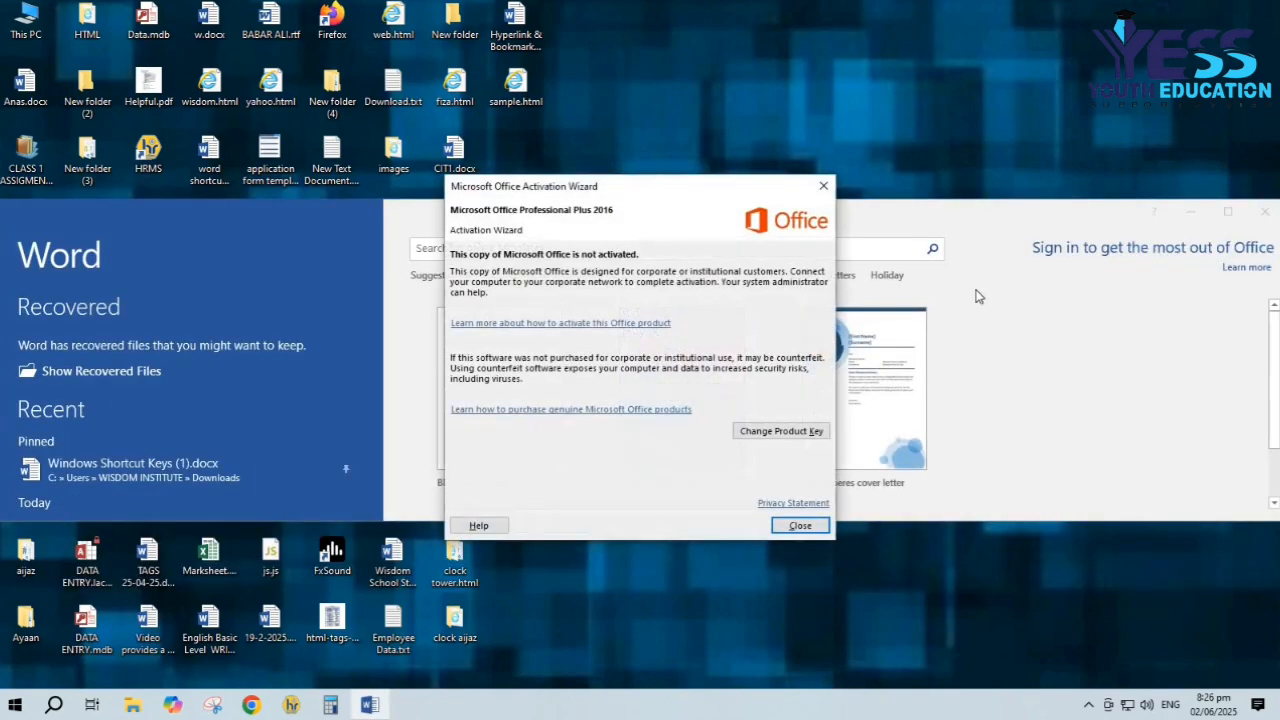
Dismiss the activation notice, open a maximized blank document, and discard the recovered files
{"action": "left_click", "coordinate": [831, 182]}
{"action": "left_click", "coordinate": [533, 362]}
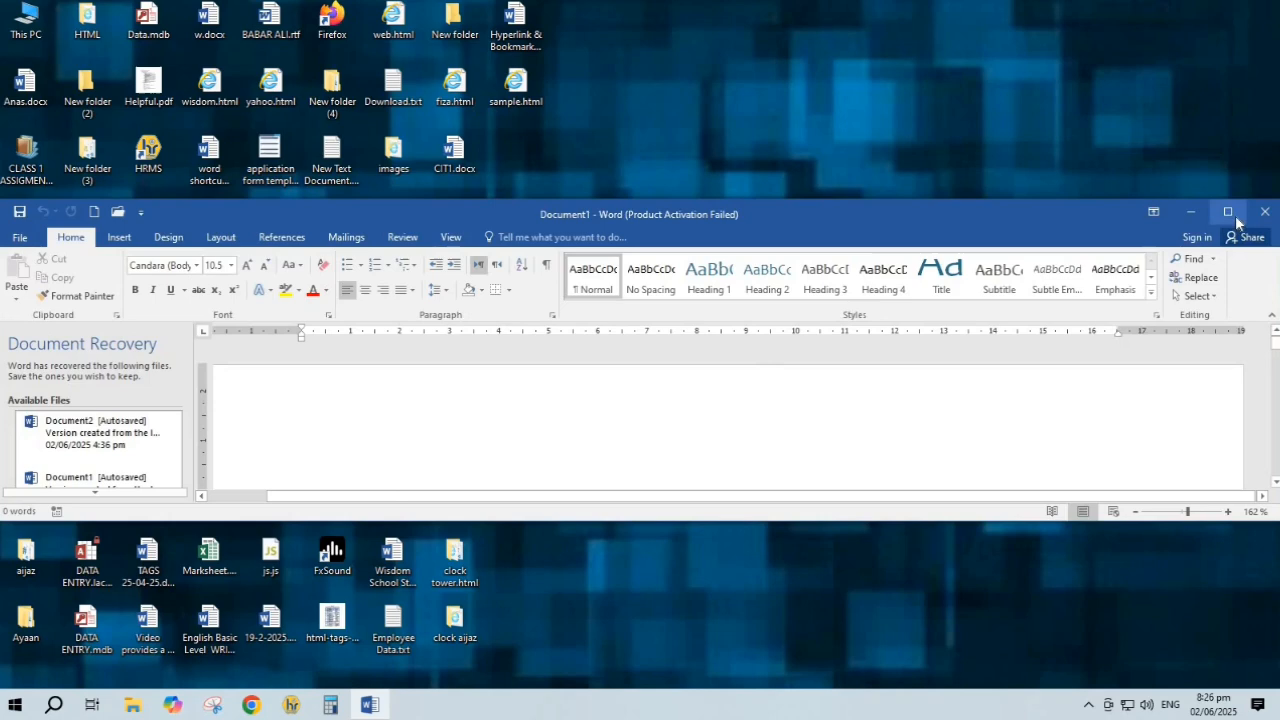
{"action": "left_click", "coordinate": [1232, 213]}
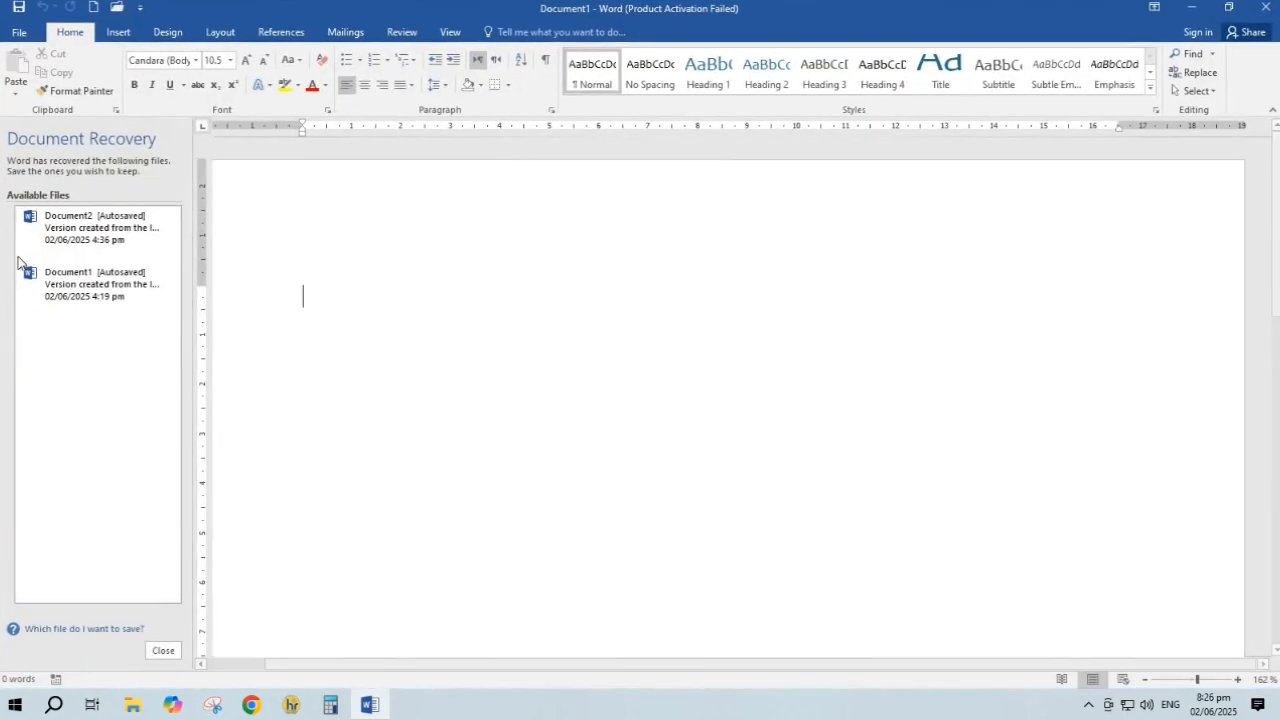
{"action": "left_click", "coordinate": [163, 650]}
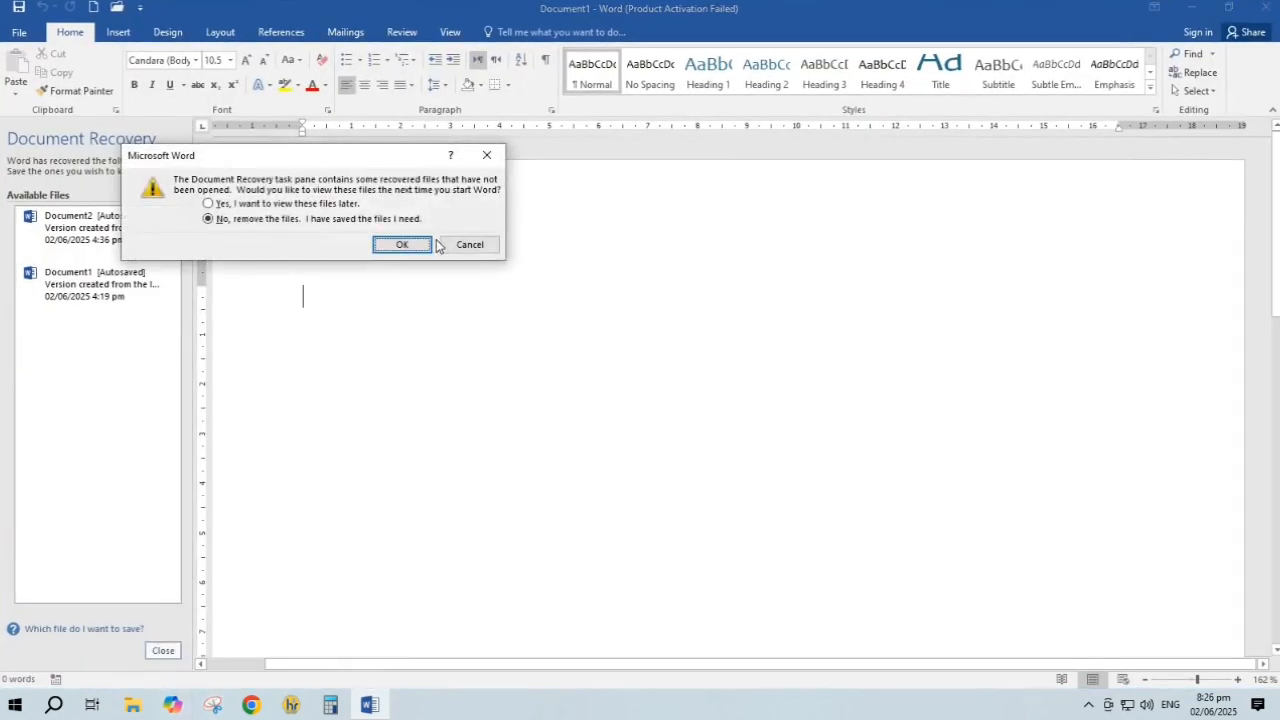
{"action": "left_click", "coordinate": [400, 243]}
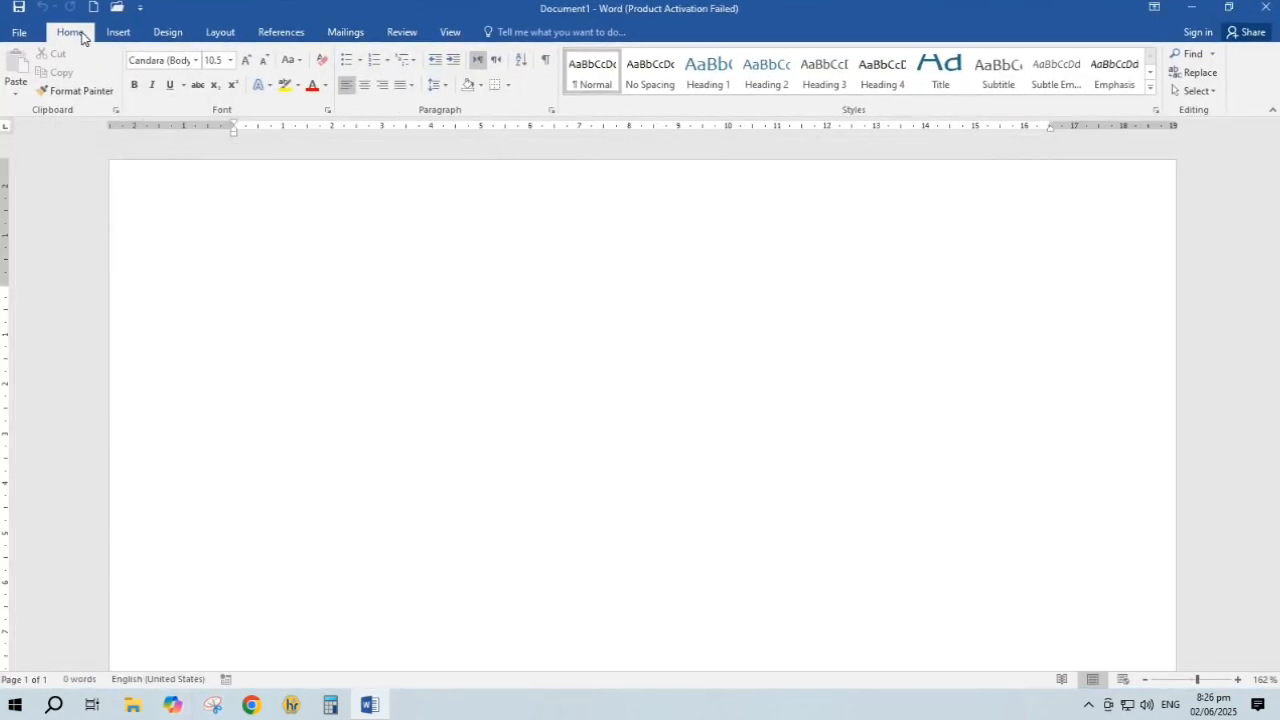
Move from the References tab to the Mailings tab to view its envelope and merge tools
{"action": "left_click", "coordinate": [291, 38]}
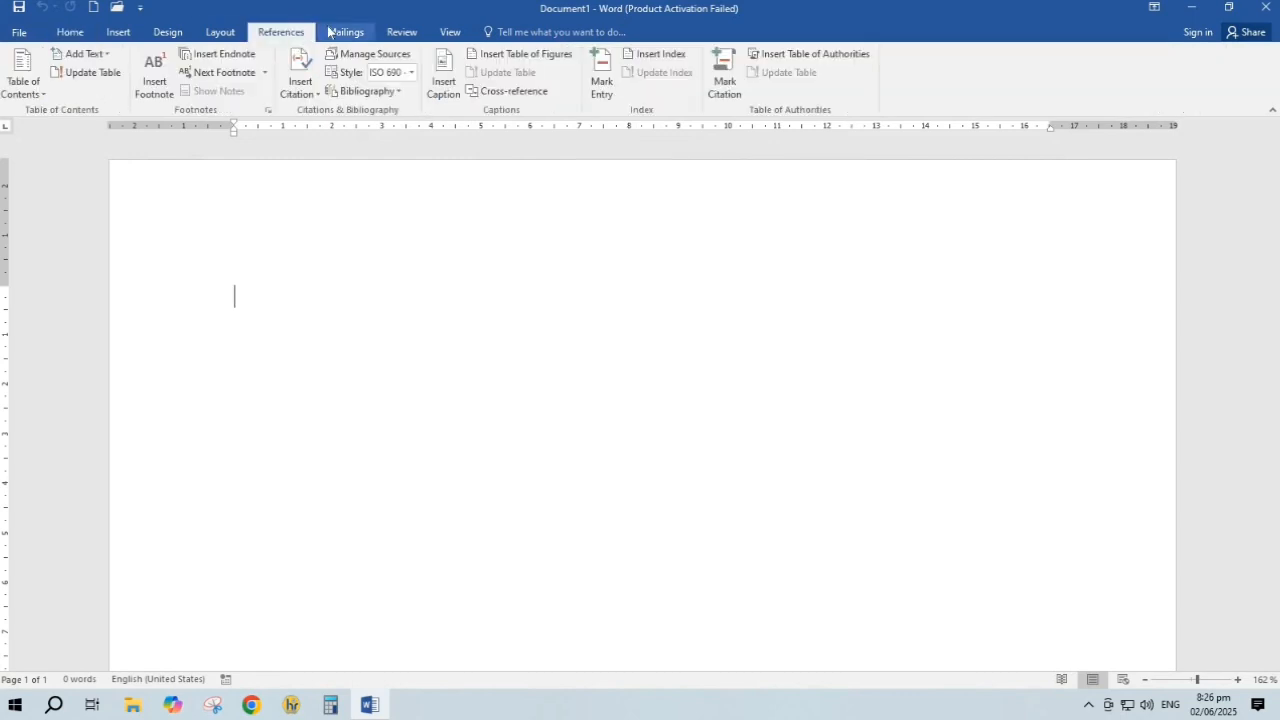
{"action": "left_click", "coordinate": [336, 34]}
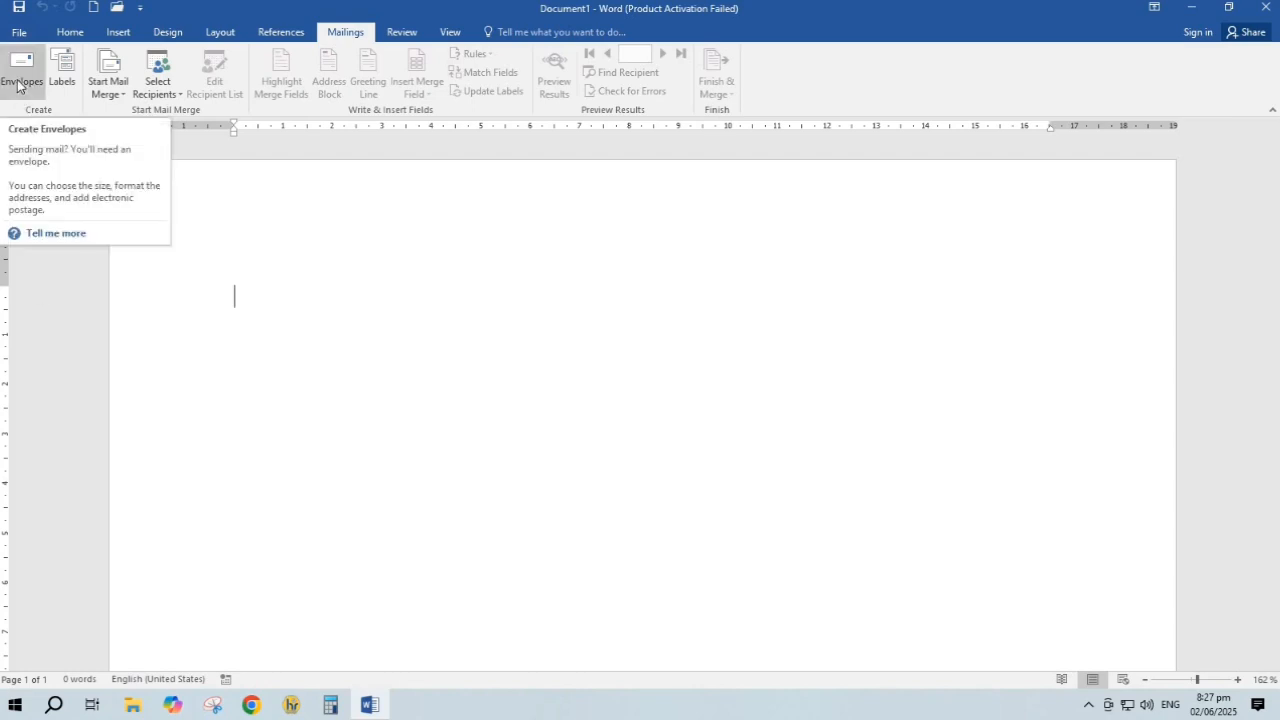
Open the Envelopes and Labels dialog on its Envelopes tab
{"action": "left_click", "coordinate": [14, 33]}
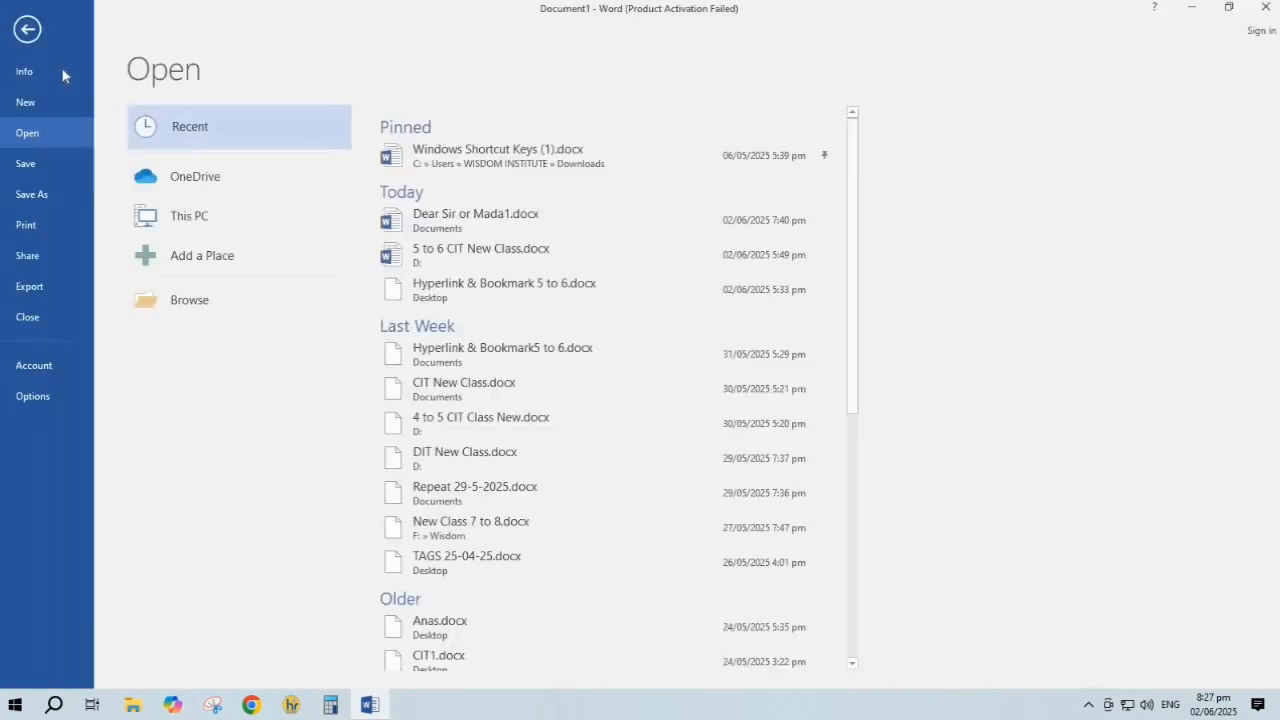
{"action": "left_click", "coordinate": [22, 28]}
{"action": "left_click", "coordinate": [22, 78]}
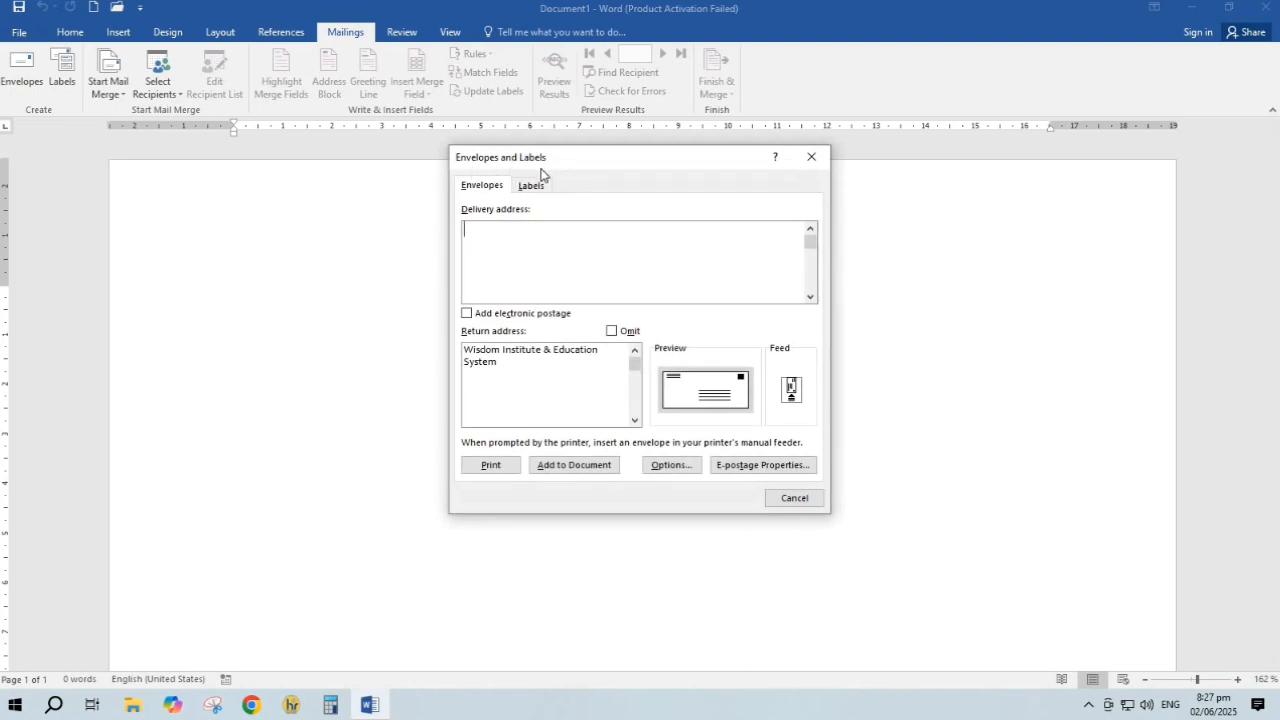
{"action": "left_click", "coordinate": [530, 191]}
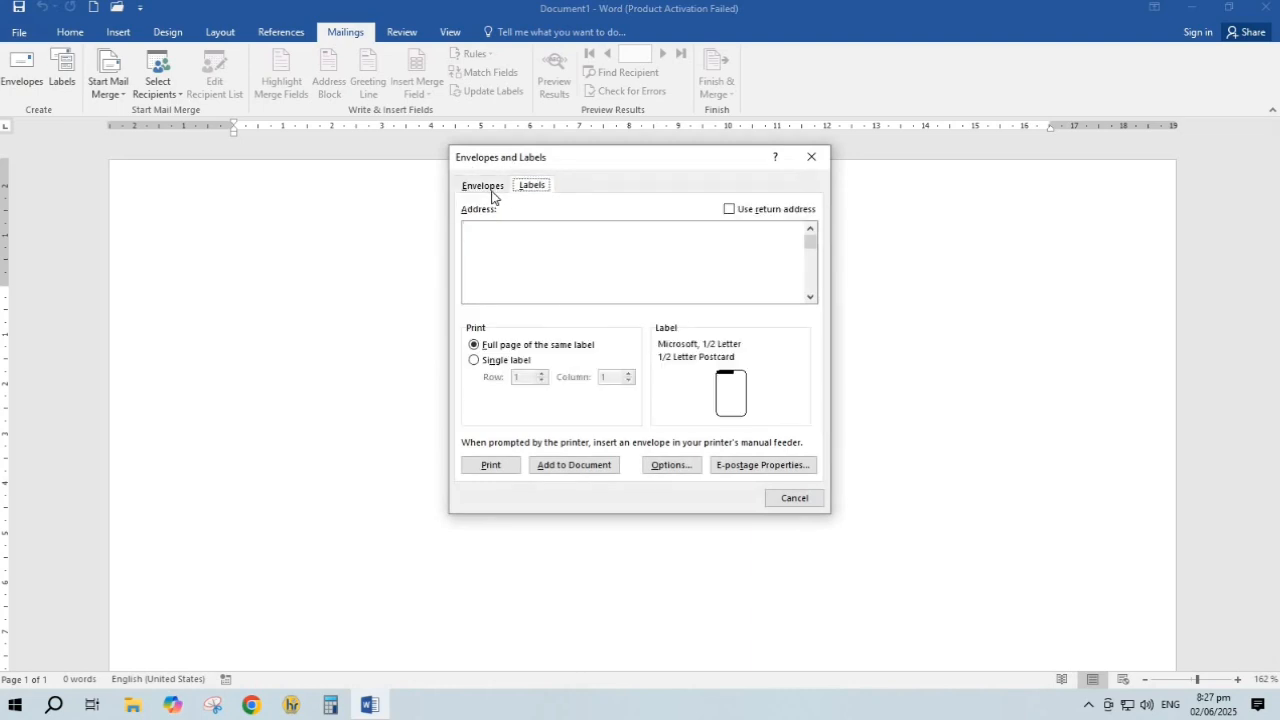
{"action": "left_click", "coordinate": [484, 188]}
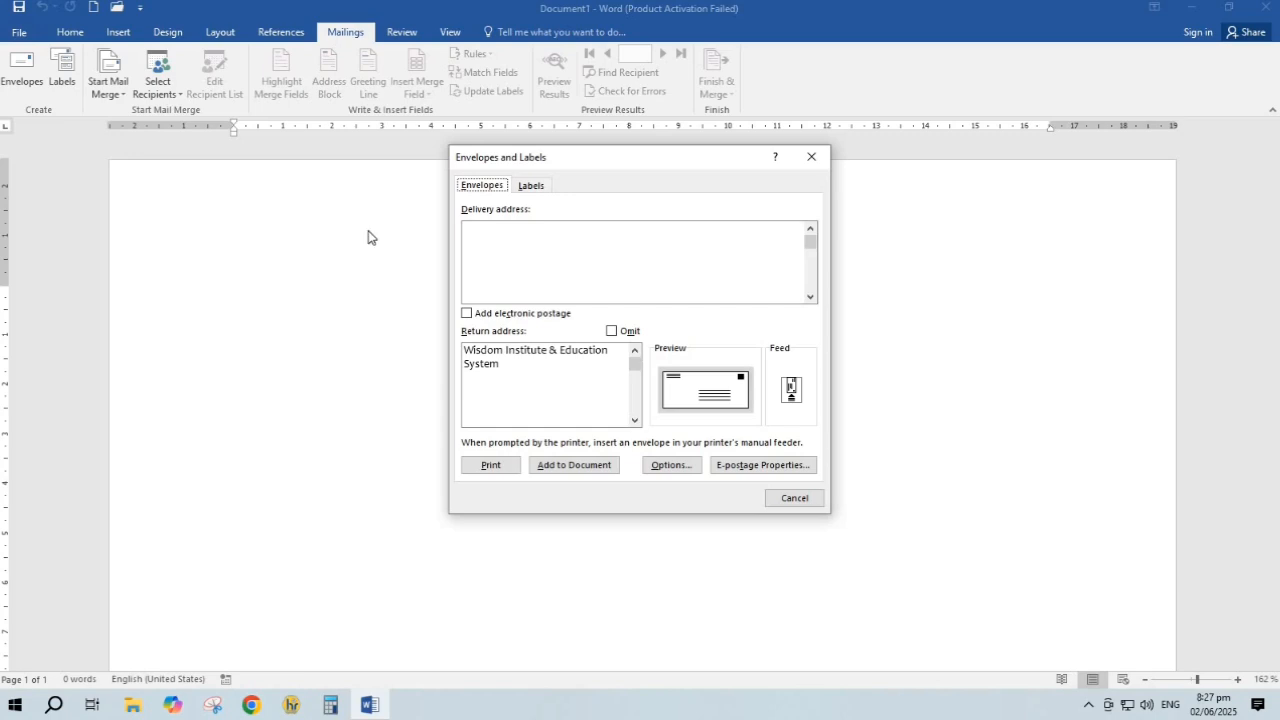
Enter YOUTH EDUCATION SUPPORT SYSTEM as the envelope's delivery address
{"action": "left_click", "coordinate": [489, 251]}
{"action": "type", "text": "YOUTH EDUCATION SU"}
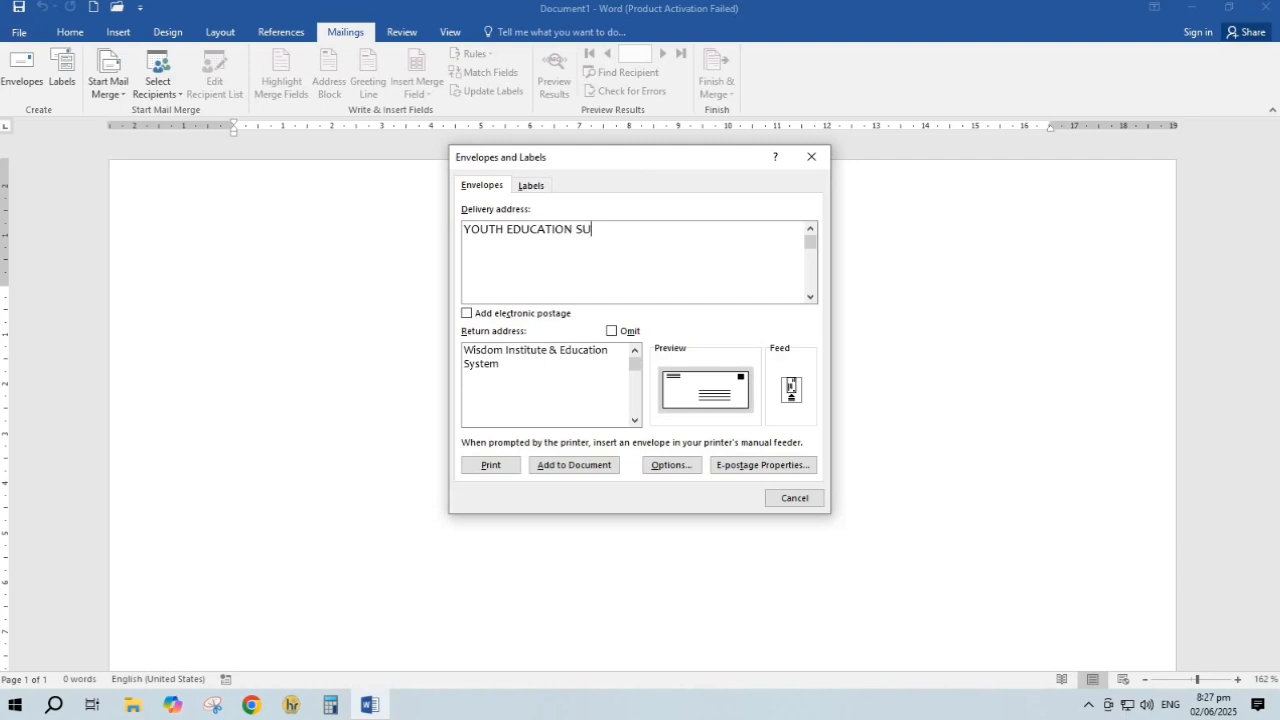
{"action": "type", "text": "PPORT SYSTEM"}
Add the envelope to the document as its first page
{"action": "left_click", "coordinate": [545, 467]}
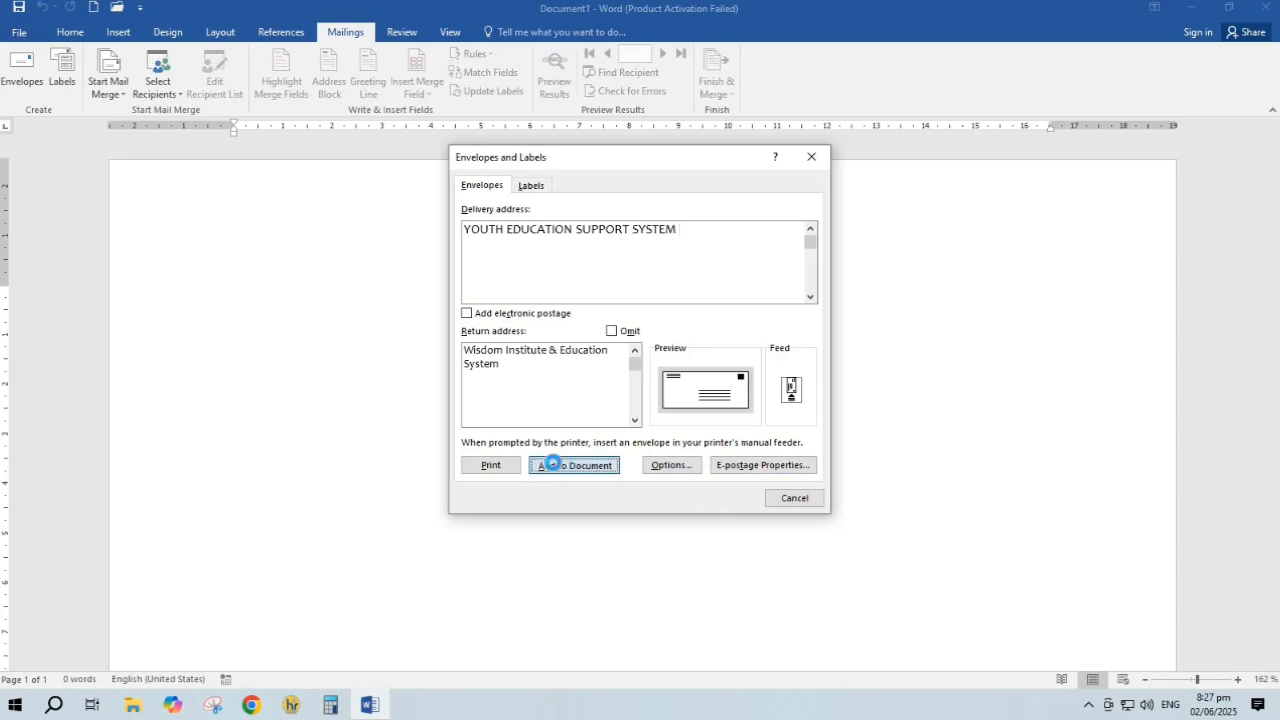
{"action": "scroll", "coordinate": [499, 326], "scroll_direction": "down", "scroll_amount": 6, "text": "ctrl"}
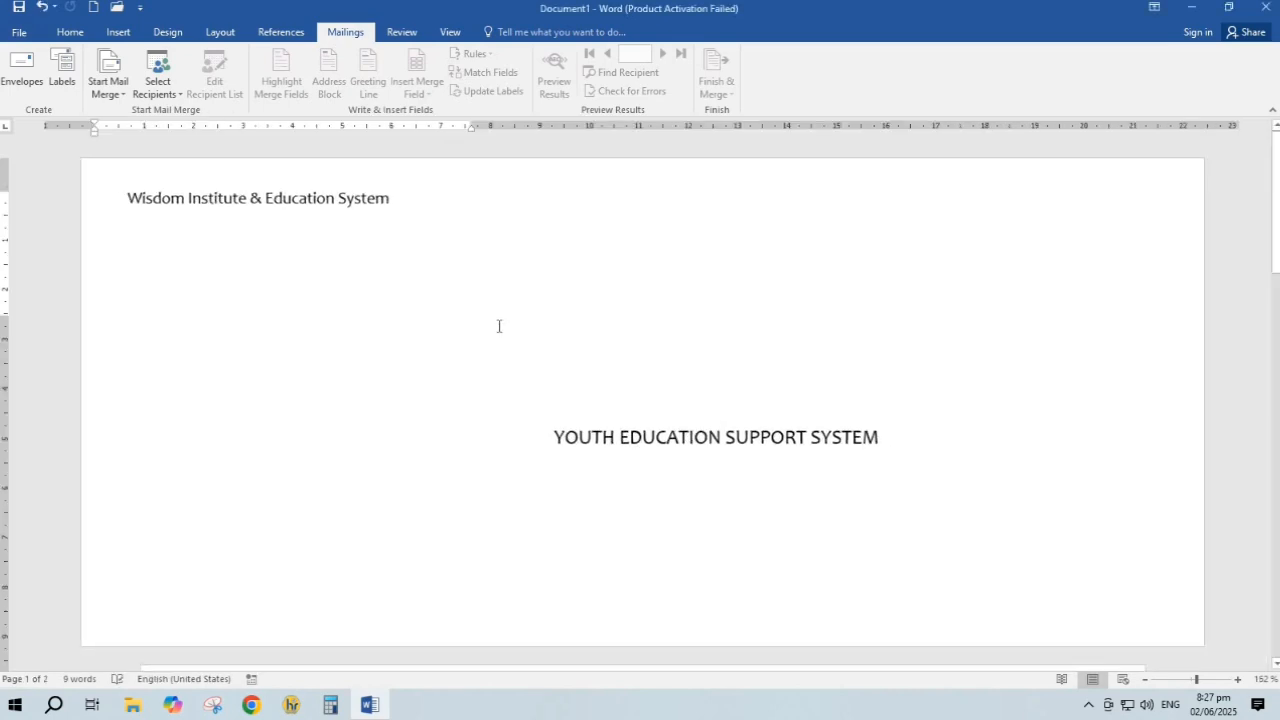
{"action": "scroll", "coordinate": [493, 334], "scroll_direction": "down", "scroll_amount": 1}
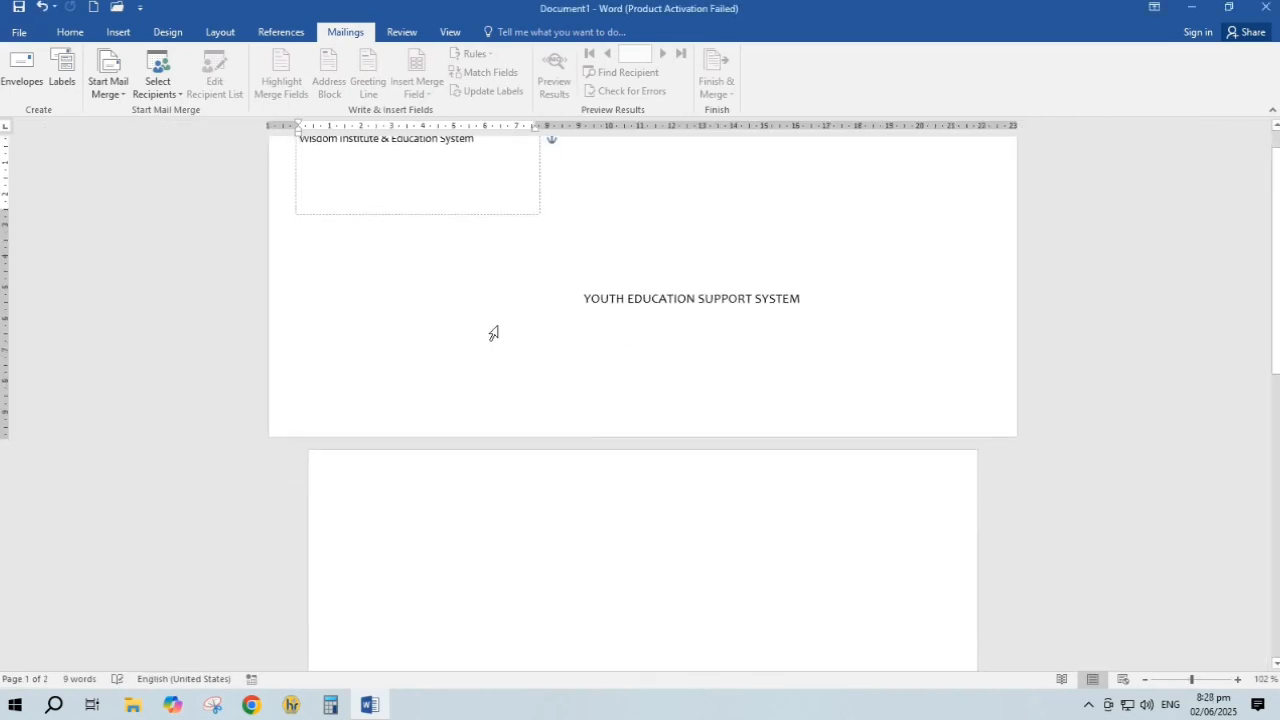
{"action": "scroll", "coordinate": [493, 334], "scroll_direction": "down", "scroll_amount": 1, "text": "ctrl"}
{"action": "scroll", "coordinate": [493, 334], "scroll_direction": "up", "scroll_amount": 1}
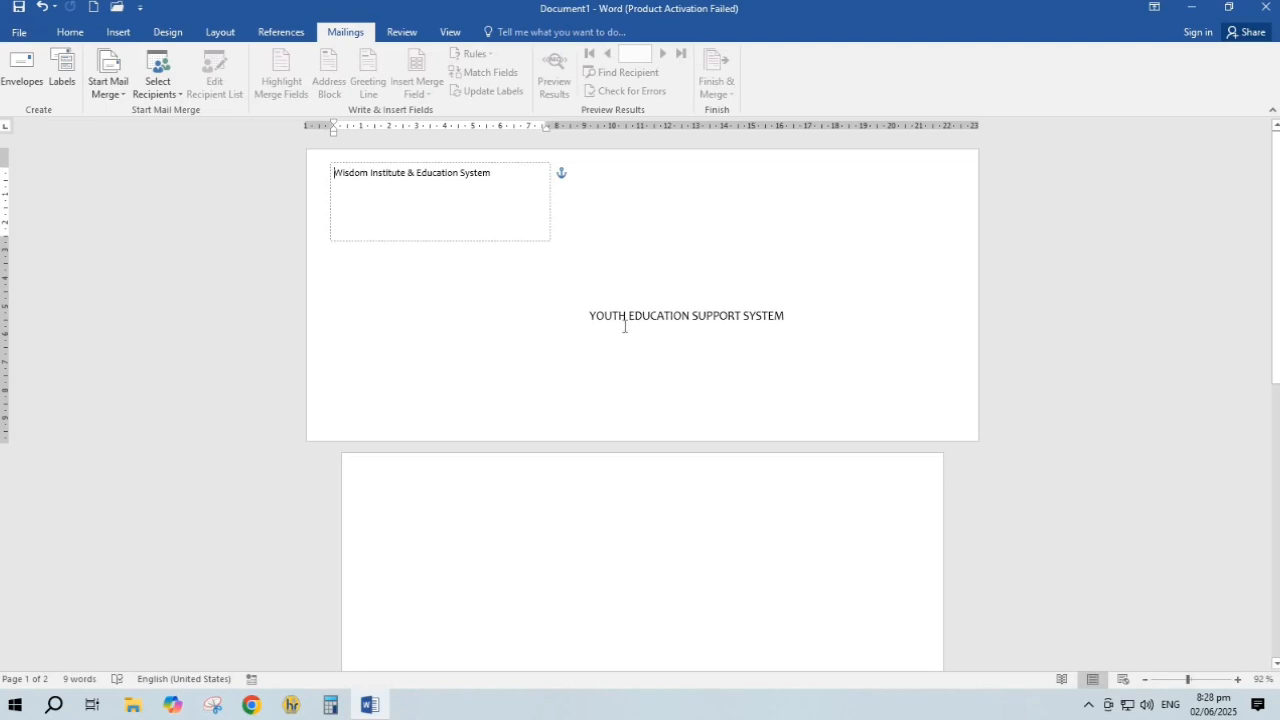
Fill page 2 with =RAND() sample paragraphs followed by blank lines
{"action": "left_click", "coordinate": [472, 494]}
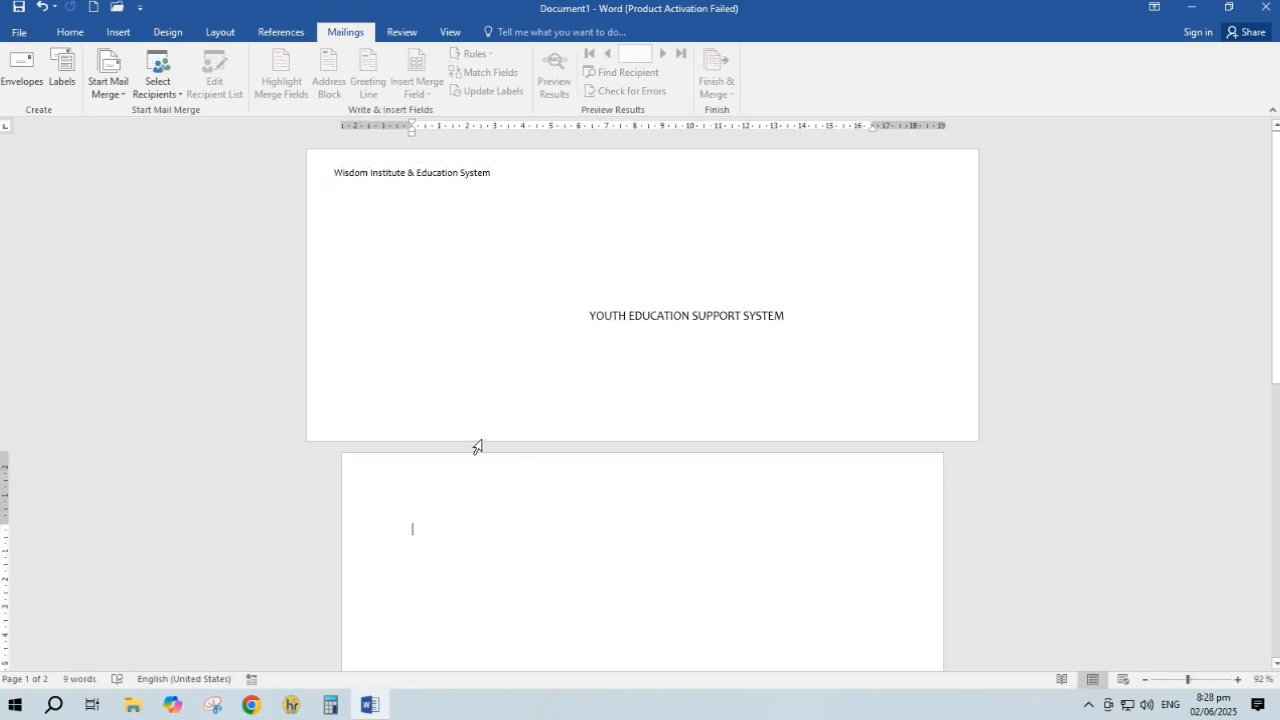
{"action": "type", "text": "=RAN"}
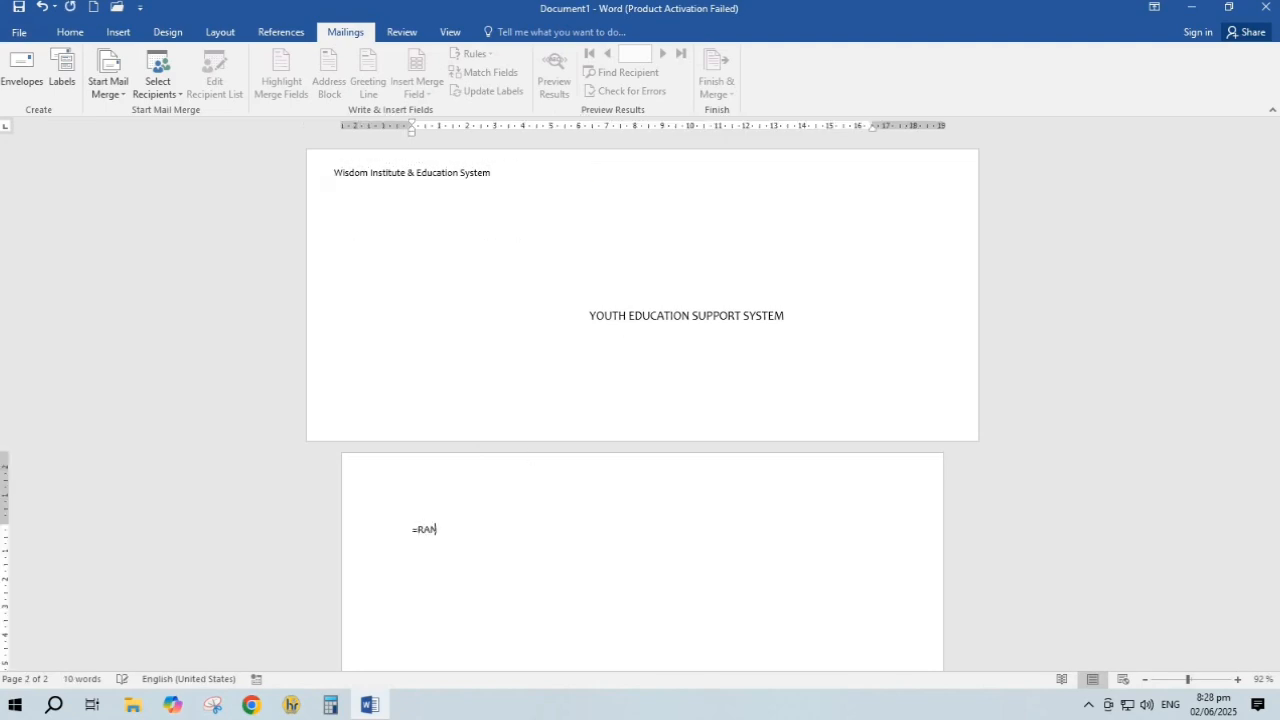
{"action": "type", "text": "D()"}
{"action": "key", "text": "Return"}
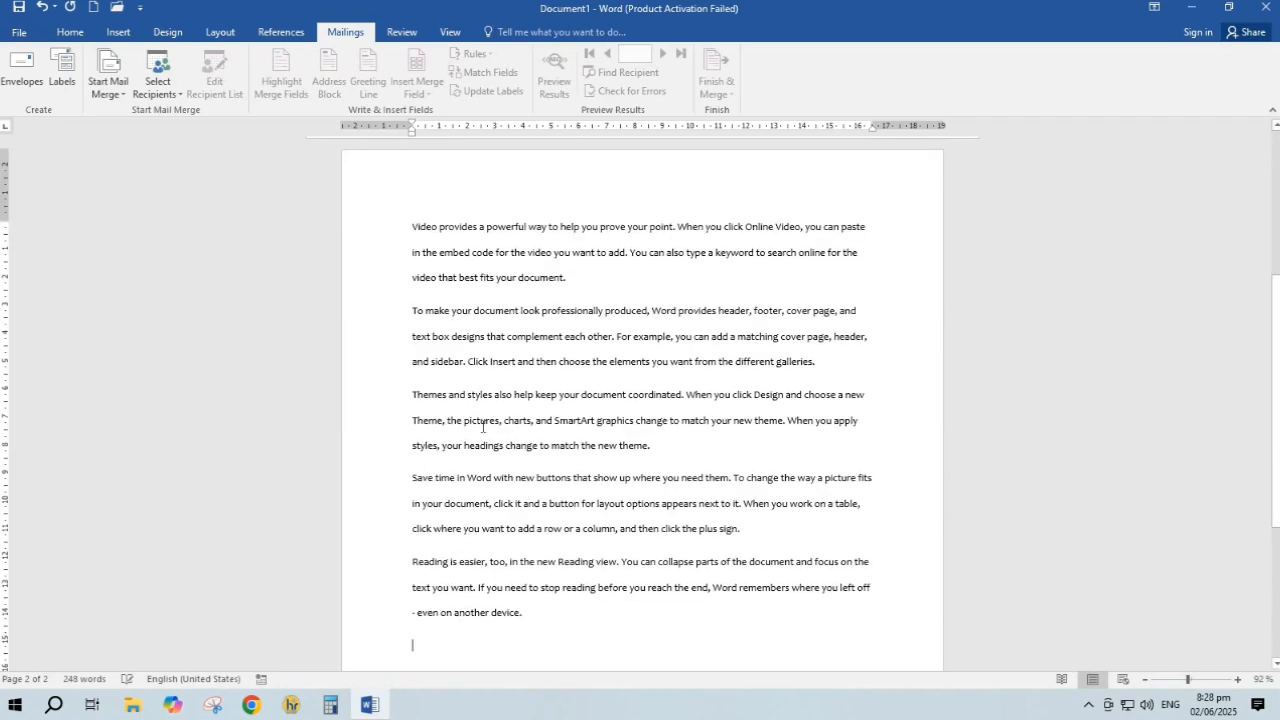
{"action": "scroll", "coordinate": [583, 377], "scroll_direction": "down", "scroll_amount": 5}
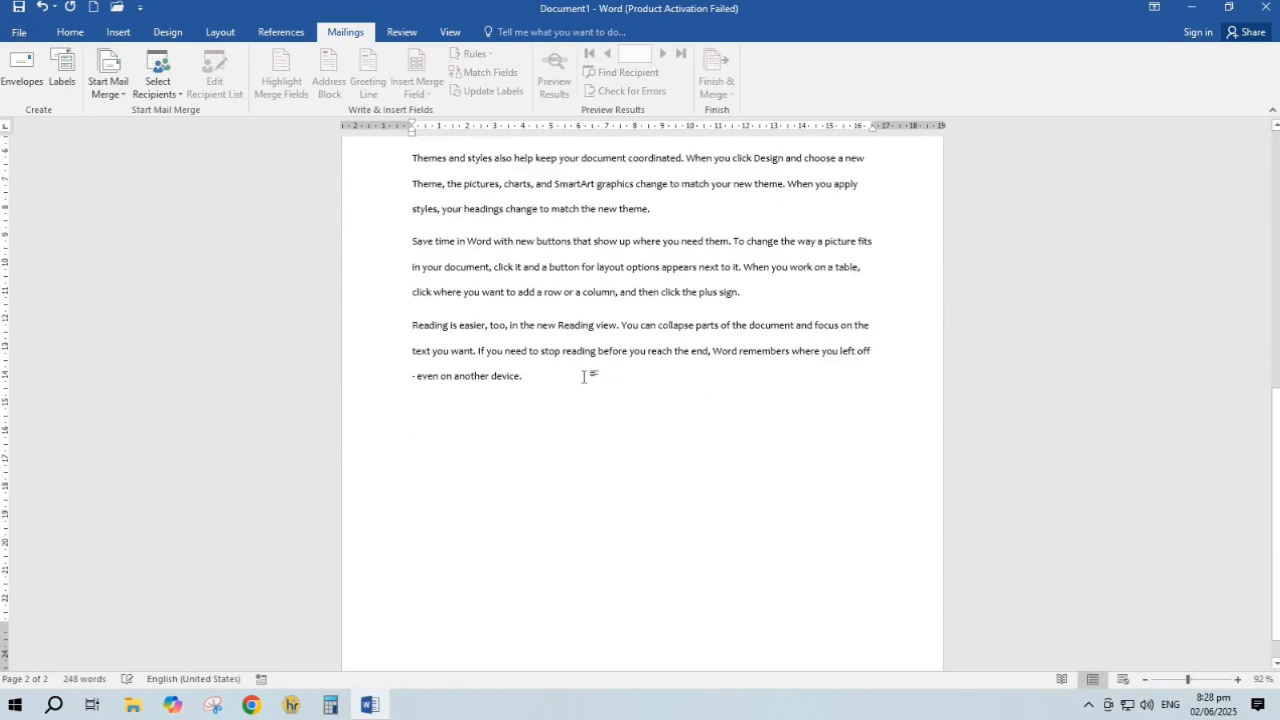
{"action": "key", "text": "Return"}
{"action": "key", "text": "Return"}
{"action": "key", "text": "Return"}
{"action": "key", "text": "Return"}
{"action": "key", "text": "Return"}
{"action": "key", "text": "Return"}
{"action": "key", "text": "Return"}
{"action": "key", "text": "Return"}
{"action": "key", "text": "Return"}
{"action": "key", "text": "Return"}
{"action": "key", "text": "Return"}
{"action": "key", "text": "Return"}
{"action": "key", "text": "Return"}
{"action": "key", "text": "Return"}
{"action": "key", "text": "Return"}
{"action": "key", "text": "Return"}
{"action": "key", "text": "Return"}
{"action": "key", "text": "Return"}
{"action": "key", "text": "Return"}
{"action": "key", "text": "Return"}
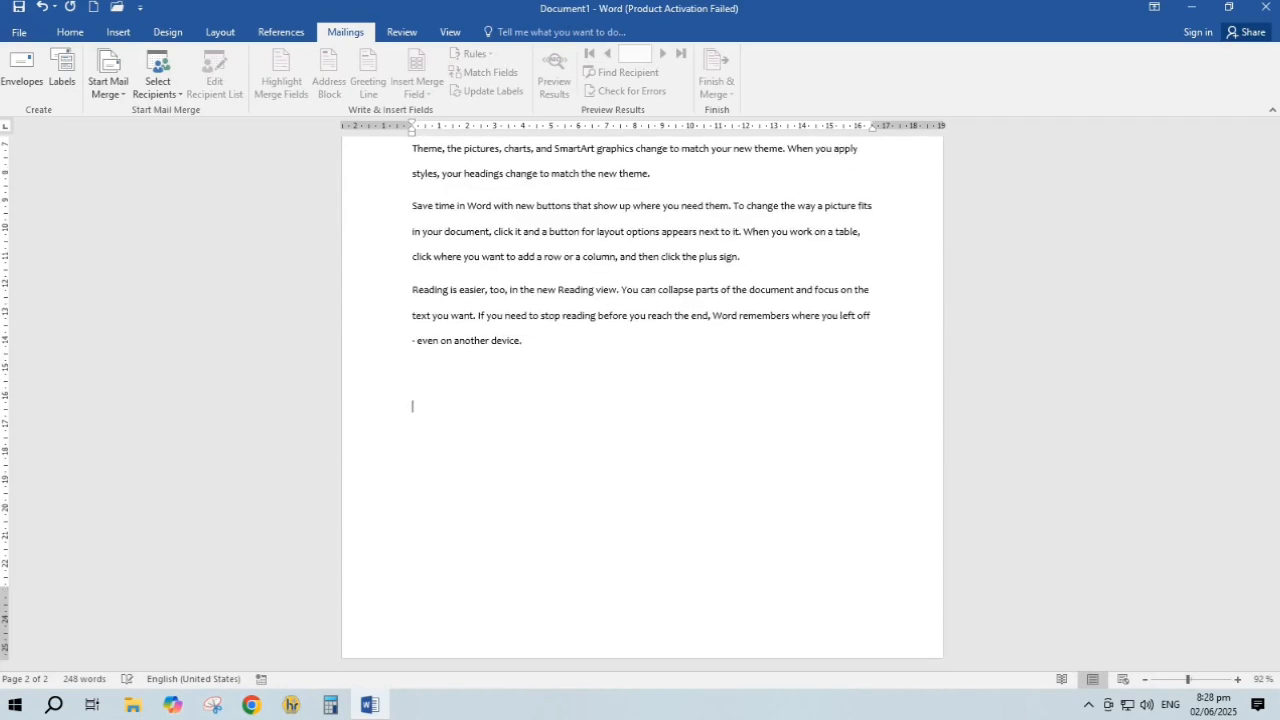
{"action": "scroll", "coordinate": [720, 495], "scroll_direction": "up", "scroll_amount": 7}
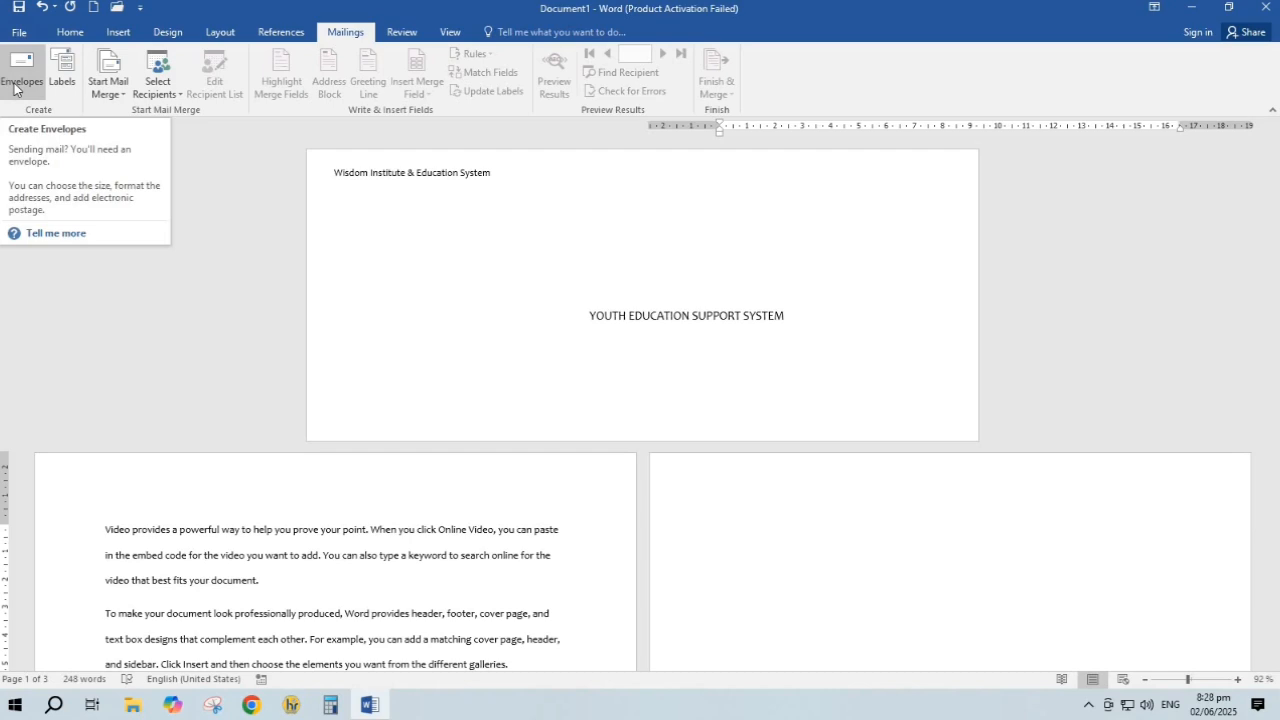
In a new maximized document, create a label sheet reading YOUTH EDUCATION SUPPORT SYSTEM
{"action": "left_click", "coordinate": [62, 68]}
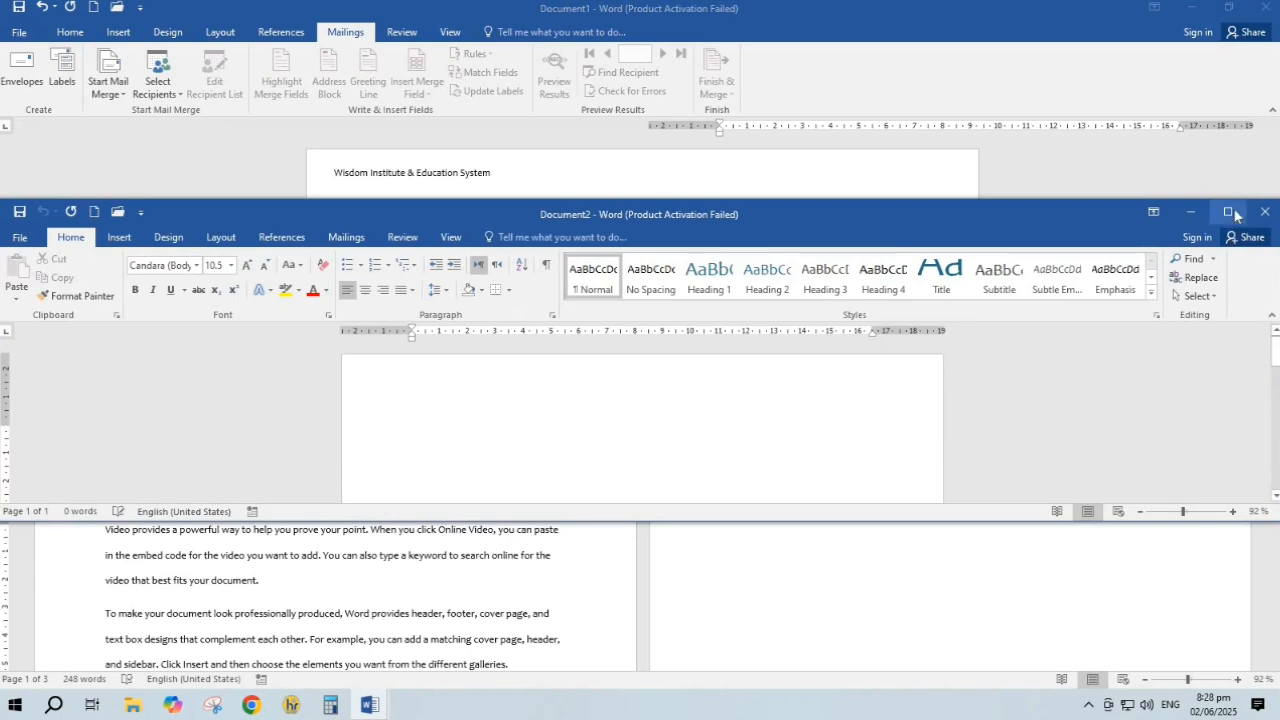
{"action": "left_click", "coordinate": [1228, 212]}
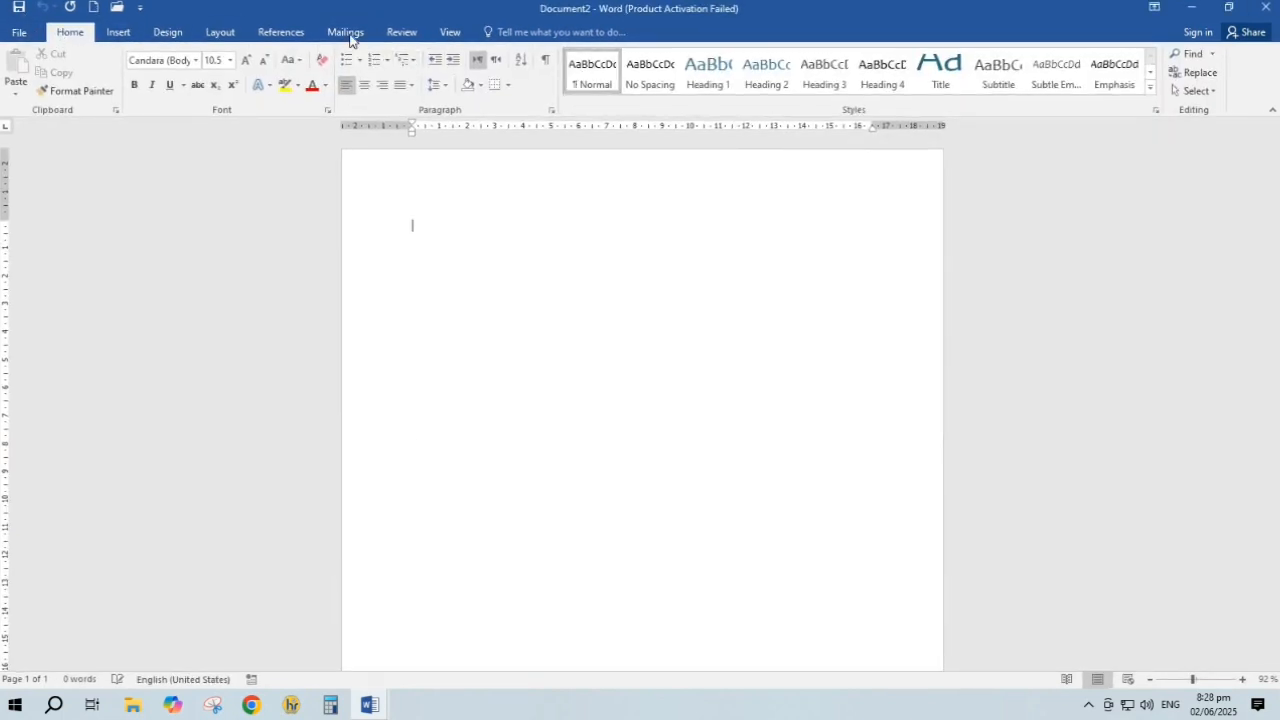
{"action": "left_click", "coordinate": [346, 32]}
{"action": "left_click", "coordinate": [63, 75]}
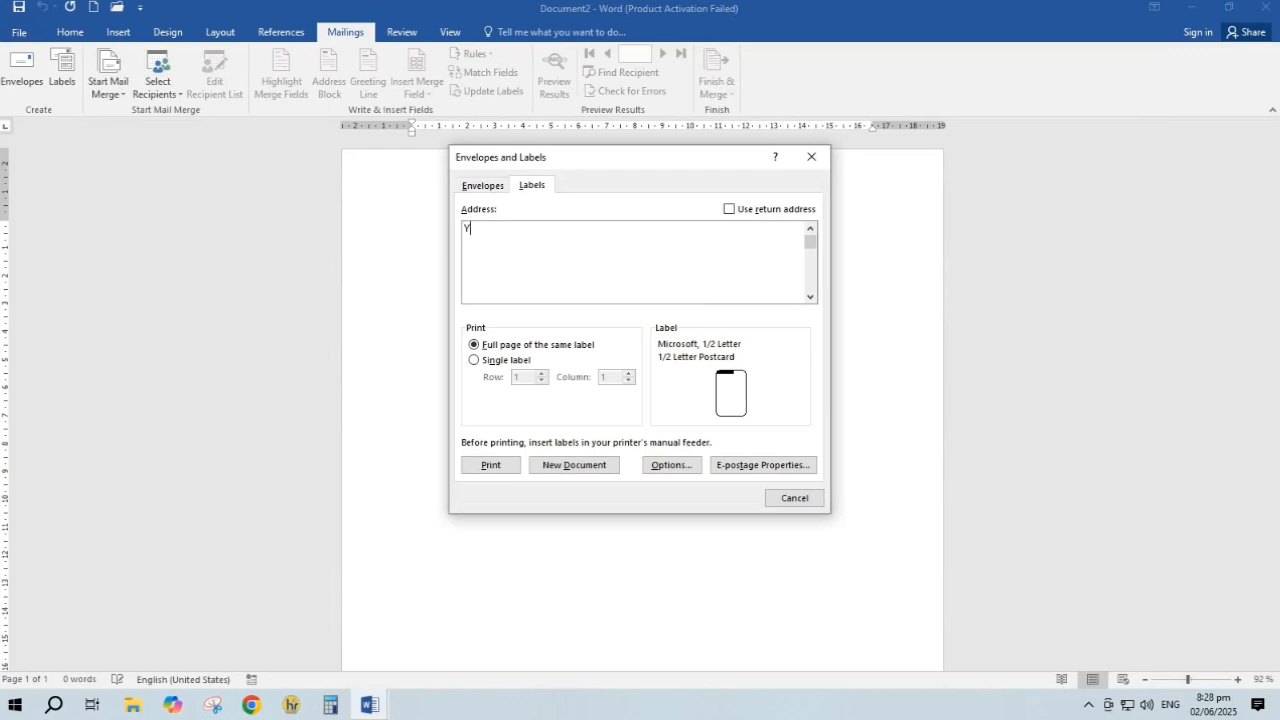
{"action": "type", "text": "YOUTU"}
{"action": "type", "text": " EDUCATION SUPPORT SYST"}
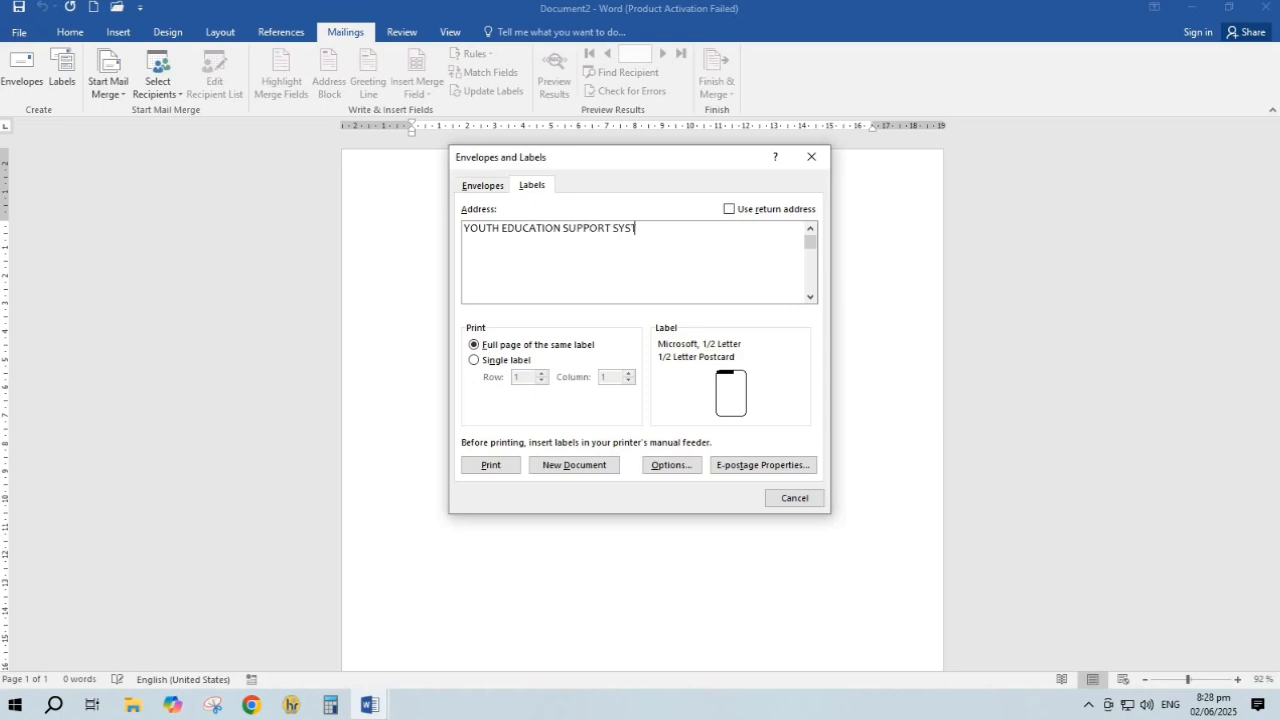
{"action": "type", "text": "EM"}
{"action": "left_click", "coordinate": [572, 467]}
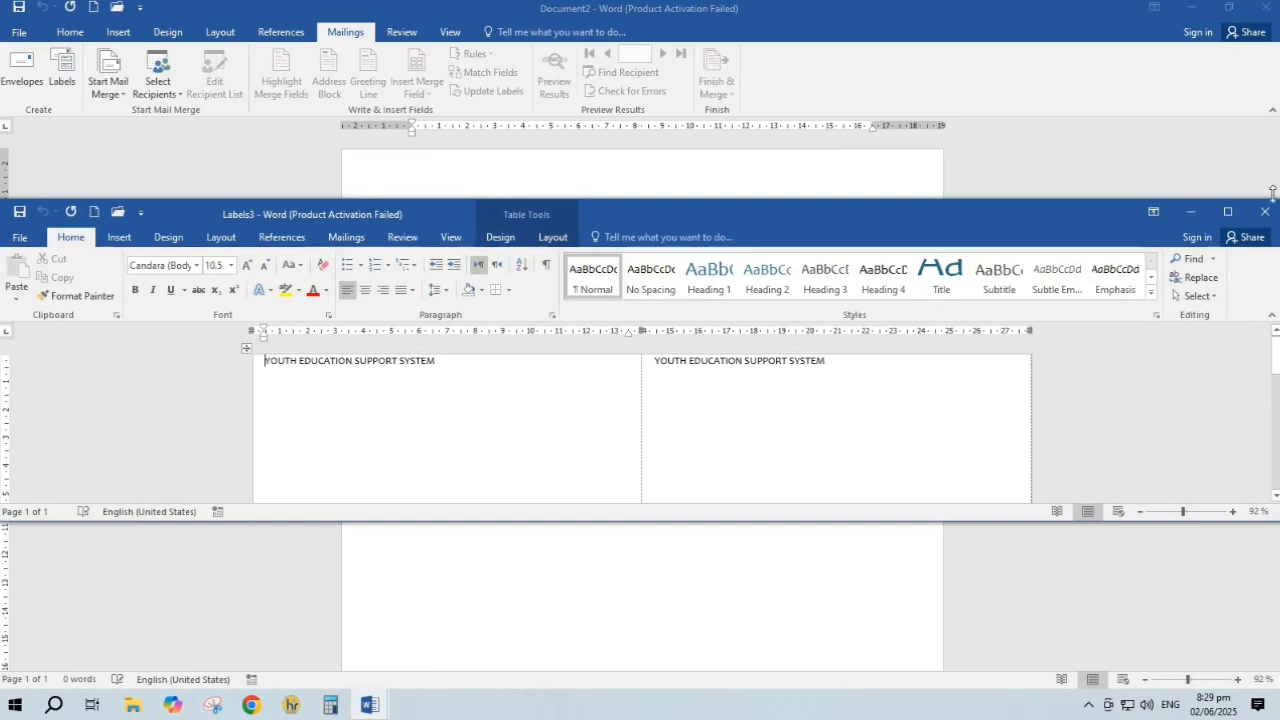
Maximize the Labels3 sheet and place the caret at the end of the left label
{"action": "left_click", "coordinate": [1229, 229]}
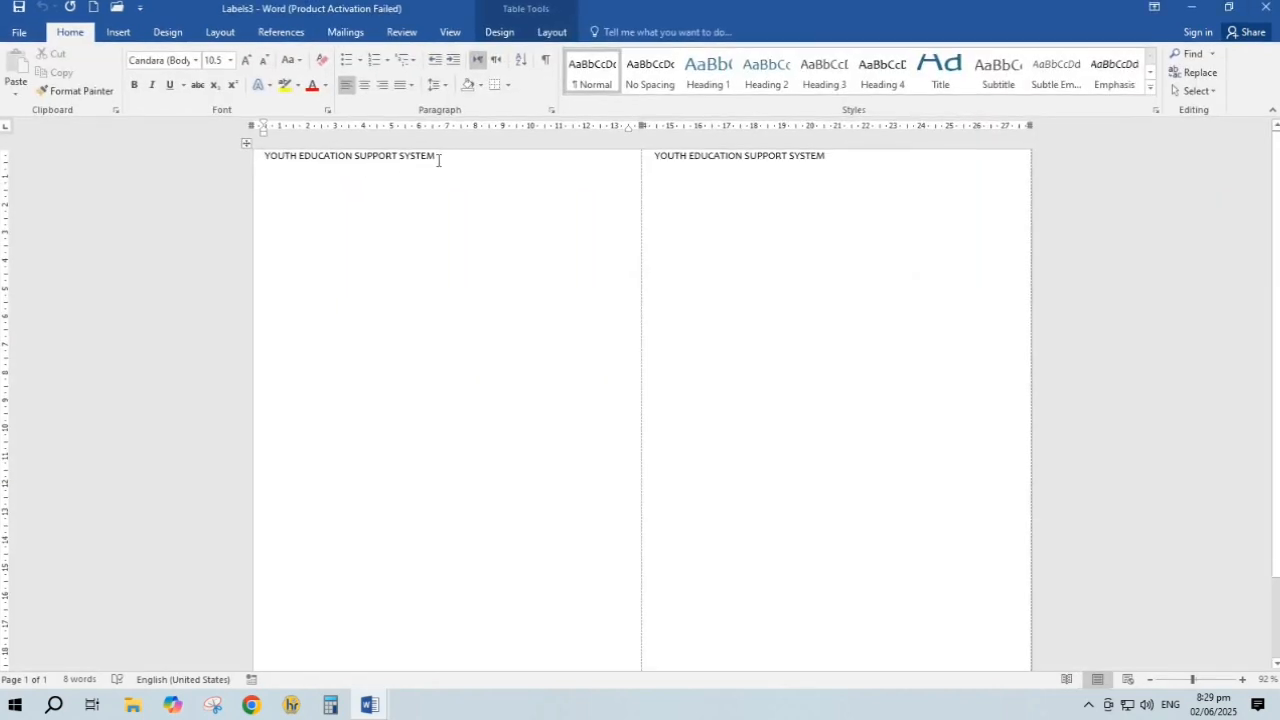
{"action": "double_click", "coordinate": [400, 159]}
{"action": "left_click", "coordinate": [762, 346]}
{"action": "scroll", "coordinate": [762, 346], "scroll_direction": "down", "scroll_amount": 2}
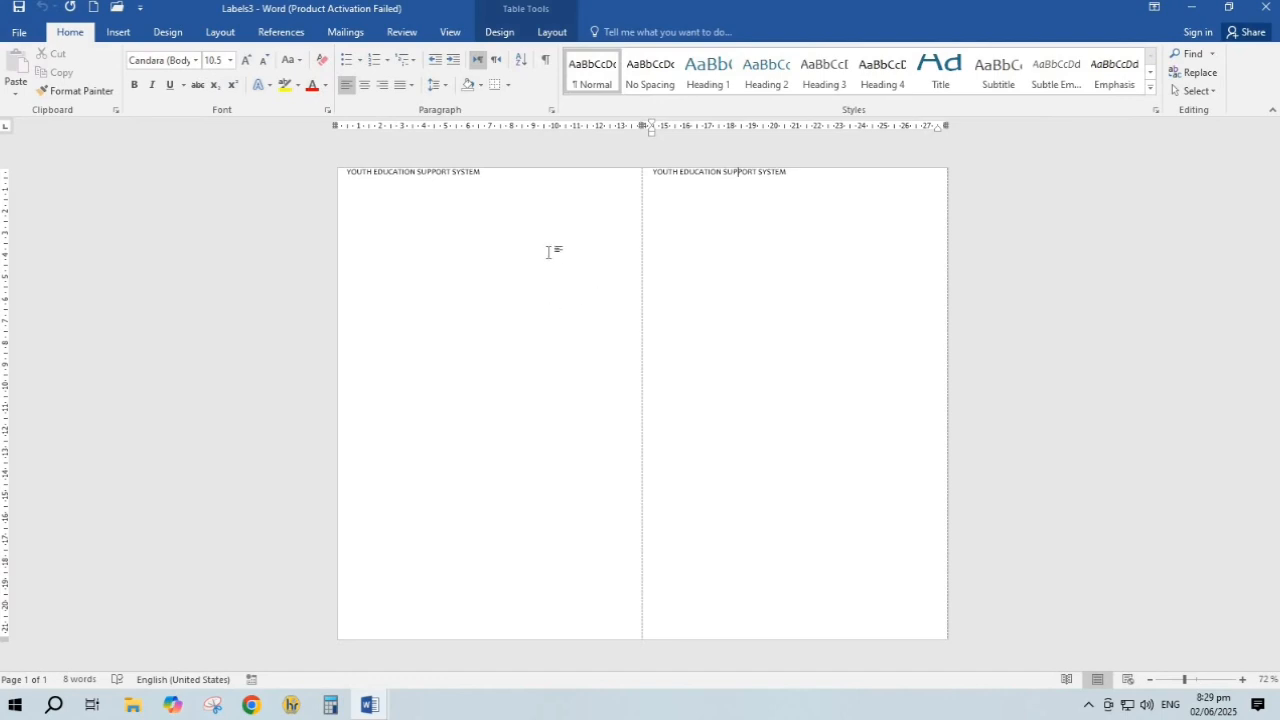
{"action": "left_click", "coordinate": [483, 172]}
Review the Start Mail Merge types without choosing one, then create blank Document4
{"action": "left_click", "coordinate": [340, 33]}
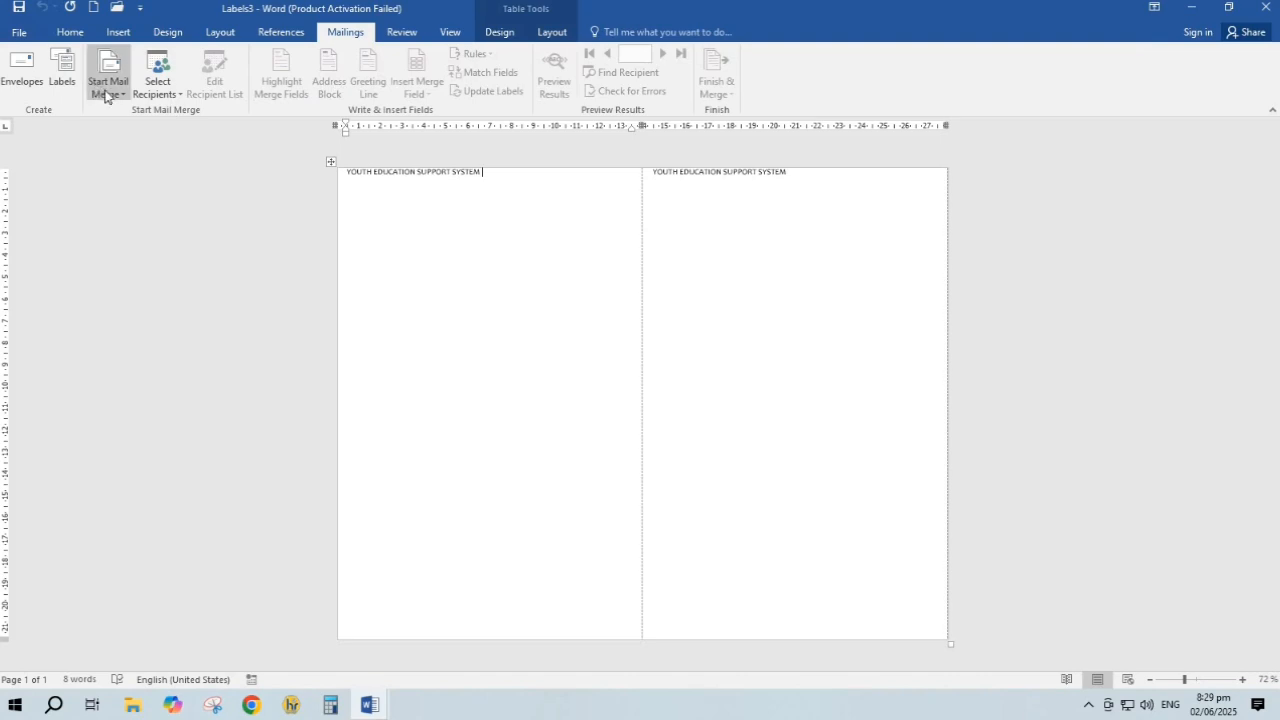
{"action": "left_click", "coordinate": [112, 90]}
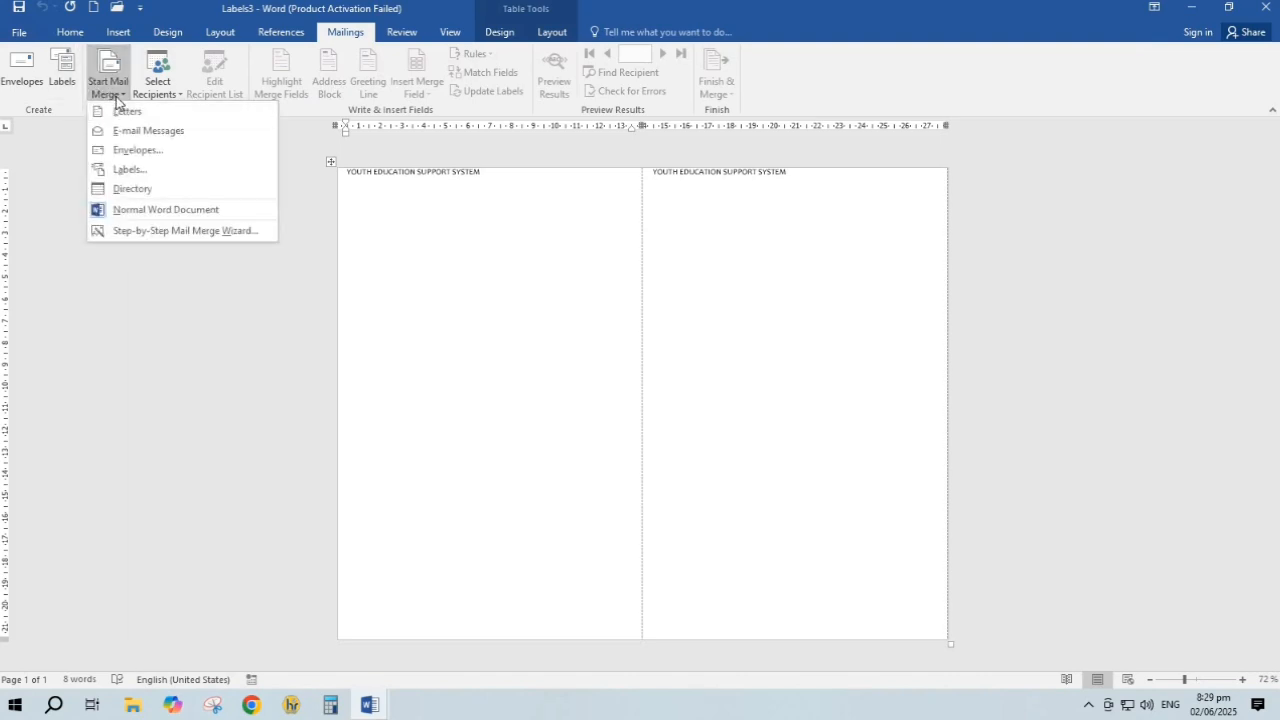
{"action": "left_click", "coordinate": [500, 257]}
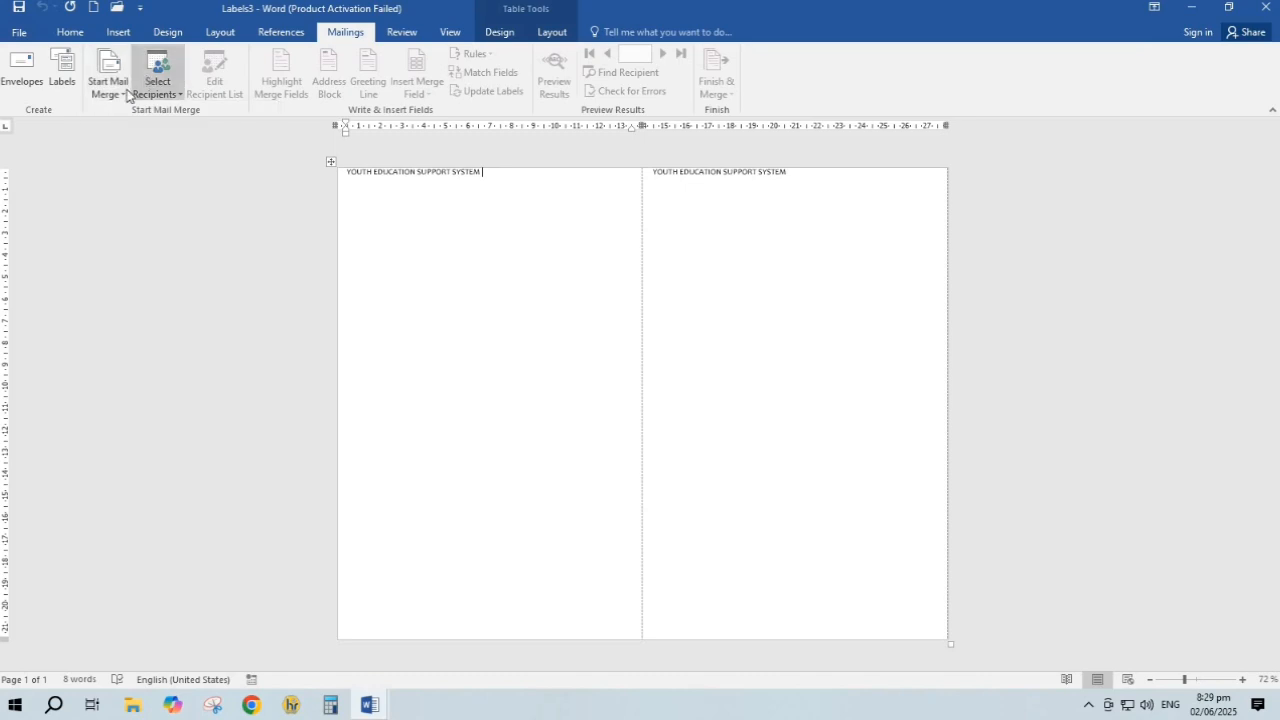
{"action": "left_click", "coordinate": [126, 95]}
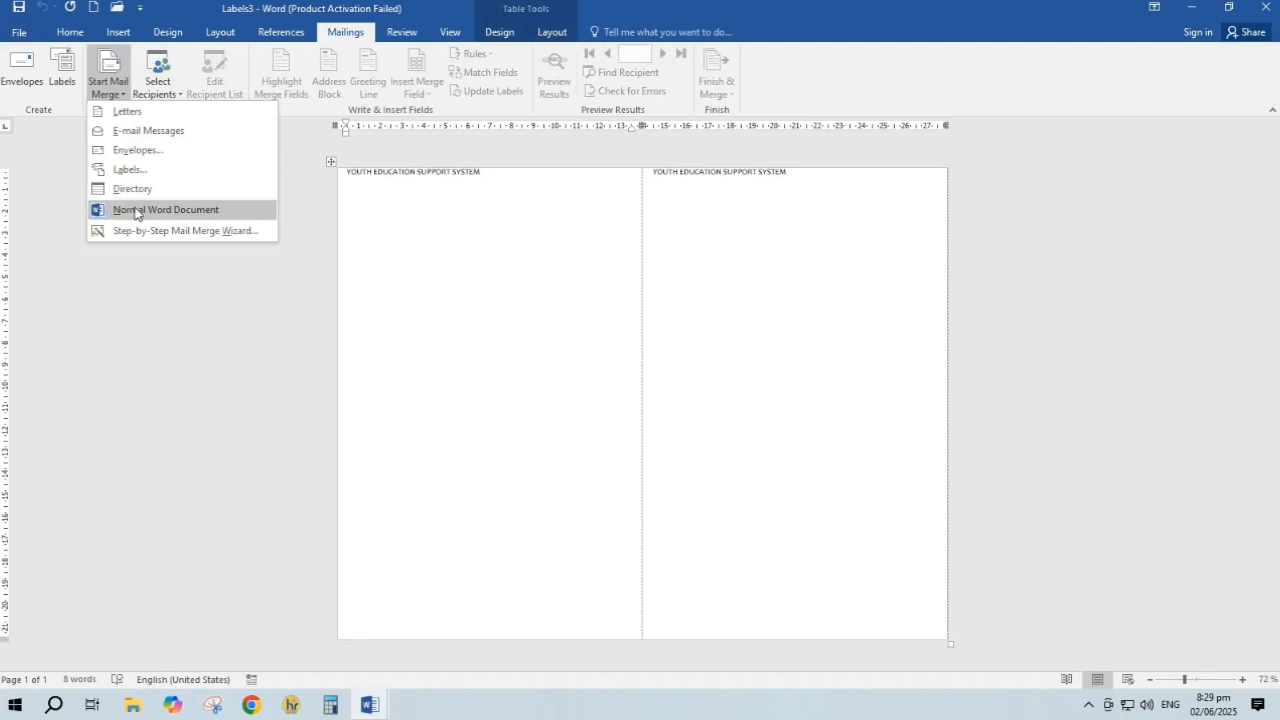
{"action": "left_click", "coordinate": [566, 302]}
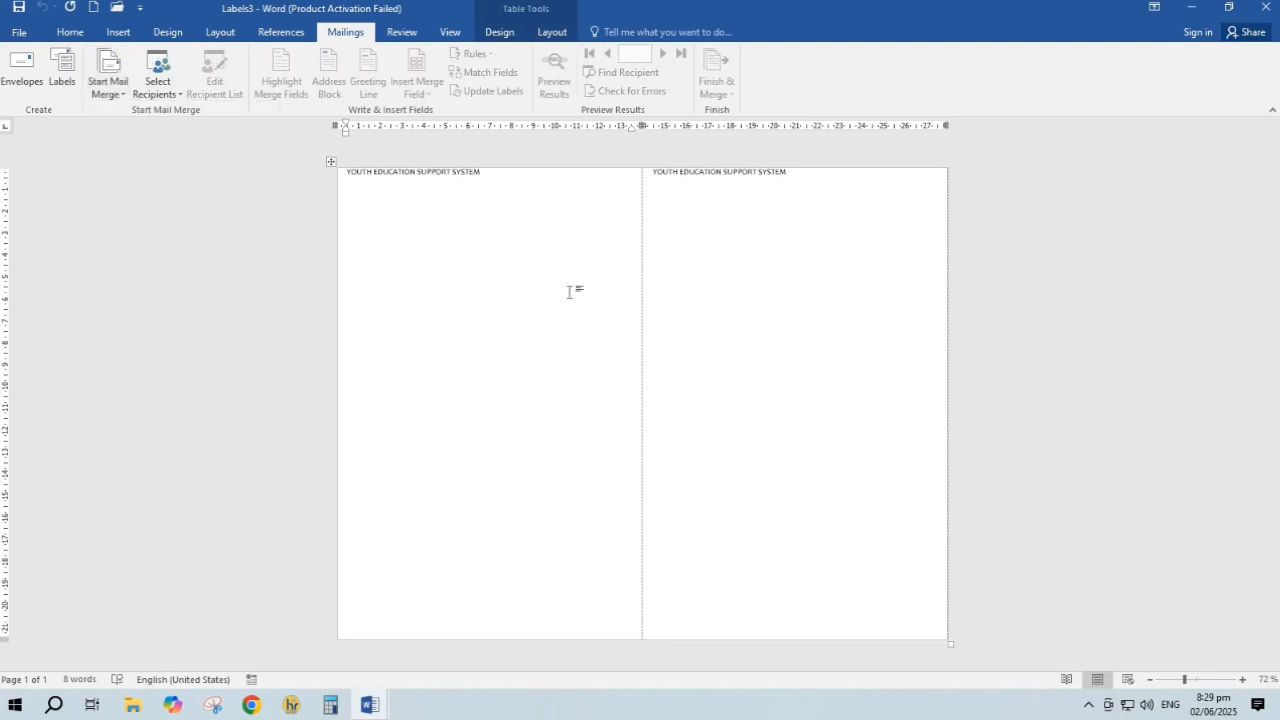
{"action": "key", "text": "ctrl+n"}
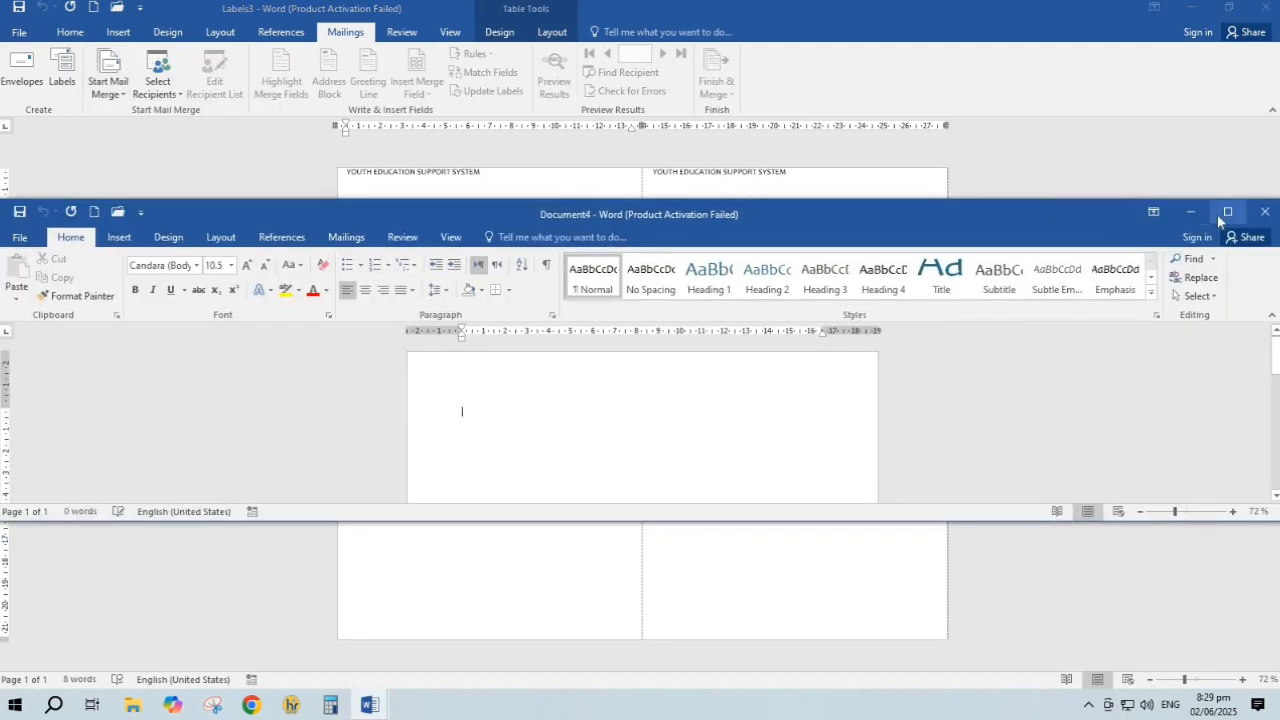
Maximize Document4 and fill it with =RAND() sample paragraphs, copied and pasted repeatedly
{"action": "left_click", "coordinate": [1218, 217]}
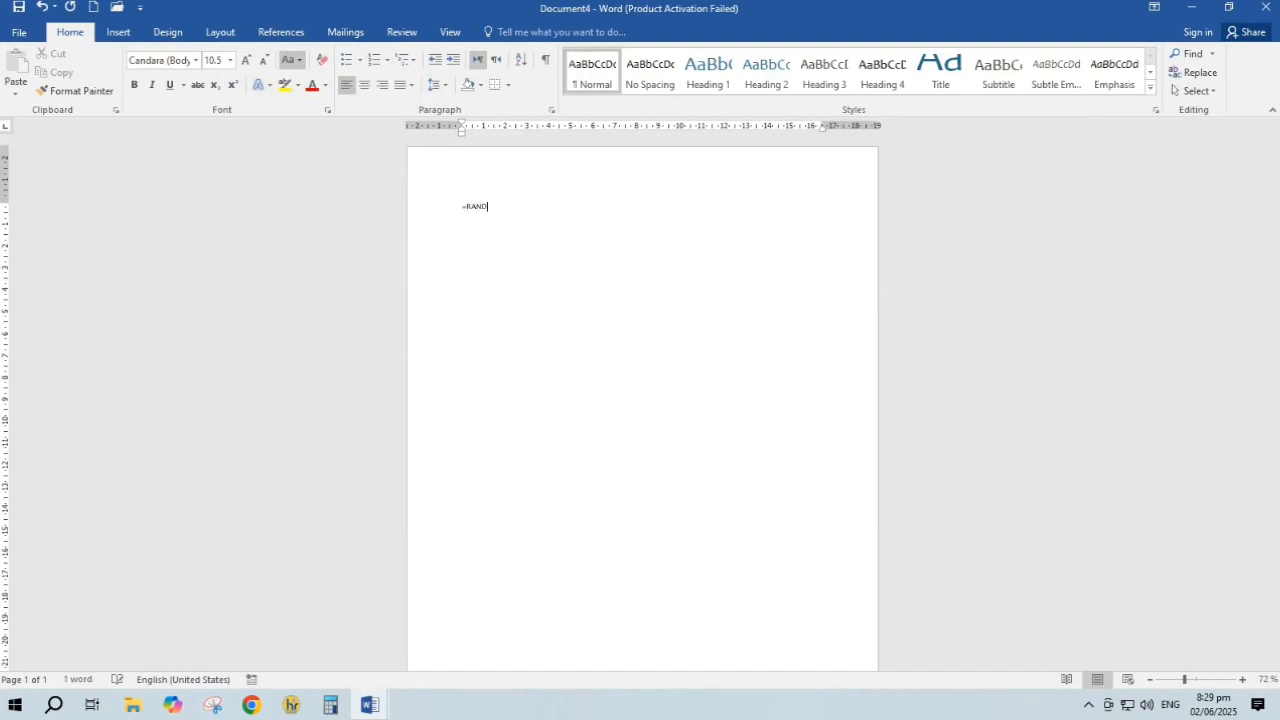
{"action": "type", "text": "=RAND()"}
{"action": "key", "text": "Return"}
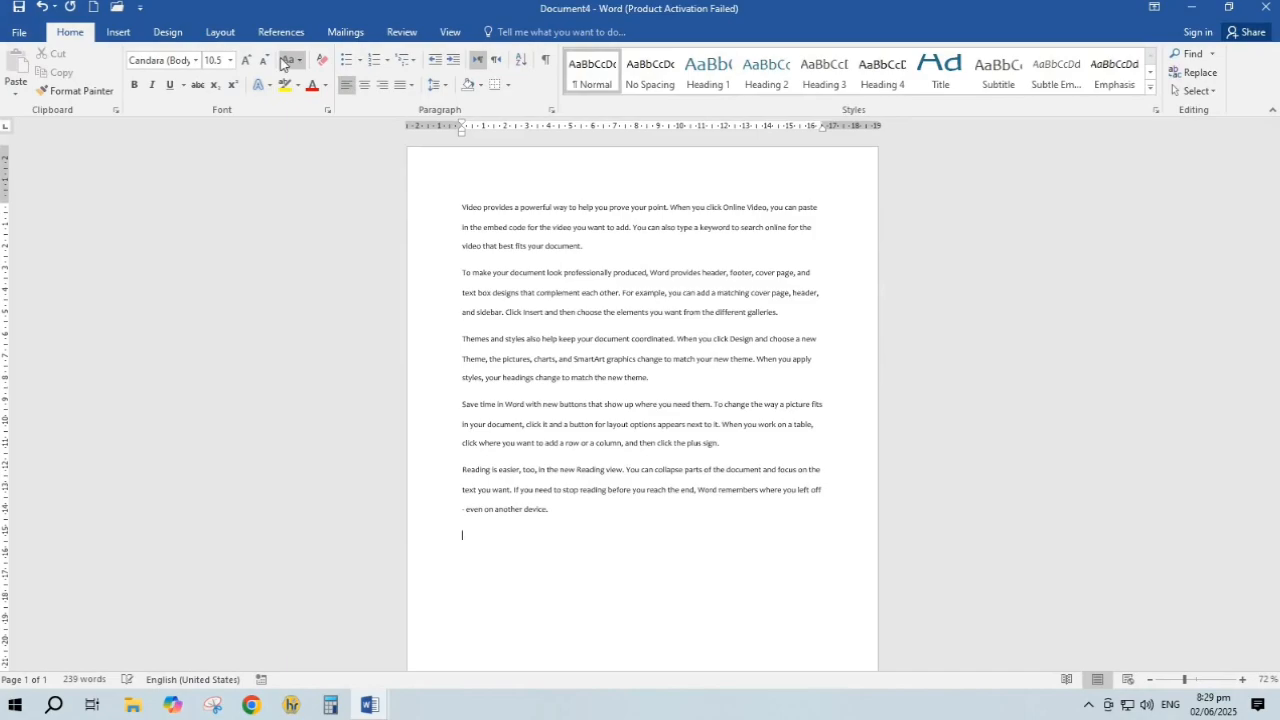
{"action": "key", "text": "ctrl+a"}
{"action": "key", "text": "ctrl+c"}
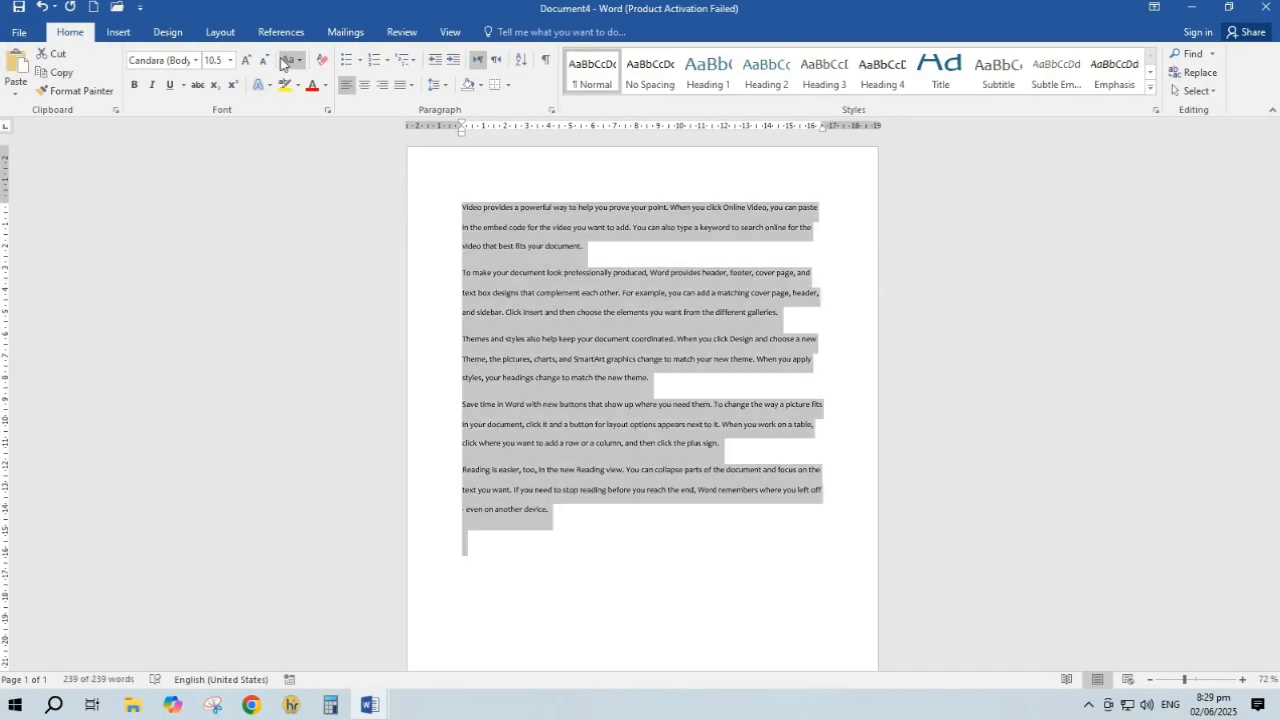
{"action": "key", "text": "ctrl+End"}
{"action": "key", "text": "ctrl+v"}
{"action": "key", "text": "ctrl+v"}
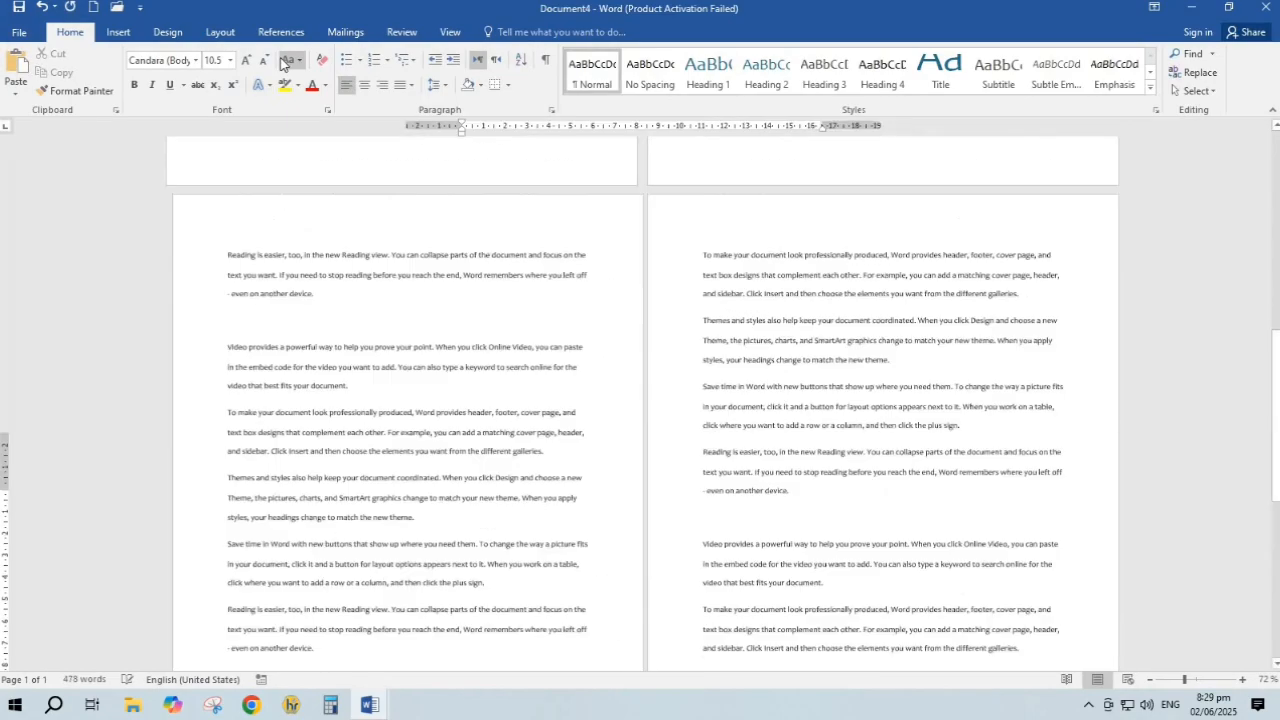
Set the mail merge document type to Letters, then to E-mail Messages
{"action": "left_click", "coordinate": [345, 32]}
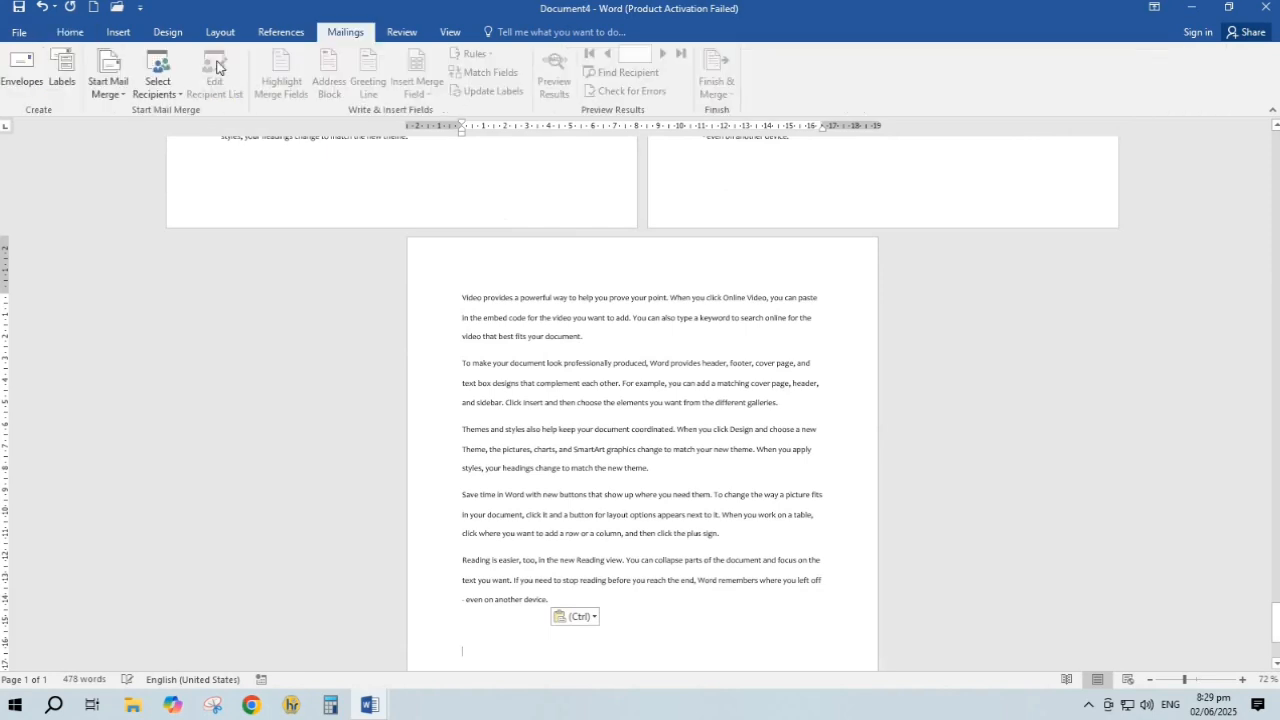
{"action": "left_click", "coordinate": [108, 90]}
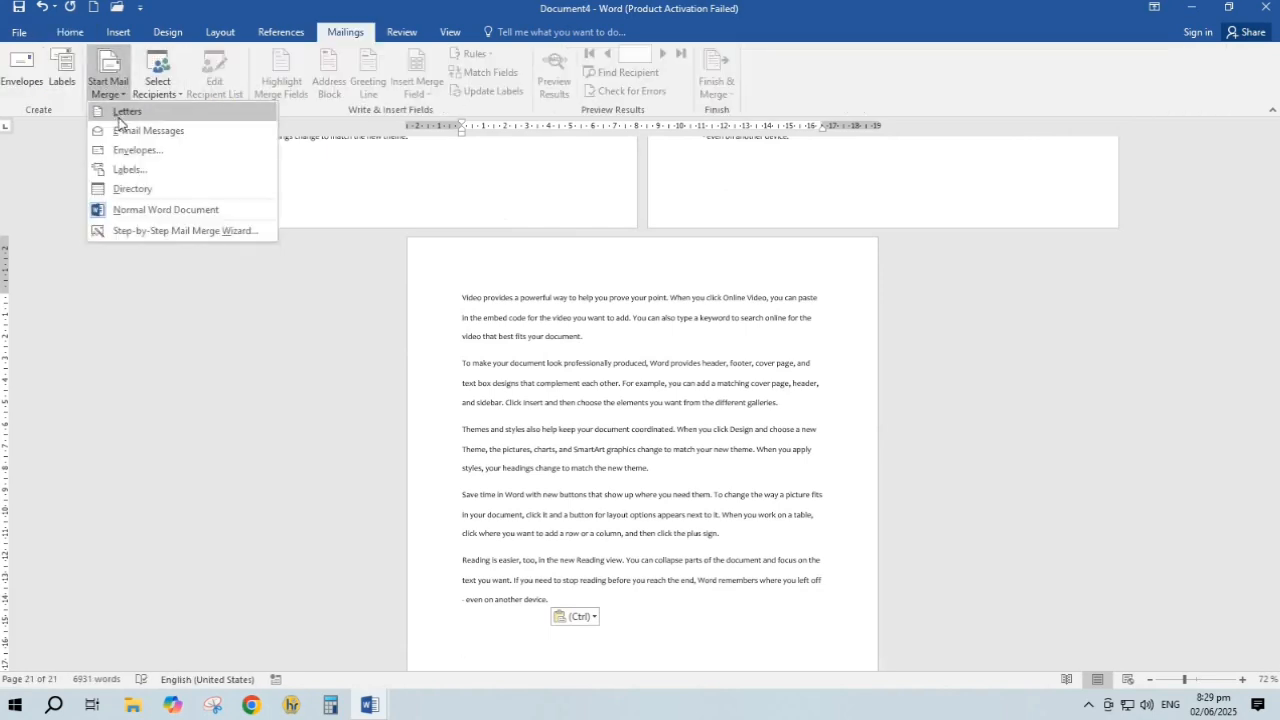
{"action": "left_click", "coordinate": [125, 112]}
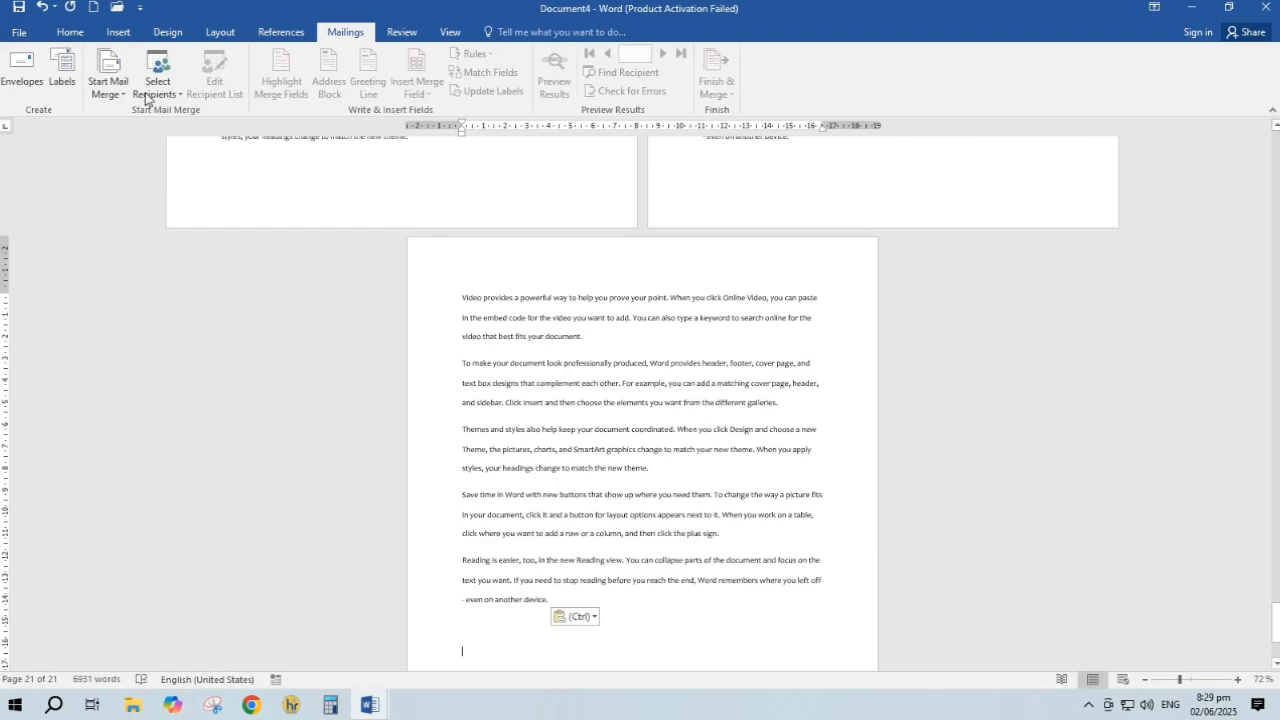
{"action": "left_click", "coordinate": [108, 88]}
{"action": "left_click", "coordinate": [140, 128]}
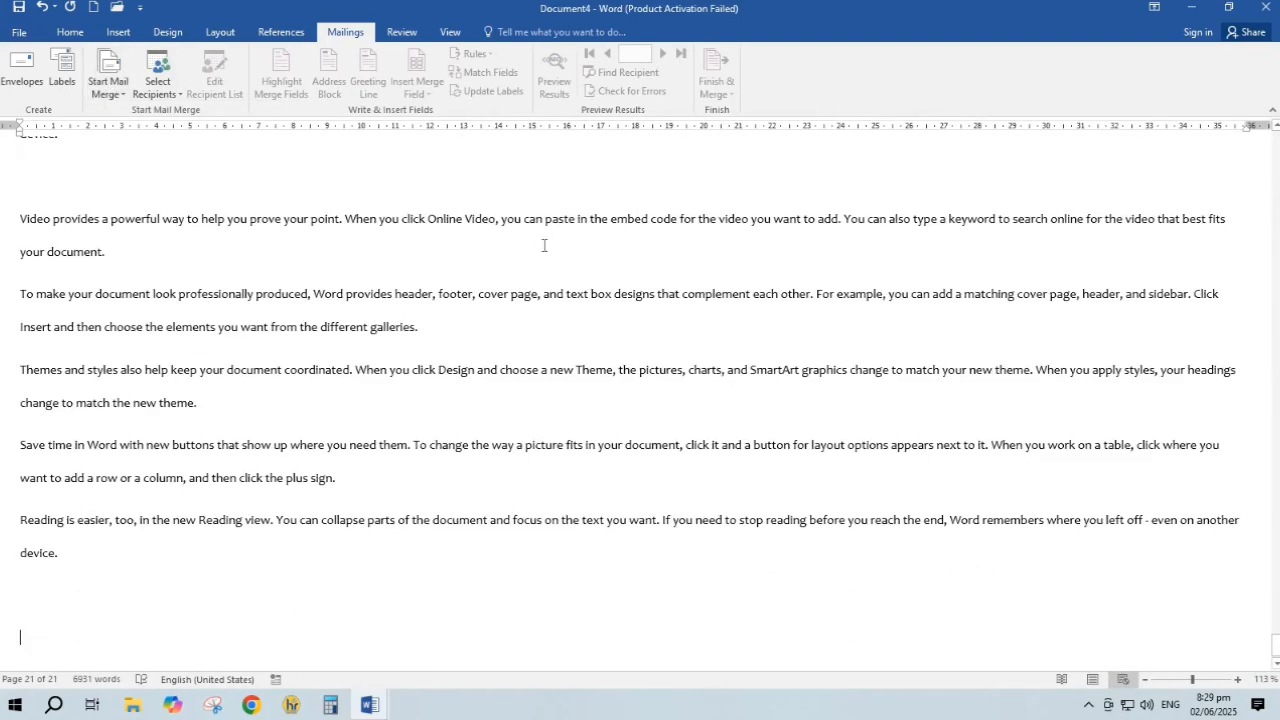
{"action": "scroll", "coordinate": [548, 240], "scroll_direction": "up", "scroll_amount": 5}
{"action": "scroll", "coordinate": [554, 227], "scroll_direction": "down", "scroll_amount": 10}
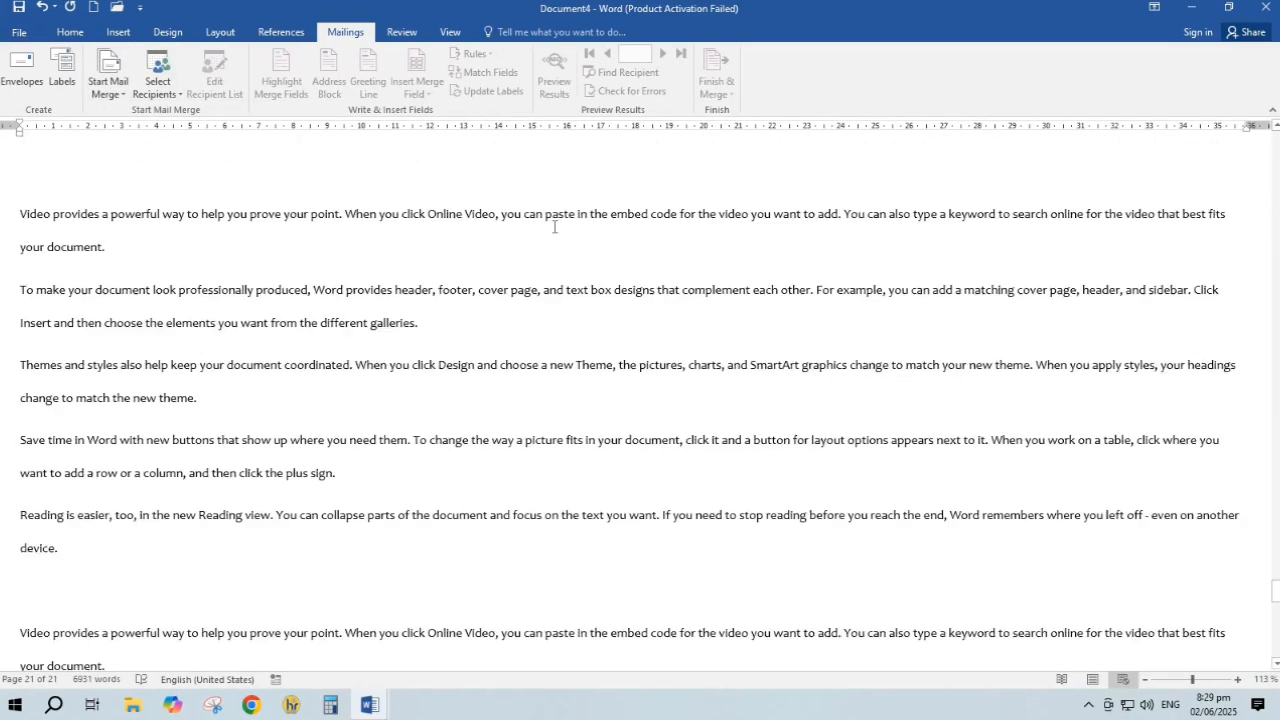
{"action": "scroll", "coordinate": [554, 227], "scroll_direction": "down", "scroll_amount": 10}
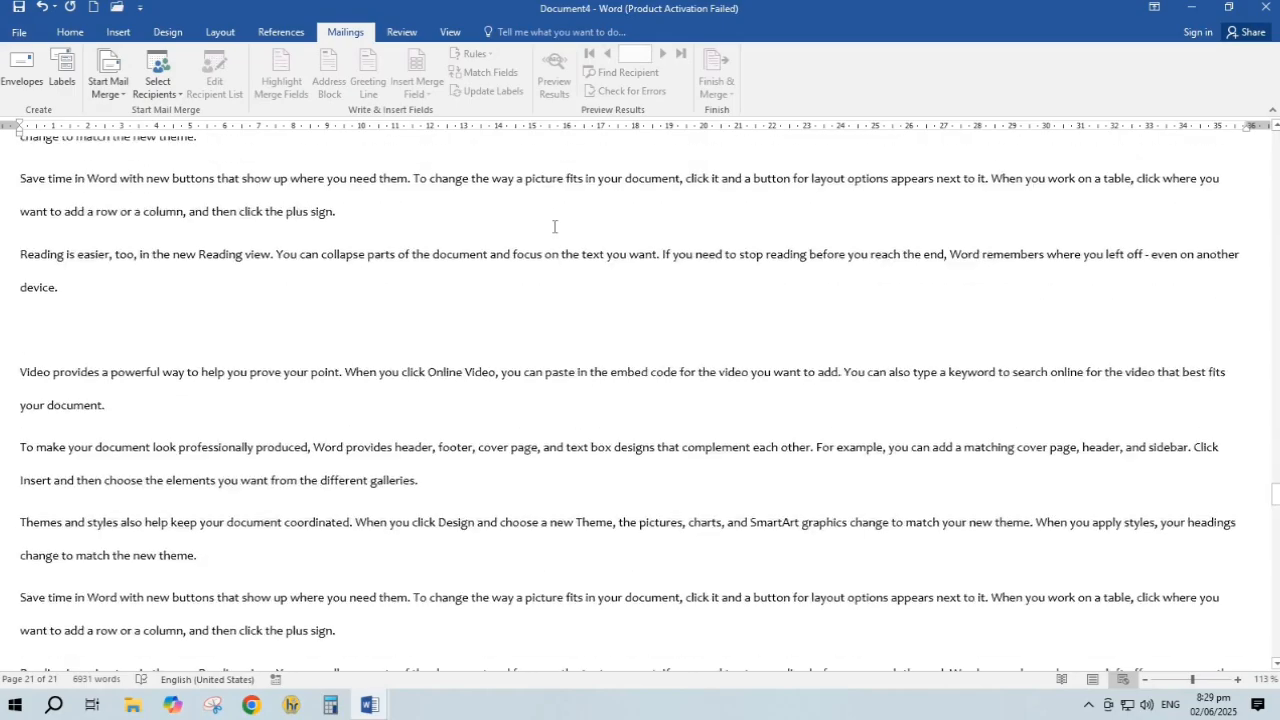
{"action": "scroll", "coordinate": [554, 227], "scroll_direction": "down", "scroll_amount": 10}
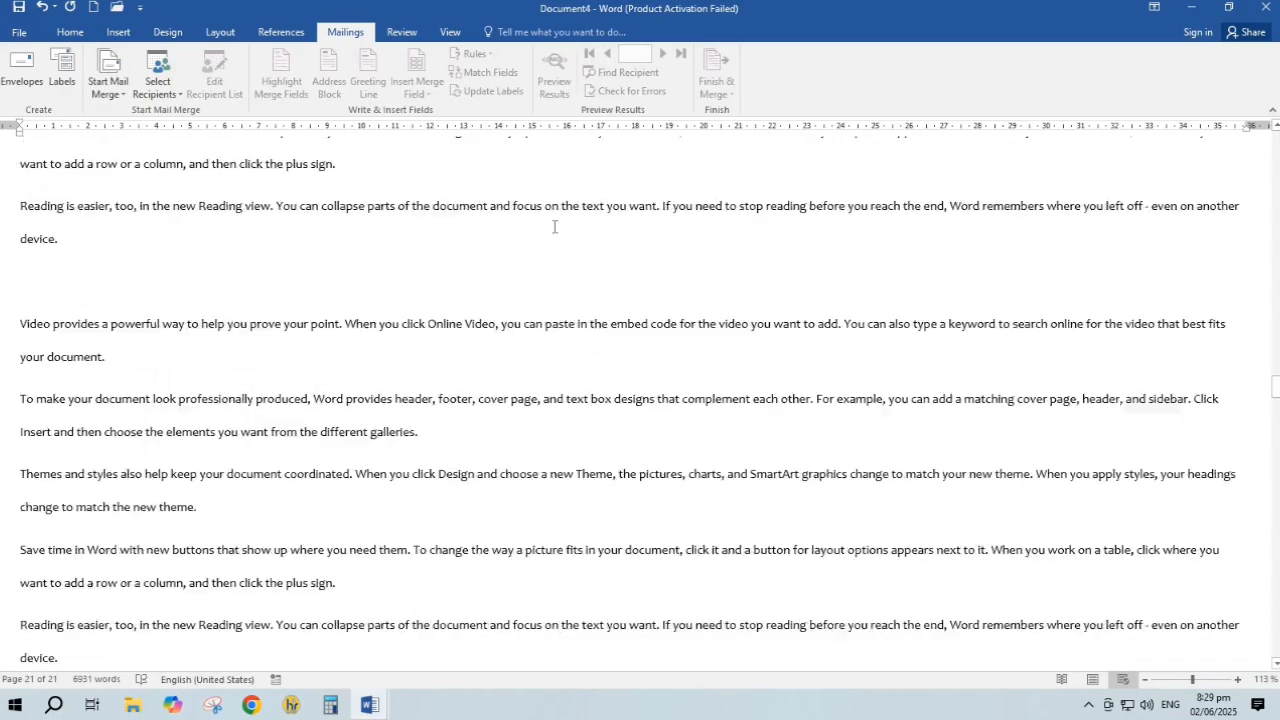
Switch the merge type to Directory, then back to Normal Word Document
{"action": "left_click", "coordinate": [110, 92]}
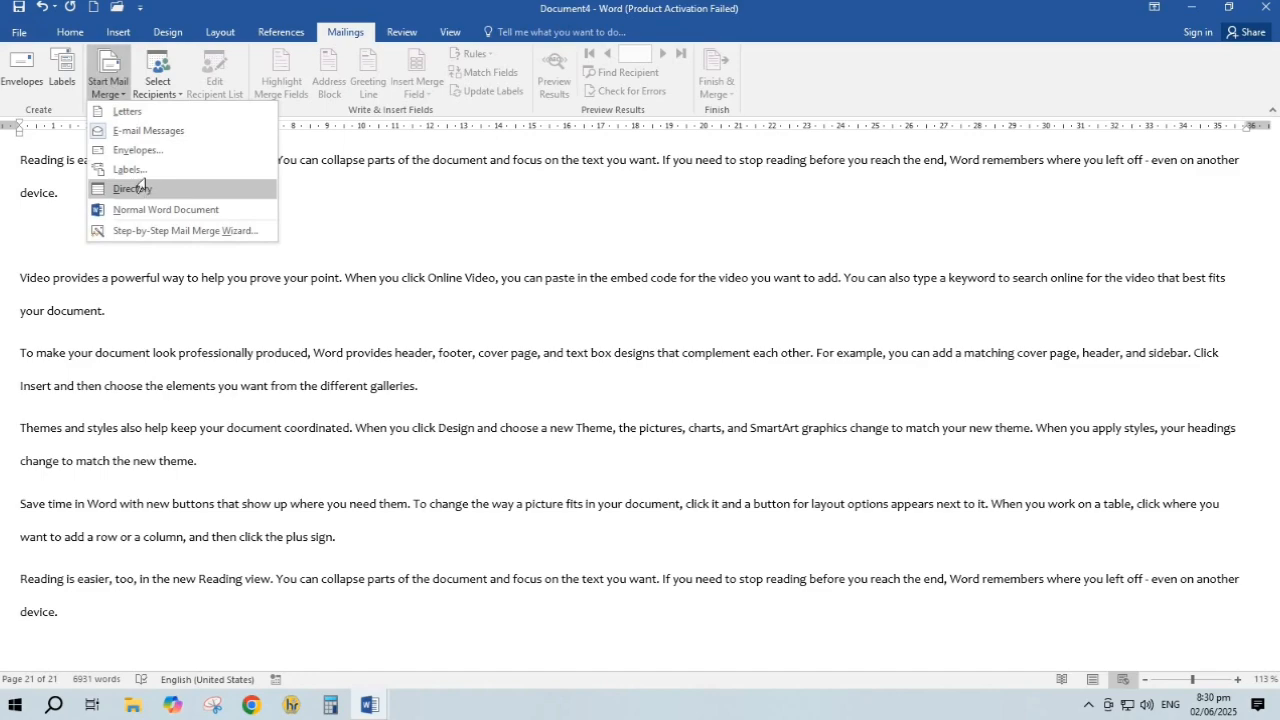
{"action": "left_click", "coordinate": [142, 187]}
{"action": "scroll", "coordinate": [516, 350], "scroll_direction": "down", "scroll_amount": 4}
{"action": "scroll", "coordinate": [525, 258], "scroll_direction": "up", "scroll_amount": 9}
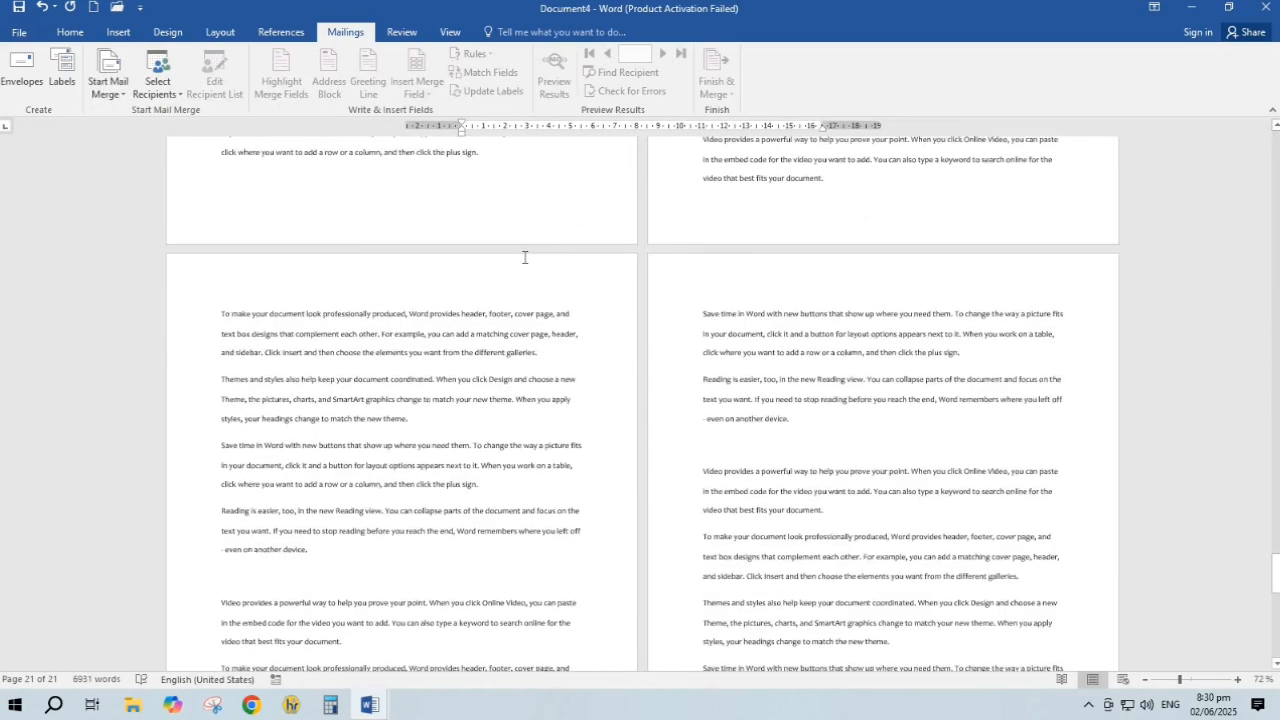
{"action": "scroll", "coordinate": [524, 257], "scroll_direction": "down", "scroll_amount": 15}
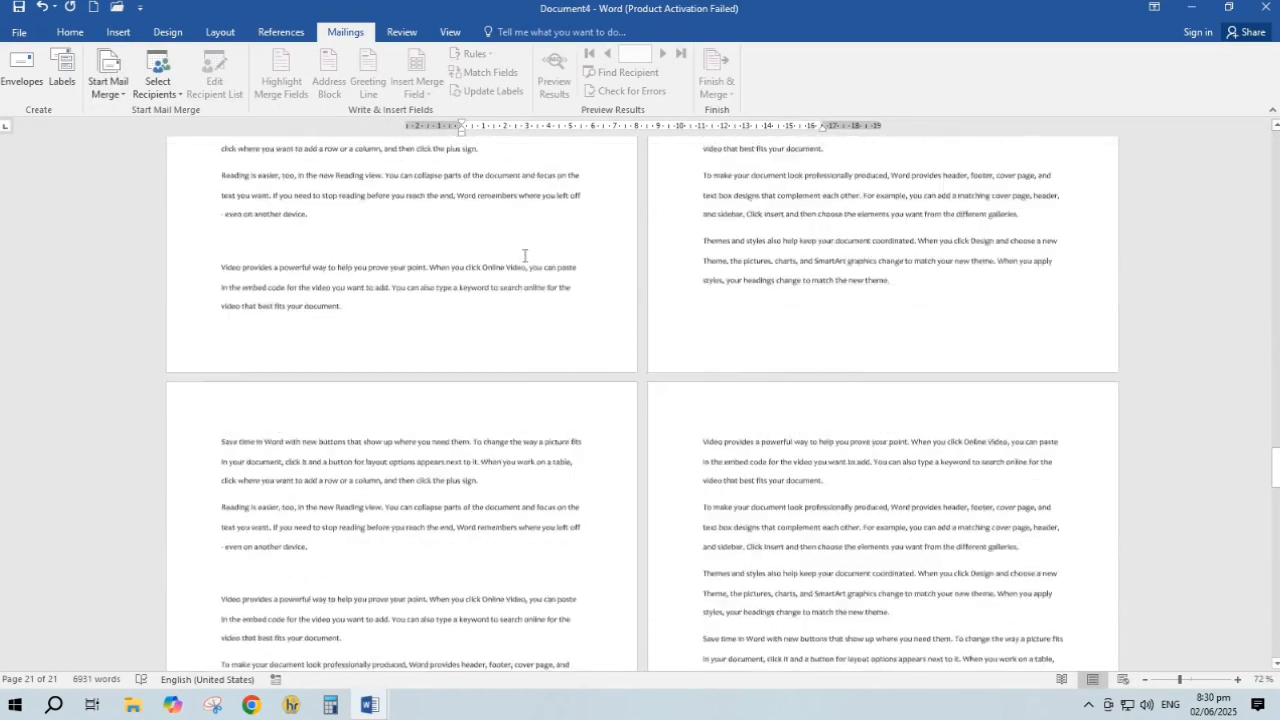
{"action": "scroll", "coordinate": [524, 257], "scroll_direction": "down", "scroll_amount": 12}
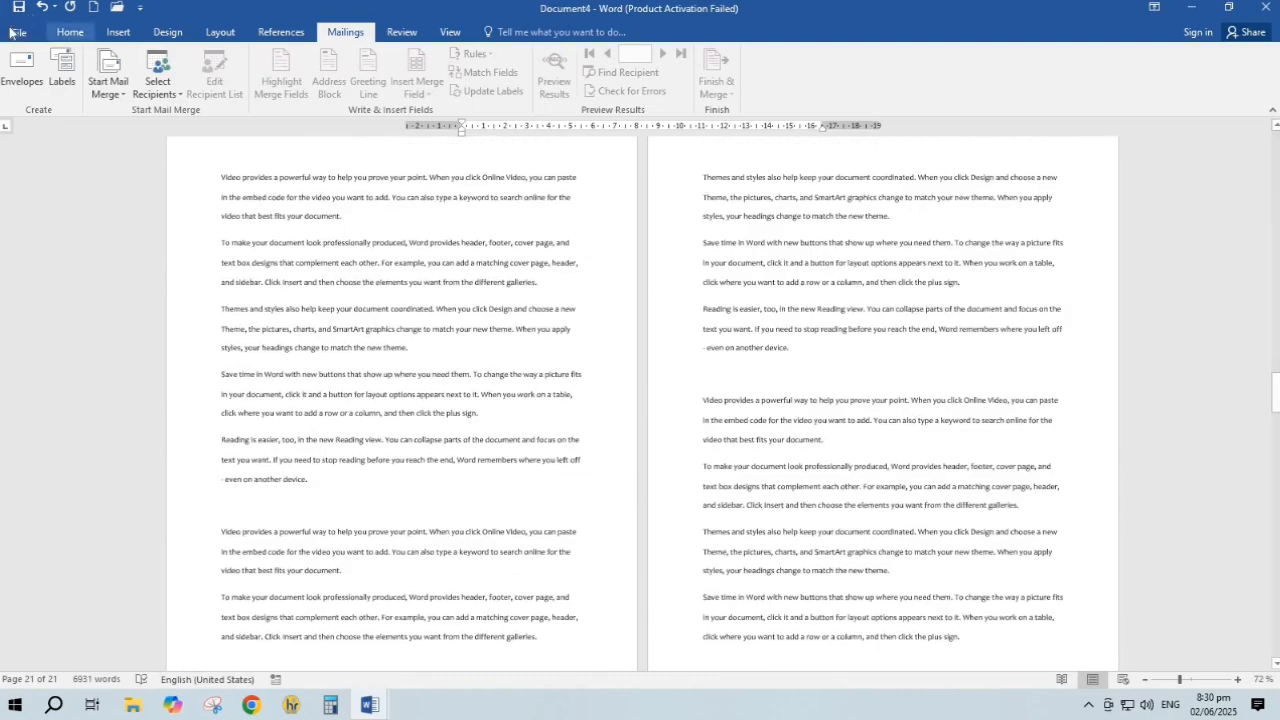
{"action": "left_click", "coordinate": [108, 85]}
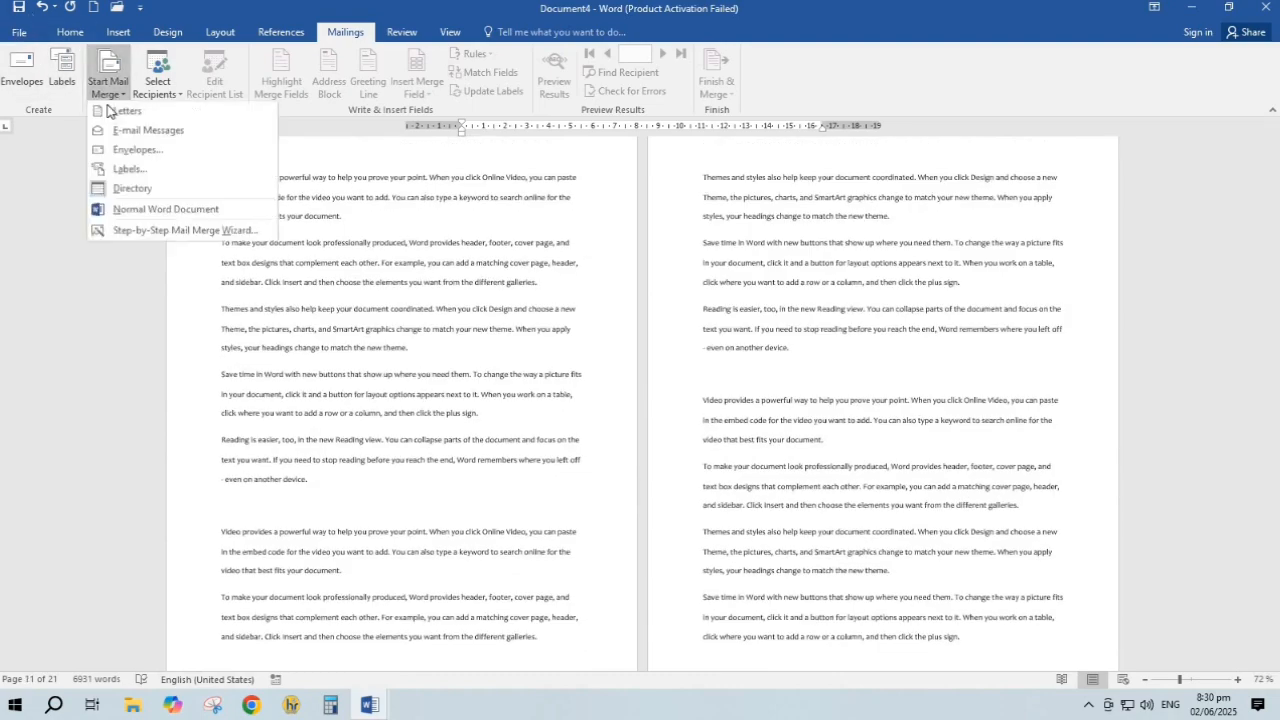
{"action": "left_click", "coordinate": [153, 212]}
{"action": "scroll", "coordinate": [723, 453], "scroll_direction": "up", "scroll_amount": 15}
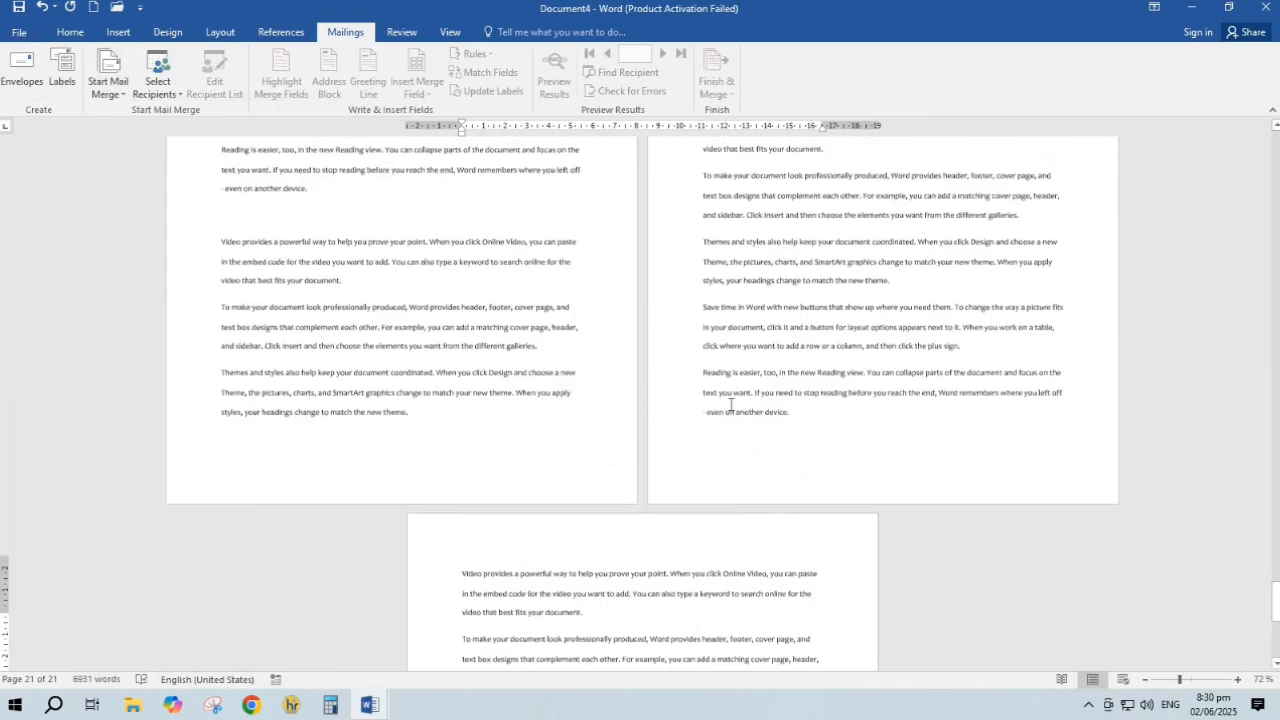
{"action": "scroll", "coordinate": [730, 401], "scroll_direction": "up", "scroll_amount": 10}
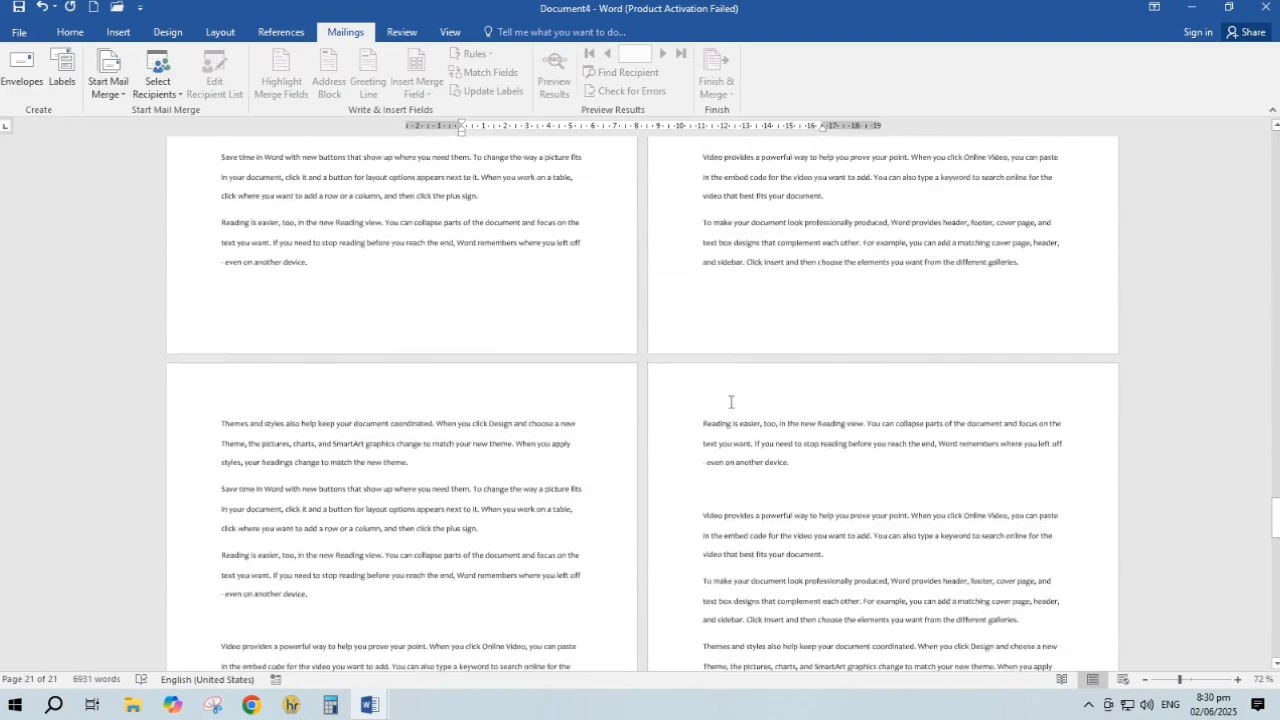
{"action": "scroll", "coordinate": [730, 400], "scroll_direction": "up", "scroll_amount": 10}
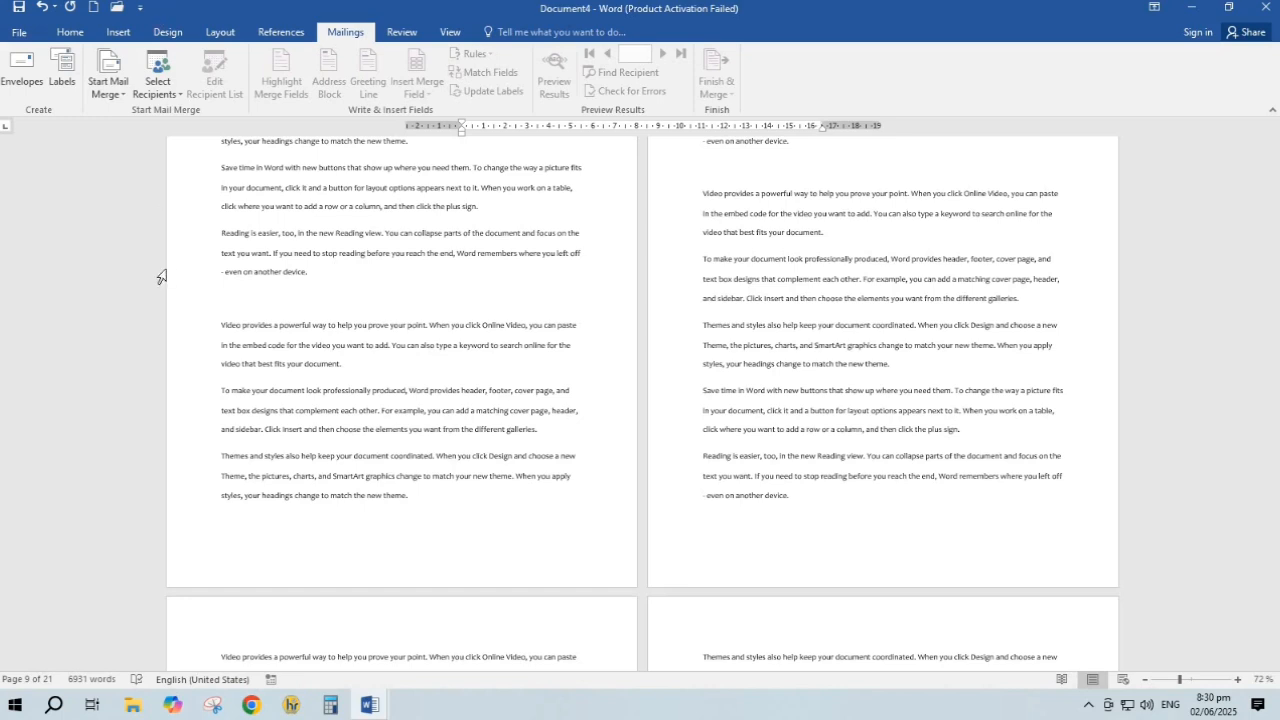
Start a new recipient list, customize its fields, and delete Company Name
{"action": "left_click", "coordinate": [162, 88]}
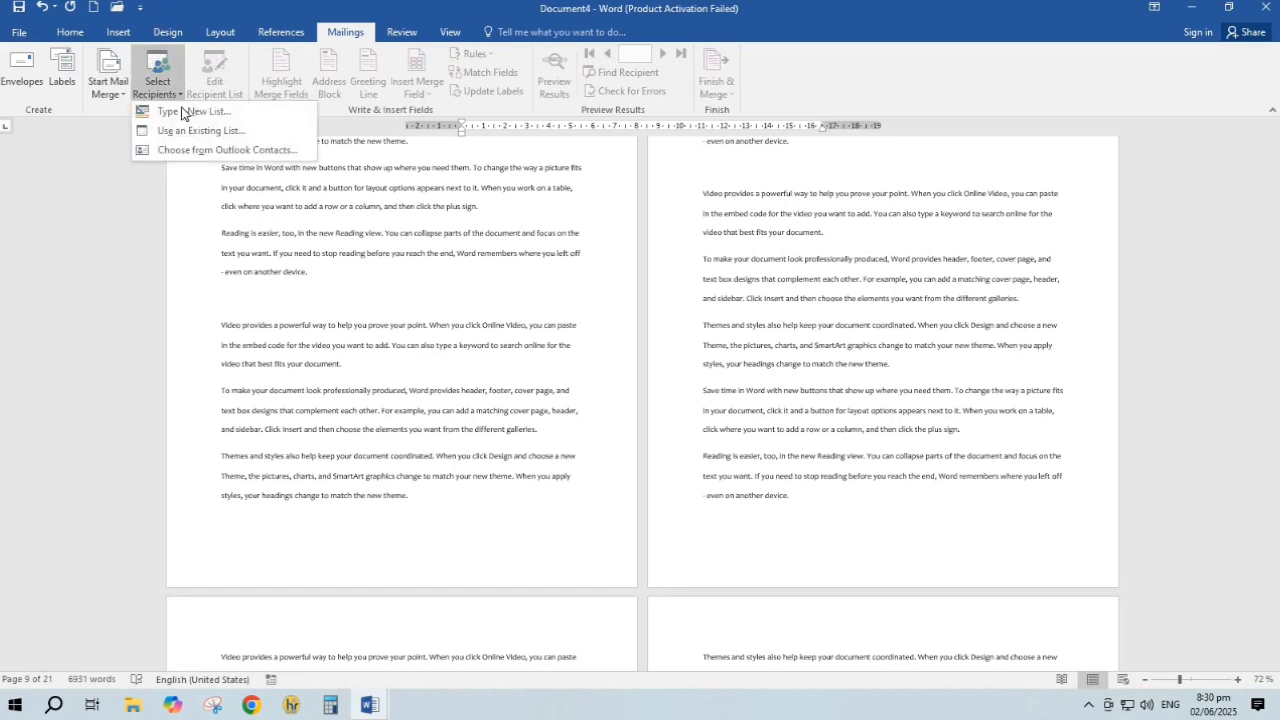
{"action": "left_click", "coordinate": [183, 112]}
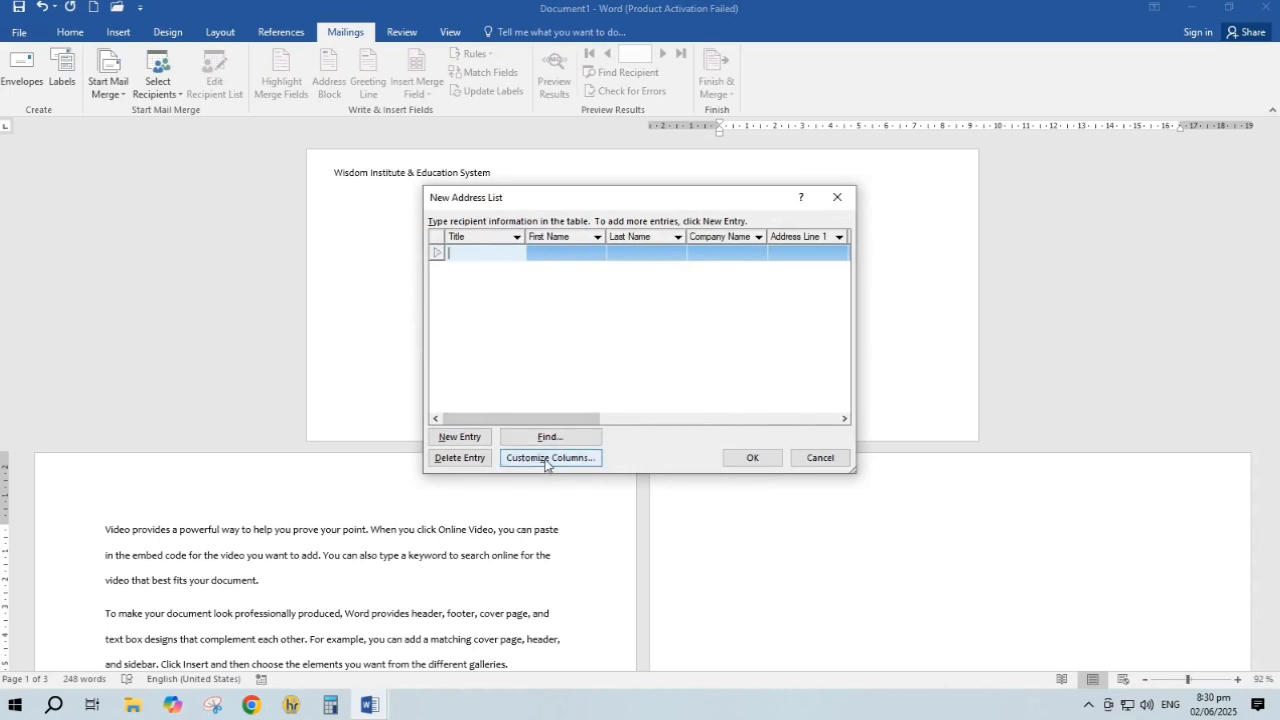
{"action": "left_click", "coordinate": [548, 458]}
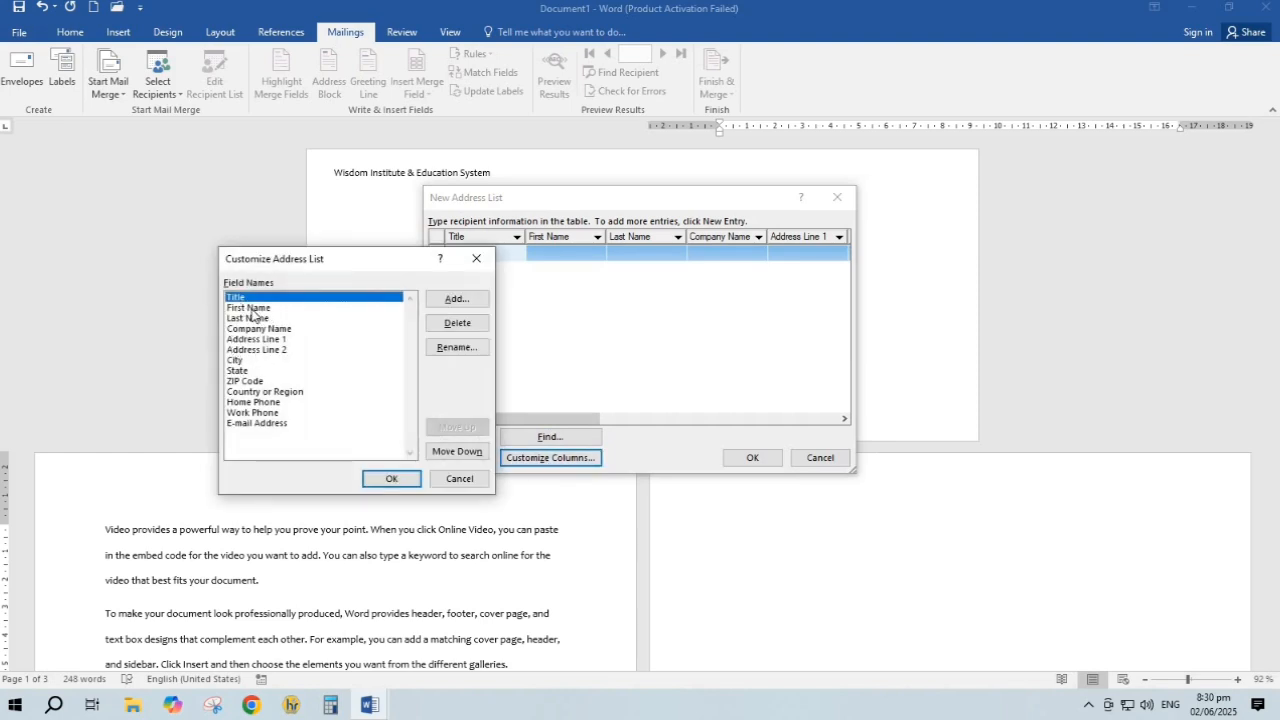
{"action": "left_click", "coordinate": [252, 310]}
{"action": "left_click", "coordinate": [254, 299]}
{"action": "left_click", "coordinate": [268, 309]}
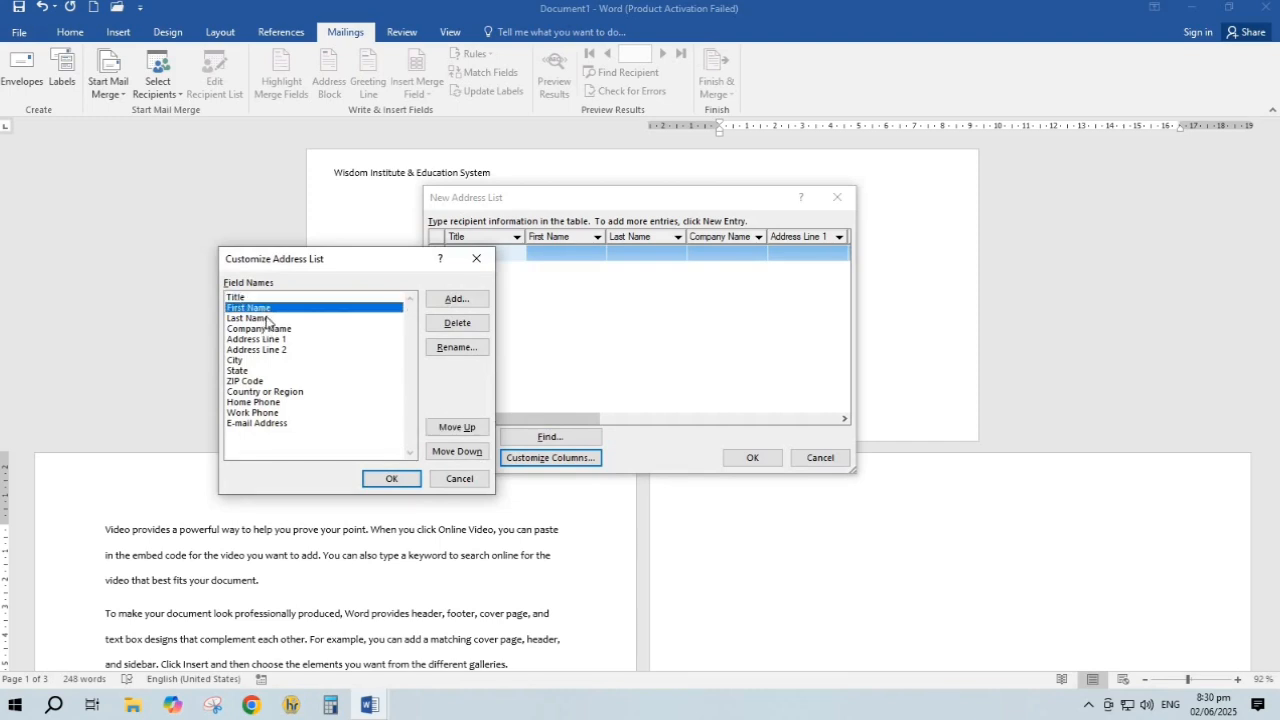
{"action": "left_click", "coordinate": [267, 318]}
{"action": "left_click", "coordinate": [267, 330]}
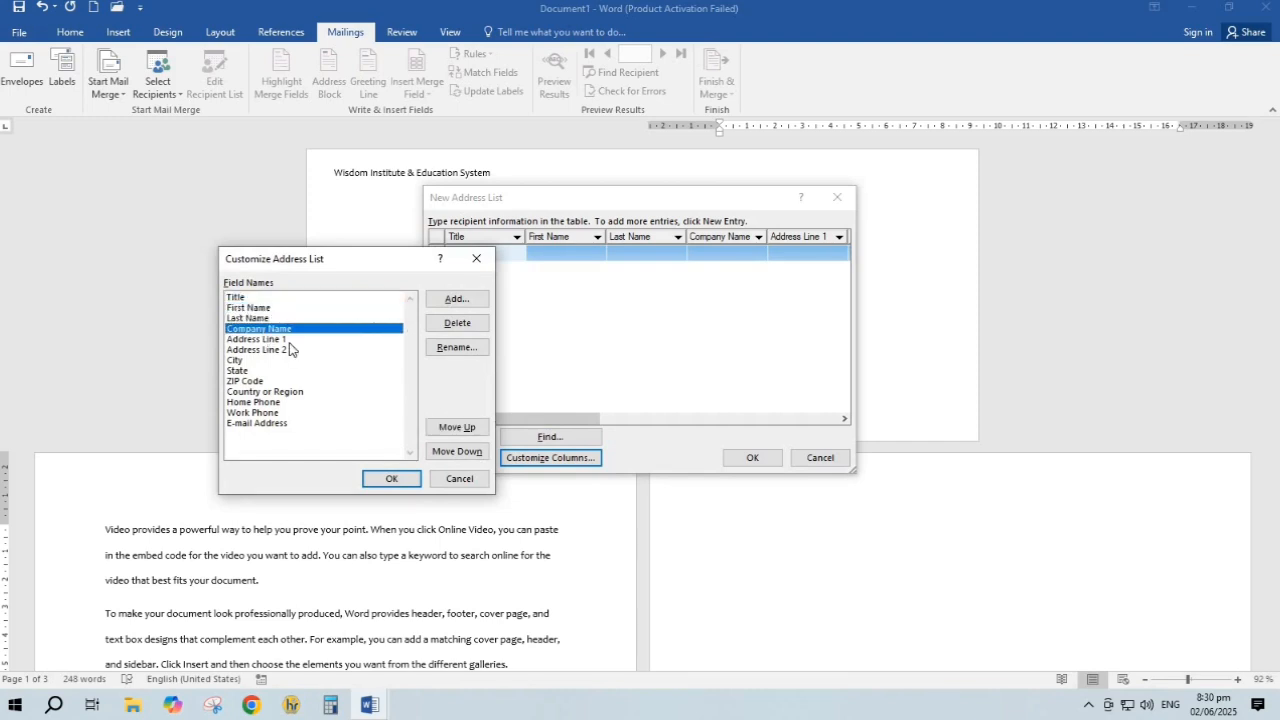
{"action": "left_click", "coordinate": [457, 322]}
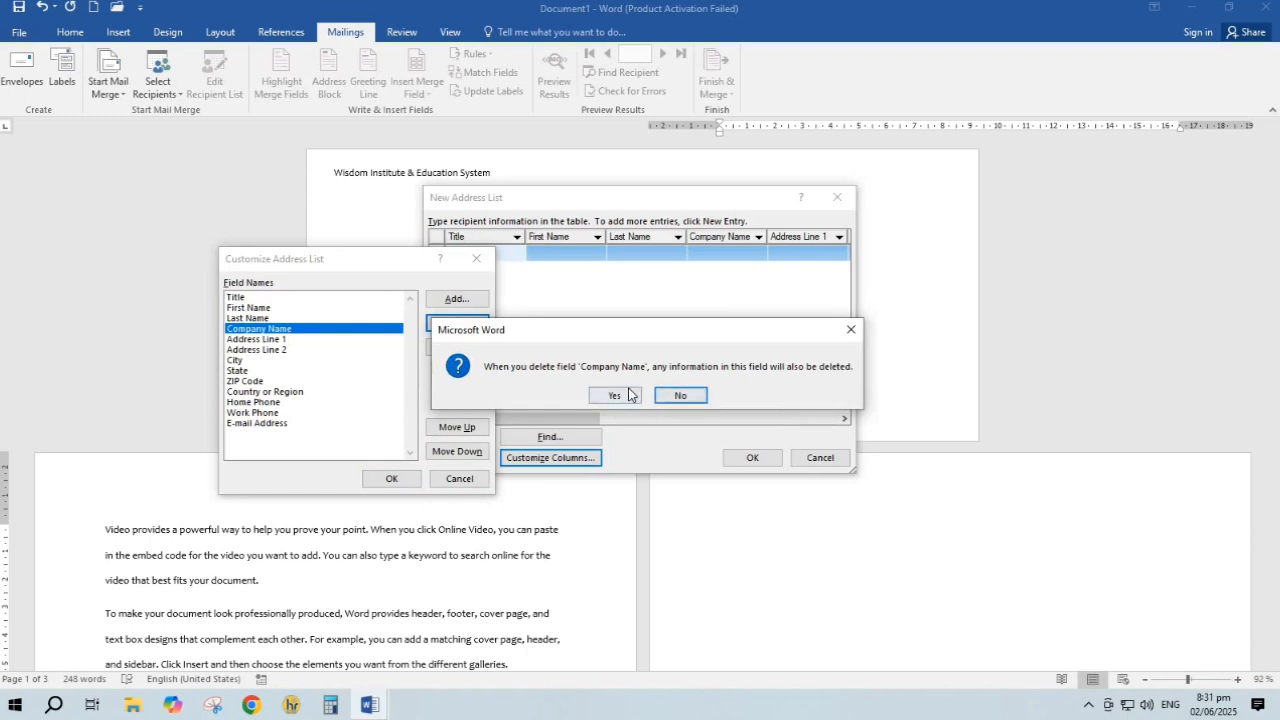
{"action": "left_click", "coordinate": [614, 395]}
Delete the Address Line 2, Address Line 1, City and State fields
{"action": "left_click", "coordinate": [250, 340]}
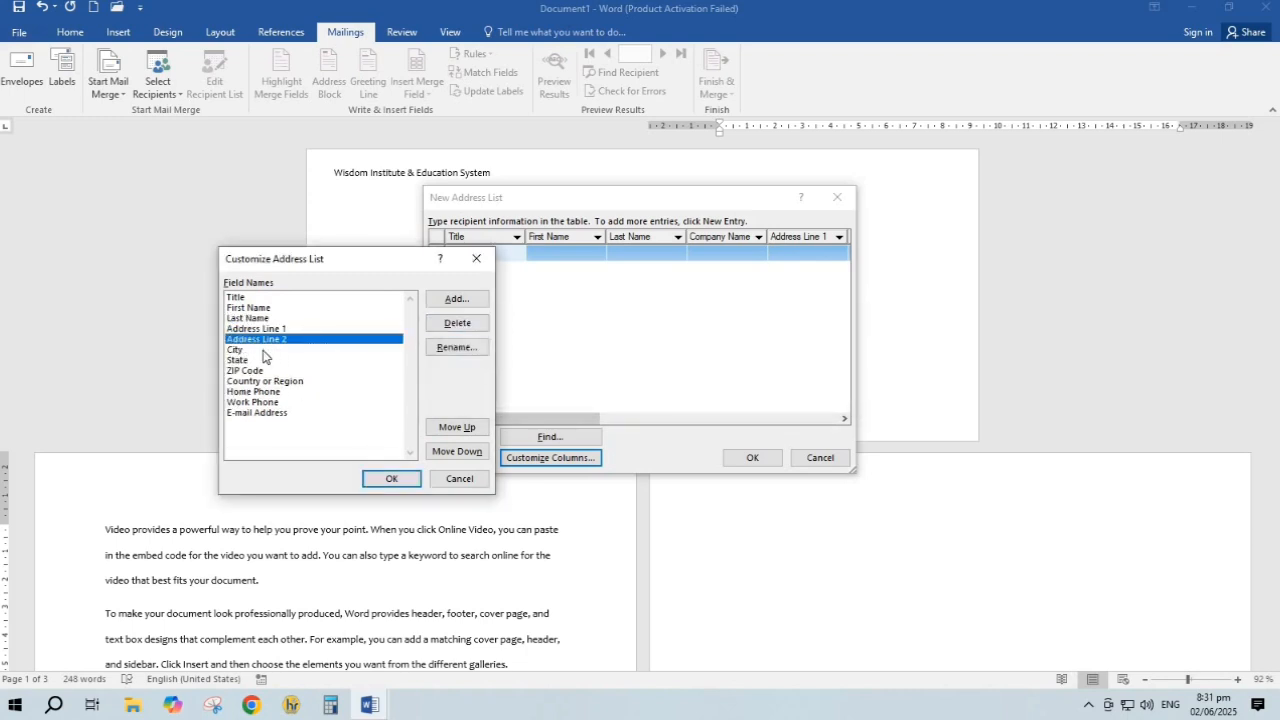
{"action": "left_click", "coordinate": [430, 328]}
{"action": "left_click", "coordinate": [624, 395]}
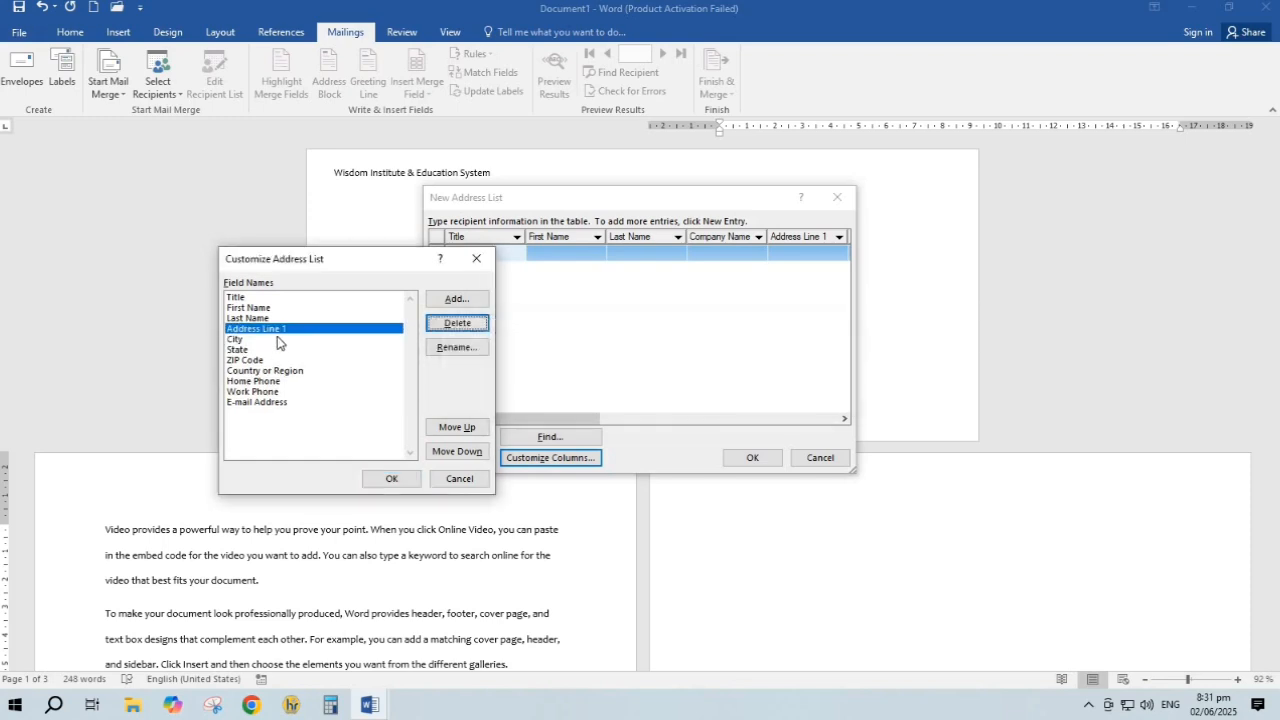
{"action": "left_click", "coordinate": [462, 327]}
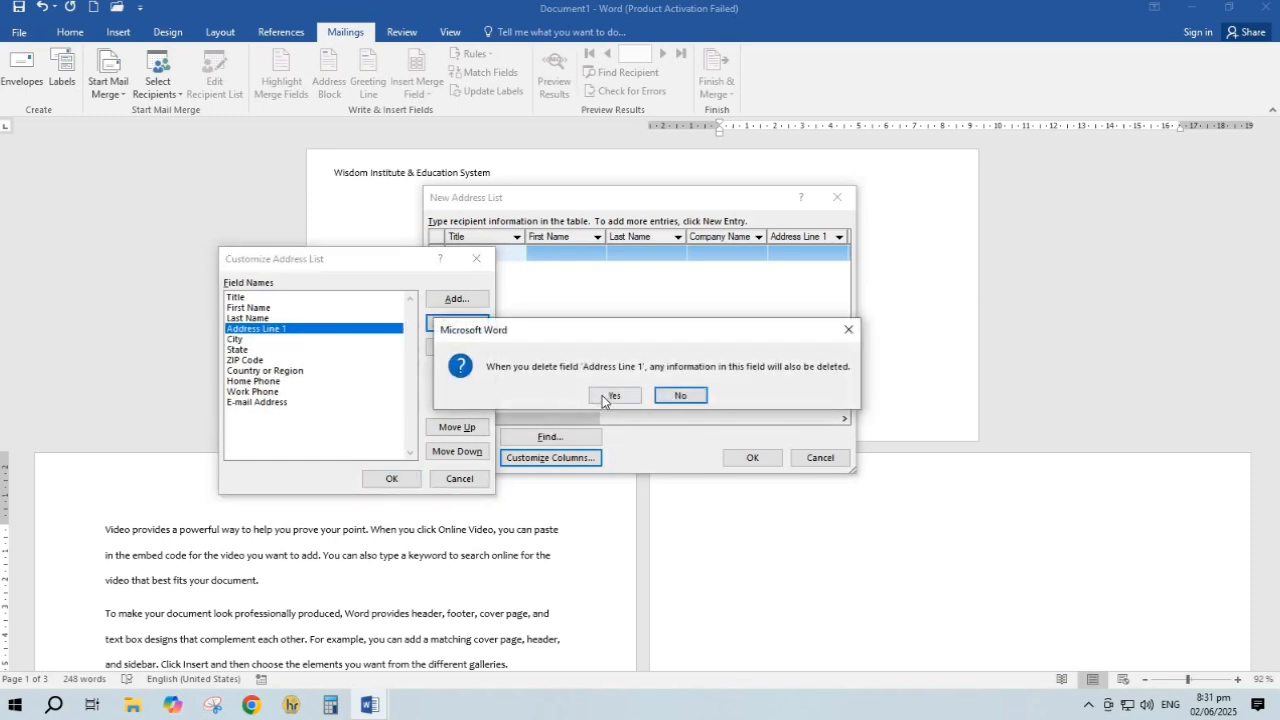
{"action": "left_click", "coordinate": [612, 394]}
{"action": "left_click", "coordinate": [255, 329]}
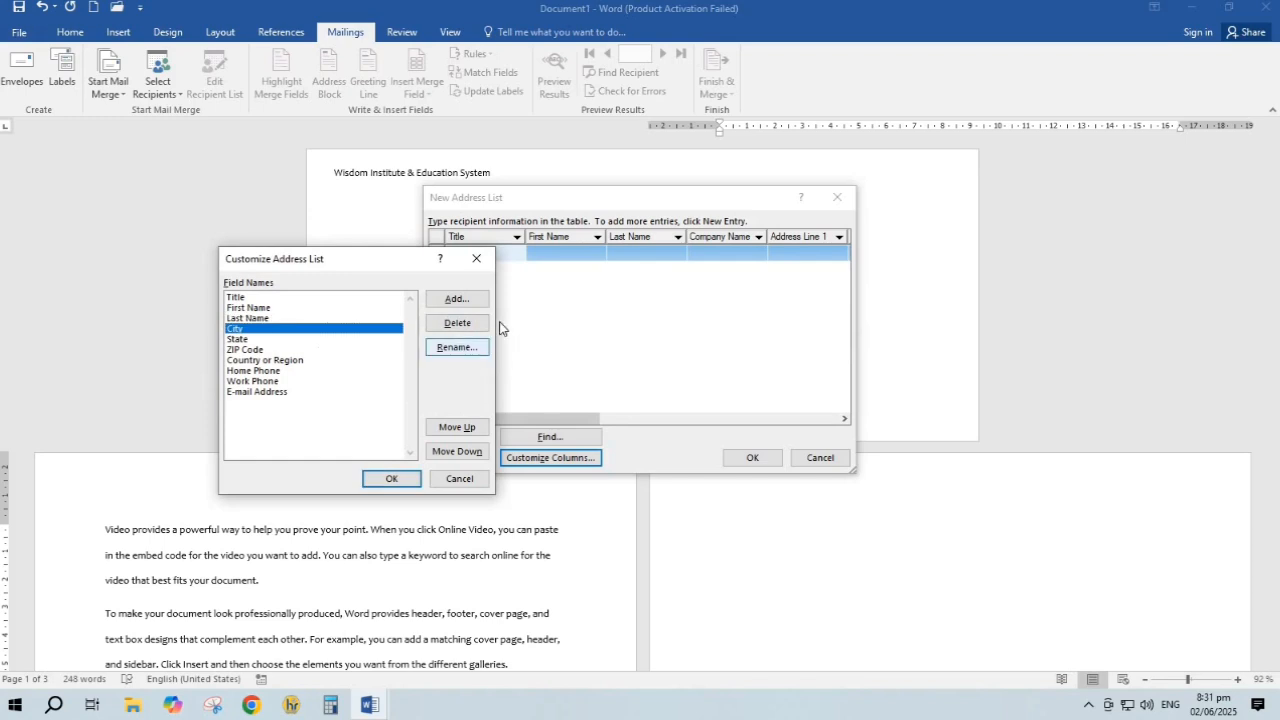
{"action": "left_click", "coordinate": [459, 338]}
{"action": "left_click", "coordinate": [605, 404]}
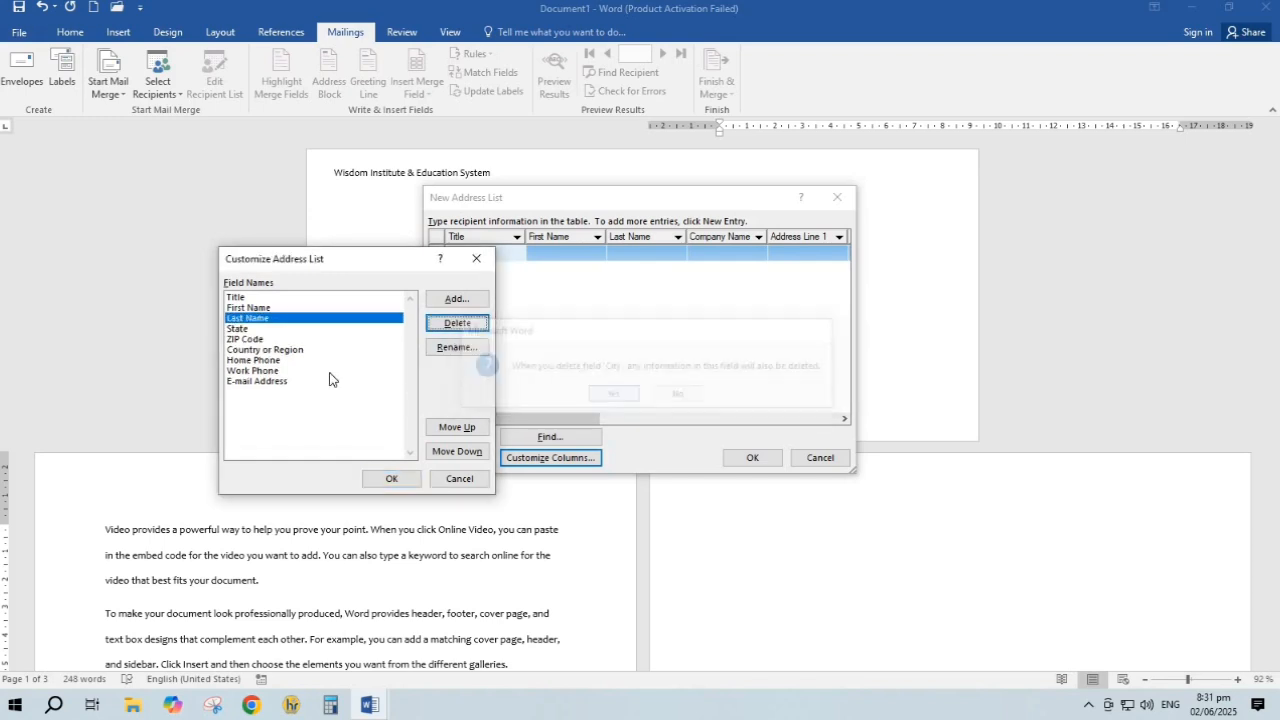
{"action": "left_click", "coordinate": [248, 329]}
{"action": "left_click", "coordinate": [458, 323]}
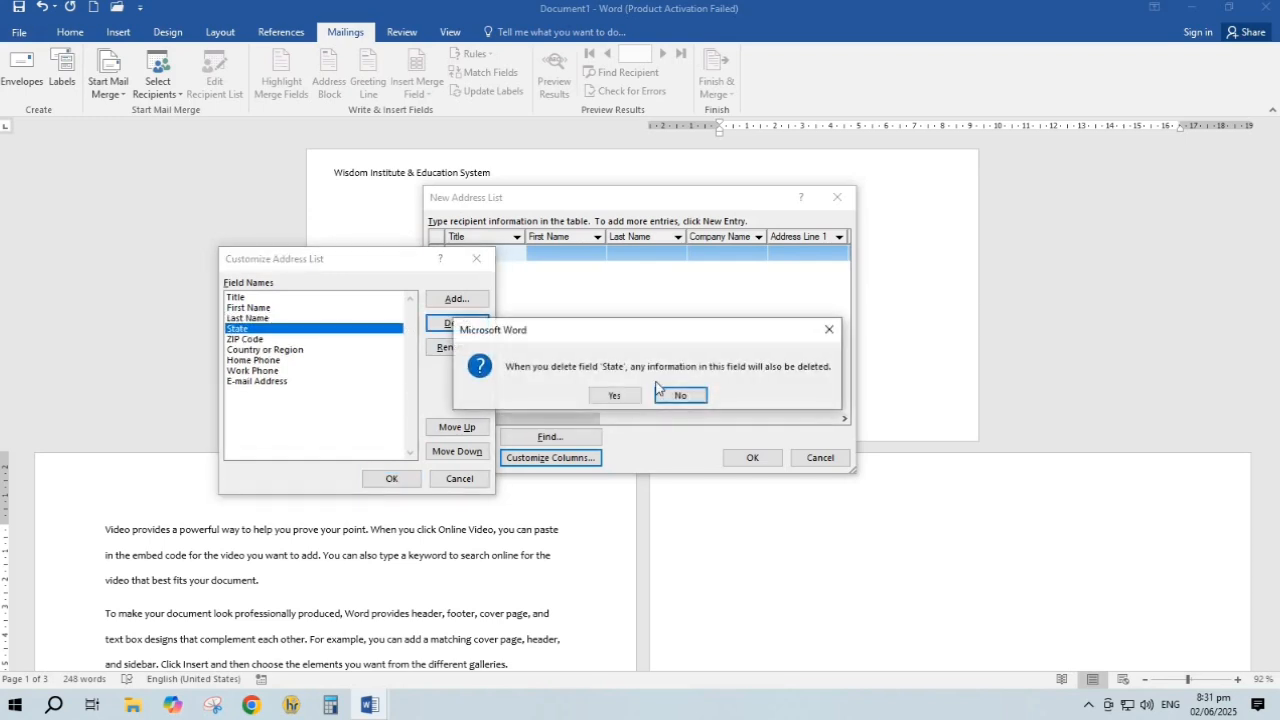
{"action": "left_click", "coordinate": [616, 396]}
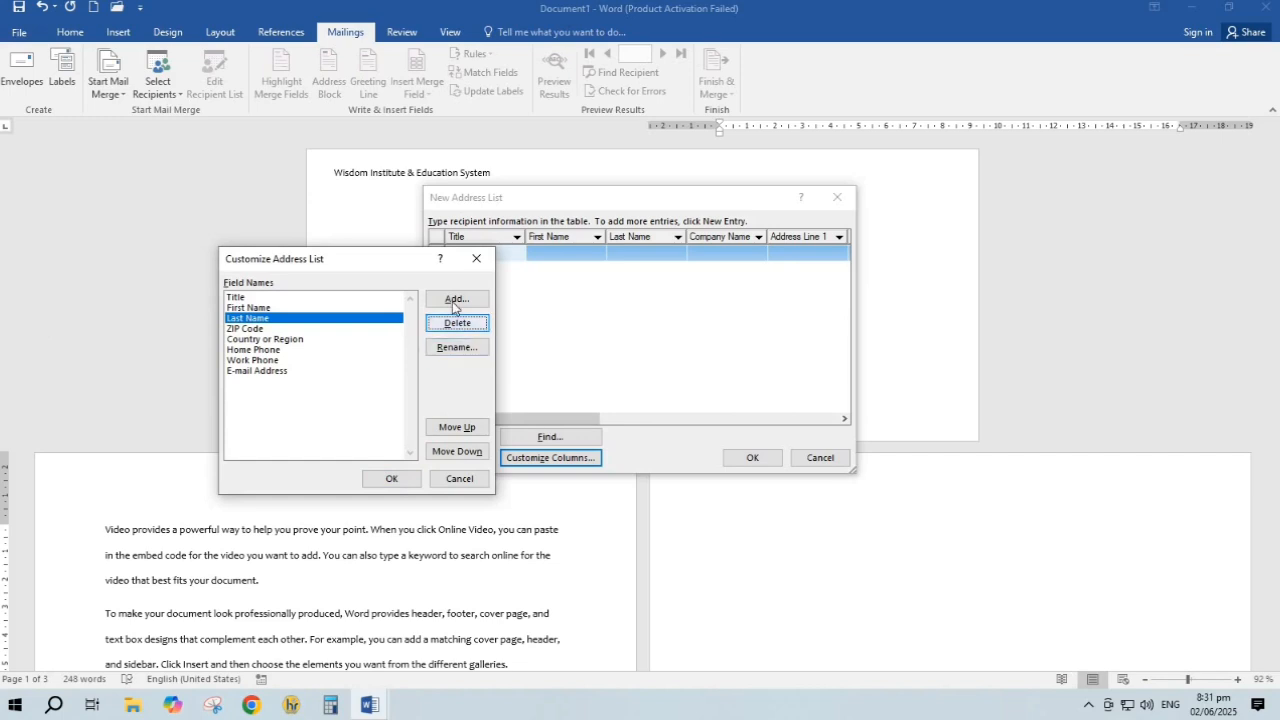
Delete the ZIP Code, Country or Region and Home Phone fields
{"action": "left_click", "coordinate": [290, 339]}
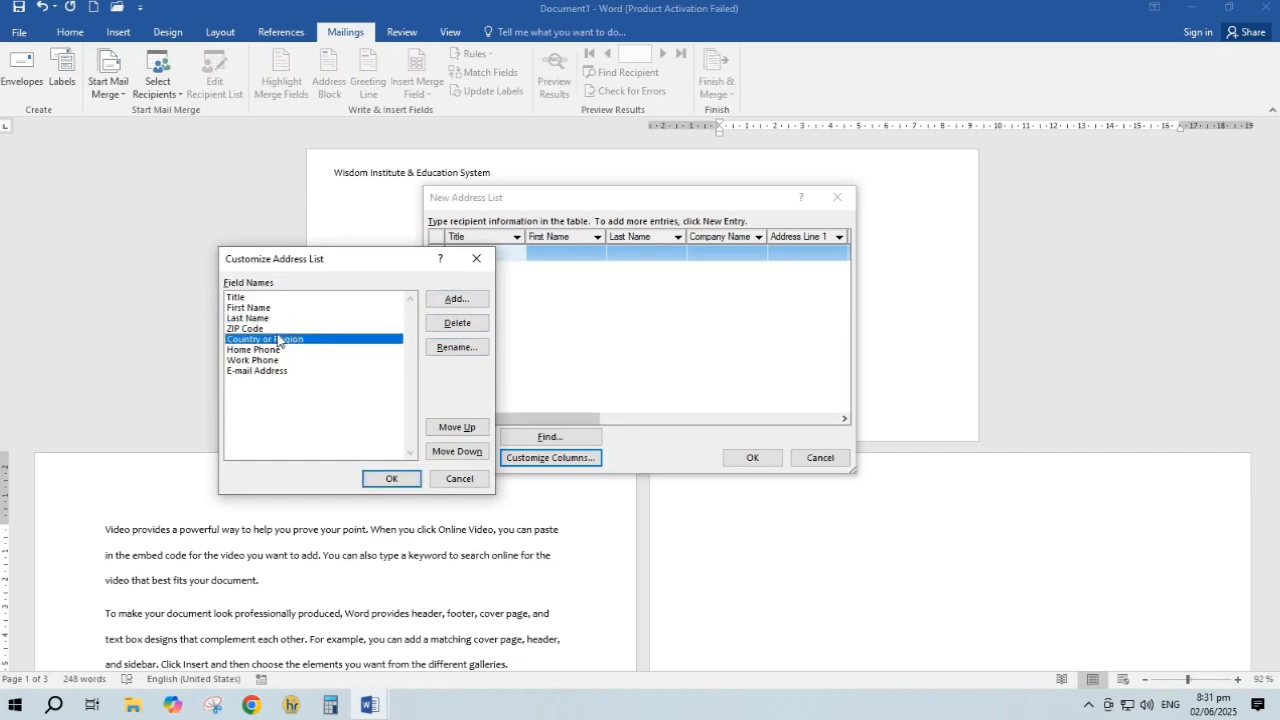
{"action": "left_click", "coordinate": [267, 330]}
{"action": "left_click", "coordinate": [458, 323]}
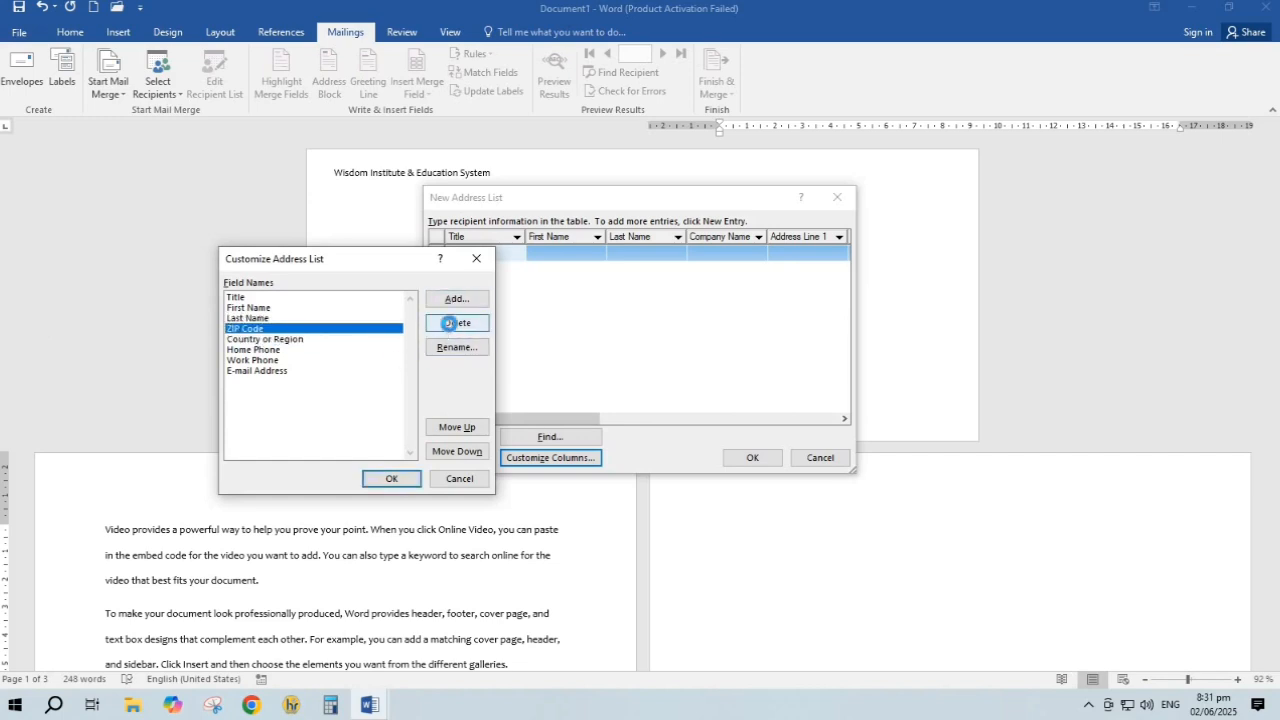
{"action": "left_click", "coordinate": [613, 396]}
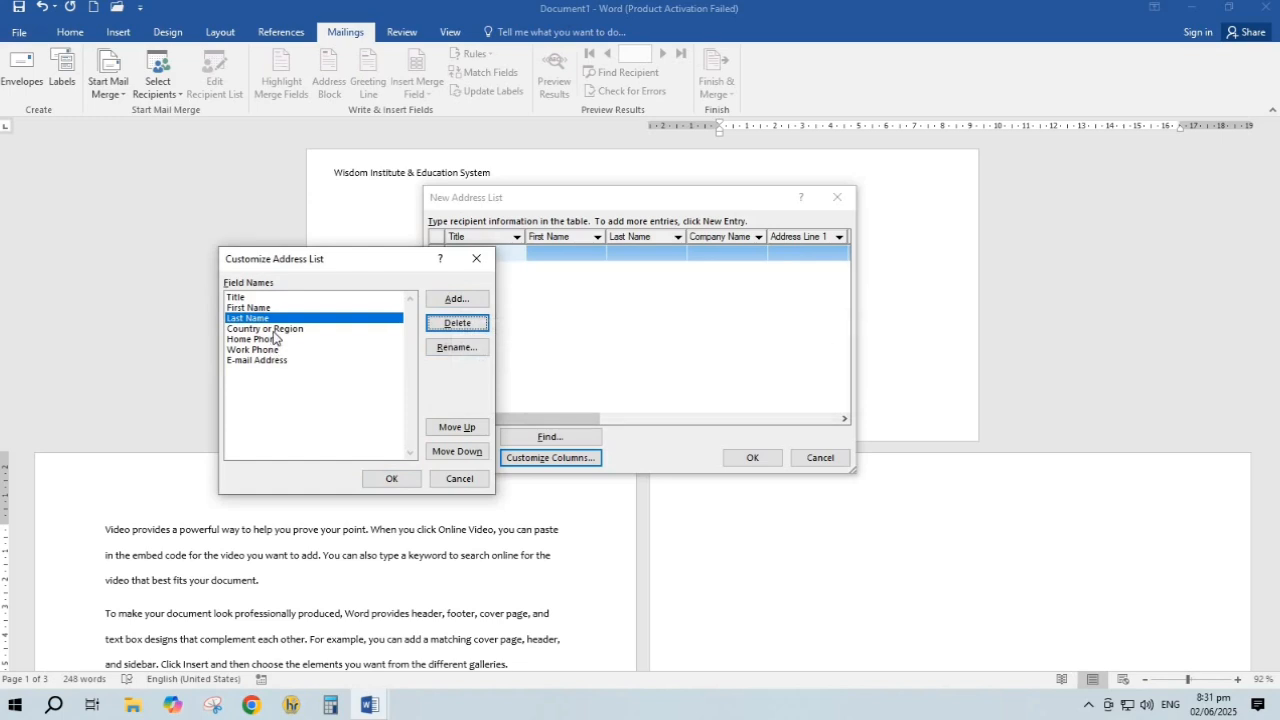
{"action": "left_click", "coordinate": [276, 330]}
{"action": "left_click", "coordinate": [457, 323]}
{"action": "left_click", "coordinate": [608, 396]}
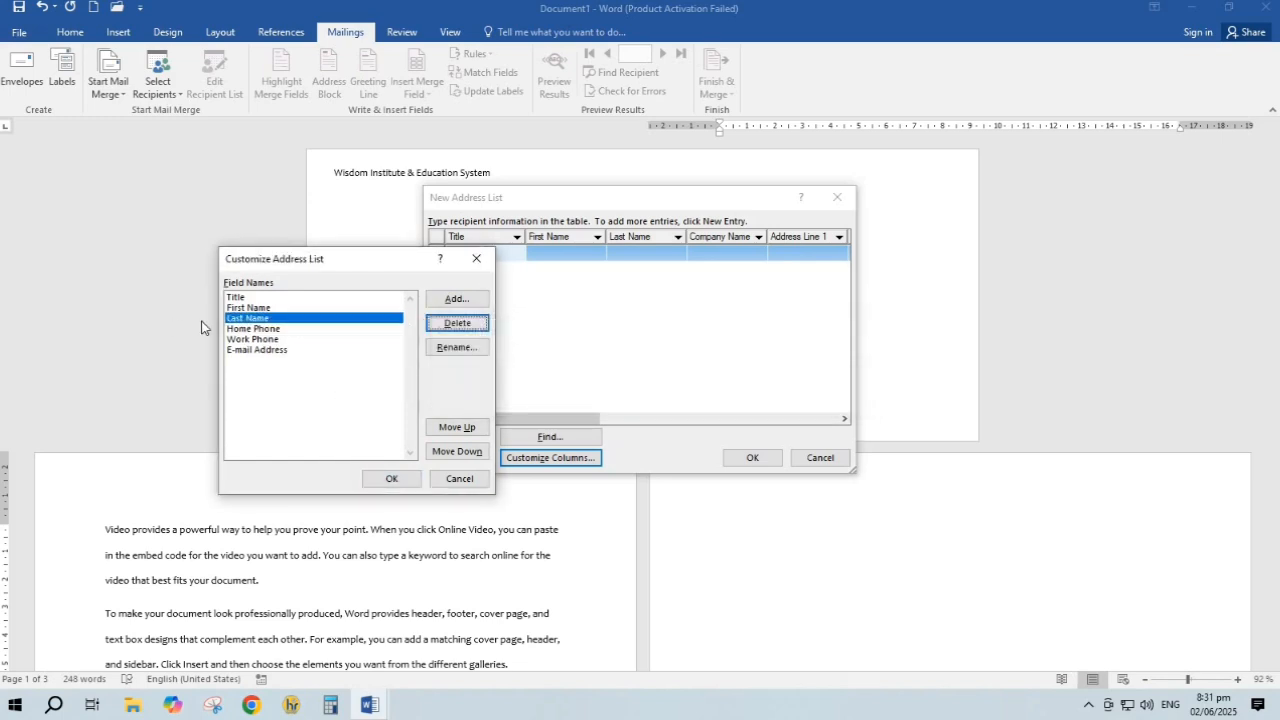
{"action": "left_click", "coordinate": [228, 330]}
{"action": "left_click", "coordinate": [457, 323]}
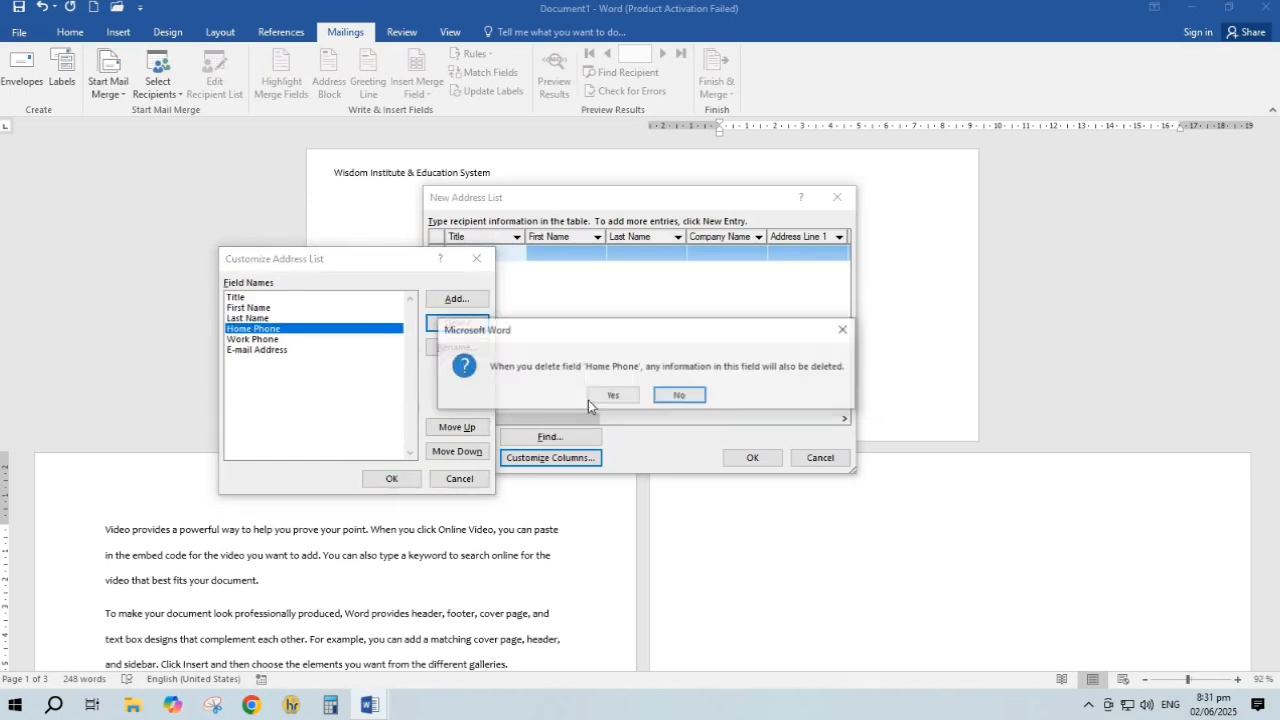
{"action": "left_click", "coordinate": [601, 395]}
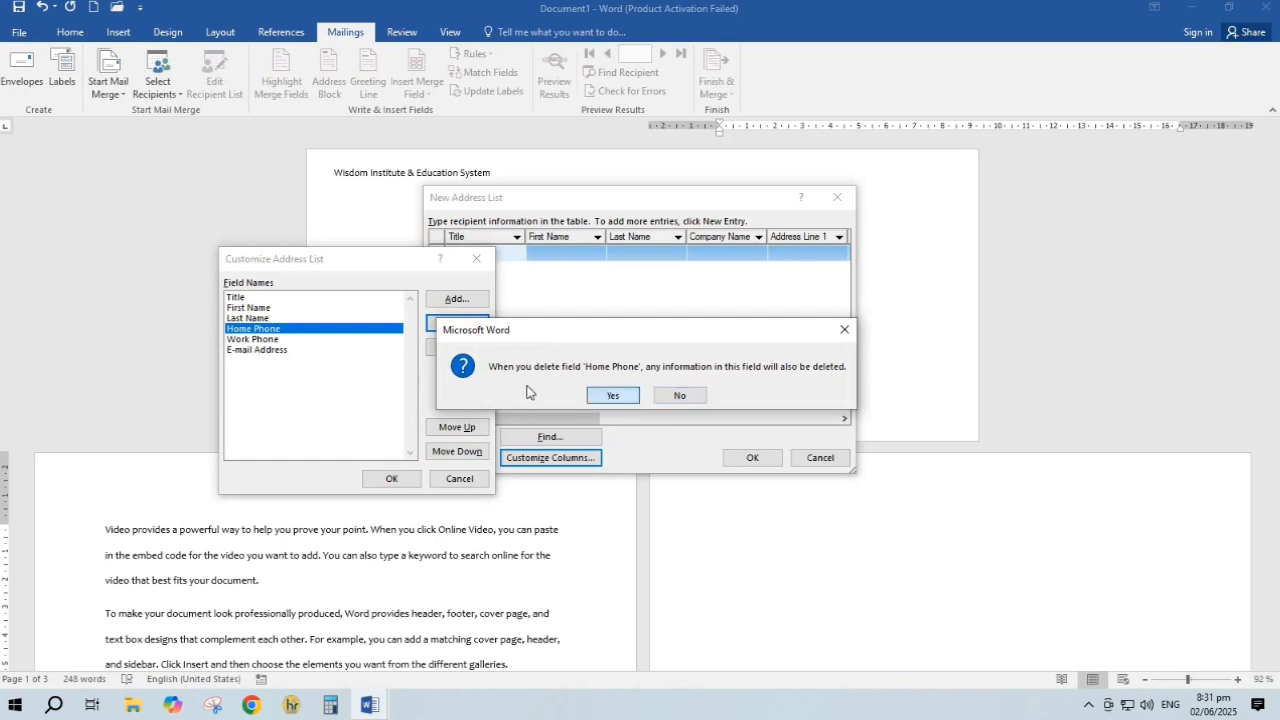
{"action": "left_click", "coordinate": [262, 330]}
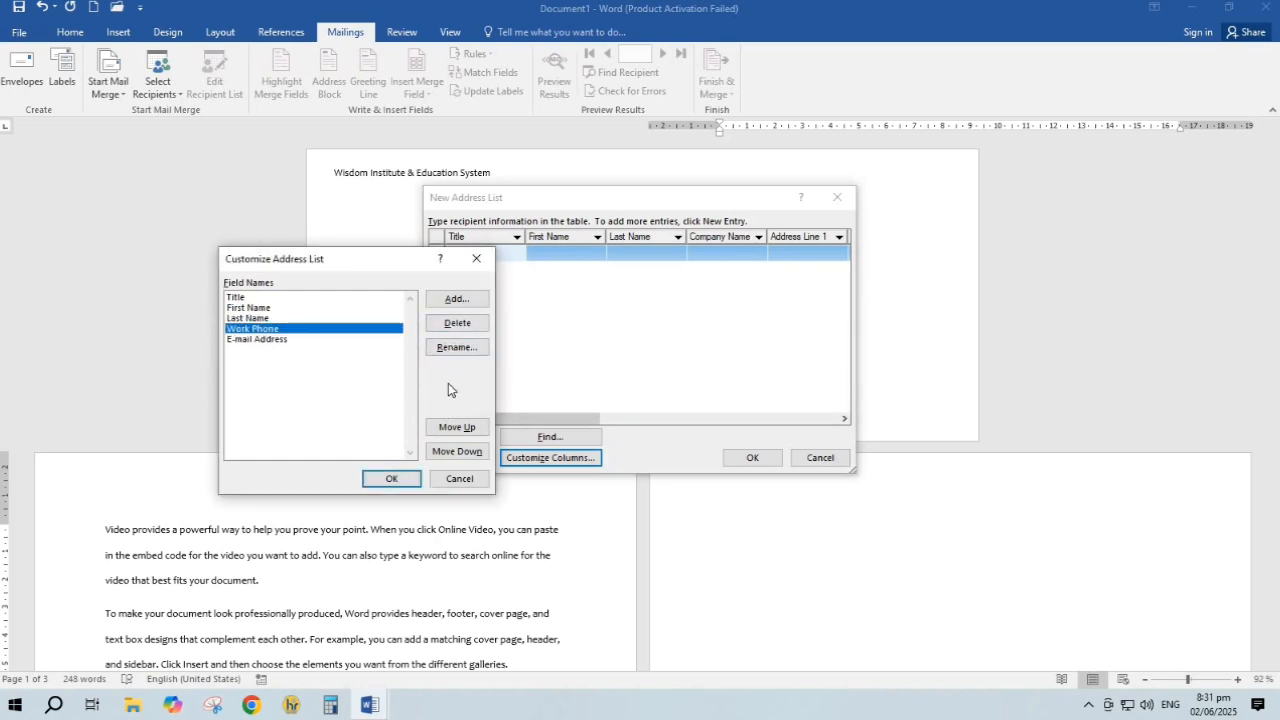
Rename the Work Phone field to Contact number
{"action": "left_click", "coordinate": [450, 350]}
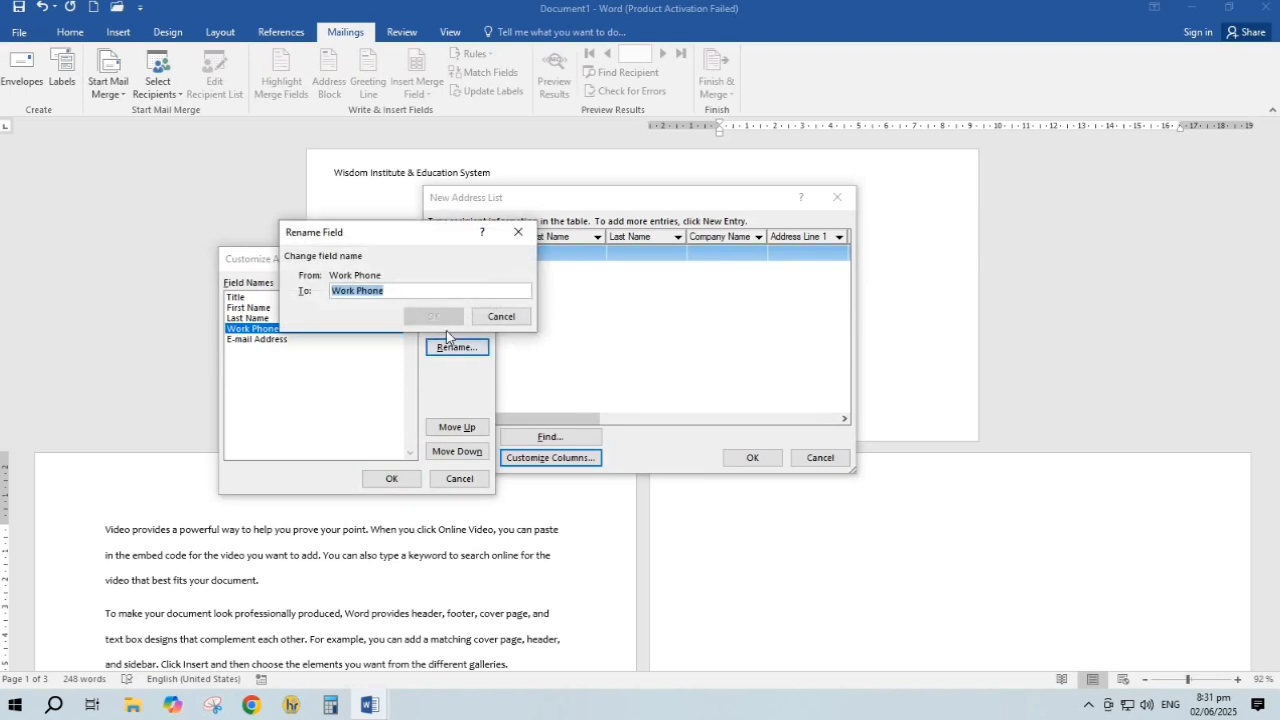
{"action": "key", "text": "BackSpace"}
{"action": "type", "text": "Contact number"}
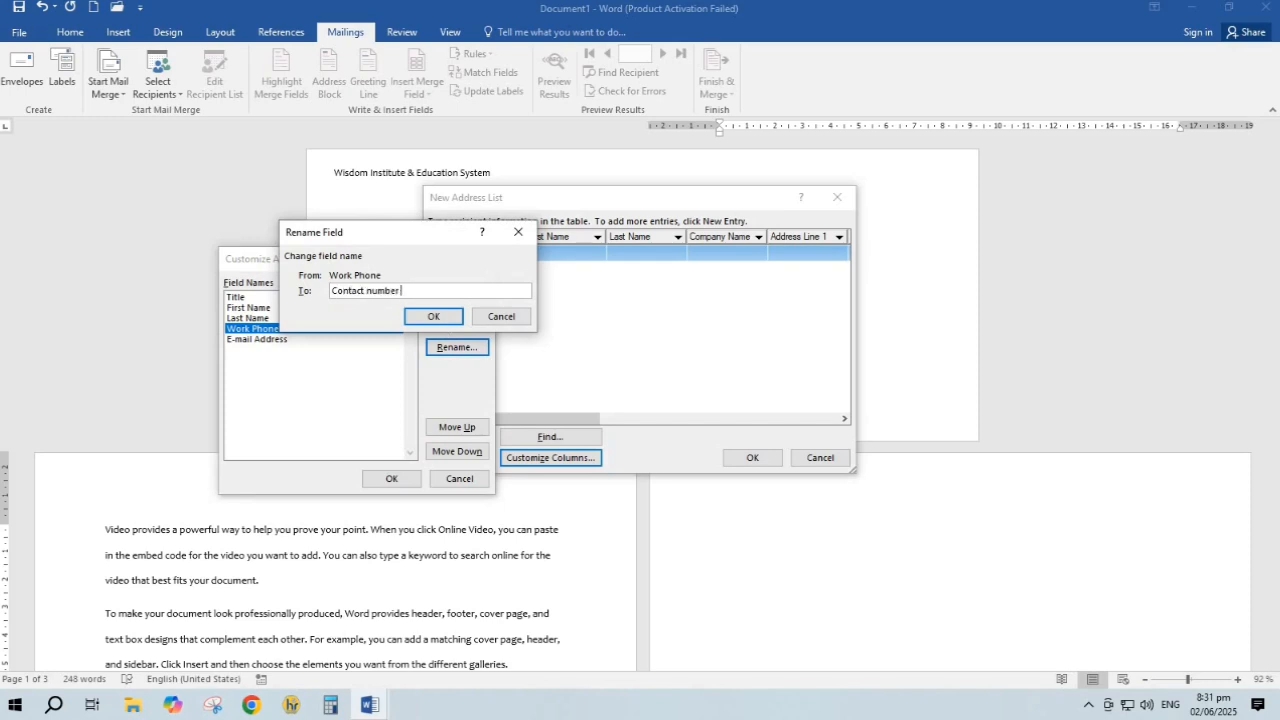
{"action": "left_click", "coordinate": [436, 315]}
Add a Monthly fee field after E-mail Address and apply the field changes
{"action": "left_click", "coordinate": [250, 340]}
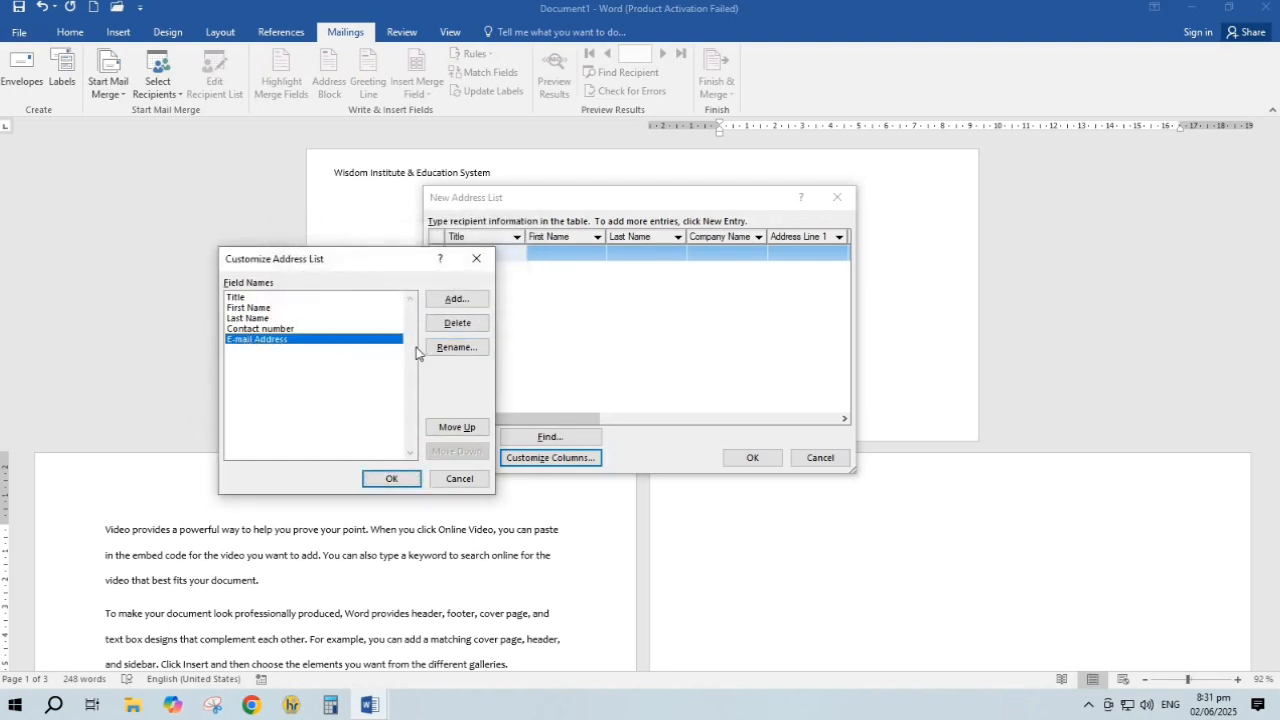
{"action": "left_click", "coordinate": [460, 302]}
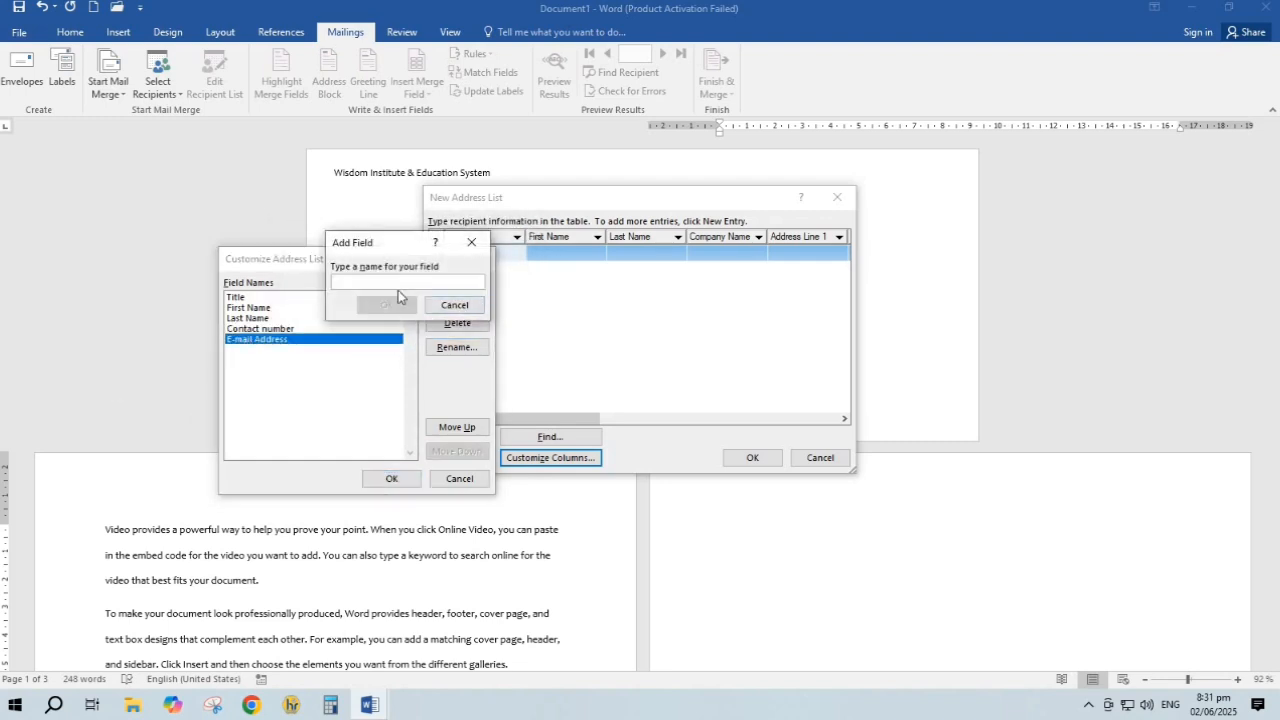
{"action": "type", "text": "fee"}
{"action": "key", "text": "BackSpace"}
{"action": "key", "text": "BackSpace"}
{"action": "type", "text": "M"}
{"action": "left_click", "coordinate": [383, 308]}
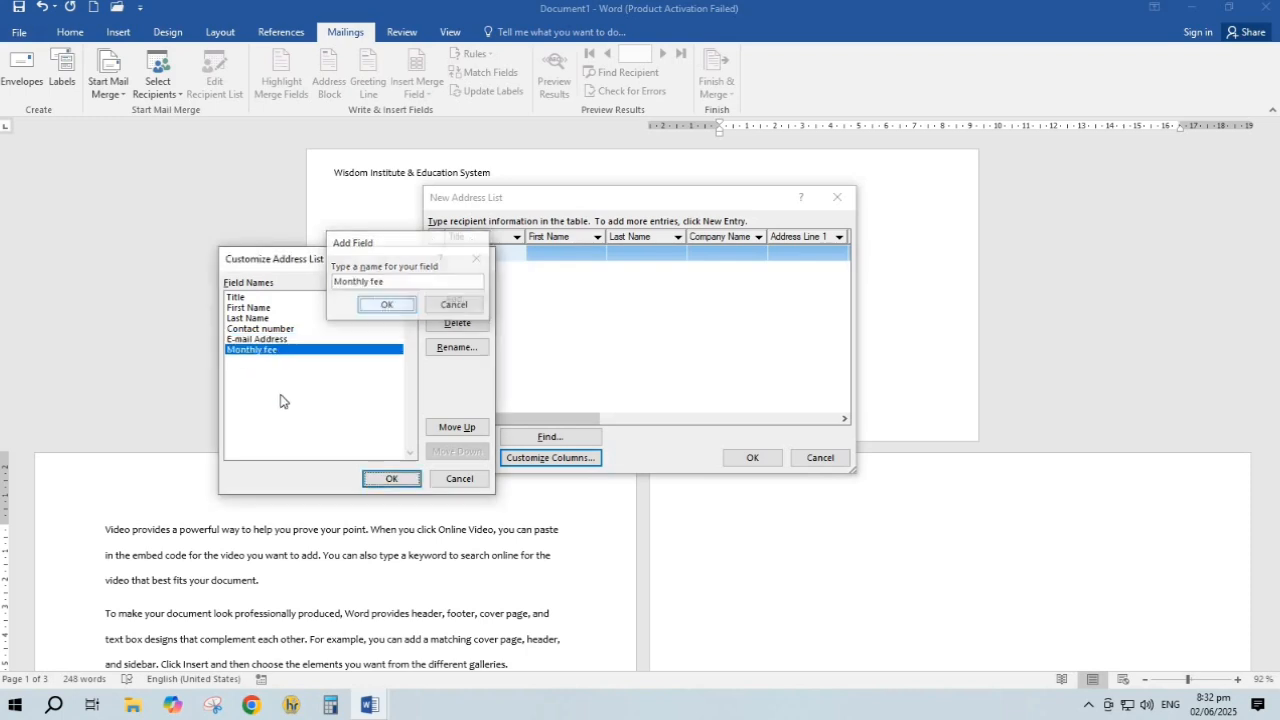
{"action": "left_click", "coordinate": [385, 478]}
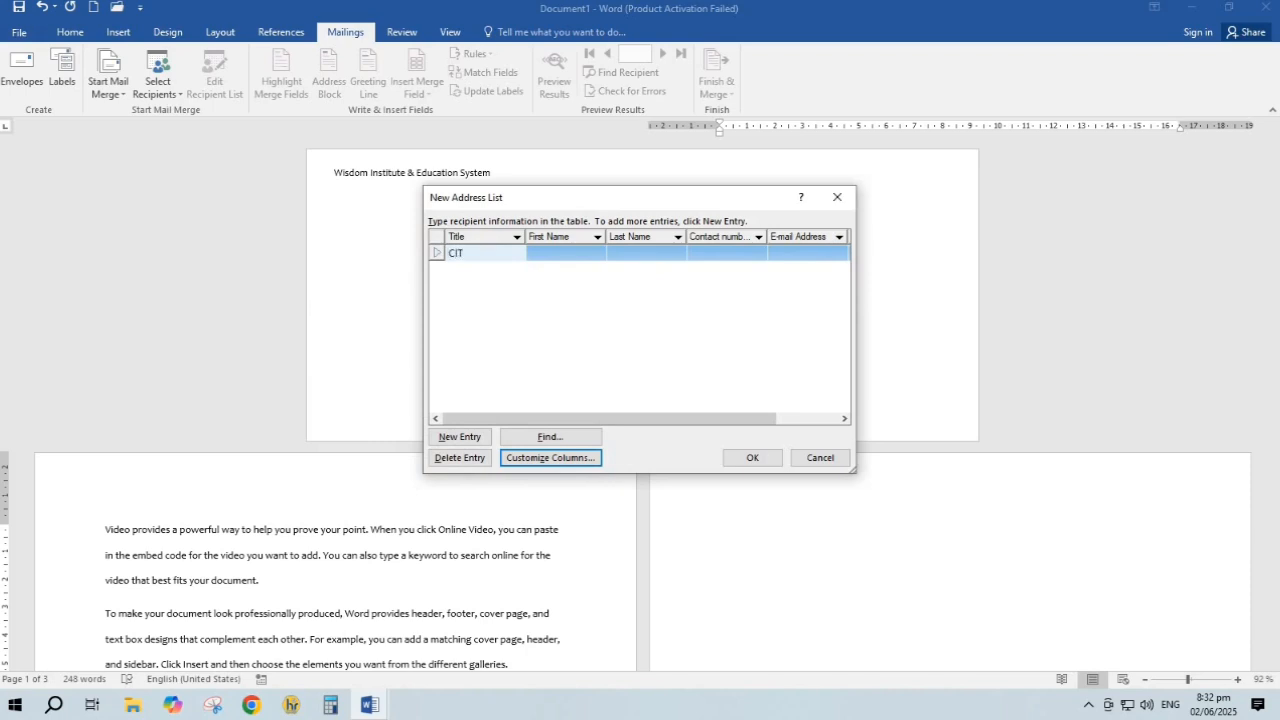
Step through the entry's cells, adding empty entries, and select the second row
{"action": "key", "text": "Tab"}
{"action": "key", "text": "Tab"}
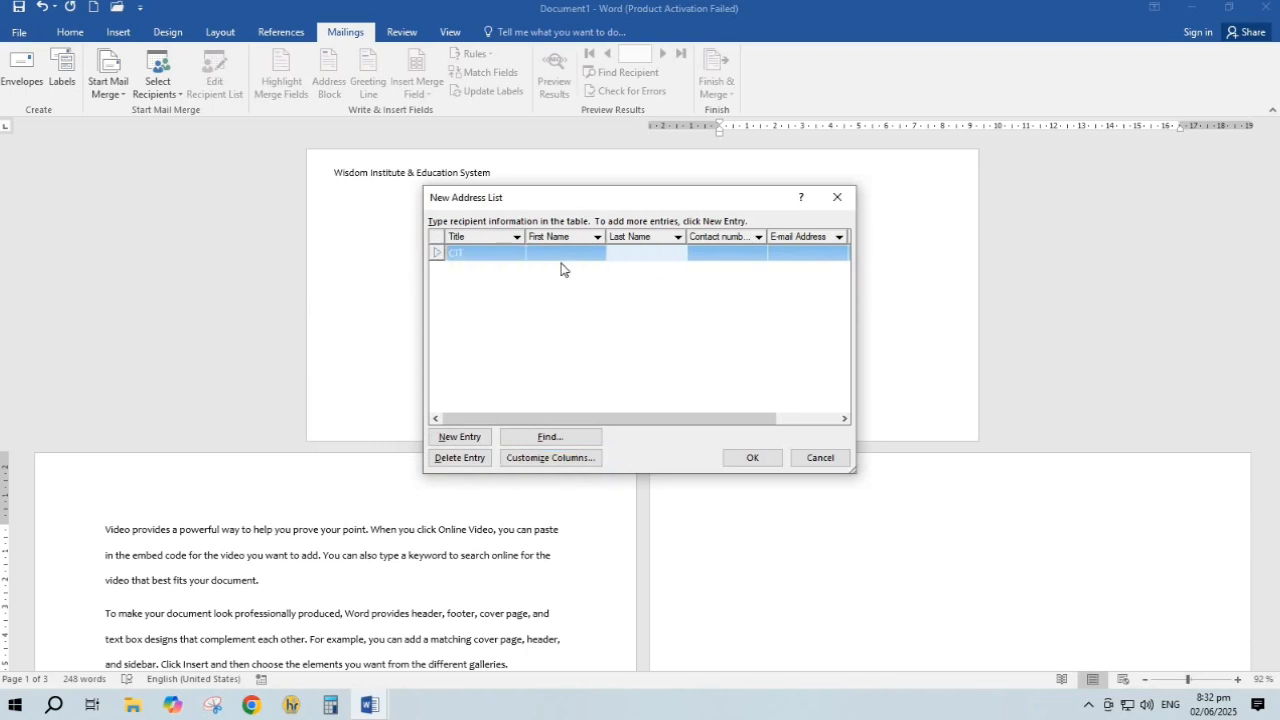
{"action": "key", "text": "Tab"}
{"action": "key", "text": "Tab"}
{"action": "key", "text": "Tab"}
{"action": "key", "text": "Tab"}
{"action": "key", "text": "Tab"}
{"action": "key", "text": "Tab"}
{"action": "key", "text": "Tab"}
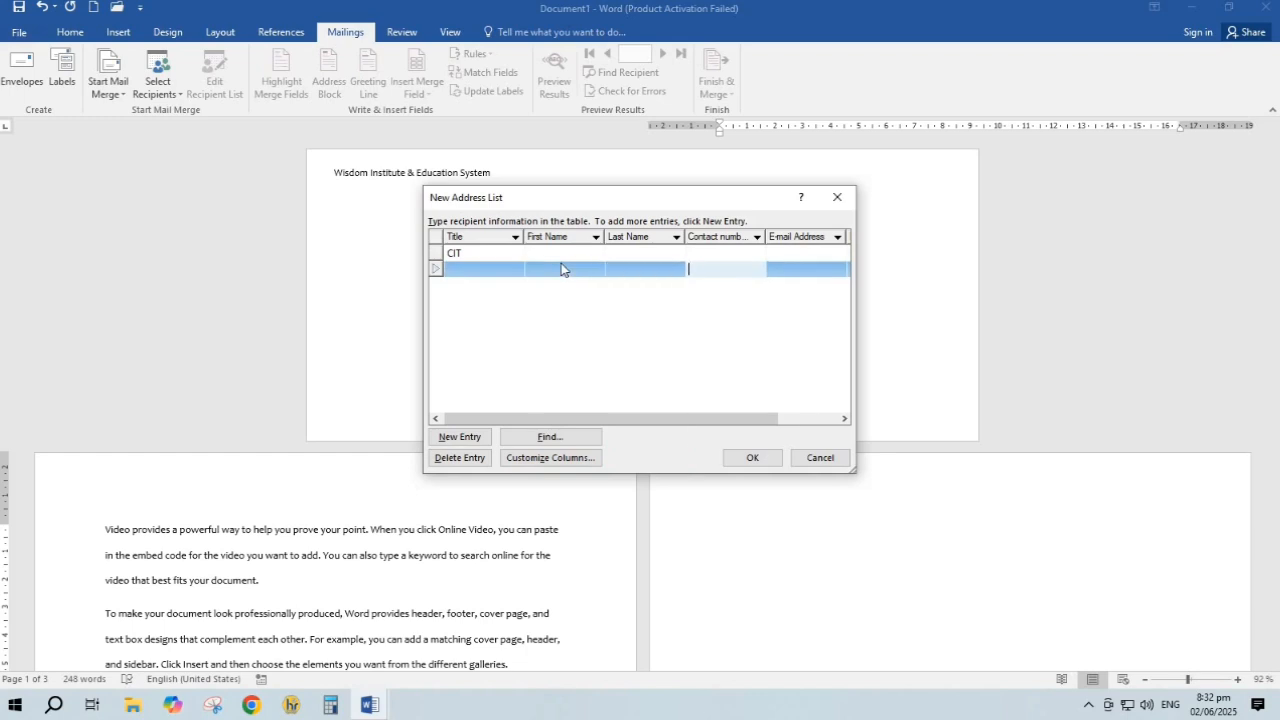
{"action": "key", "text": "Tab"}
{"action": "key", "text": "Tab"}
{"action": "key", "text": "Tab"}
{"action": "key", "text": "Tab"}
{"action": "key", "text": "Tab"}
{"action": "key", "text": "Tab"}
{"action": "key", "text": "Tab"}
{"action": "key", "text": "Tab"}
{"action": "key", "text": "Tab"}
{"action": "key", "text": "Tab"}
{"action": "key", "text": "Tab"}
{"action": "key", "text": "Tab"}
{"action": "key", "text": "Tab"}
{"action": "key", "text": "Tab"}
{"action": "key", "text": "Tab"}
{"action": "key", "text": "Tab"}
{"action": "key", "text": "Tab"}
{"action": "key", "text": "Tab"}
{"action": "key", "text": "Tab"}
{"action": "key", "text": "Tab"}
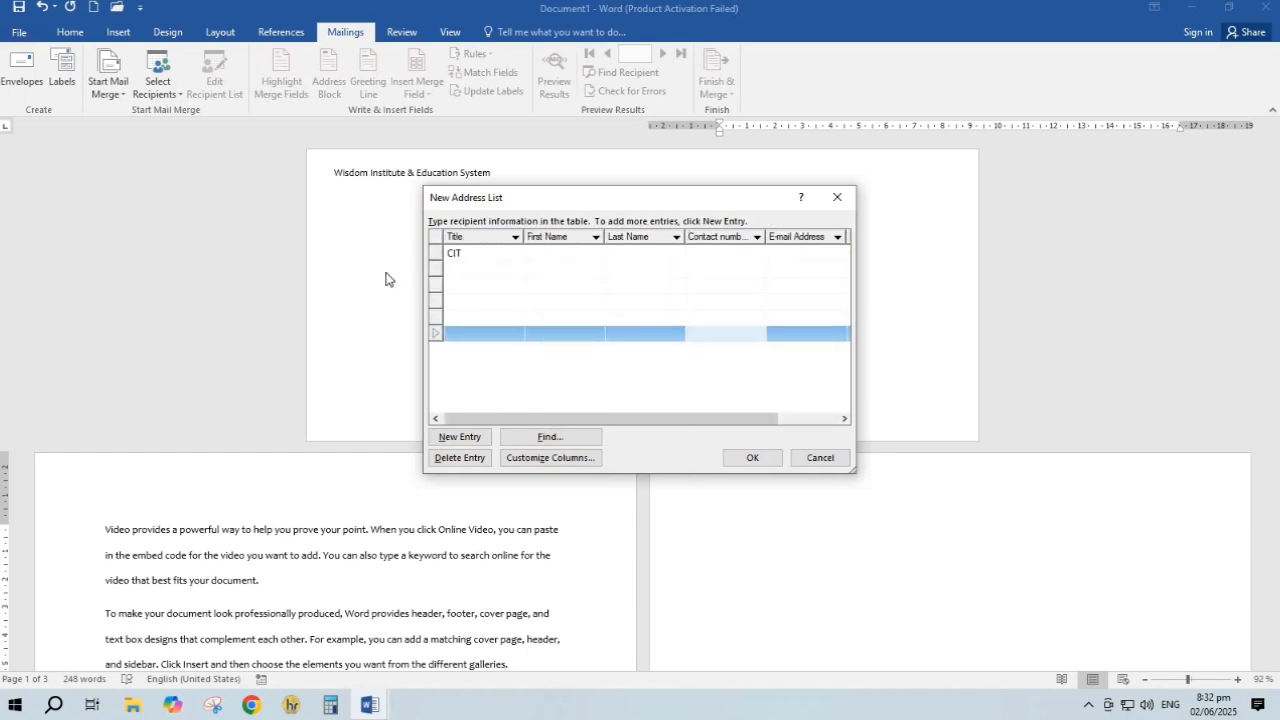
{"action": "left_click", "coordinate": [437, 269]}
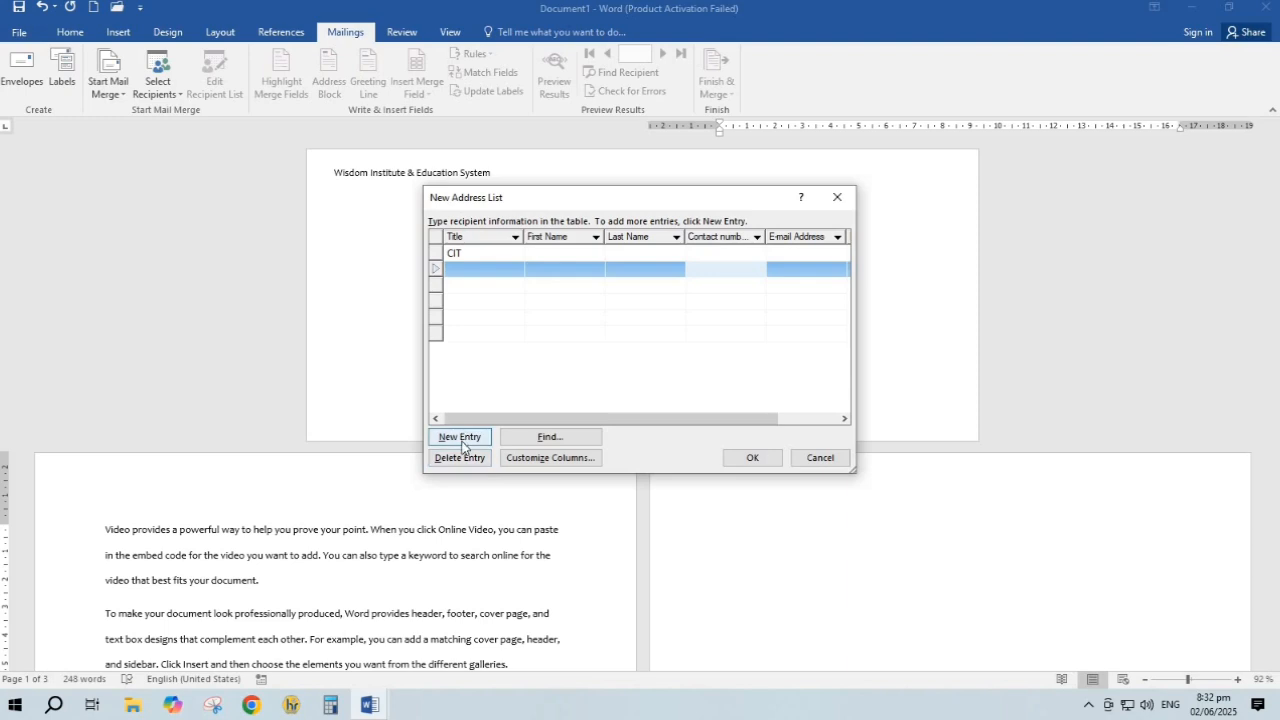
Close the Find Entry box and discard the address list without saving it
{"action": "left_click", "coordinate": [531, 441]}
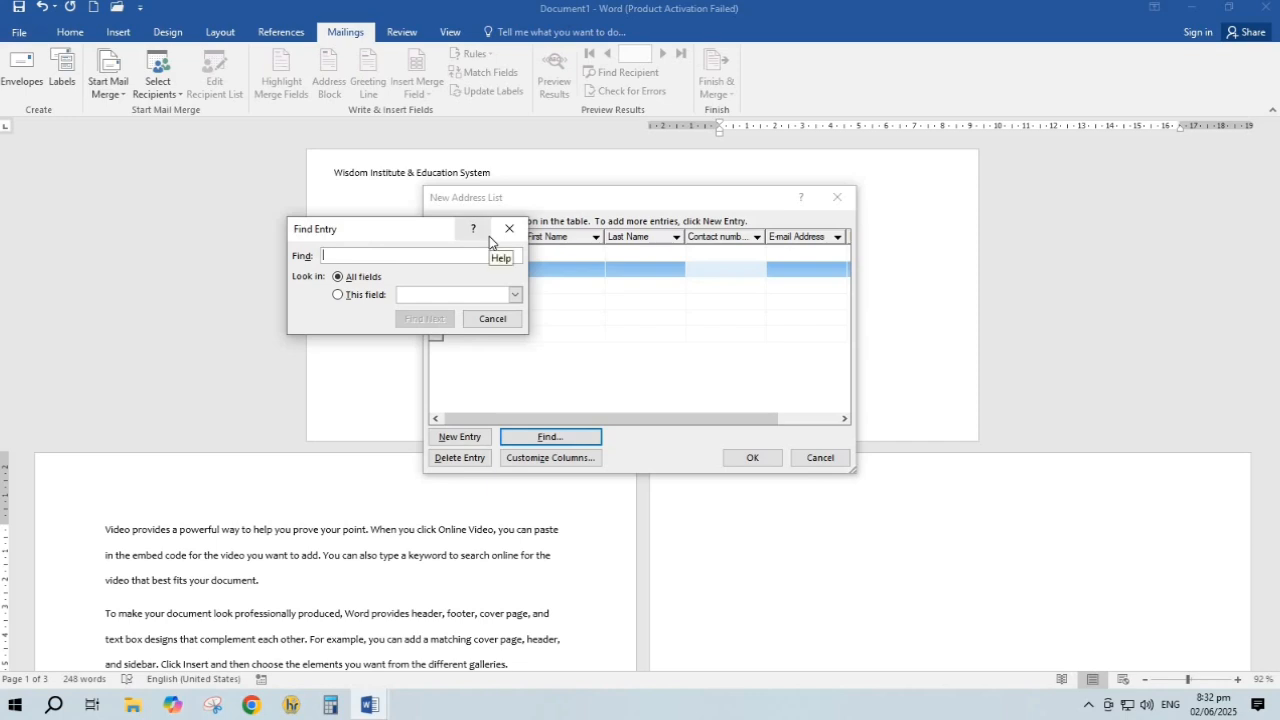
{"action": "left_click", "coordinate": [507, 232]}
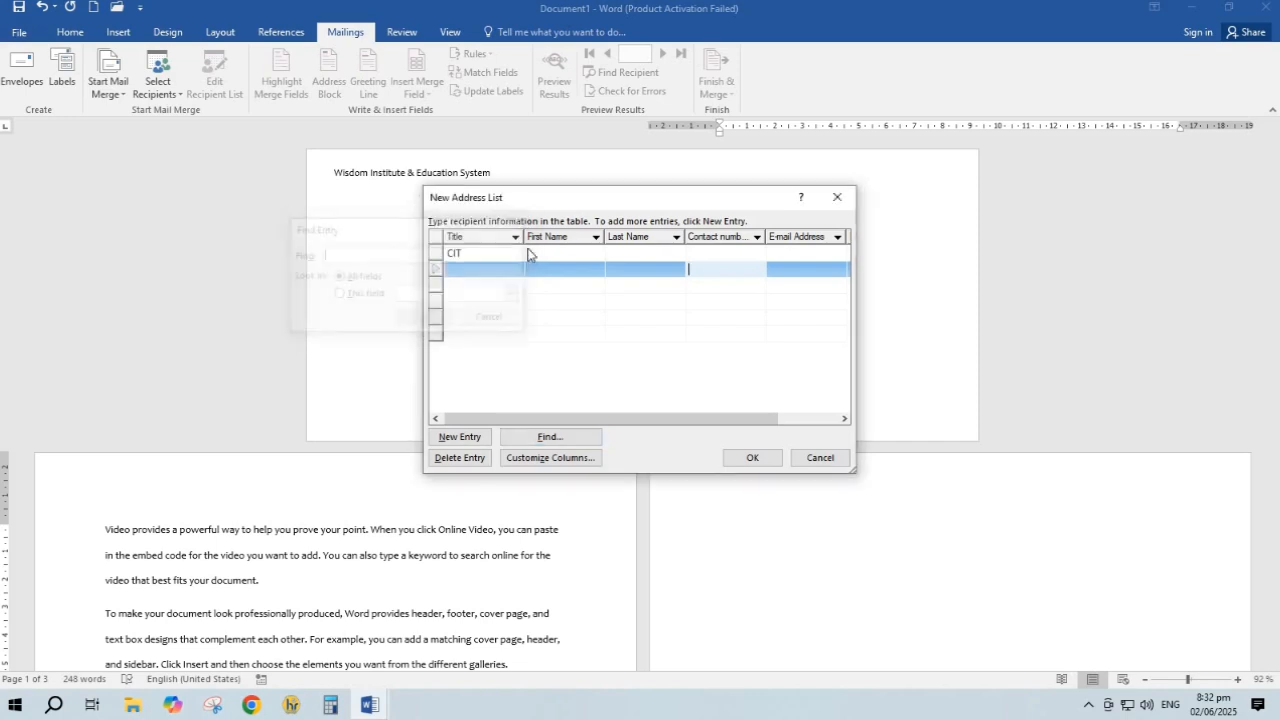
{"action": "left_click", "coordinate": [750, 459]}
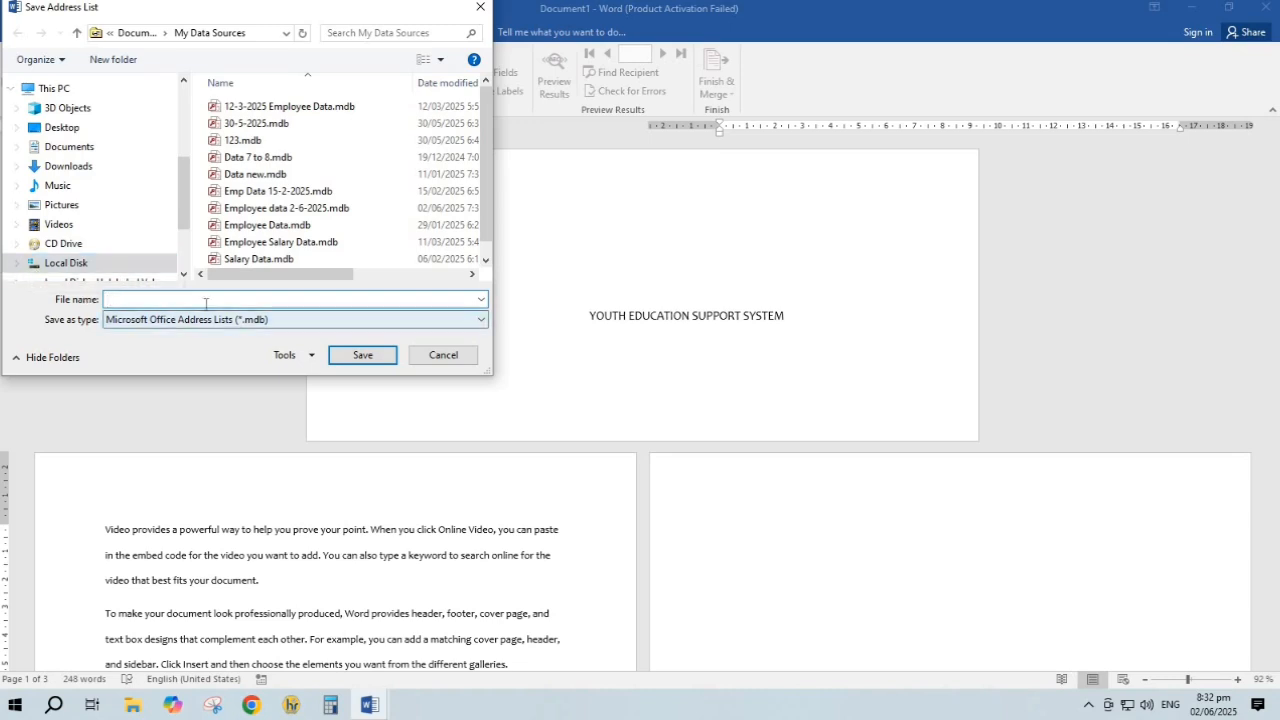
{"action": "left_click", "coordinate": [430, 354]}
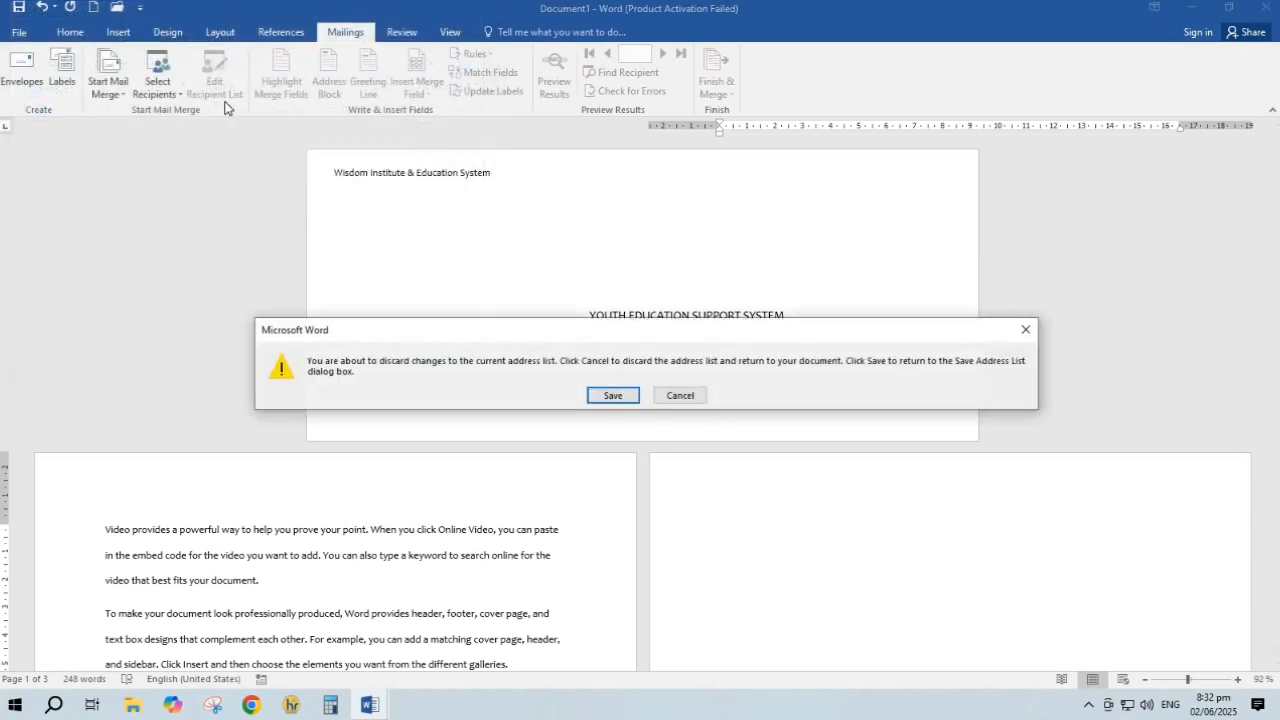
{"action": "left_click", "coordinate": [679, 395]}
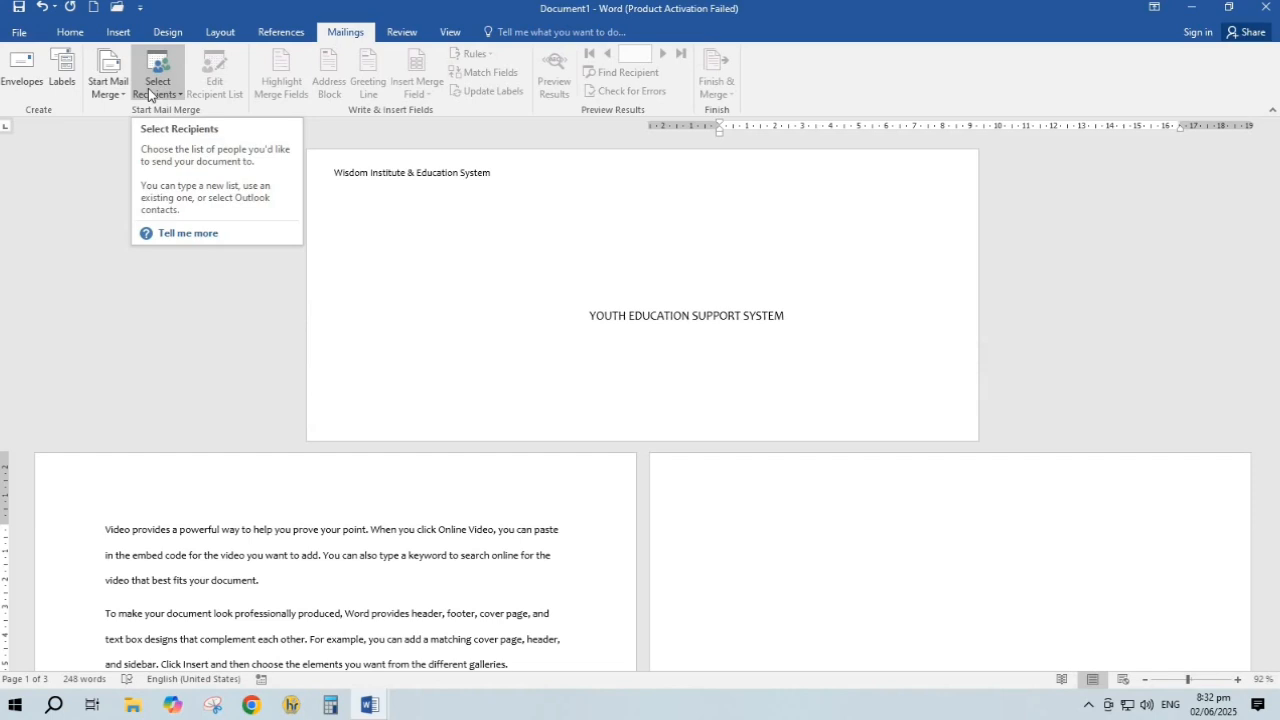
Type the lines 'AWSOME' and 'awsome' on page three, starting a new line after them
{"action": "left_click", "coordinate": [401, 32]}
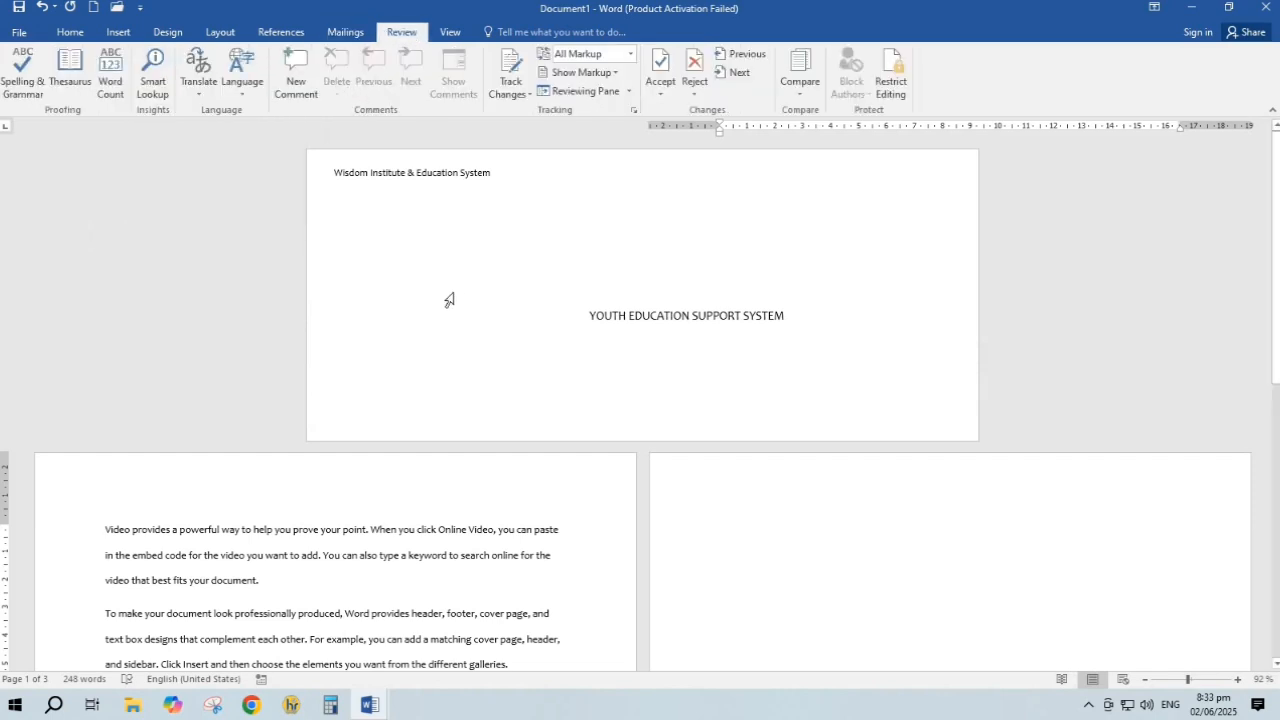
{"action": "left_click", "coordinate": [334, 185]}
{"action": "left_click", "coordinate": [820, 540]}
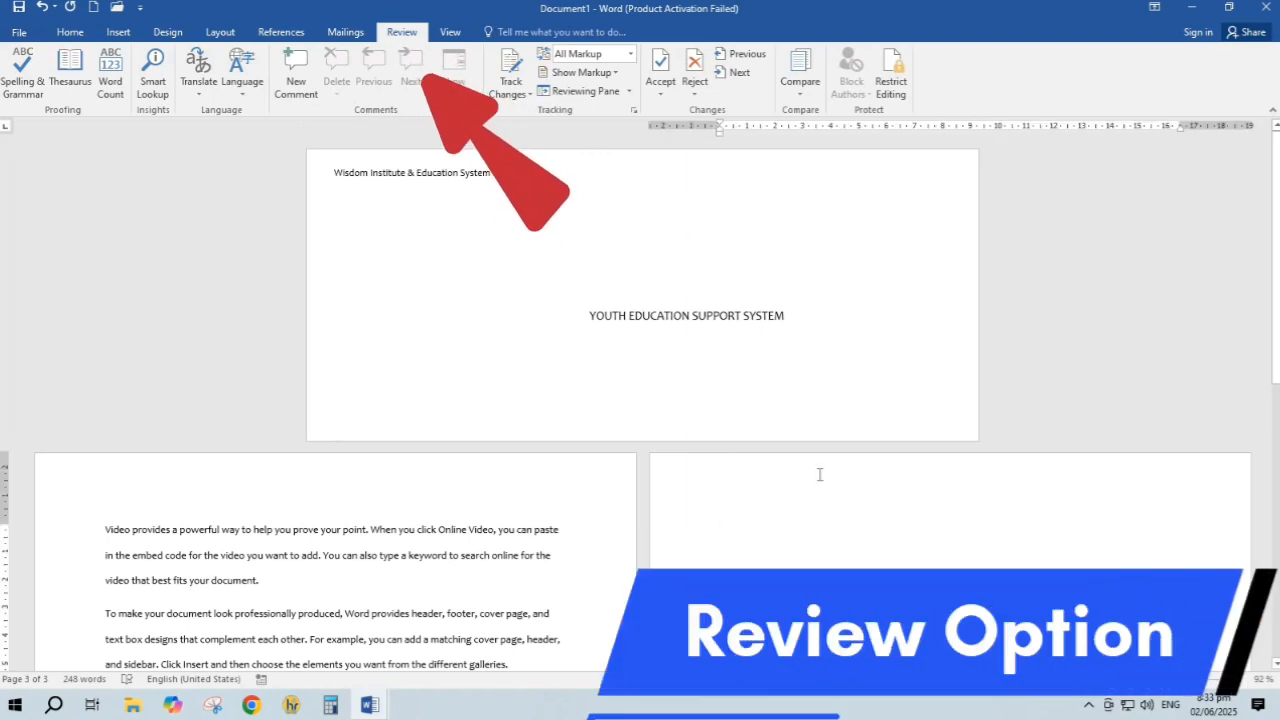
{"action": "type", "text": "AWSOME"}
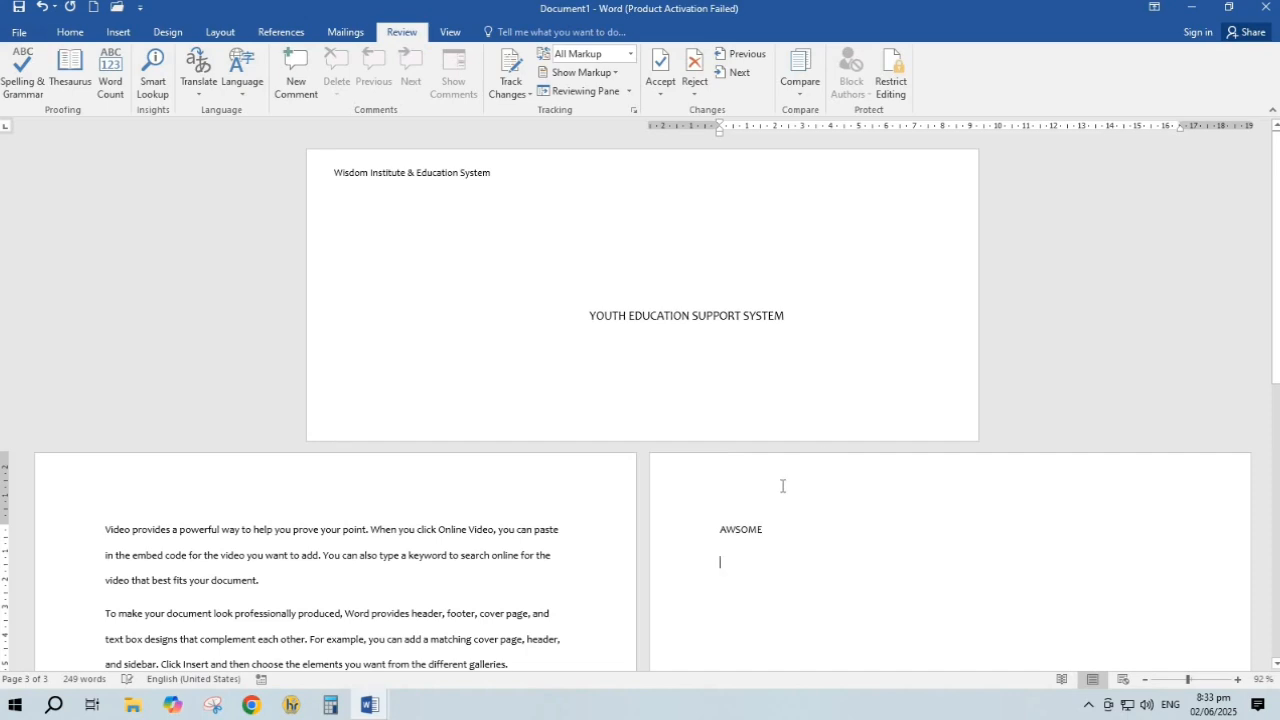
{"action": "type", "text": "awso"}
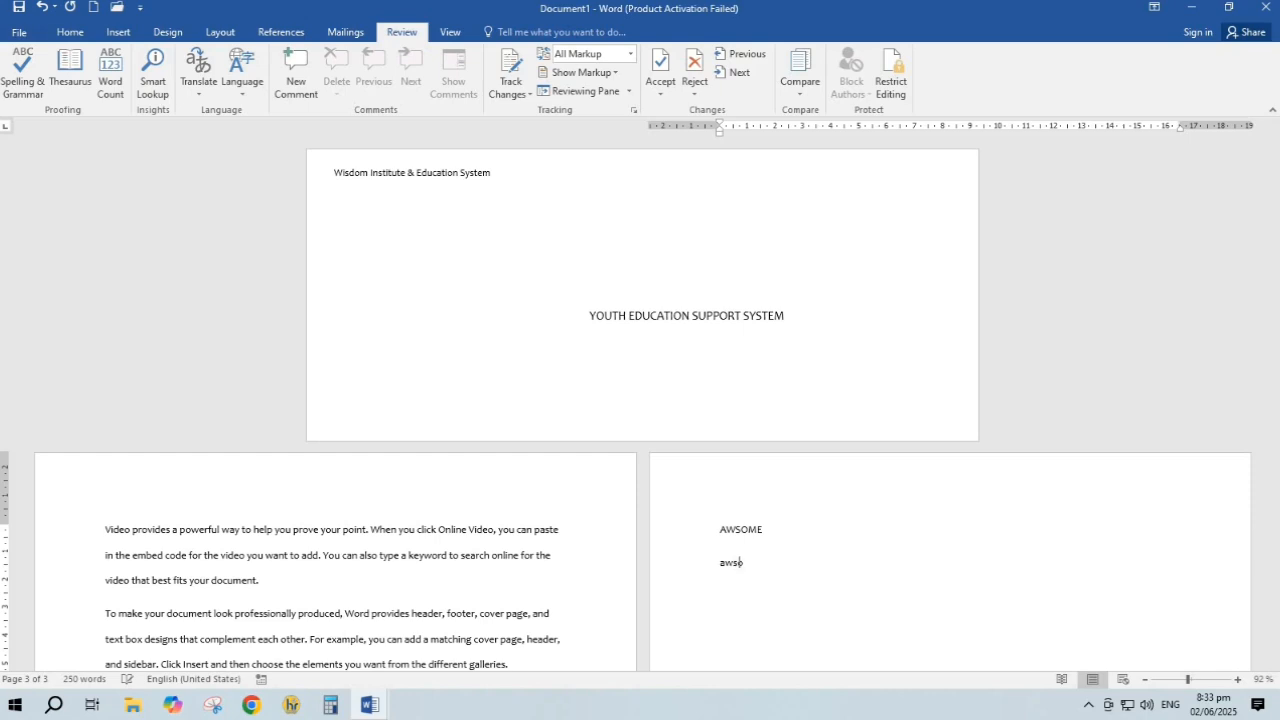
{"action": "type", "text": "me"}
{"action": "key", "text": "Return"}
Add a new line below Awesome with 'awsome', letting AutoCorrect turn it into 'Awesome'
{"action": "double_click", "coordinate": [720, 570]}
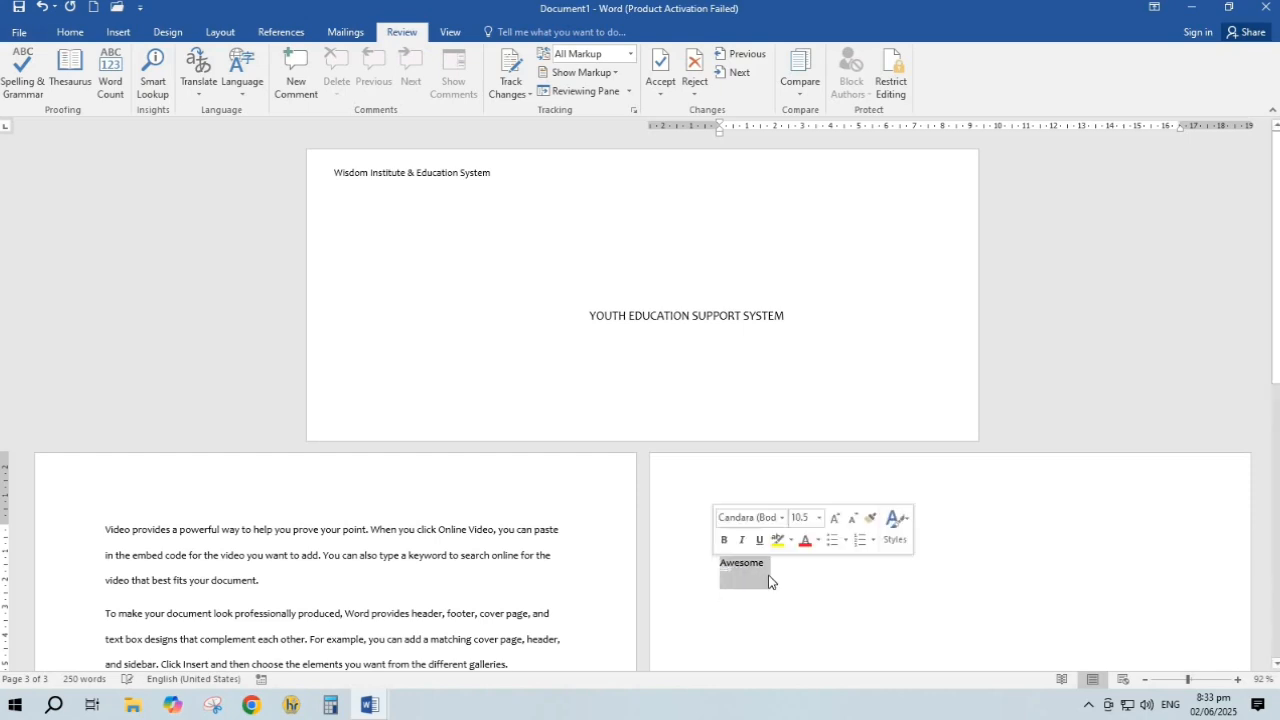
{"action": "left_click", "coordinate": [789, 560]}
{"action": "key", "text": "Return"}
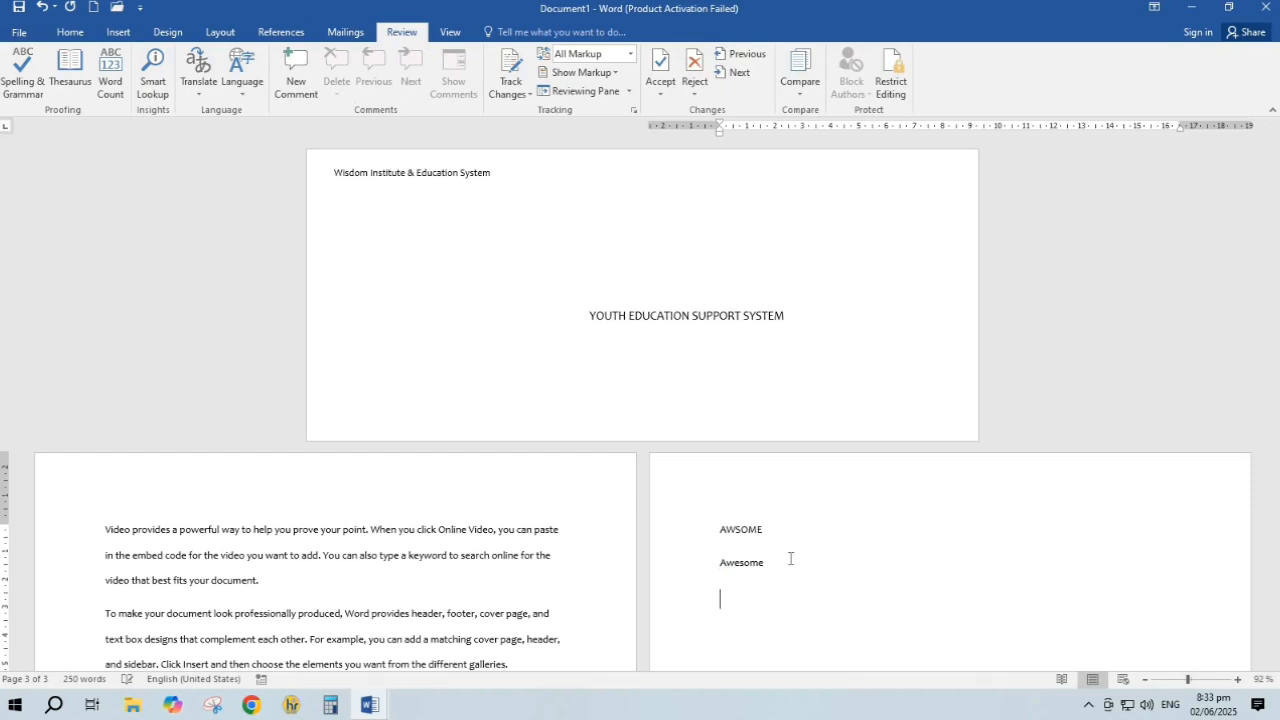
{"action": "type", "text": "awsome"}
{"action": "key", "text": "Return"}
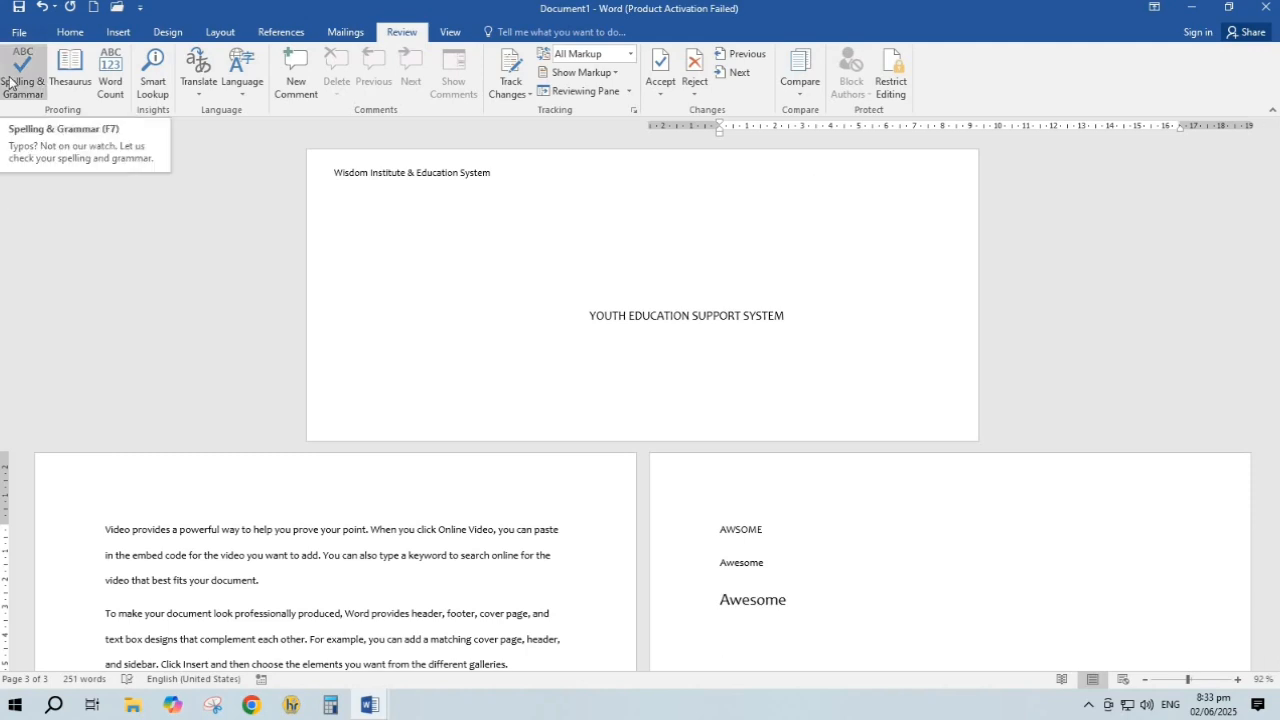
{"action": "left_click", "coordinate": [64, 93]}
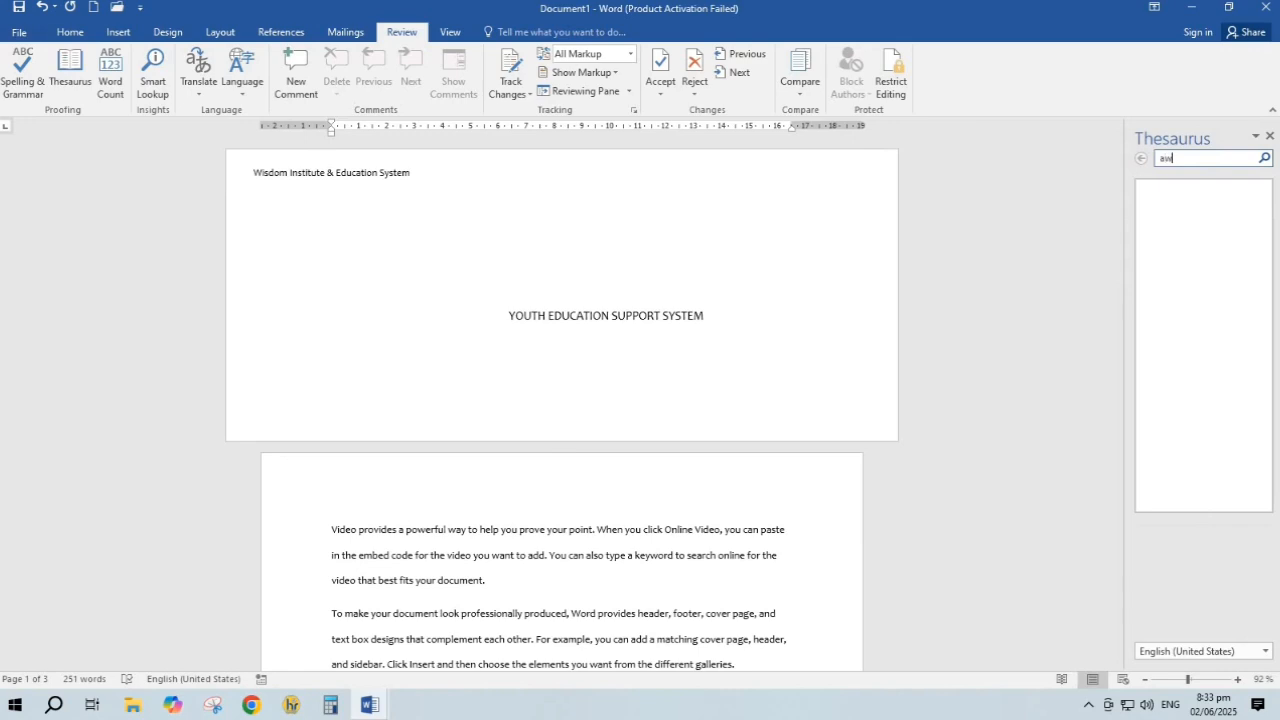
{"action": "type", "text": "awesome"}
{"action": "key", "text": "Return"}
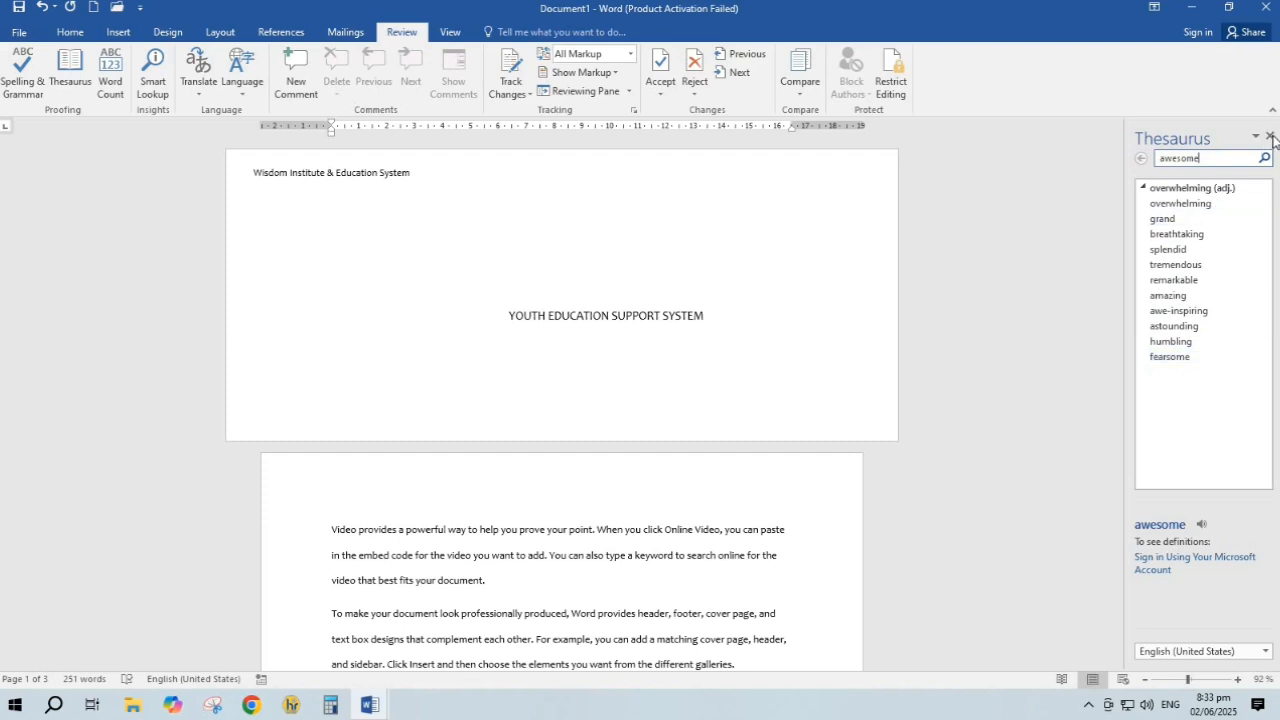
{"action": "left_click", "coordinate": [1270, 136]}
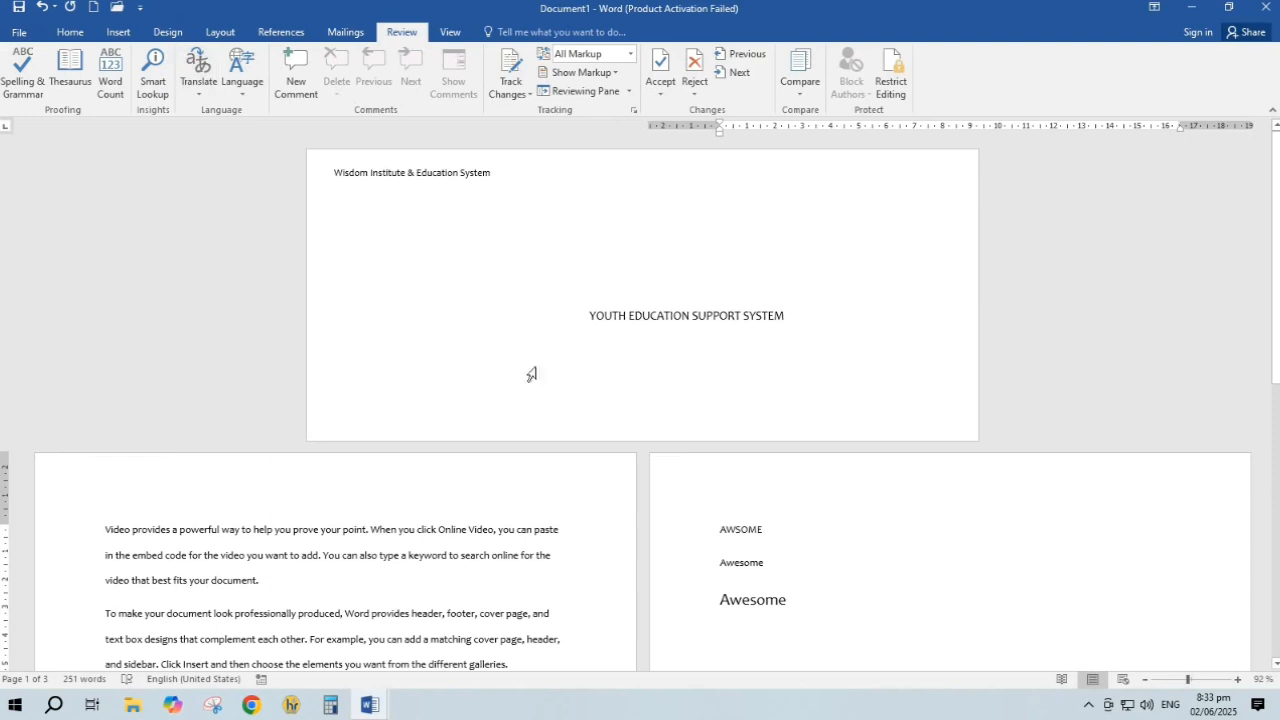
{"action": "scroll", "coordinate": [107, 372], "scroll_direction": "down", "scroll_amount": 3}
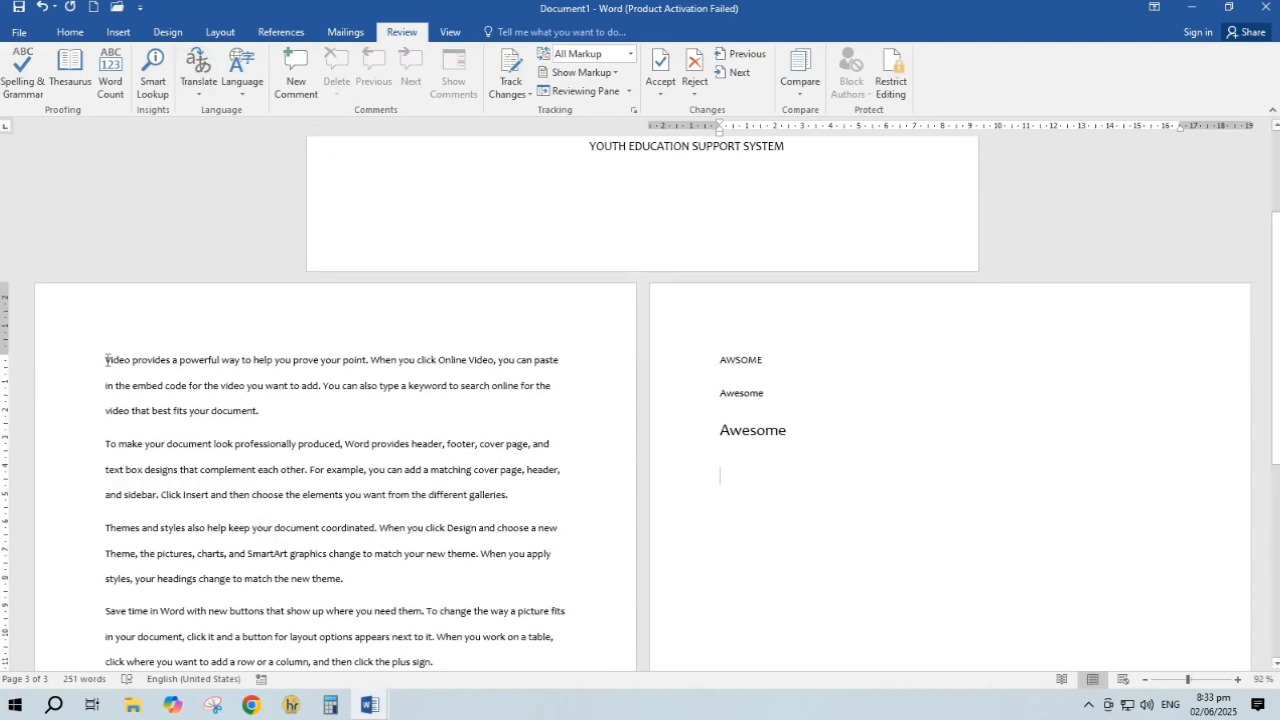
{"action": "left_click", "coordinate": [110, 80]}
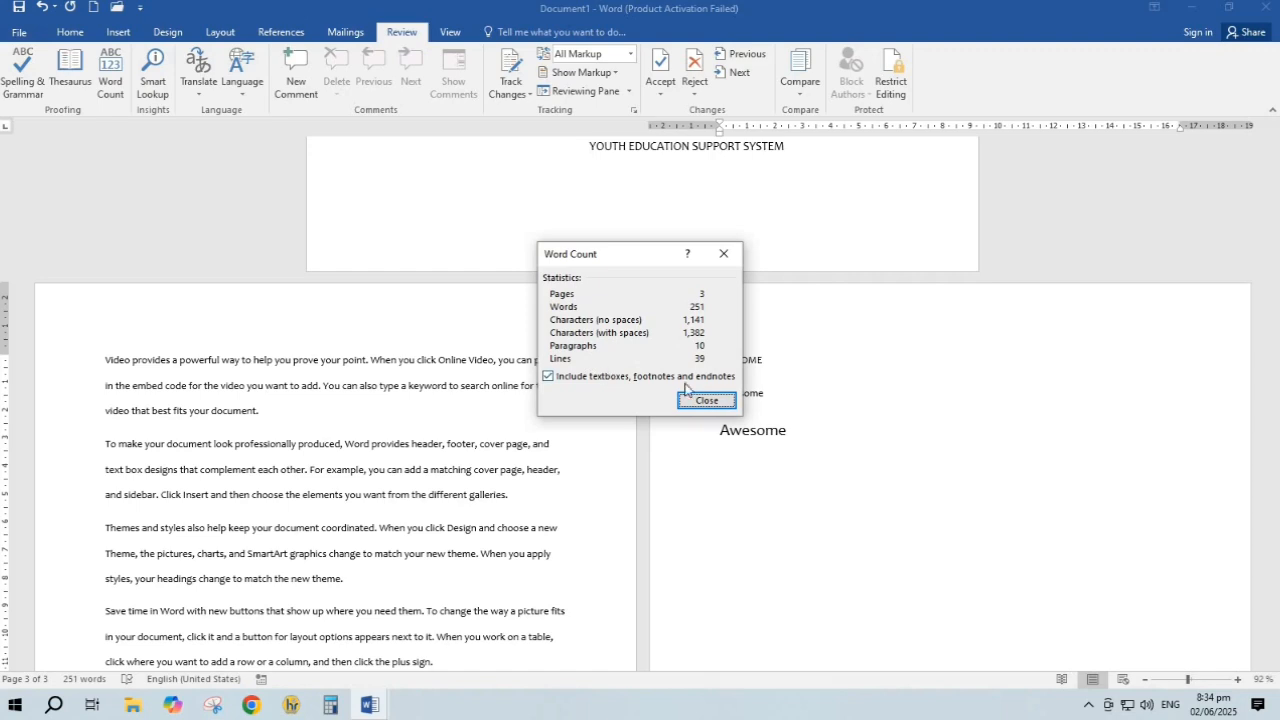
{"action": "left_click", "coordinate": [707, 400]}
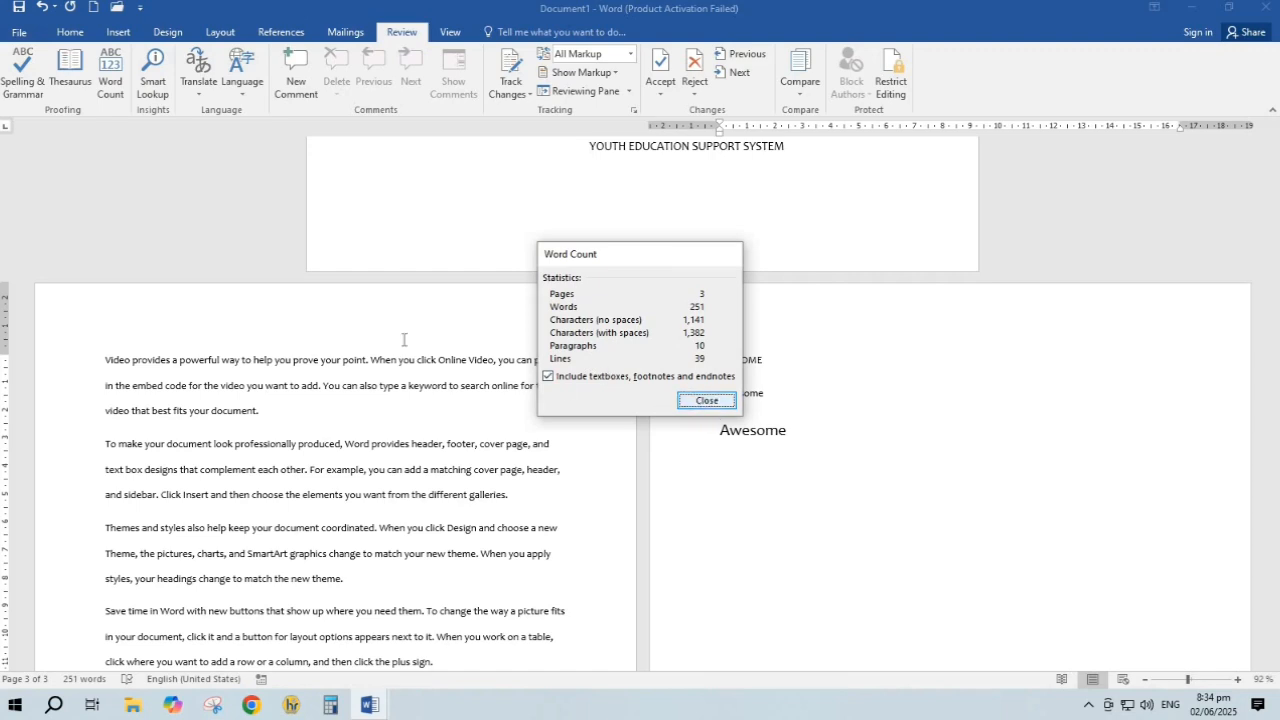
{"action": "left_click", "coordinate": [198, 72]}
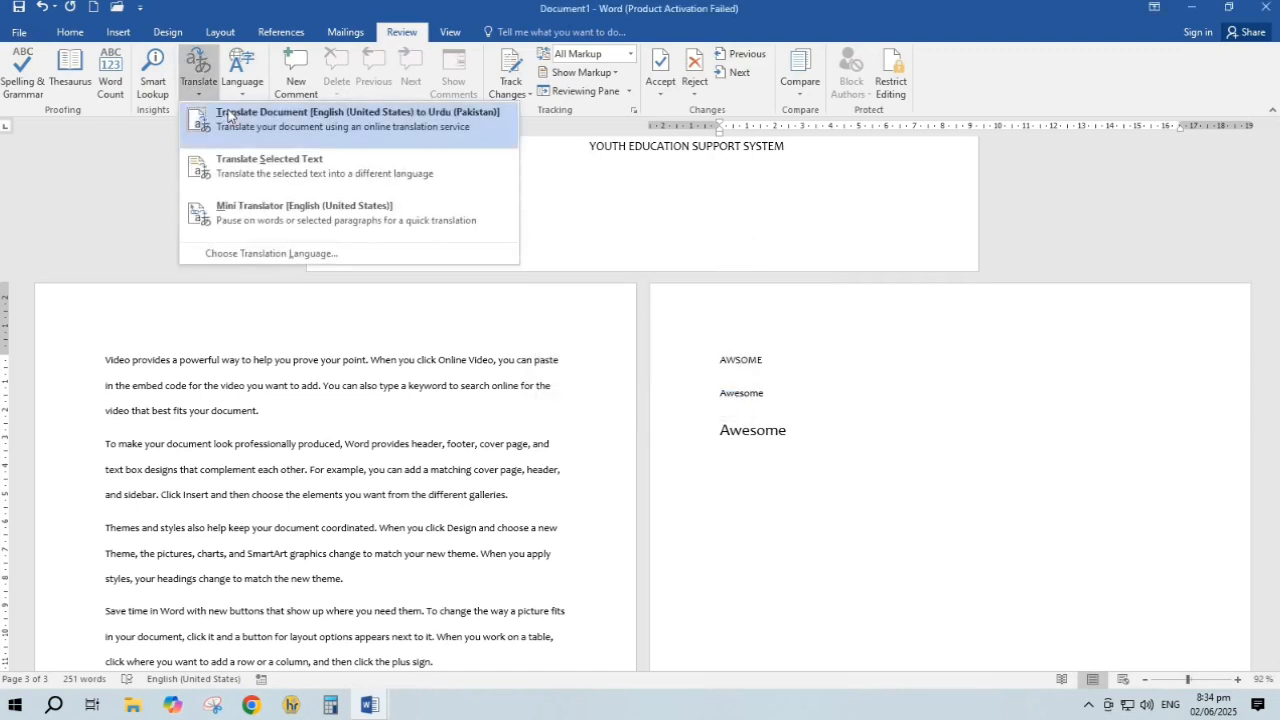
{"action": "left_click", "coordinate": [250, 170]}
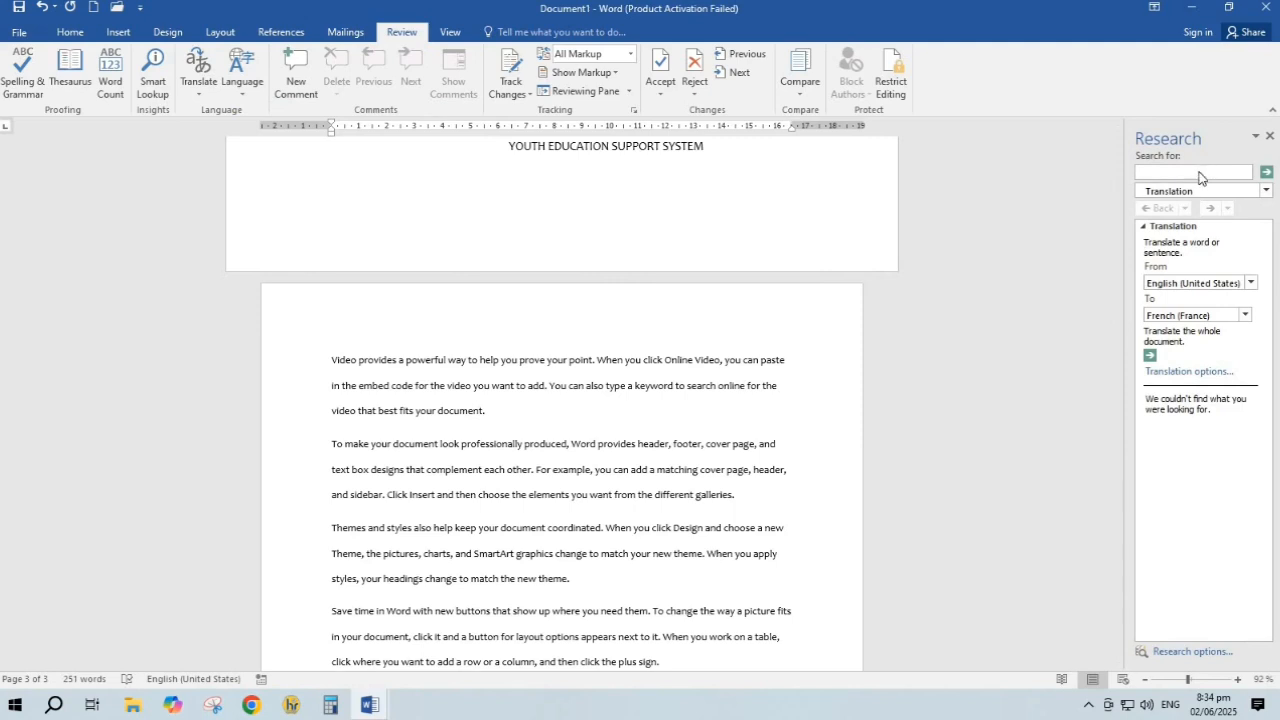
{"action": "left_click", "coordinate": [1202, 172]}
{"action": "type", "text": "aws"}
{"action": "key", "text": "Return"}
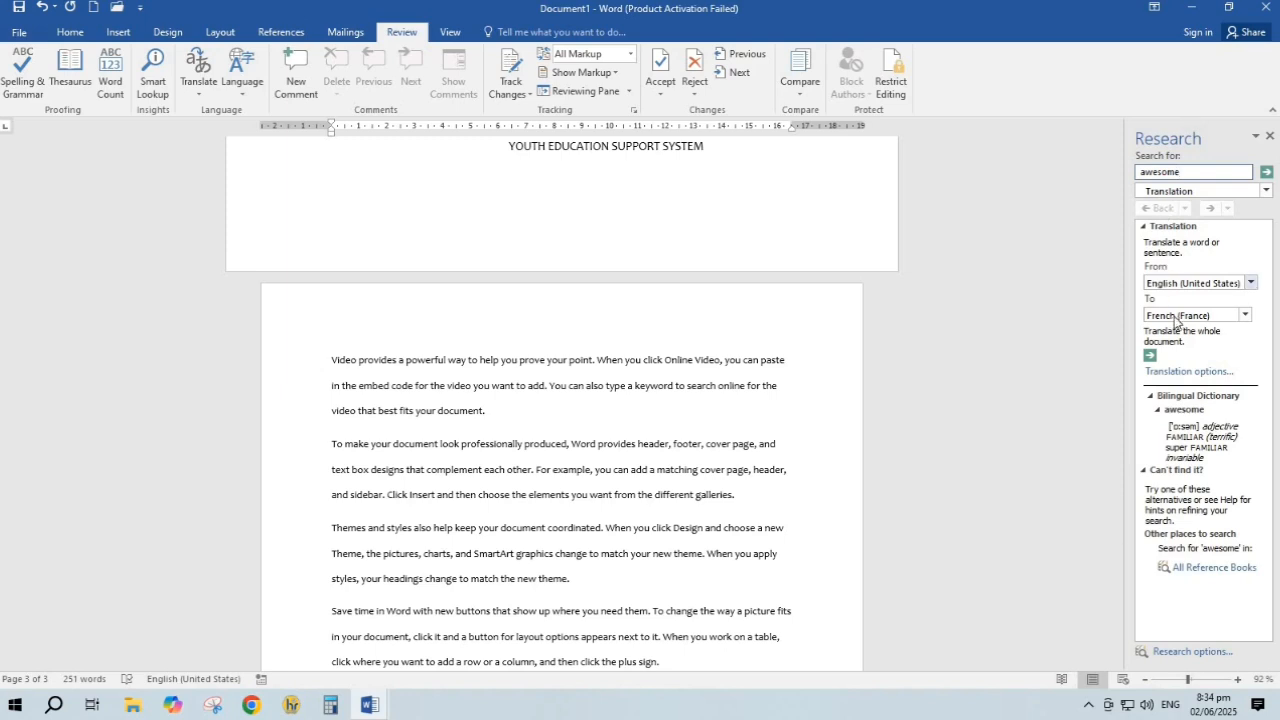
{"action": "left_click", "coordinate": [1270, 137]}
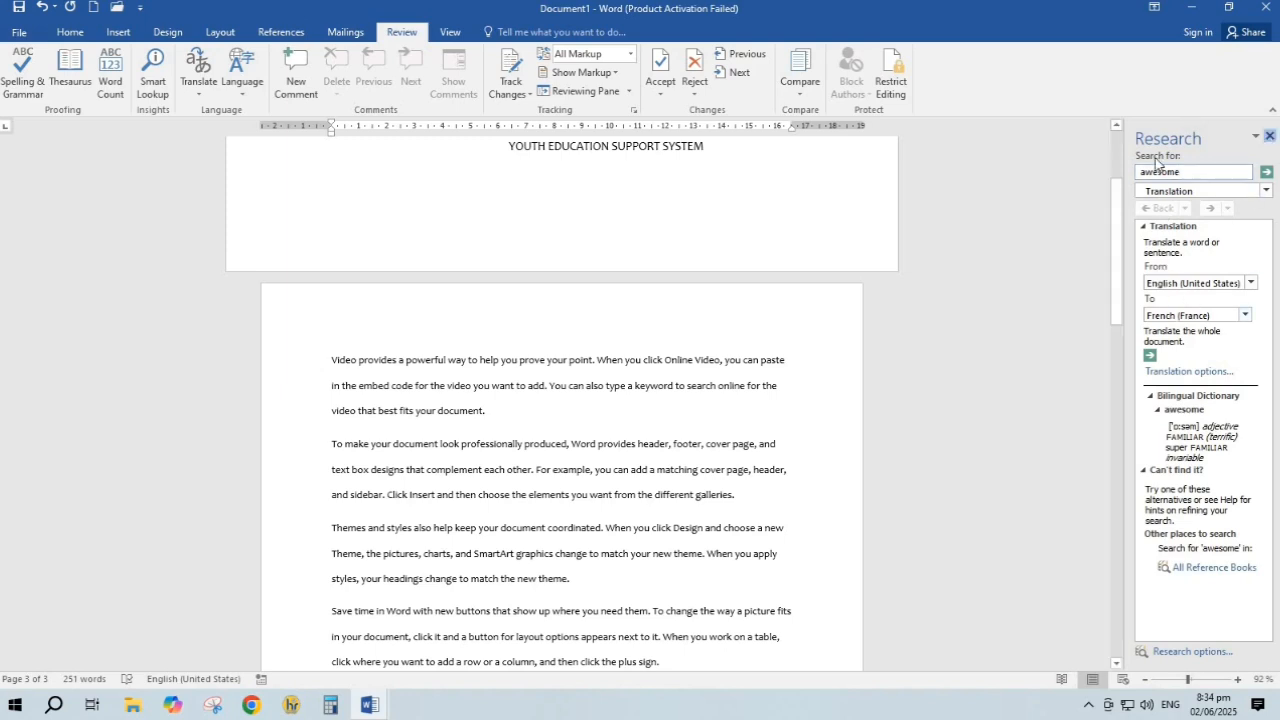
{"action": "left_click", "coordinate": [241, 78]}
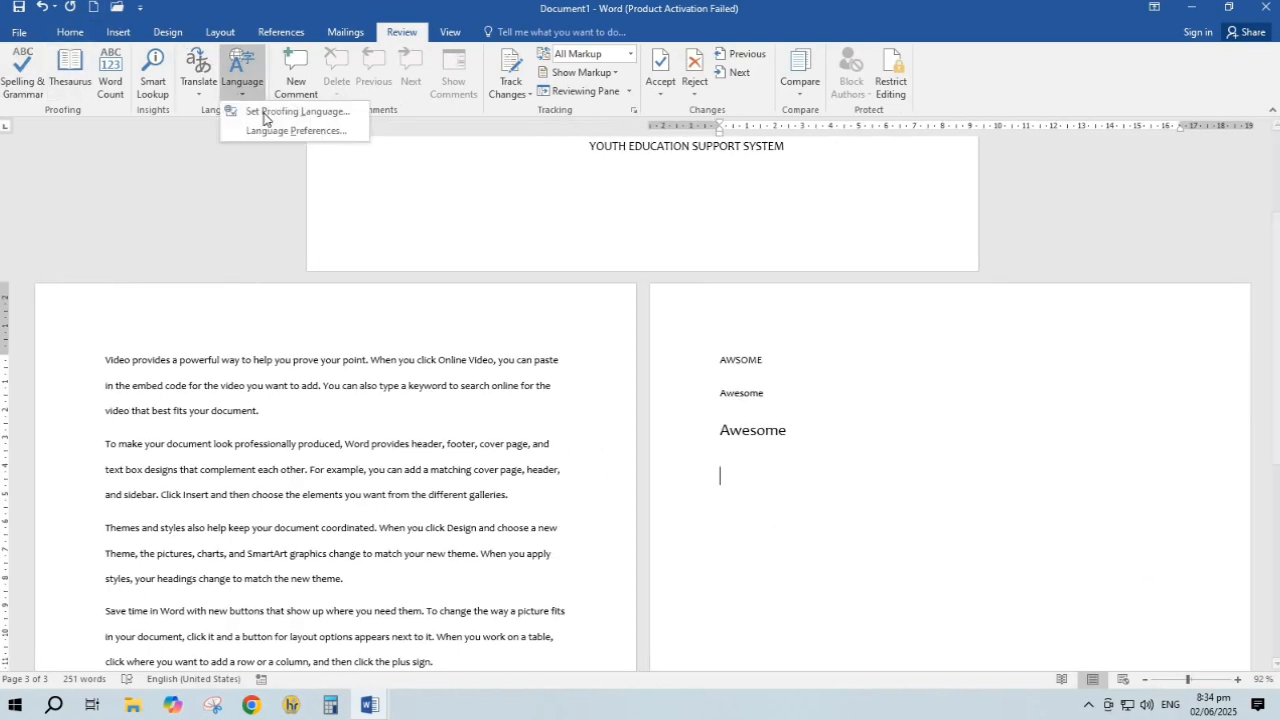
{"action": "left_click", "coordinate": [276, 131]}
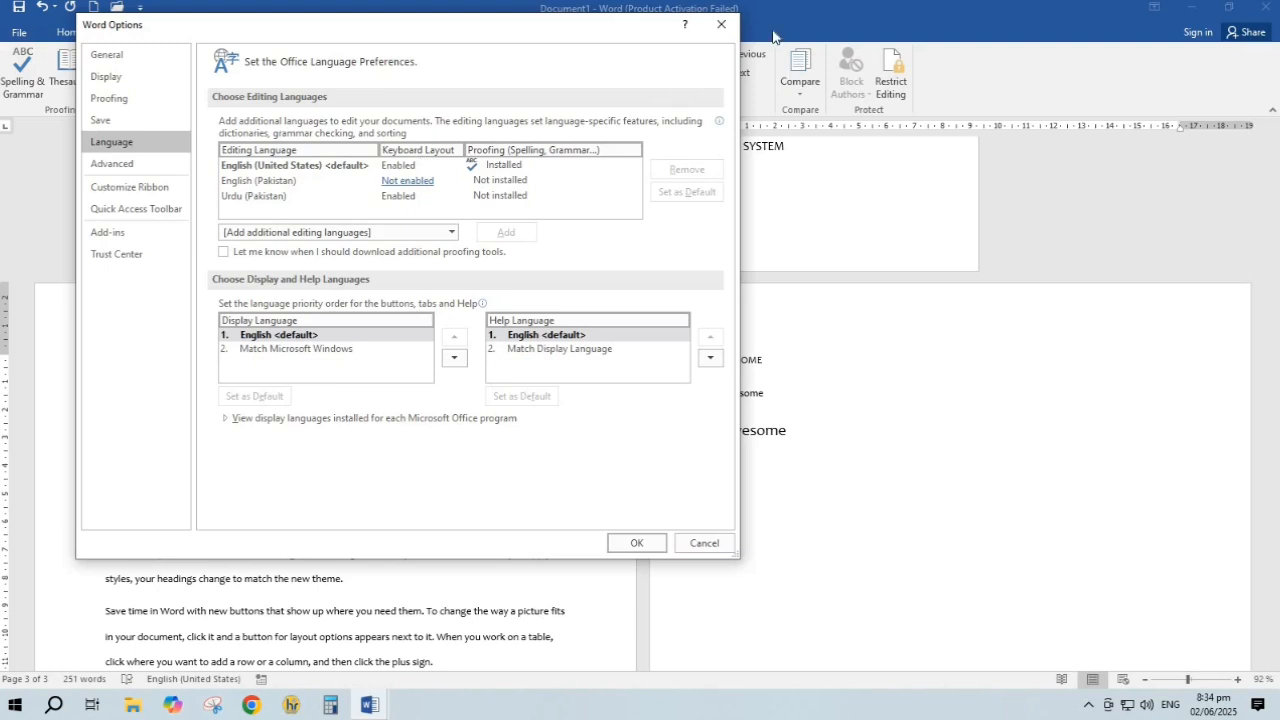
{"action": "left_click", "coordinate": [721, 24]}
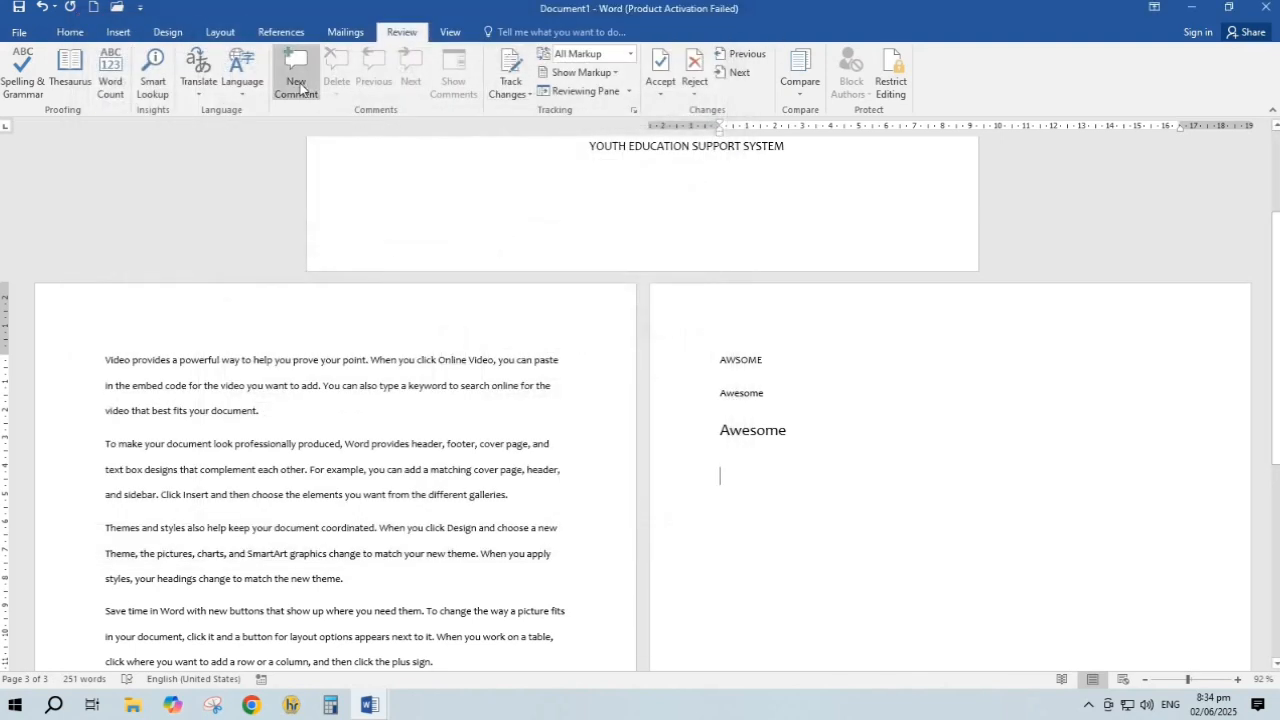
{"action": "left_click", "coordinate": [257, 415]}
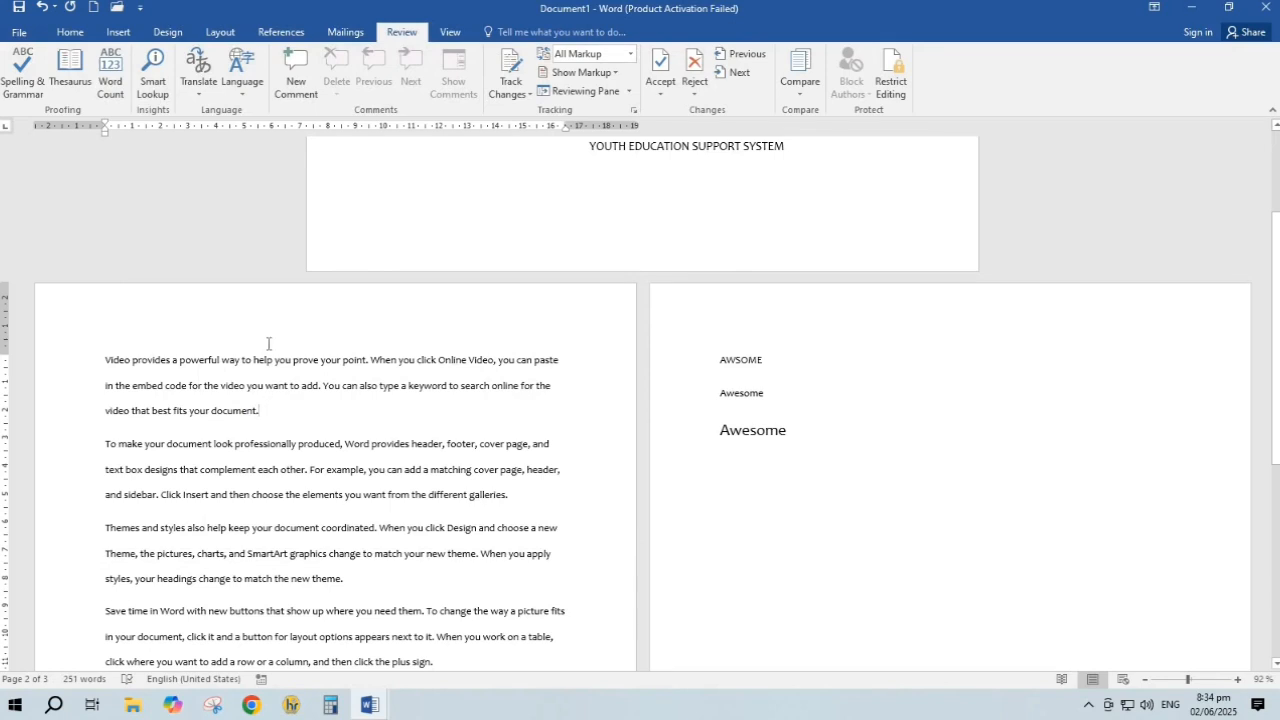
Insert a new comment on 'document' and begin typing 'Plz check my file'
{"action": "left_click", "coordinate": [296, 78]}
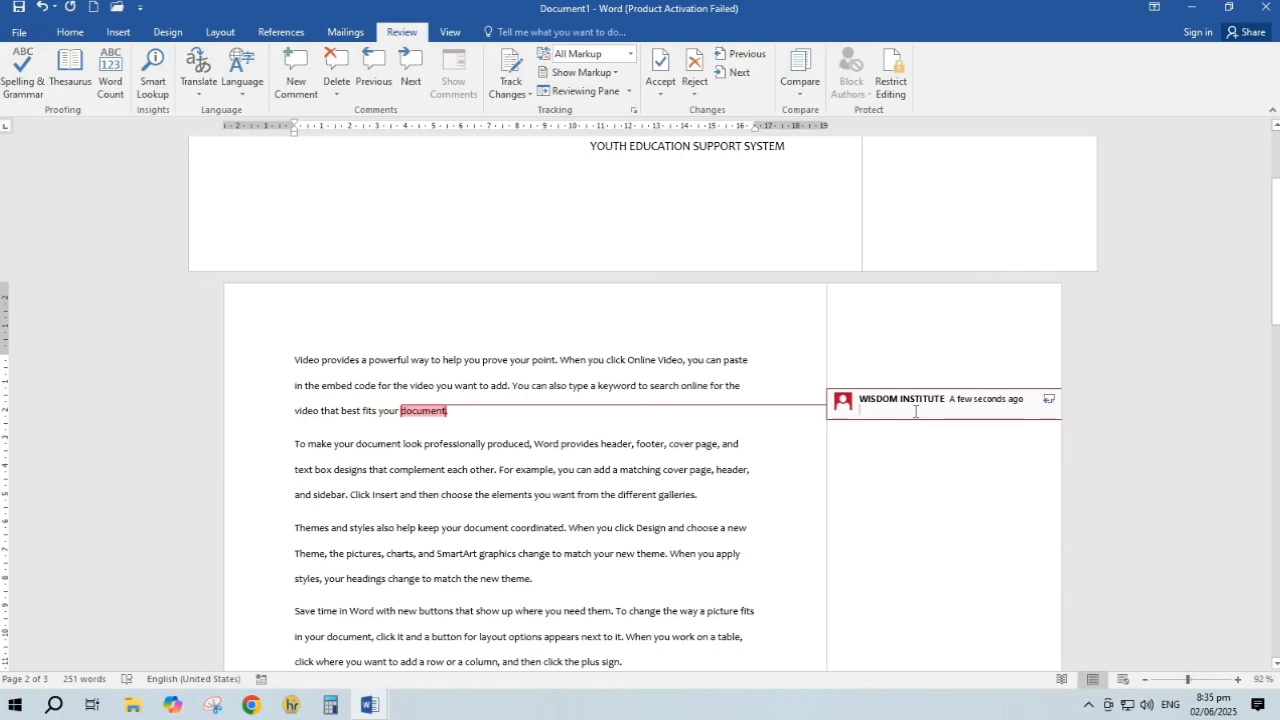
{"action": "type", "text": "a"}
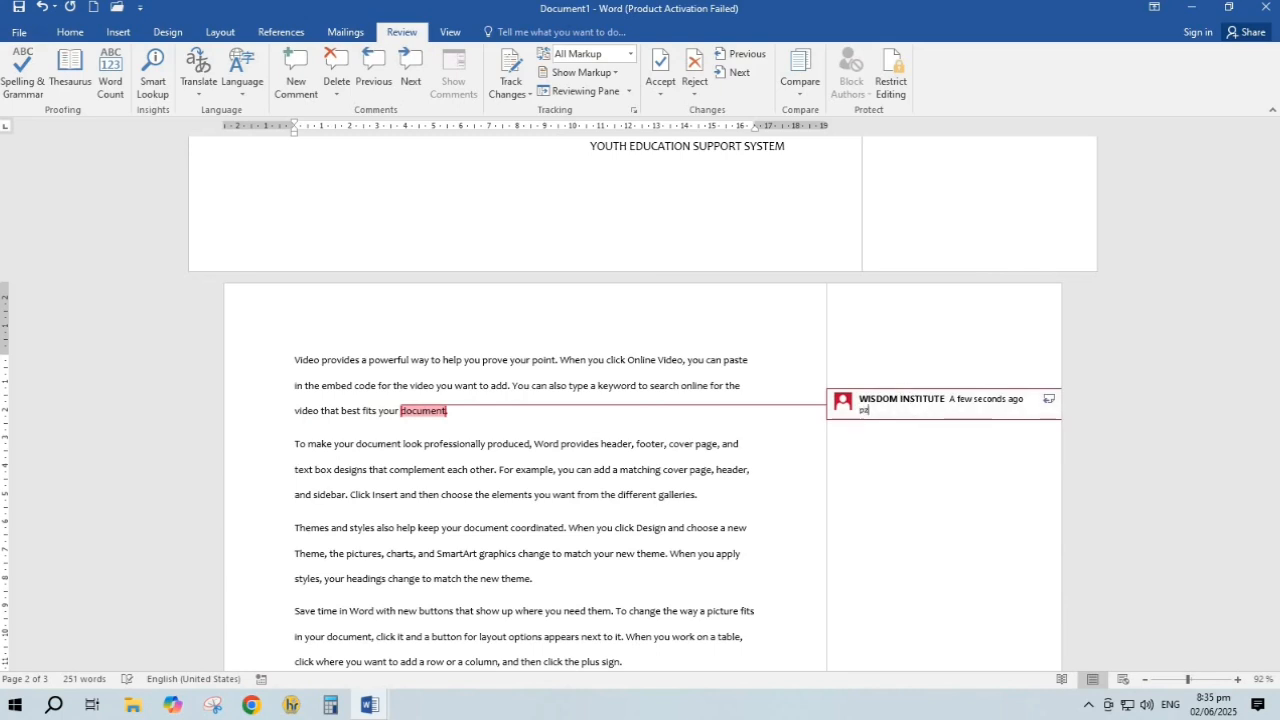
{"action": "type", "text": "l"}
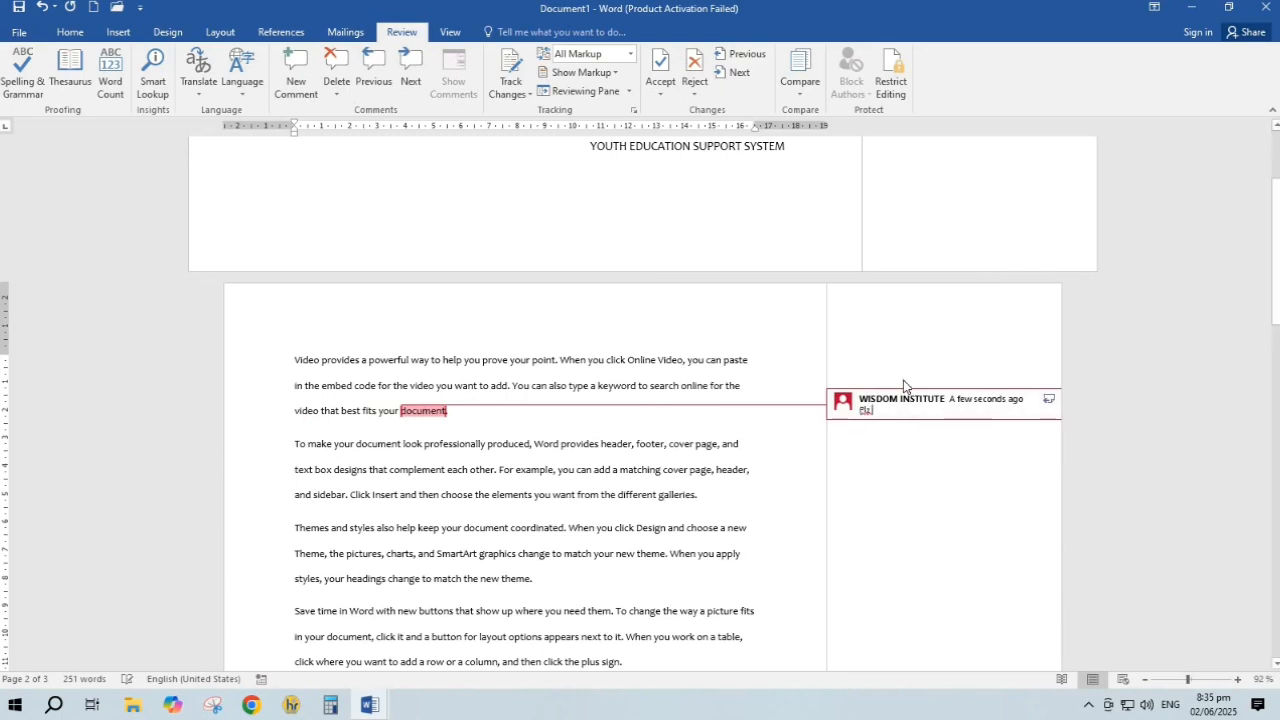
{"action": "type", "text": "s check my file"}
Switch the markup balloons to show all revisions inline in the text
{"action": "left_click", "coordinate": [631, 90]}
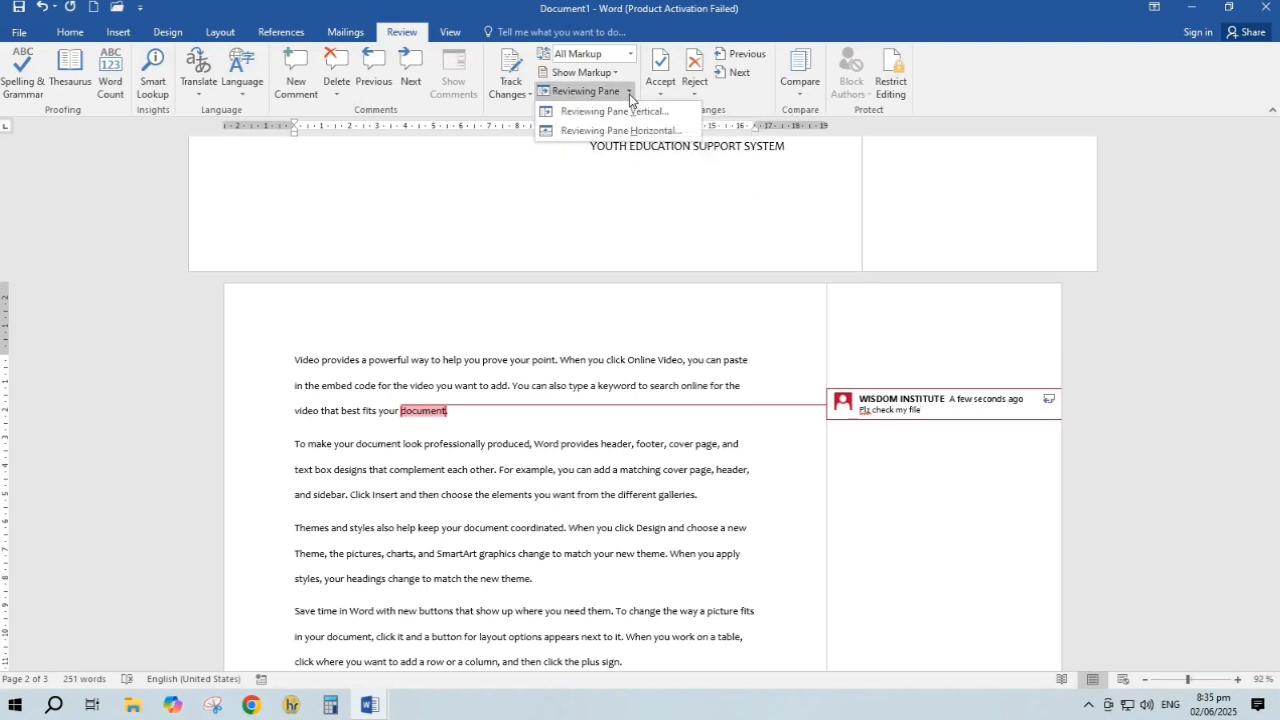
{"action": "left_click", "coordinate": [616, 73]}
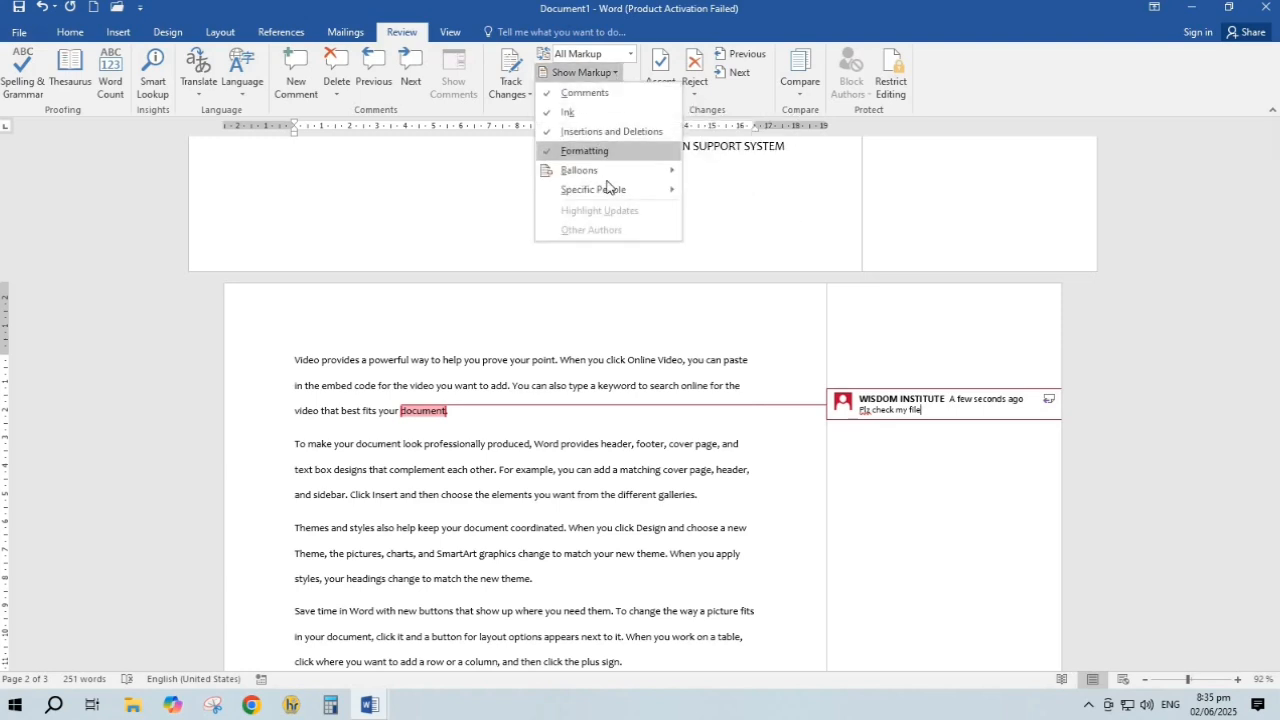
{"action": "mouse_move", "coordinate": [620, 170]}
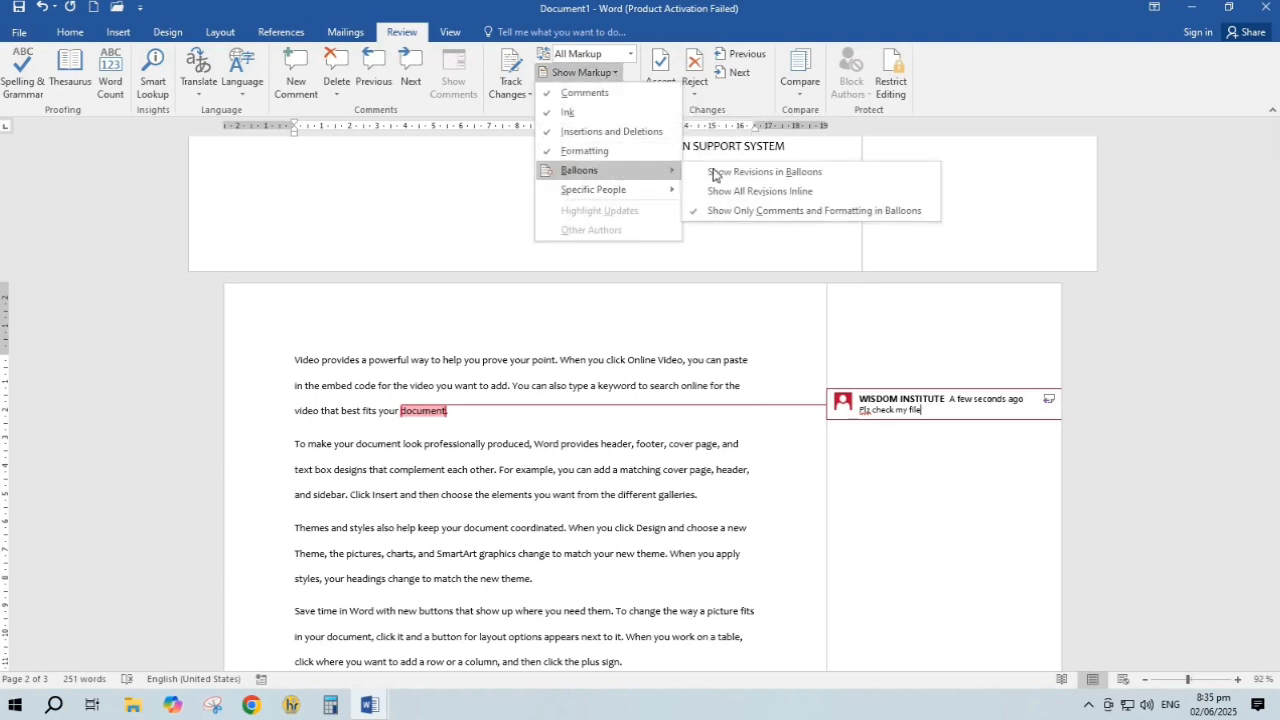
{"action": "left_click", "coordinate": [767, 197]}
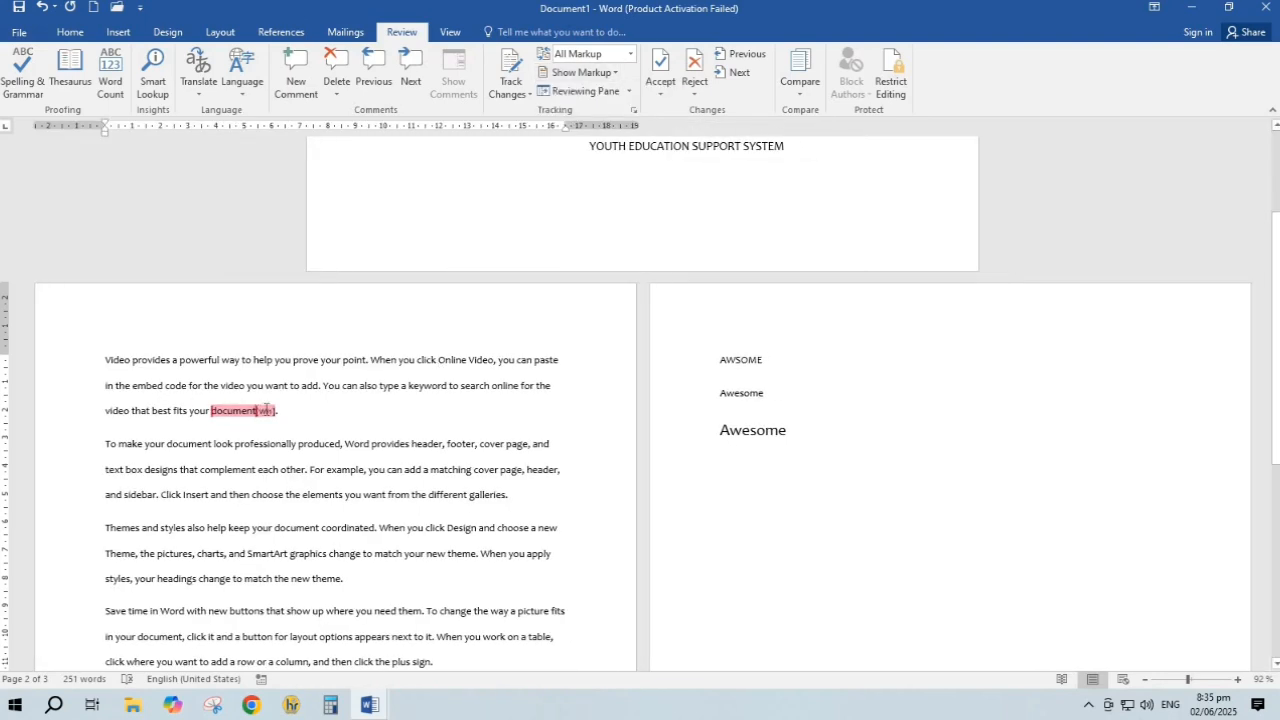
{"action": "mouse_move", "coordinate": [266, 410]}
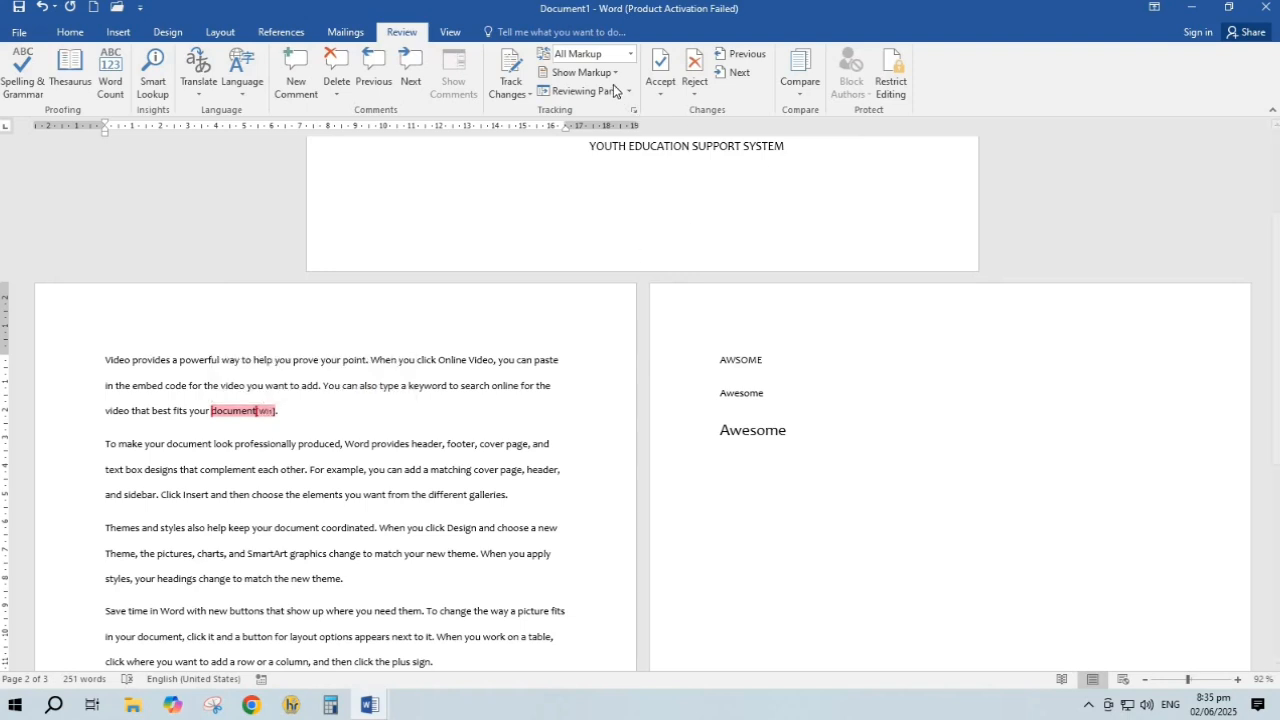
Restore comments-and-formatting-only balloons, then delete the comment on 'document'
{"action": "left_click", "coordinate": [583, 72]}
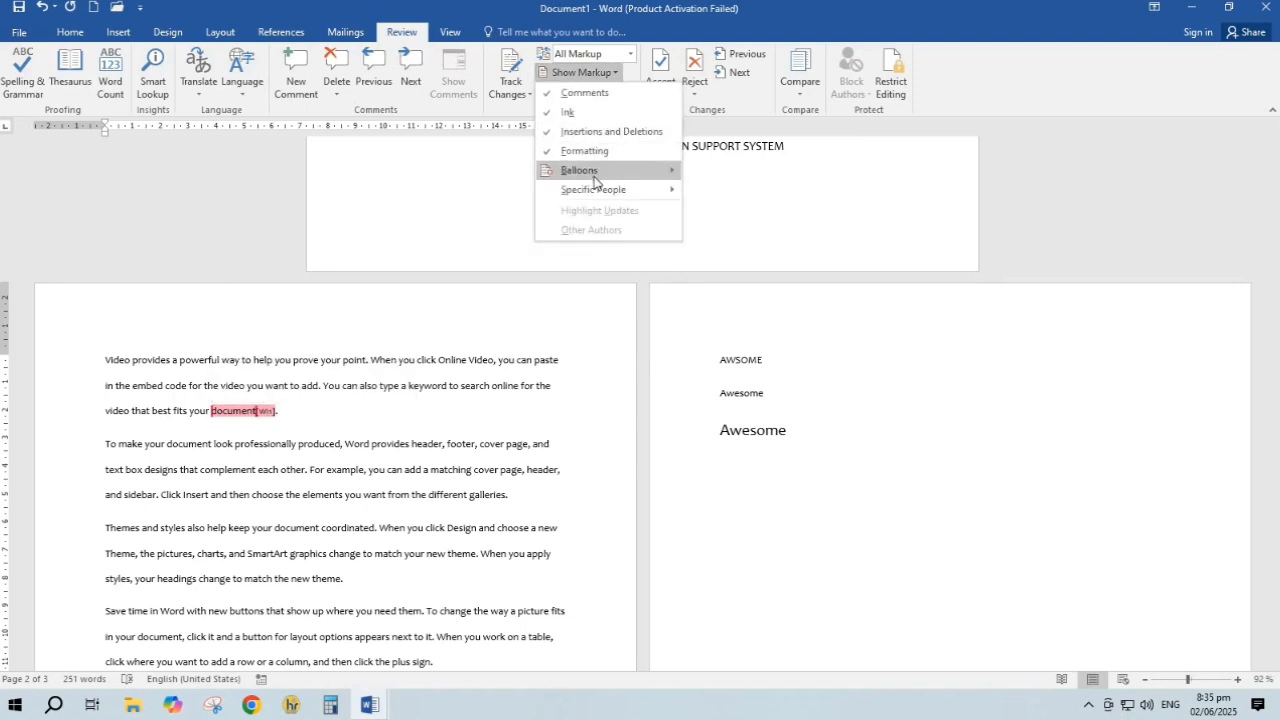
{"action": "mouse_move", "coordinate": [594, 176]}
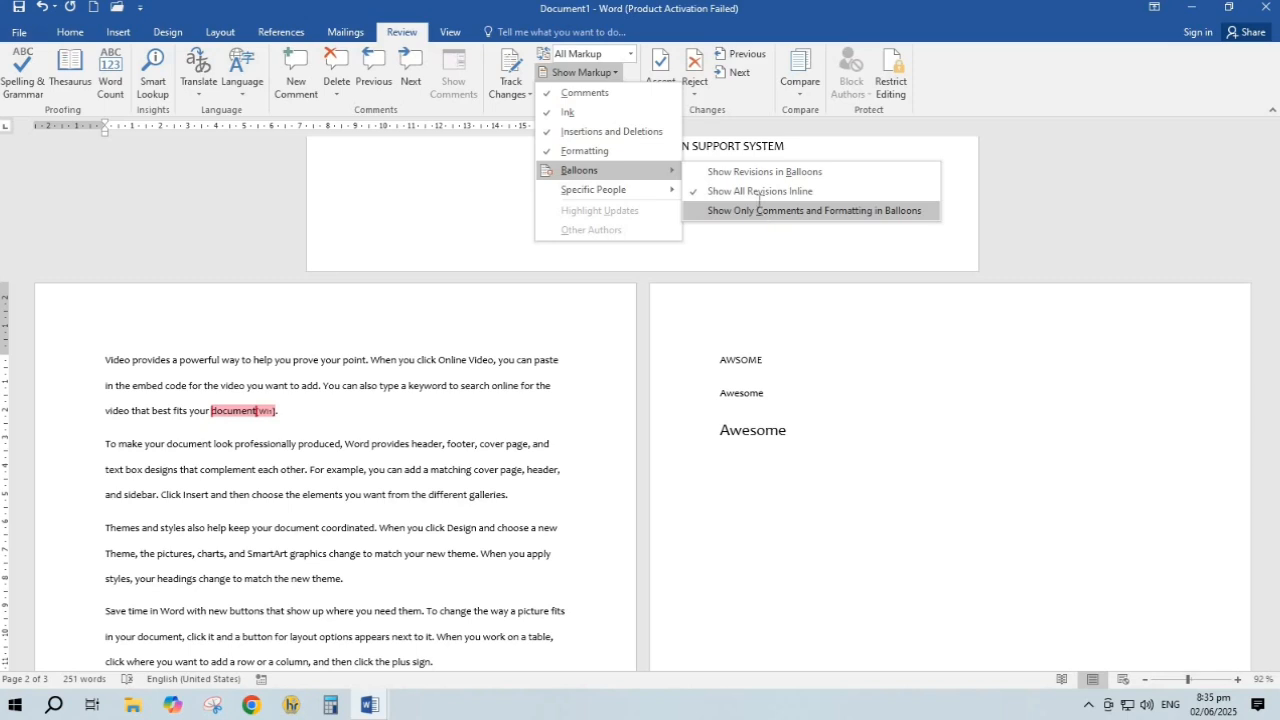
{"action": "left_click", "coordinate": [758, 205]}
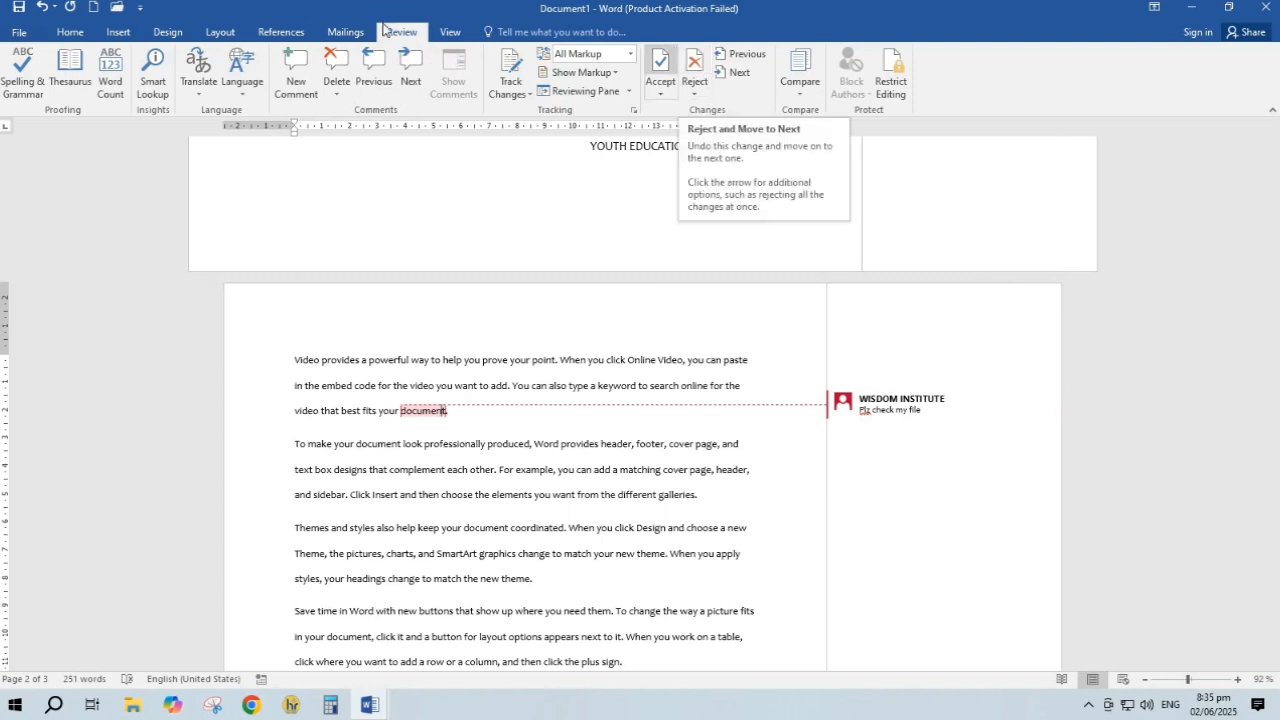
{"action": "left_click", "coordinate": [336, 93]}
{"action": "left_click", "coordinate": [352, 112]}
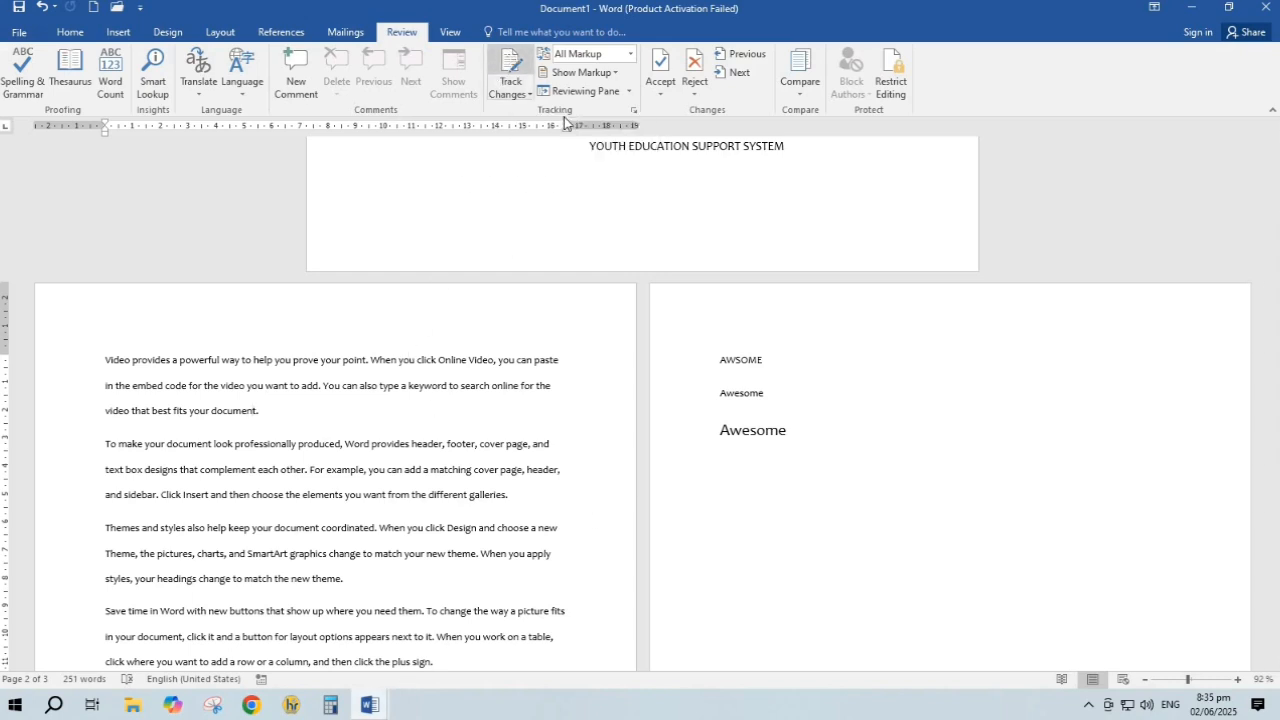
Turn on Track Changes and type a run of gibberish below the larger Awesome as tracked insertions
{"action": "left_click", "coordinate": [758, 506]}
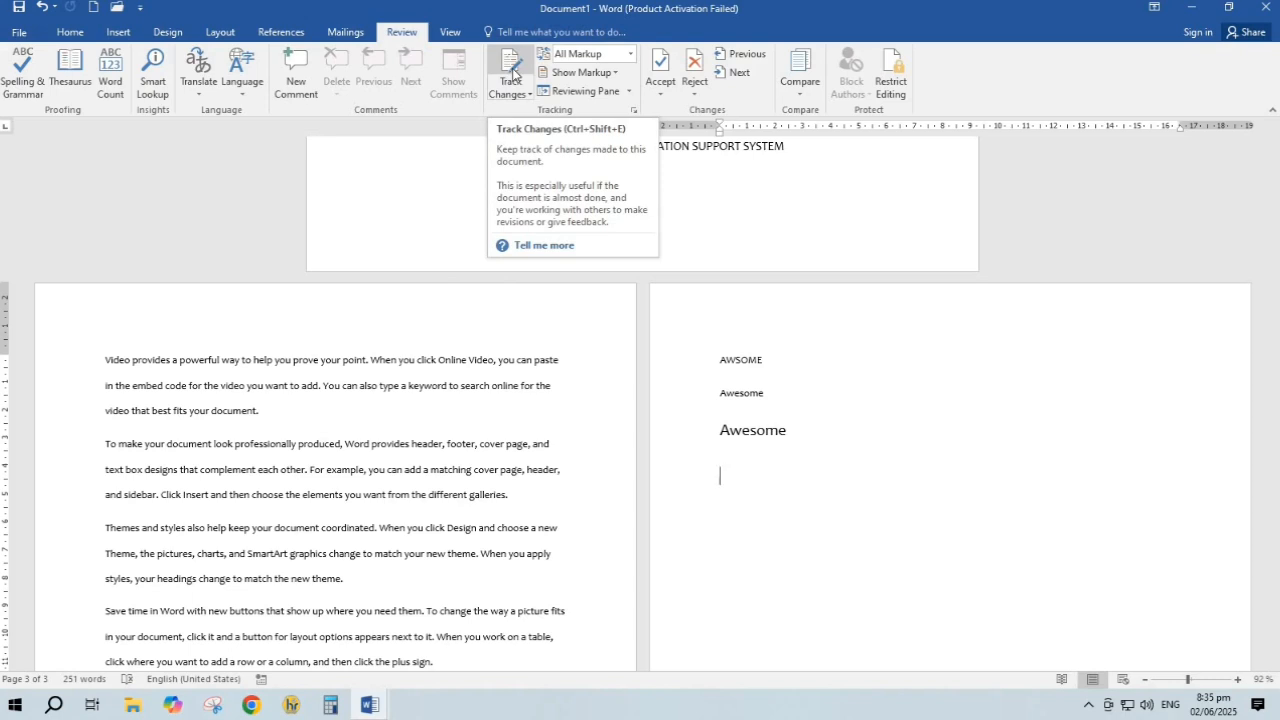
{"action": "left_click", "coordinate": [511, 69]}
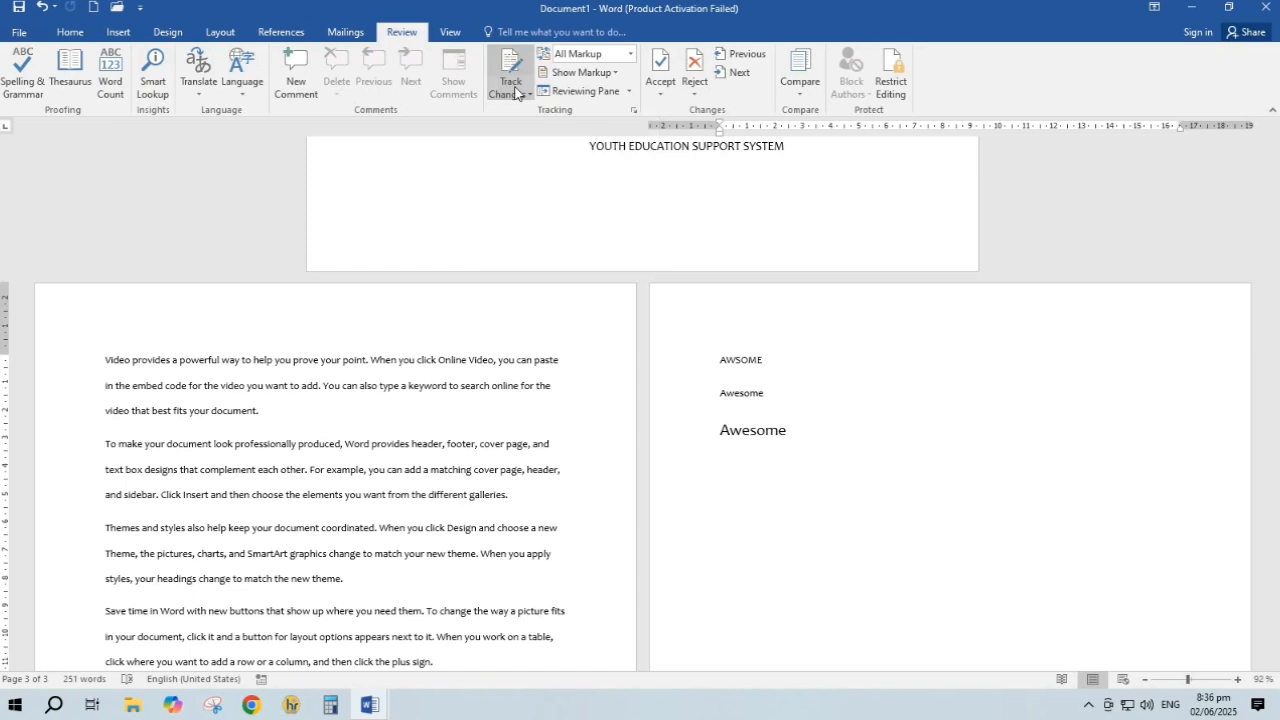
{"action": "left_click", "coordinate": [514, 100]}
{"action": "type", "text": "b"}
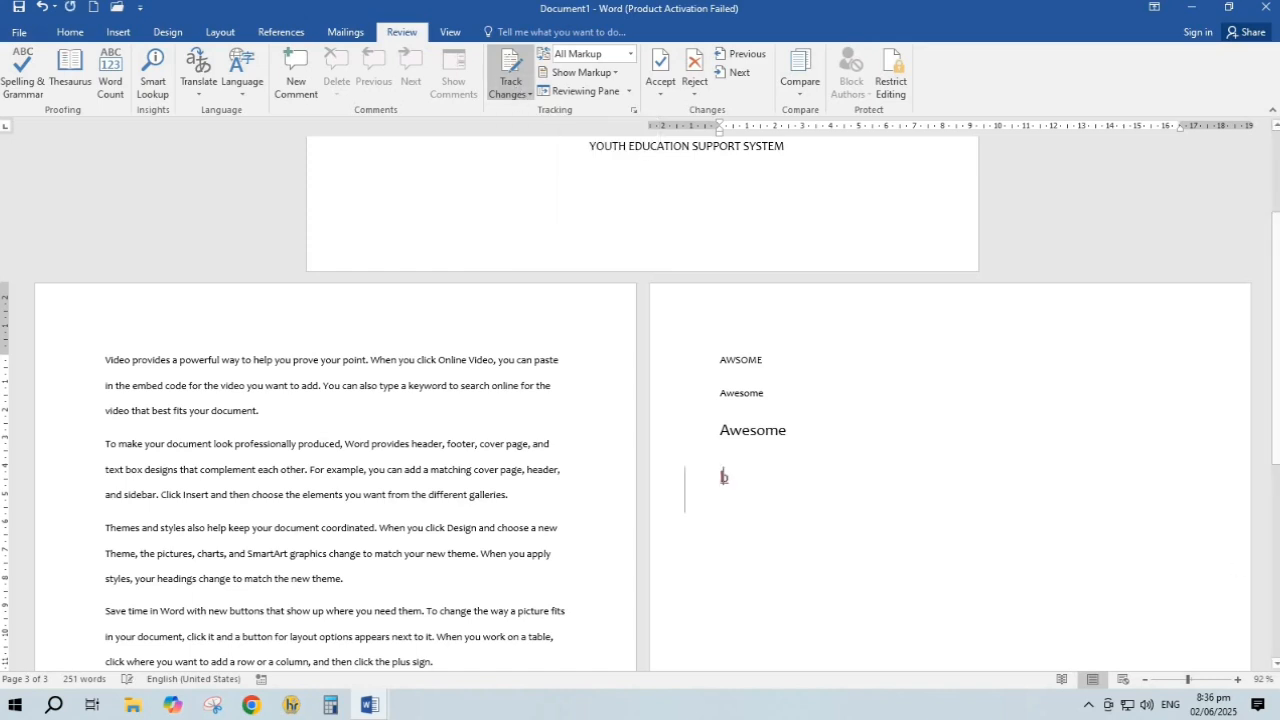
{"action": "type", "text": "mknbvjkdbjdnjknbjdnhbvdfnhjnfjgfnjbg"}
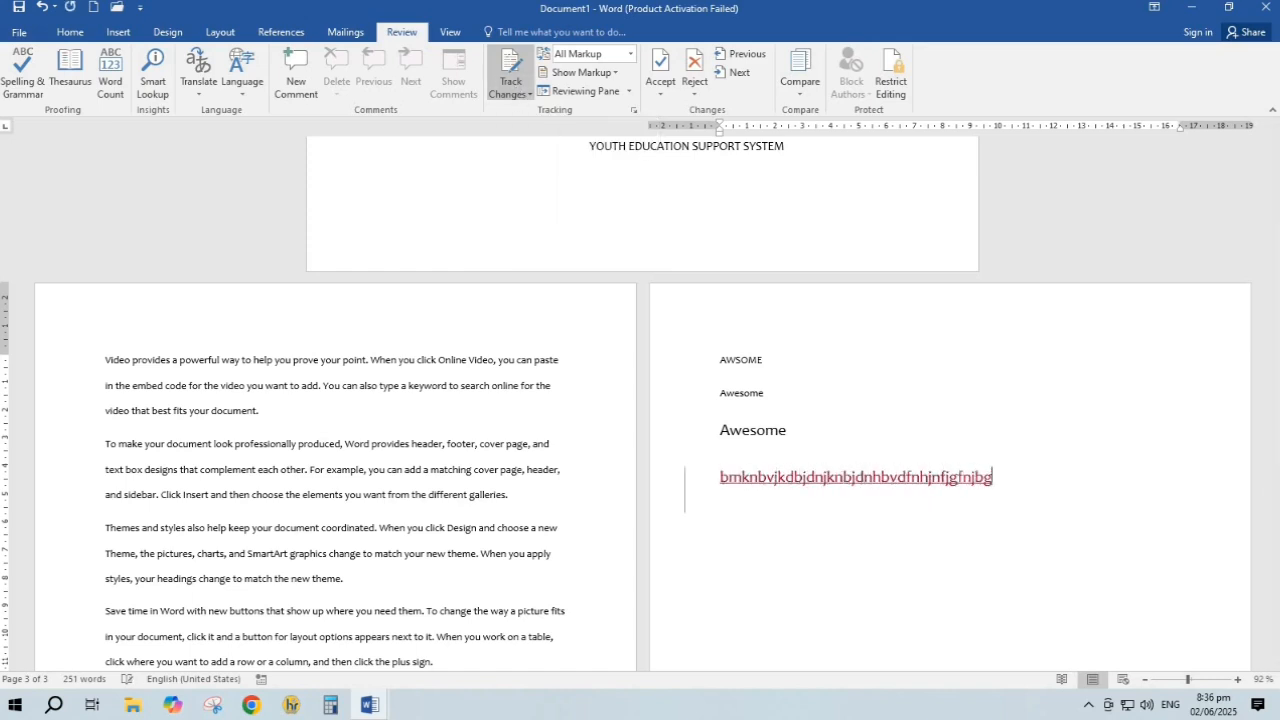
{"action": "type", "text": "jkfgfdbgjkdfgjdfngjkdfbgjdfbgjfbgjkfbgkjfd"}
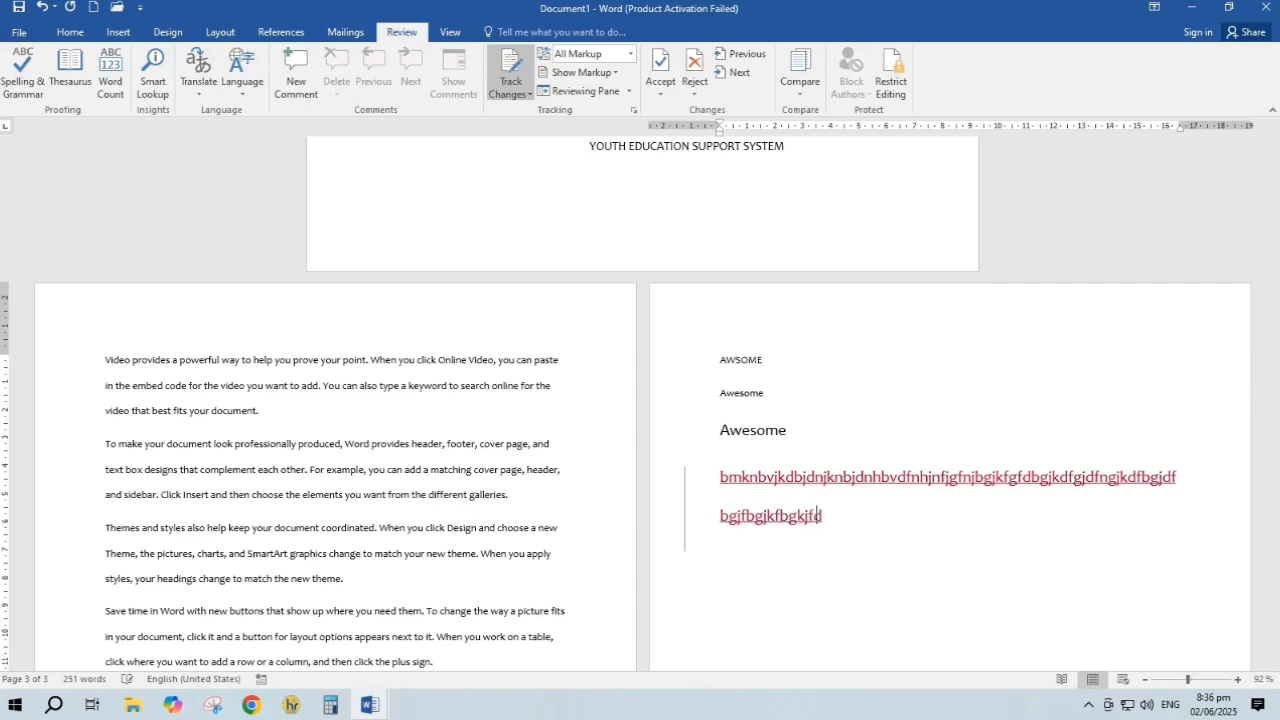
{"action": "type", "text": "bgfjbgjfdbgjkfdbgjkfdbgjkdfbgjkdfbgjkdfbgjkdfb"}
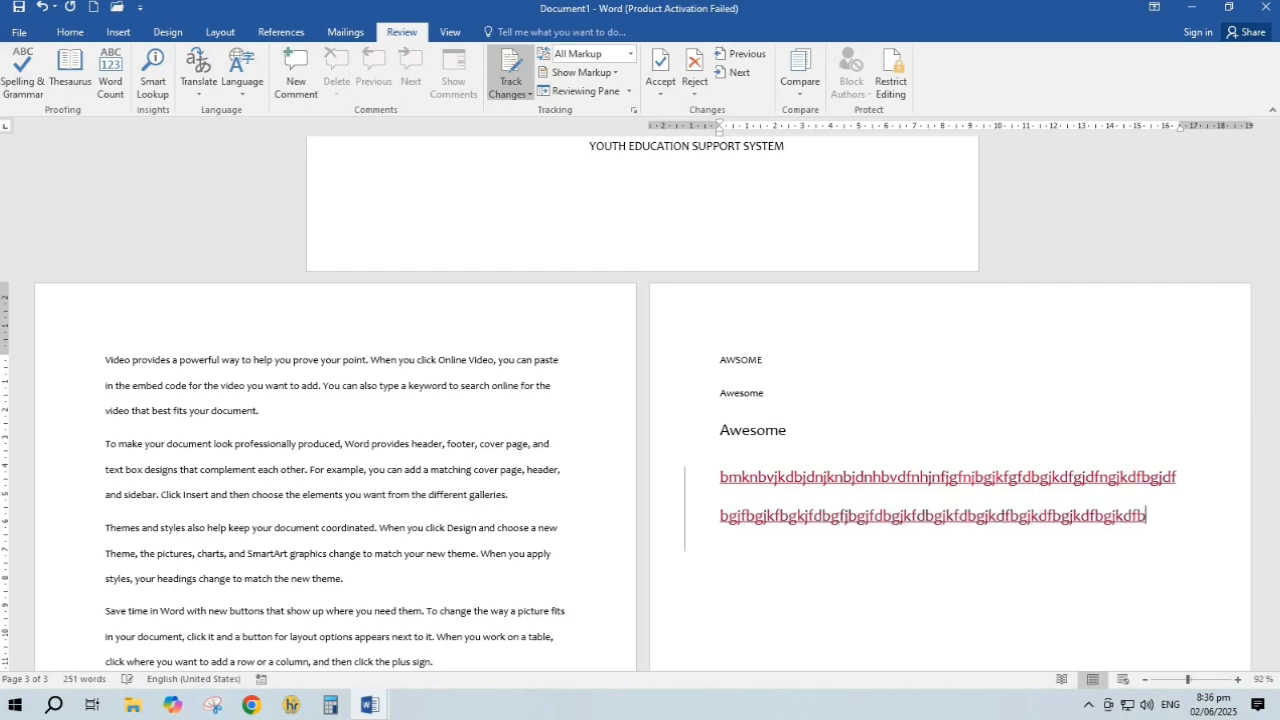
{"action": "type", "text": "jkfbgjkdfbgjkfdbgjkfdbgjkdfbgjkfdbgfjkdbgjkfdbgjf"}
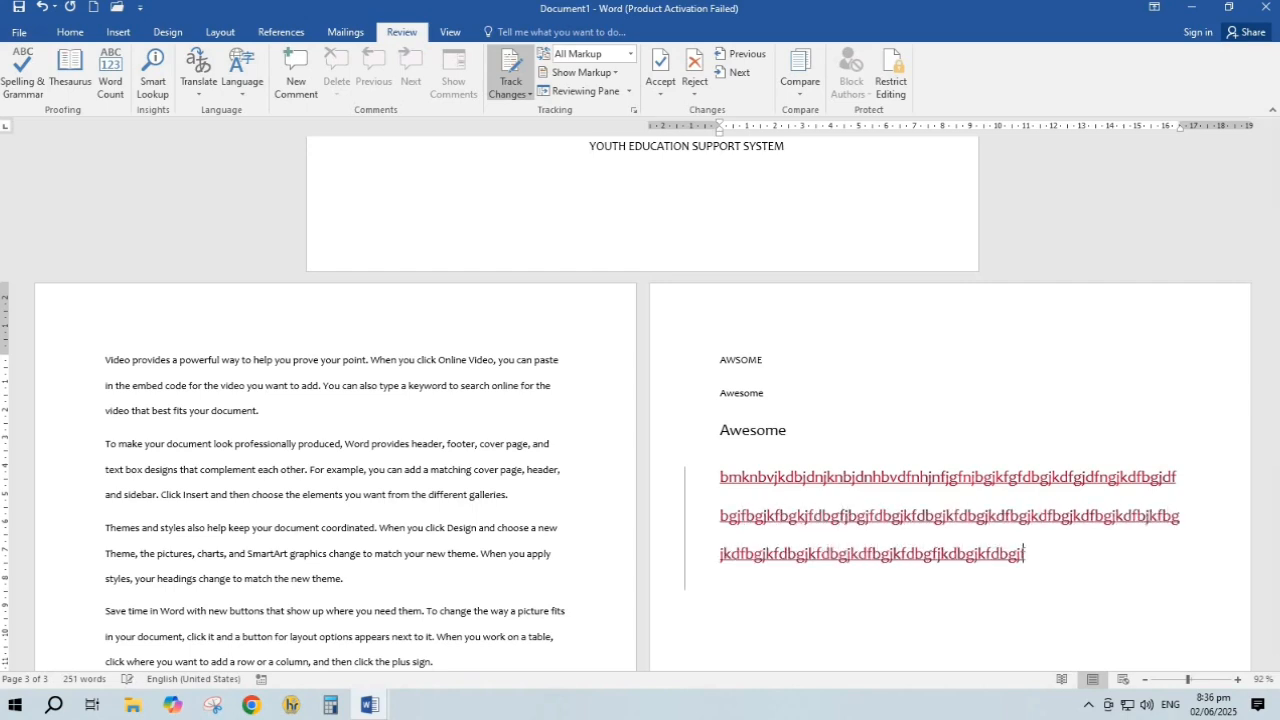
{"action": "type", "text": "bgfjbgjkfdbgfjdbgjf"}
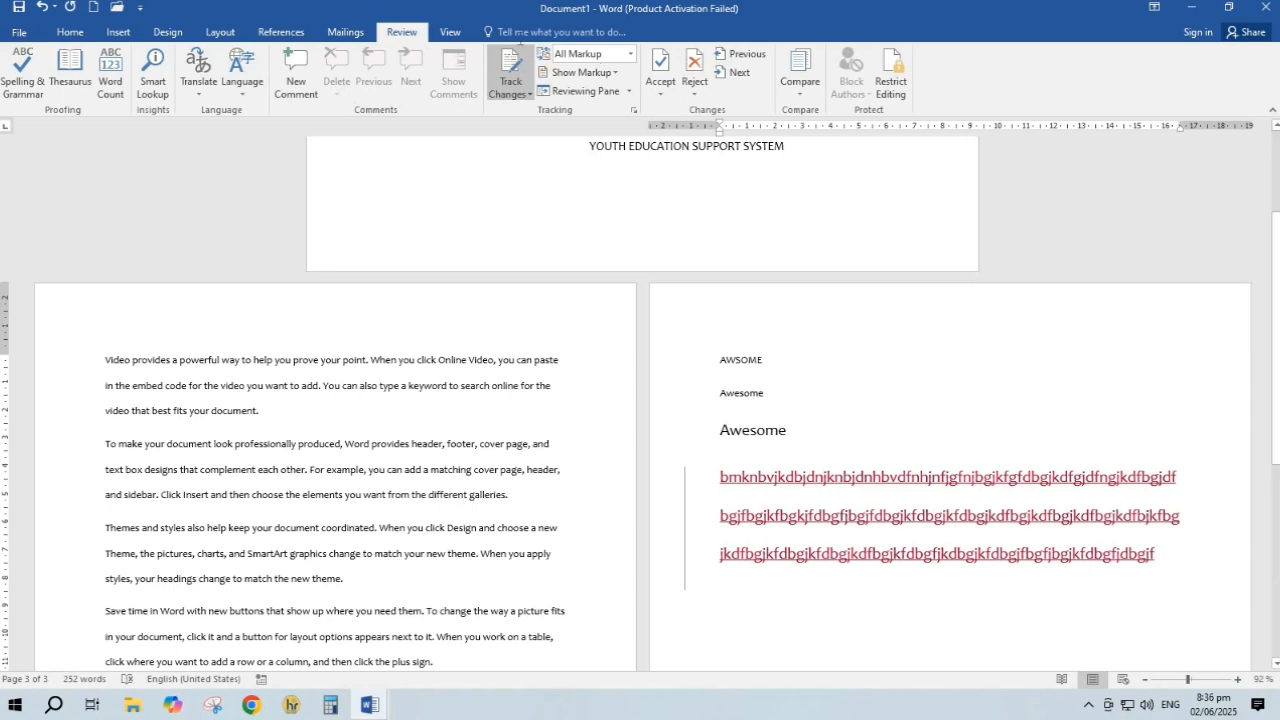
Switch Track Changes off and type 'fdfgfdngfdng' inside the tracked text
{"action": "left_click", "coordinate": [510, 68]}
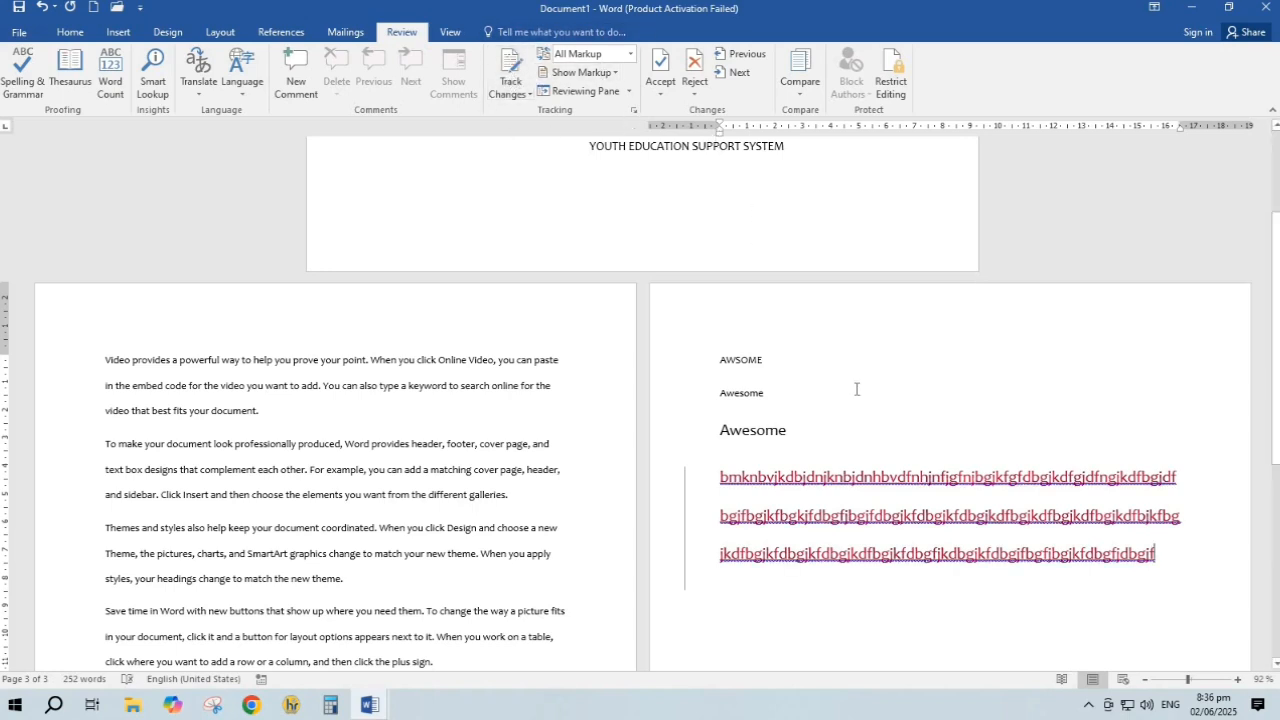
{"action": "left_click", "coordinate": [900, 515]}
{"action": "type", "text": "fdfgfdngfdngi"}
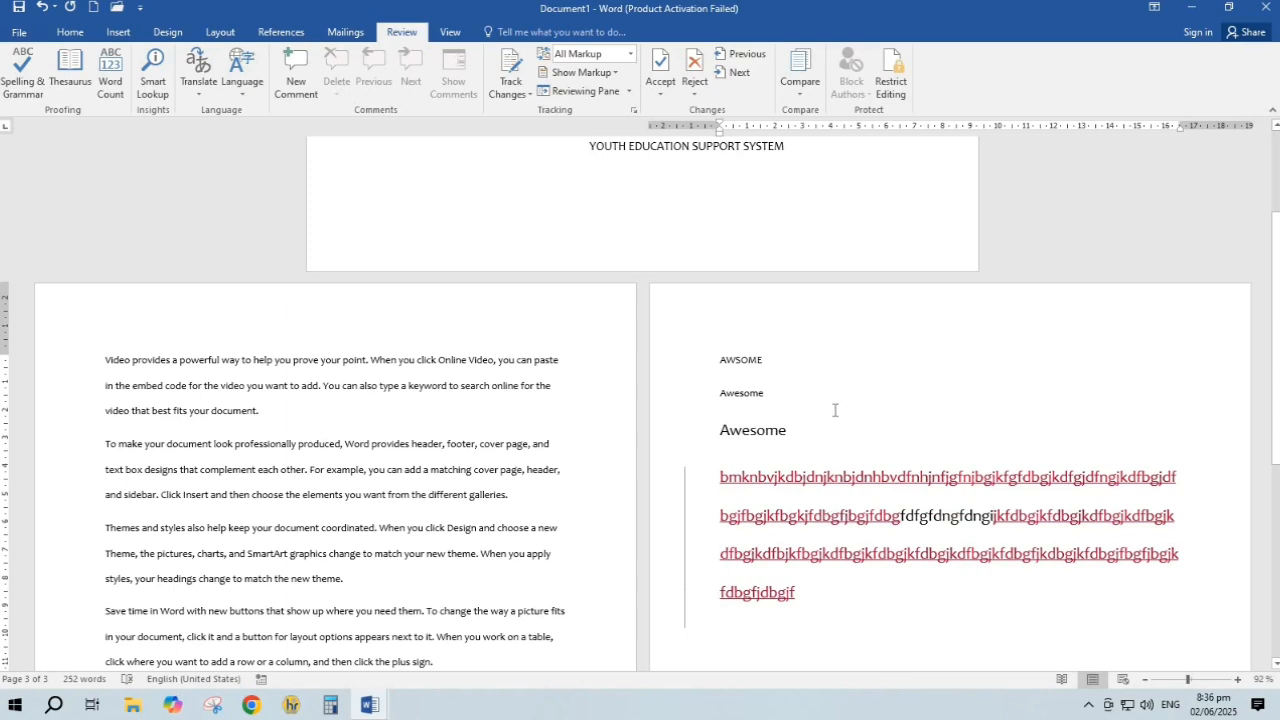
Reject the tracked insertions and dismiss the resulting message
{"action": "left_click", "coordinate": [692, 66]}
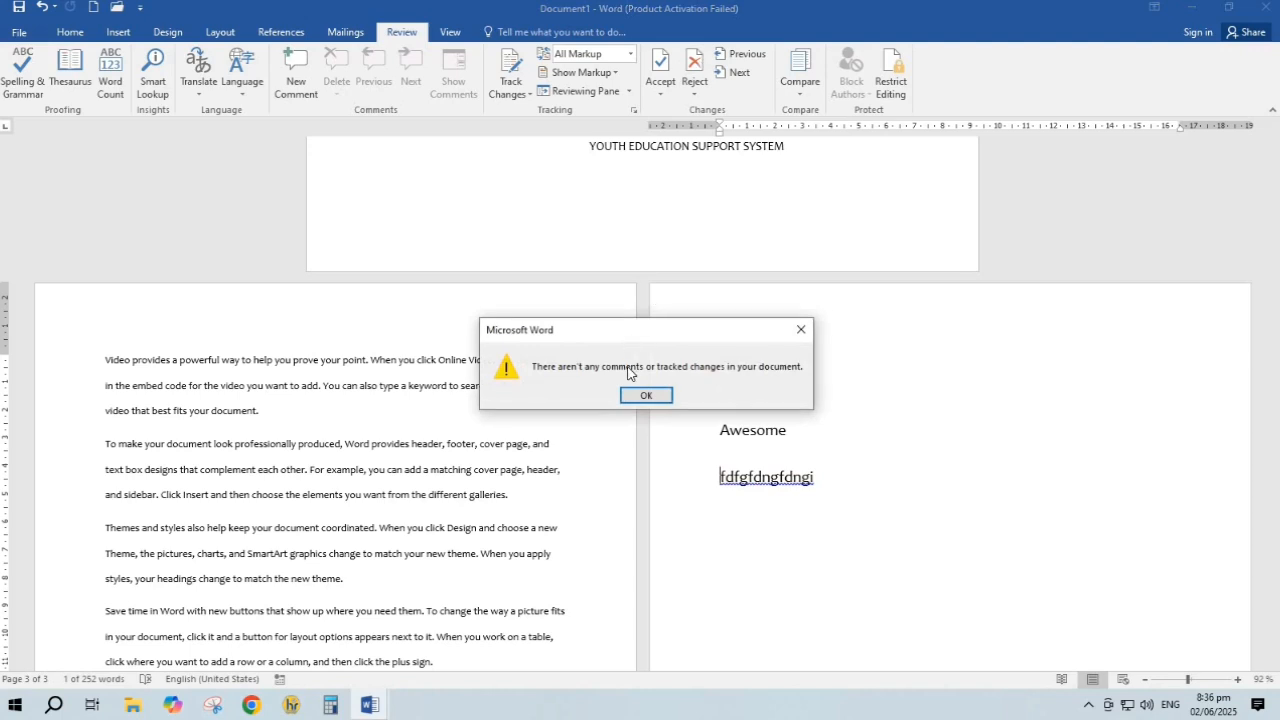
{"action": "left_click", "coordinate": [640, 397]}
{"action": "left_click", "coordinate": [810, 96]}
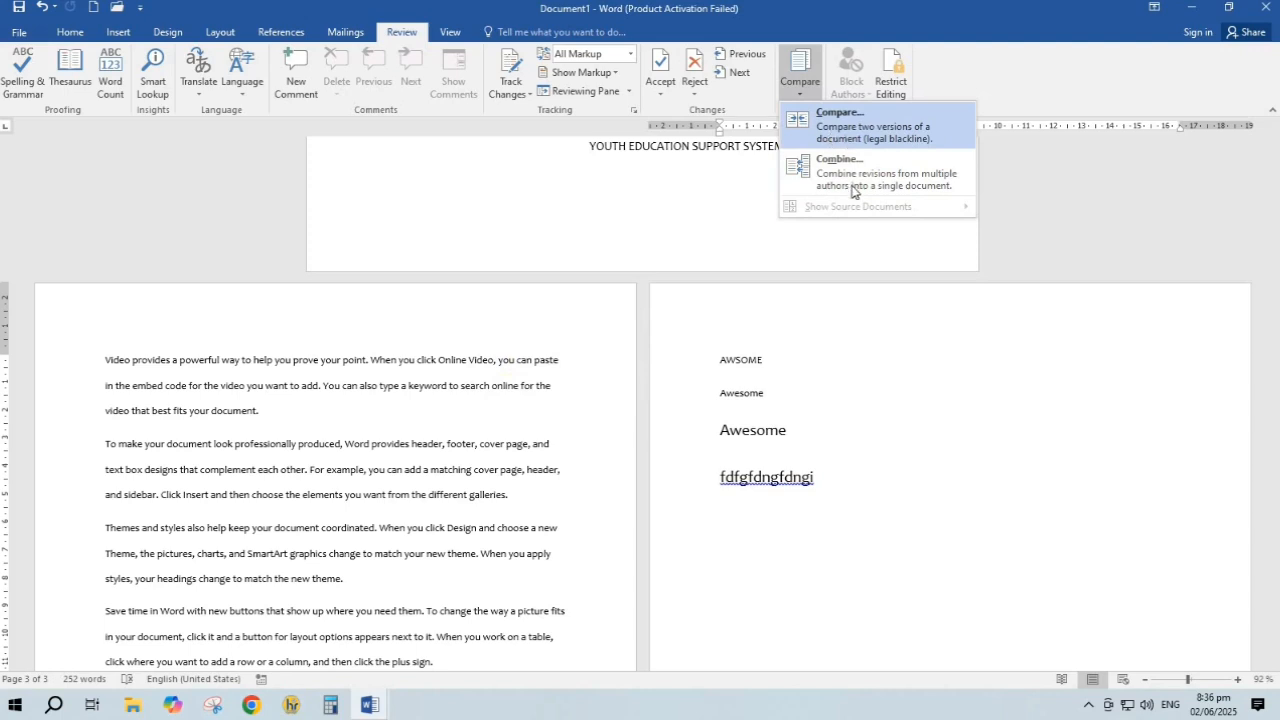
Restrict the document to read-only (no changes) editing and enforce protection with a password
{"action": "left_click", "coordinate": [664, 200]}
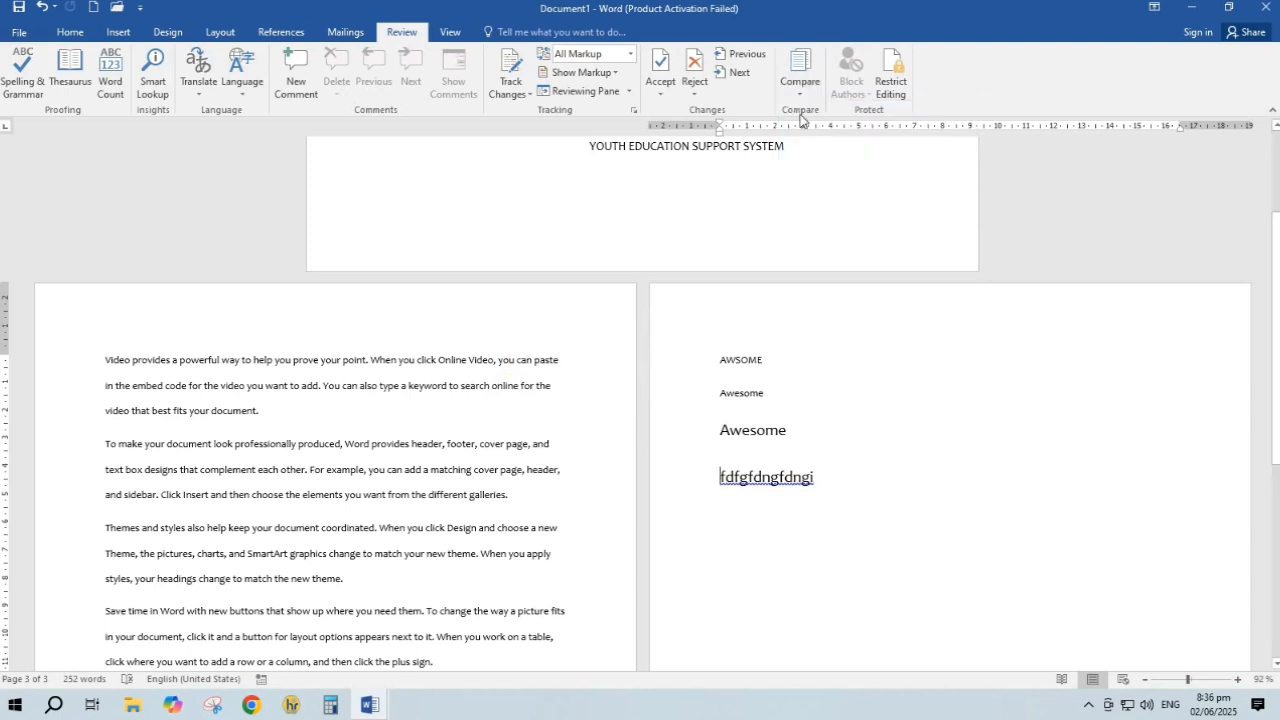
{"action": "left_click", "coordinate": [897, 88]}
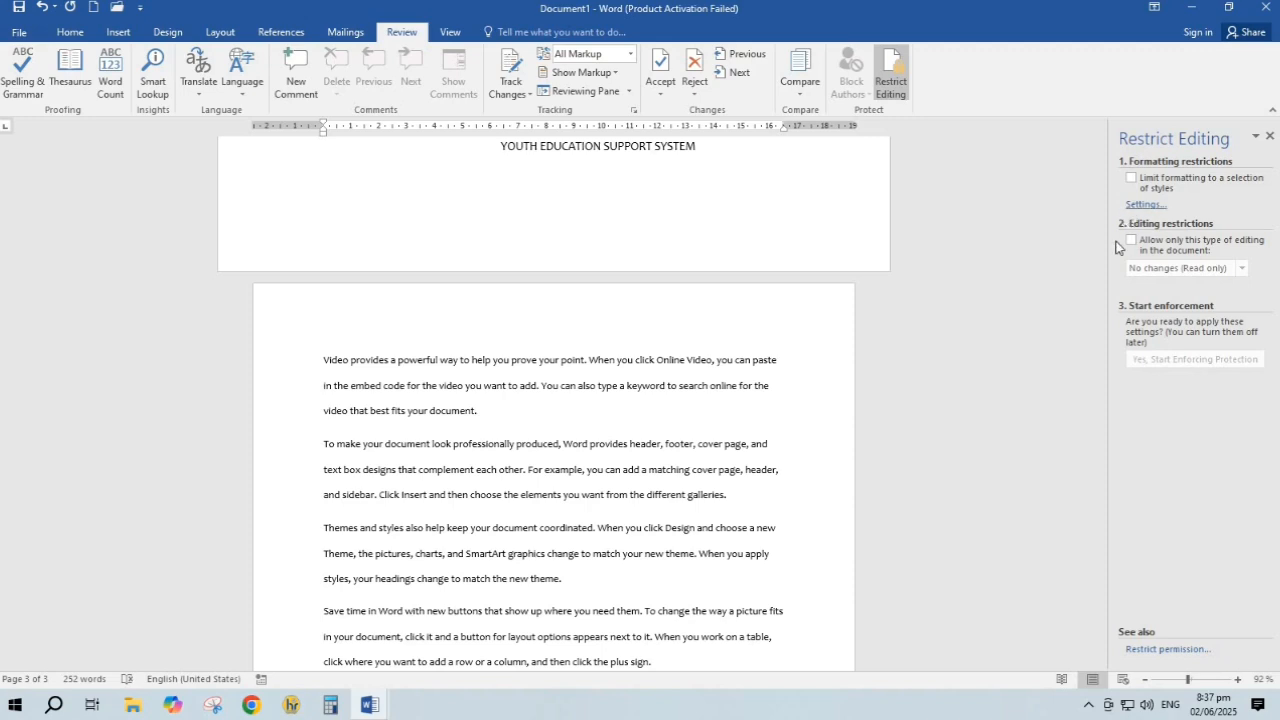
{"action": "left_click", "coordinate": [1131, 241]}
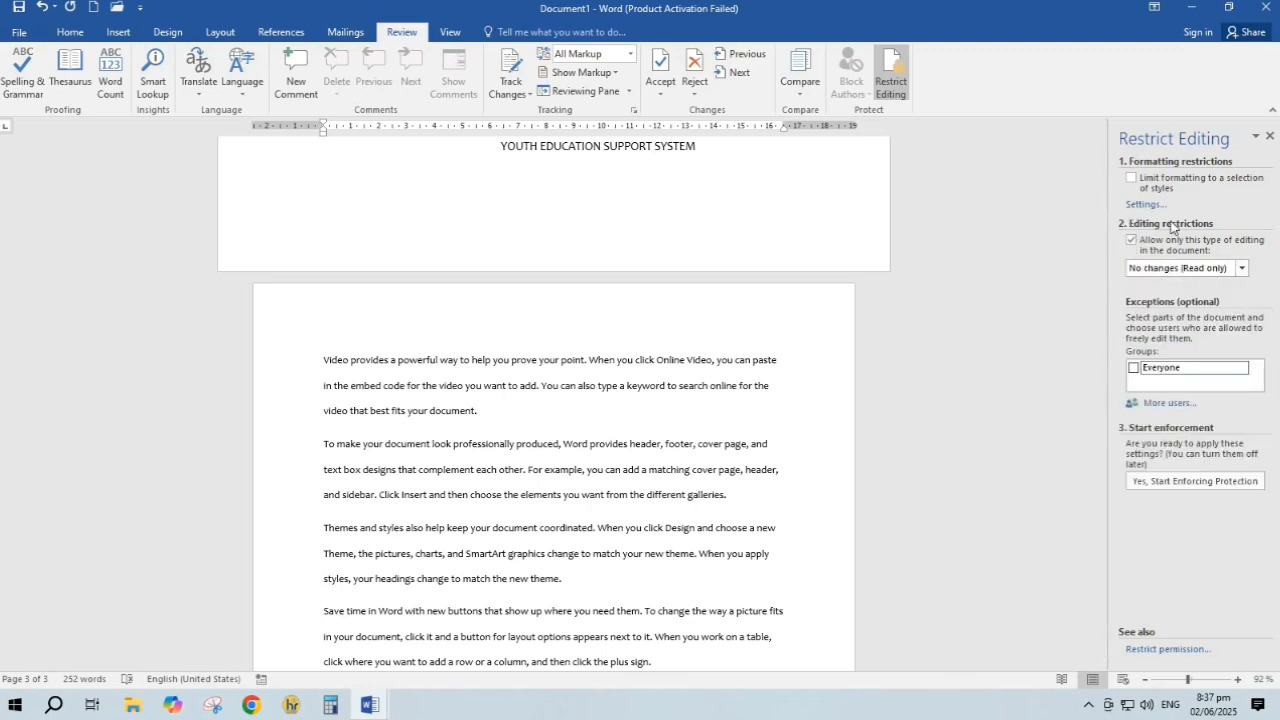
{"action": "left_click", "coordinate": [1190, 482]}
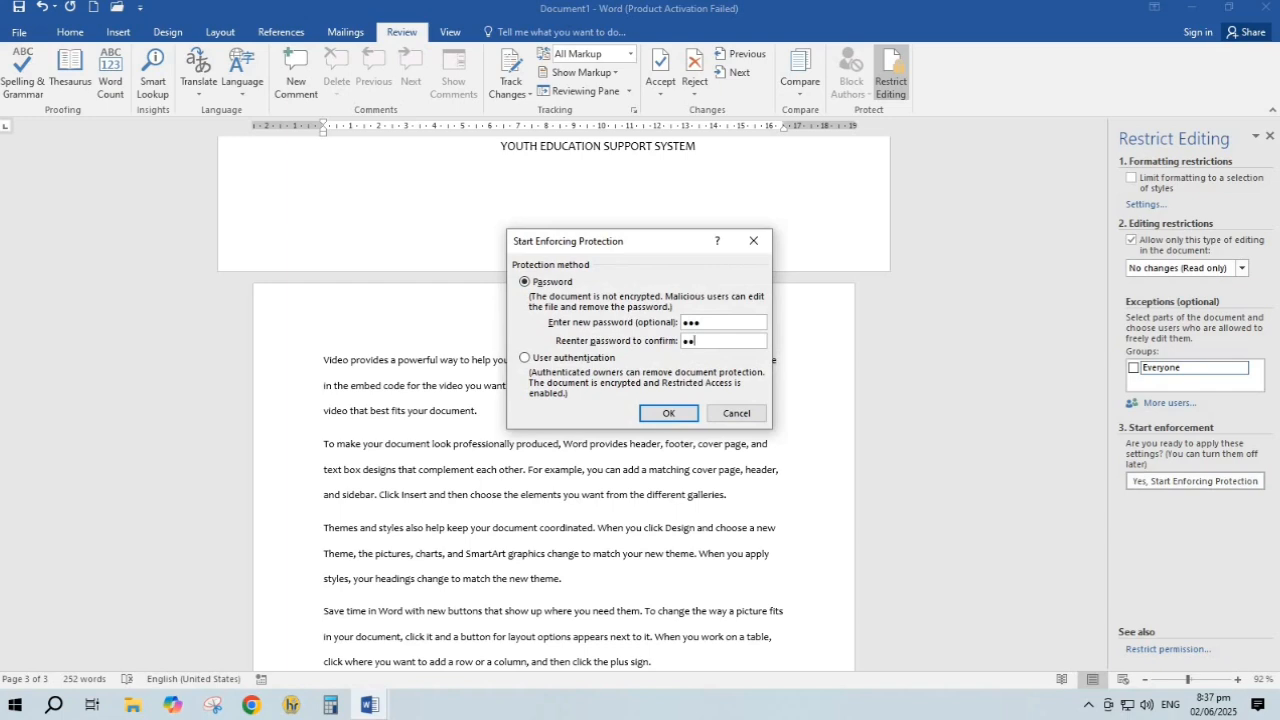
{"action": "key", "text": "Return"}
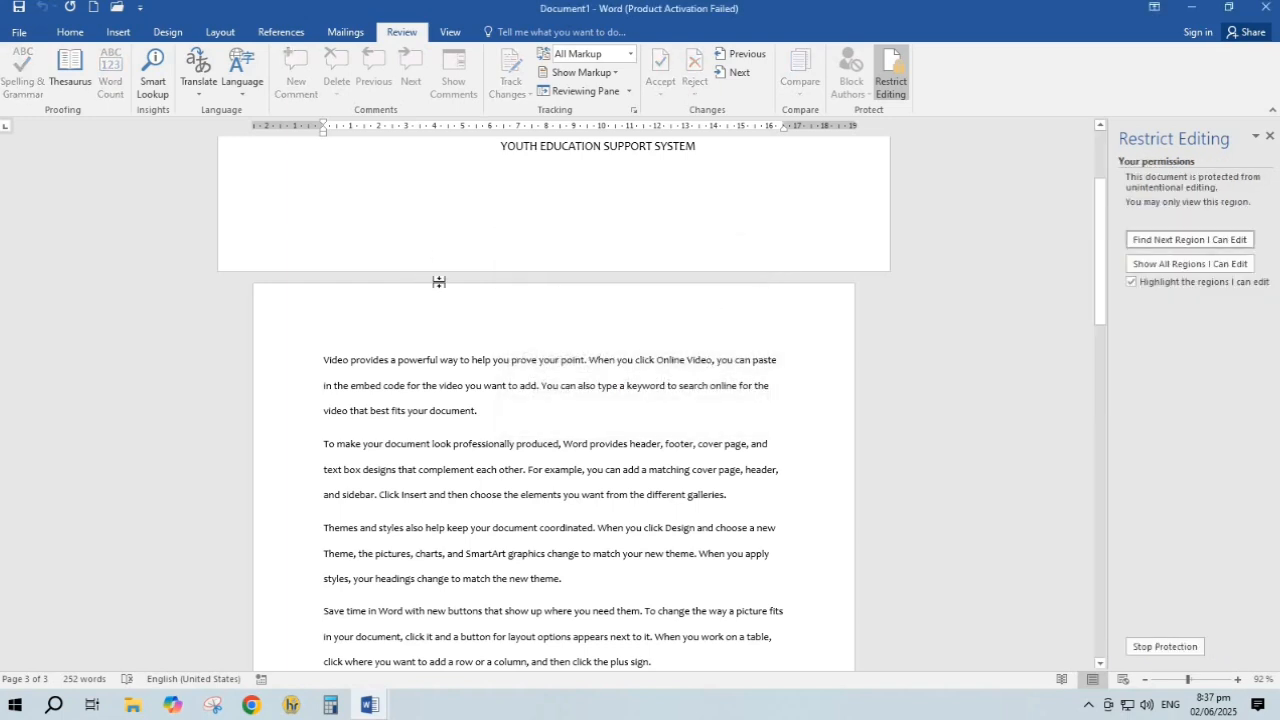
Try editing the protected page to confirm changes are blocked
{"action": "left_click", "coordinate": [447, 326]}
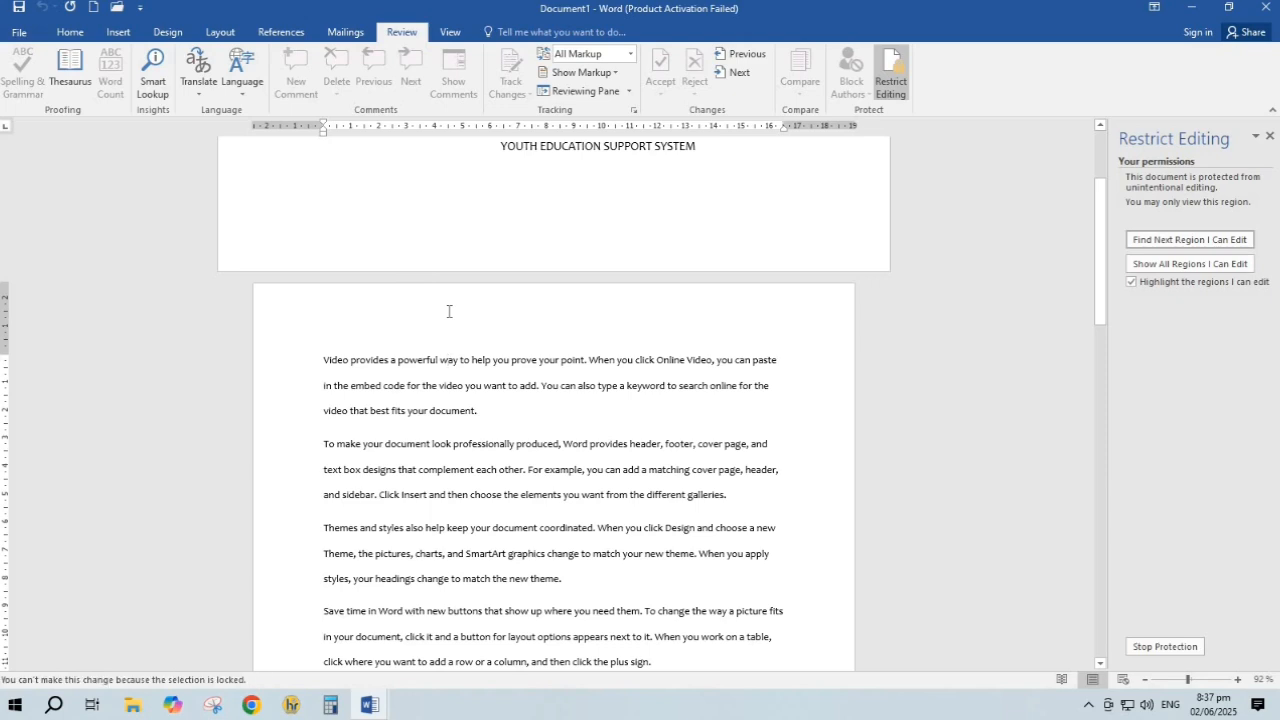
{"action": "left_click", "coordinate": [454, 305]}
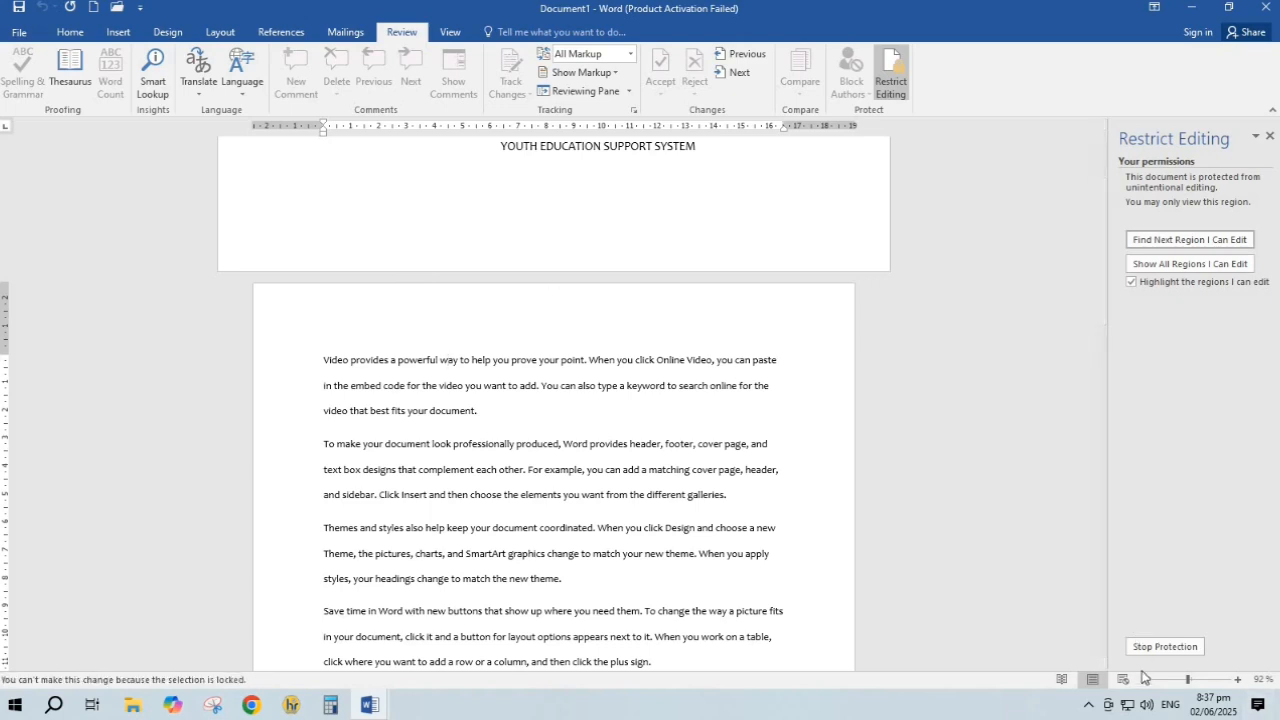
{"action": "left_click", "coordinate": [1270, 137]}
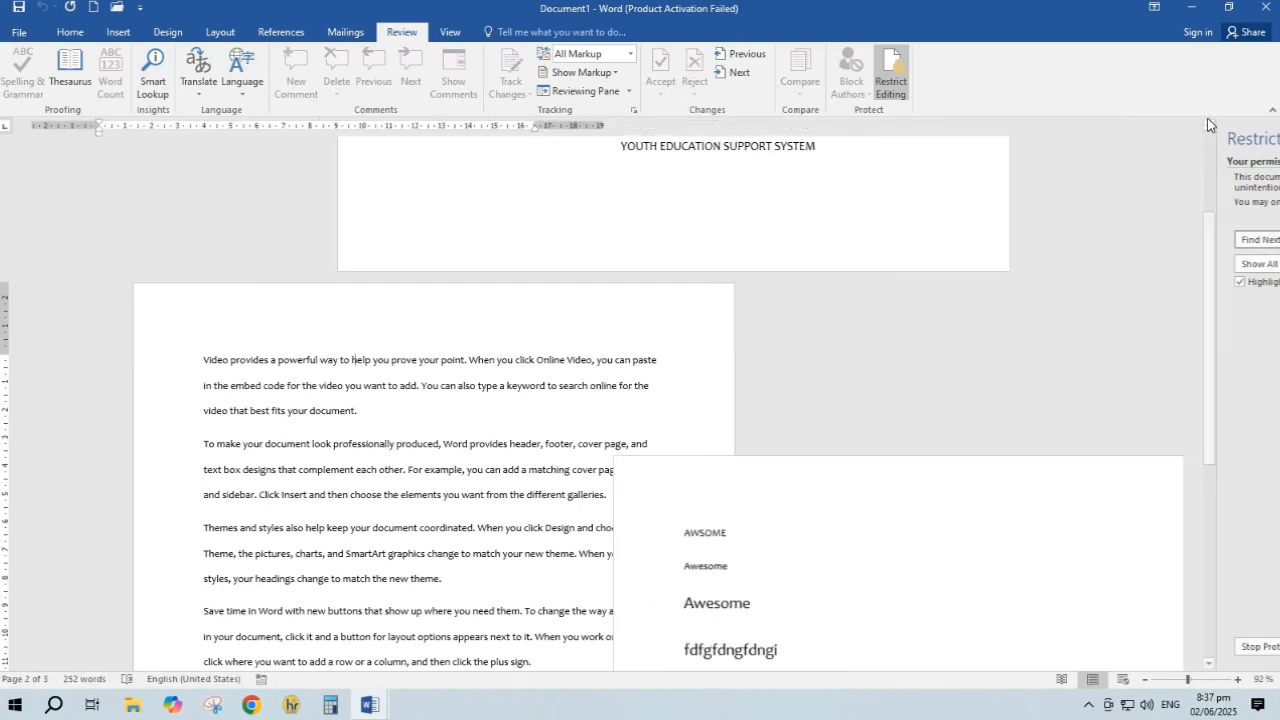
{"action": "left_click", "coordinate": [890, 80]}
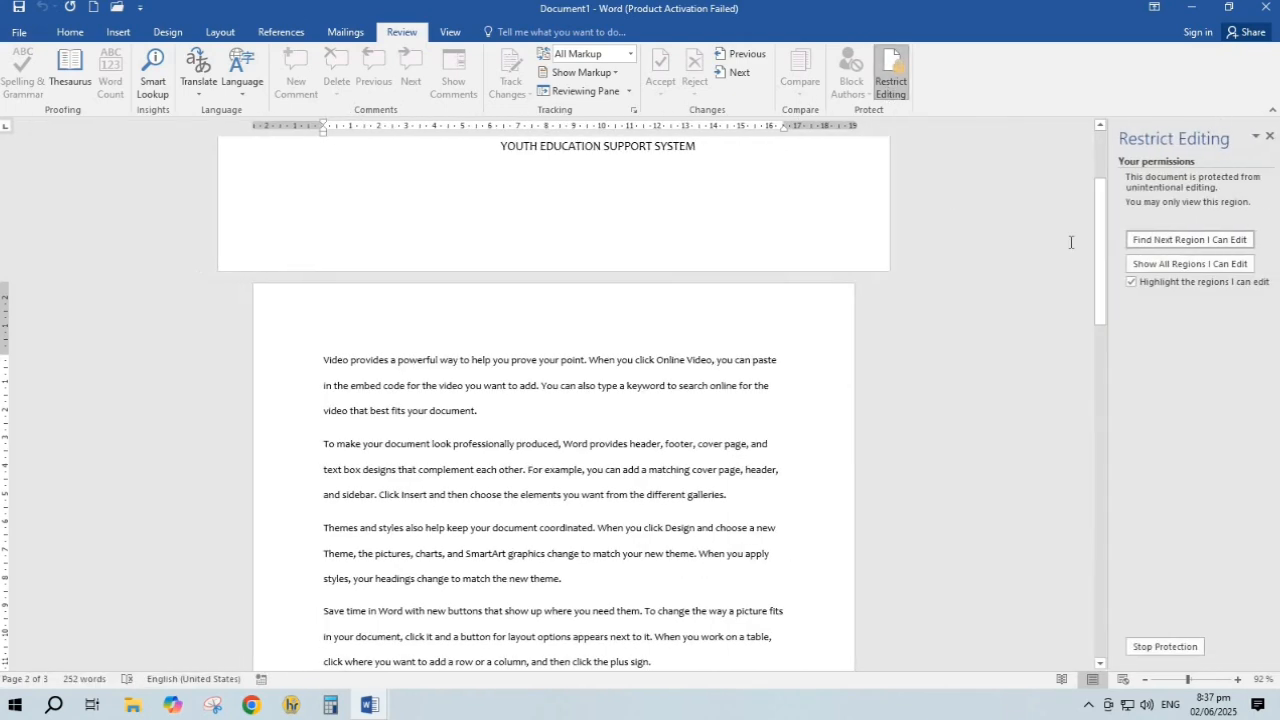
Stop protection with the password and type 'b,dmbkl;vmbkl' after the first paragraph
{"action": "left_click", "coordinate": [1185, 650]}
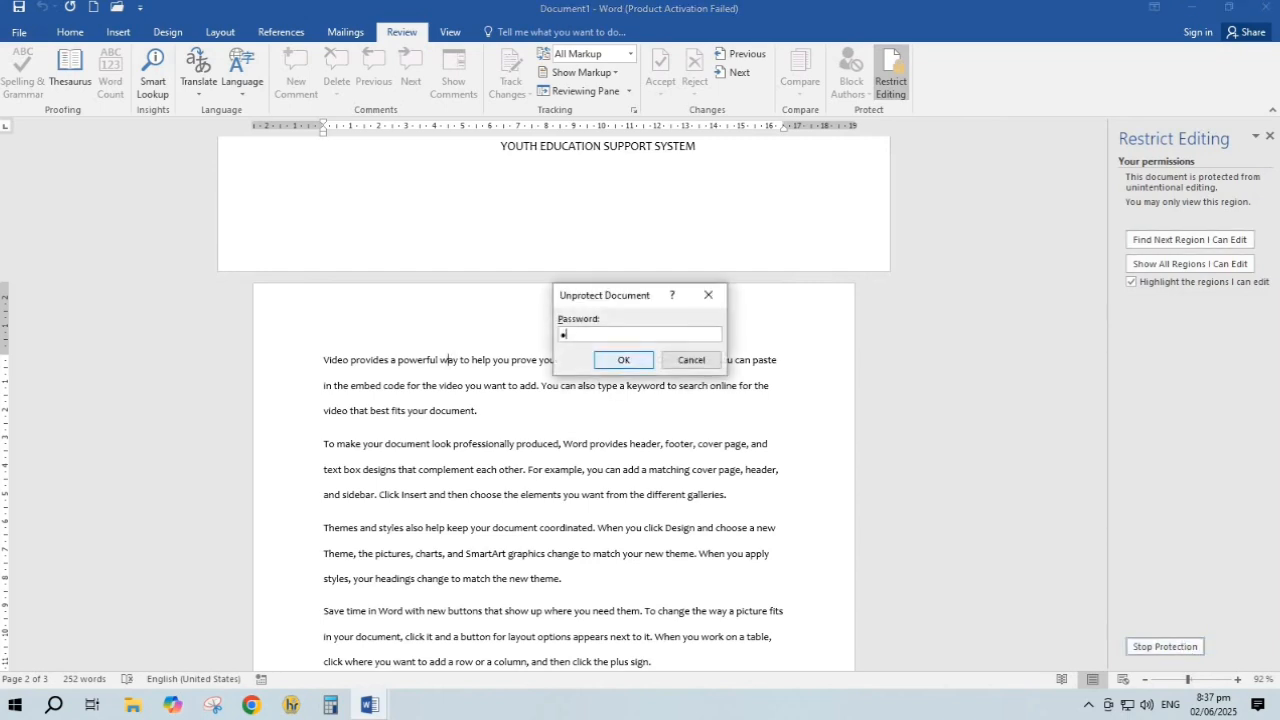
{"action": "left_click", "coordinate": [612, 358]}
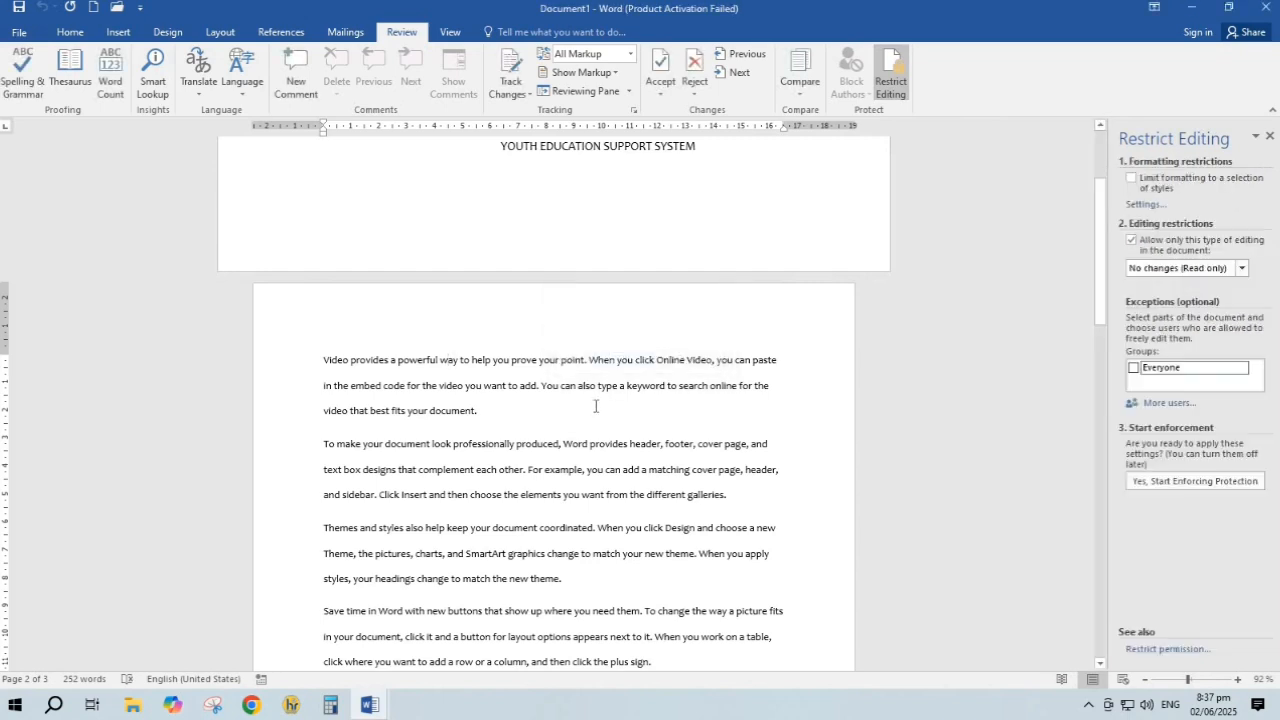
{"action": "type", "text": "b,dmbkl;vmbkl"}
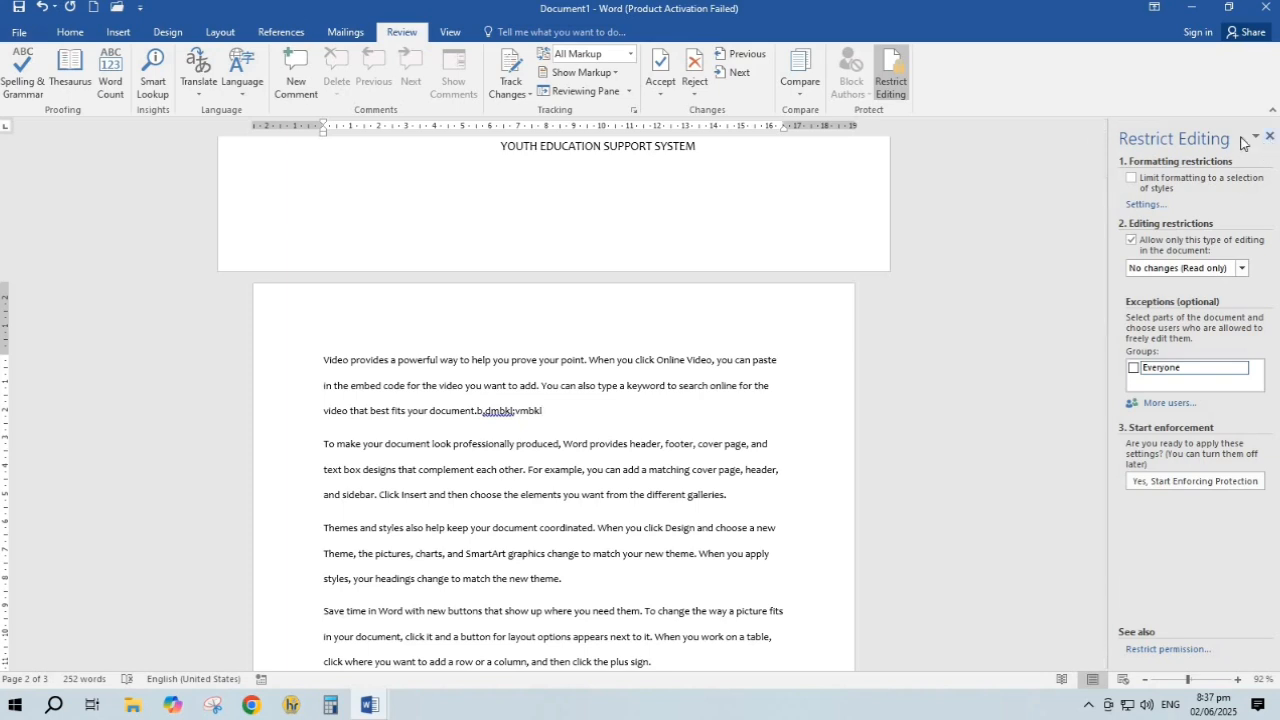
{"action": "left_click", "coordinate": [1271, 136]}
Preview Document1 in full-screen Read Mode, then close it choosing Don't Save
{"action": "left_click", "coordinate": [450, 32]}
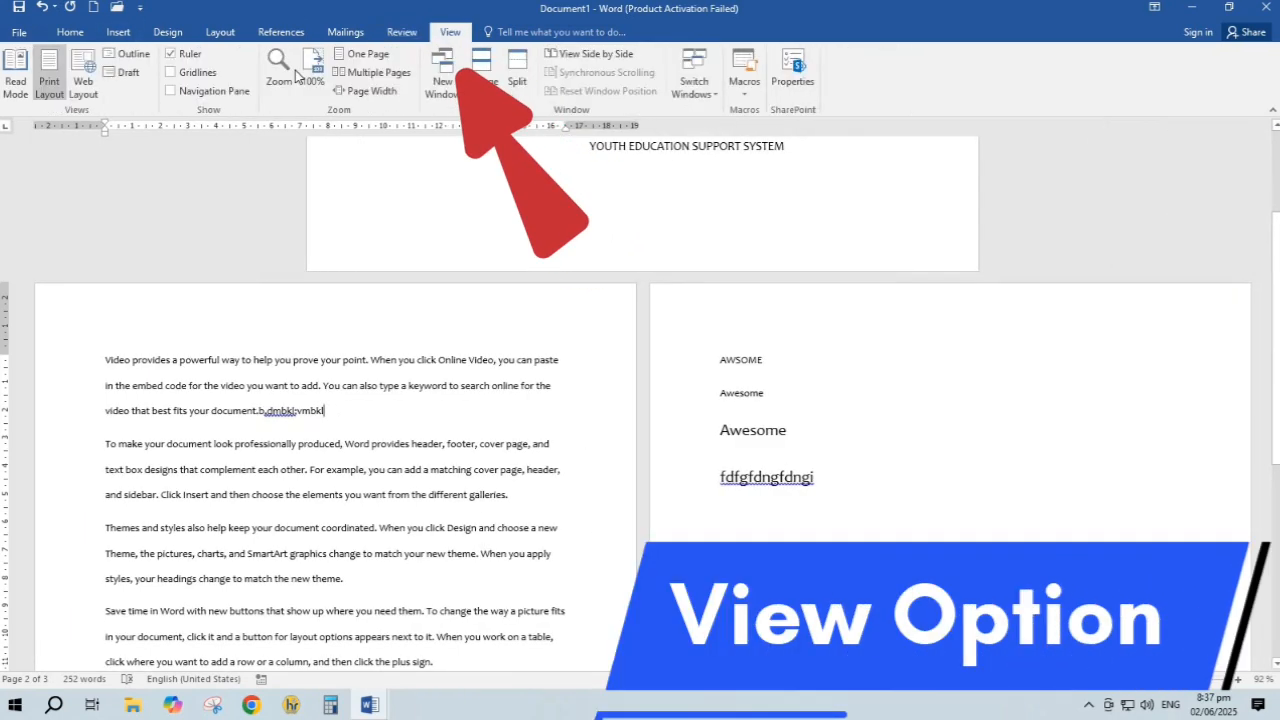
{"action": "left_click", "coordinate": [14, 86]}
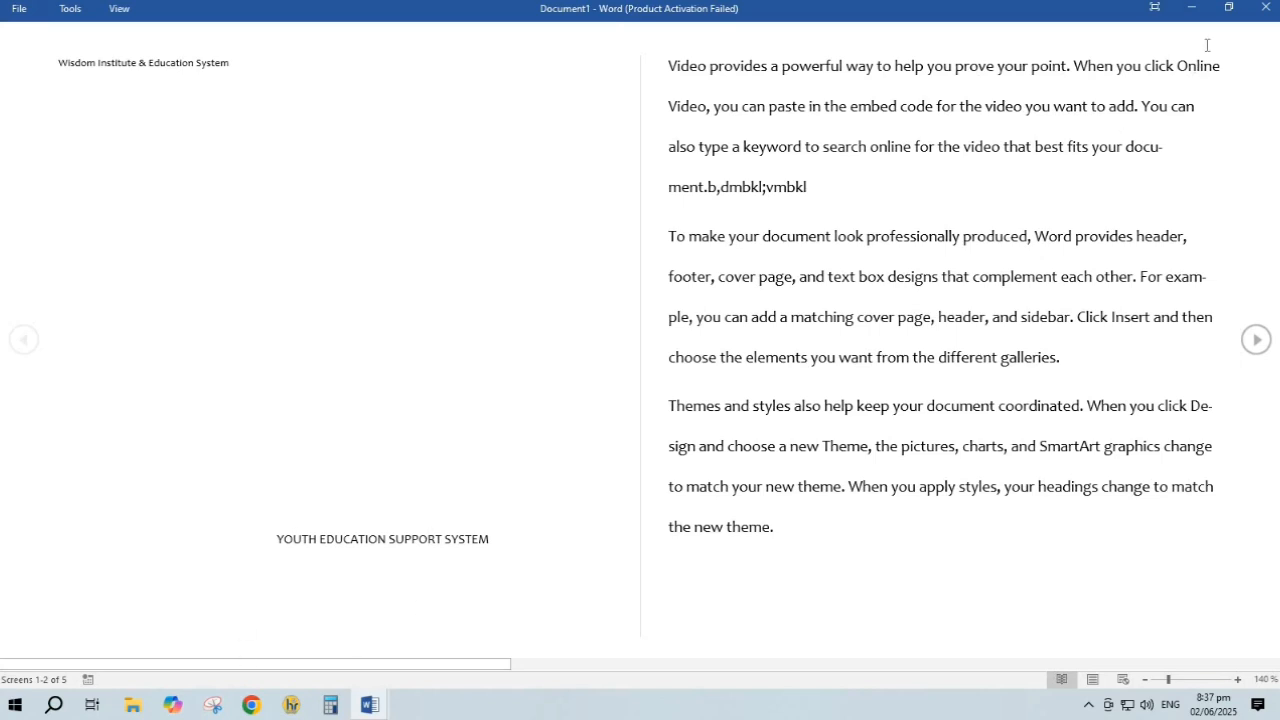
{"action": "left_click", "coordinate": [1155, 8]}
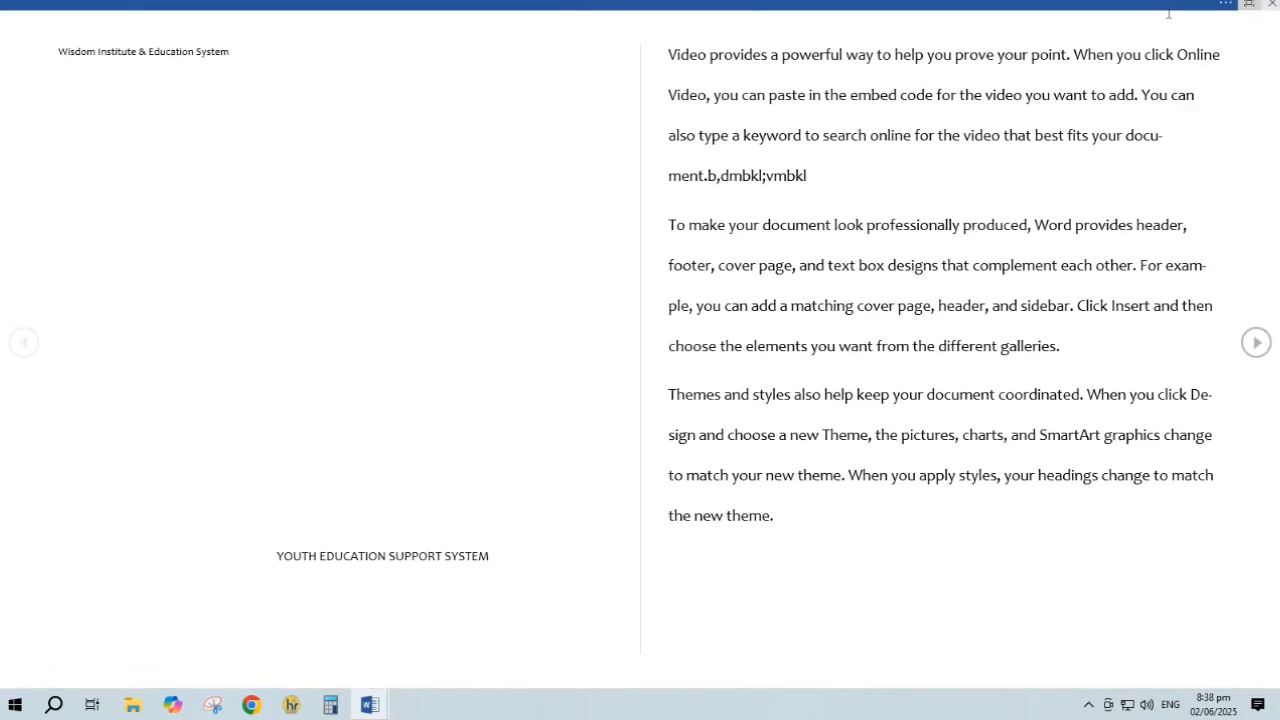
{"action": "left_click", "coordinate": [1249, 4]}
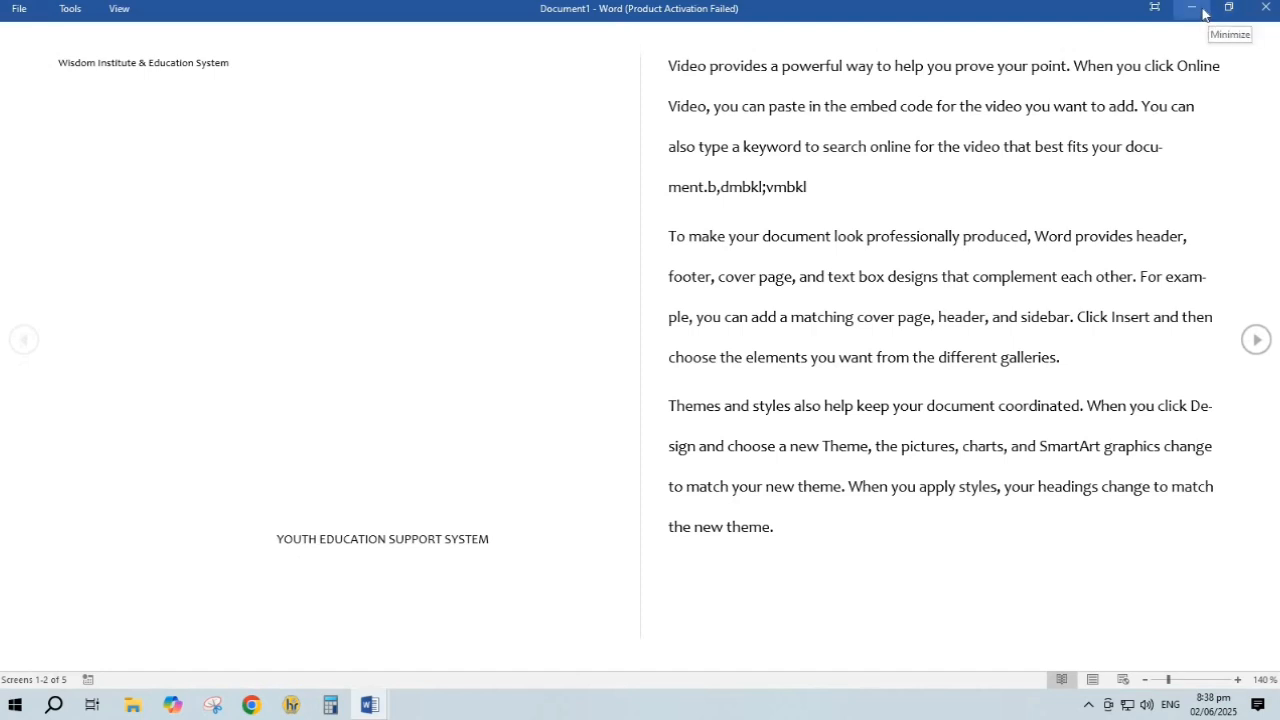
{"action": "left_click", "coordinate": [1265, 8]}
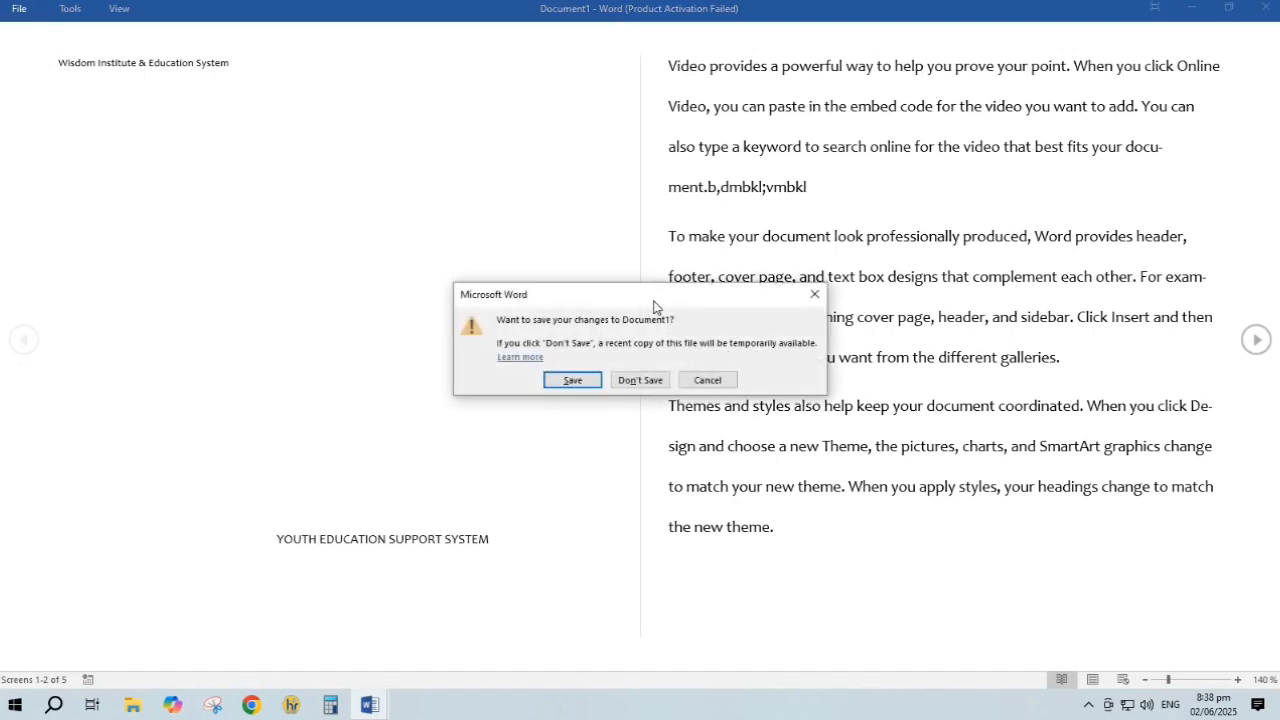
{"action": "left_click", "coordinate": [640, 380]}
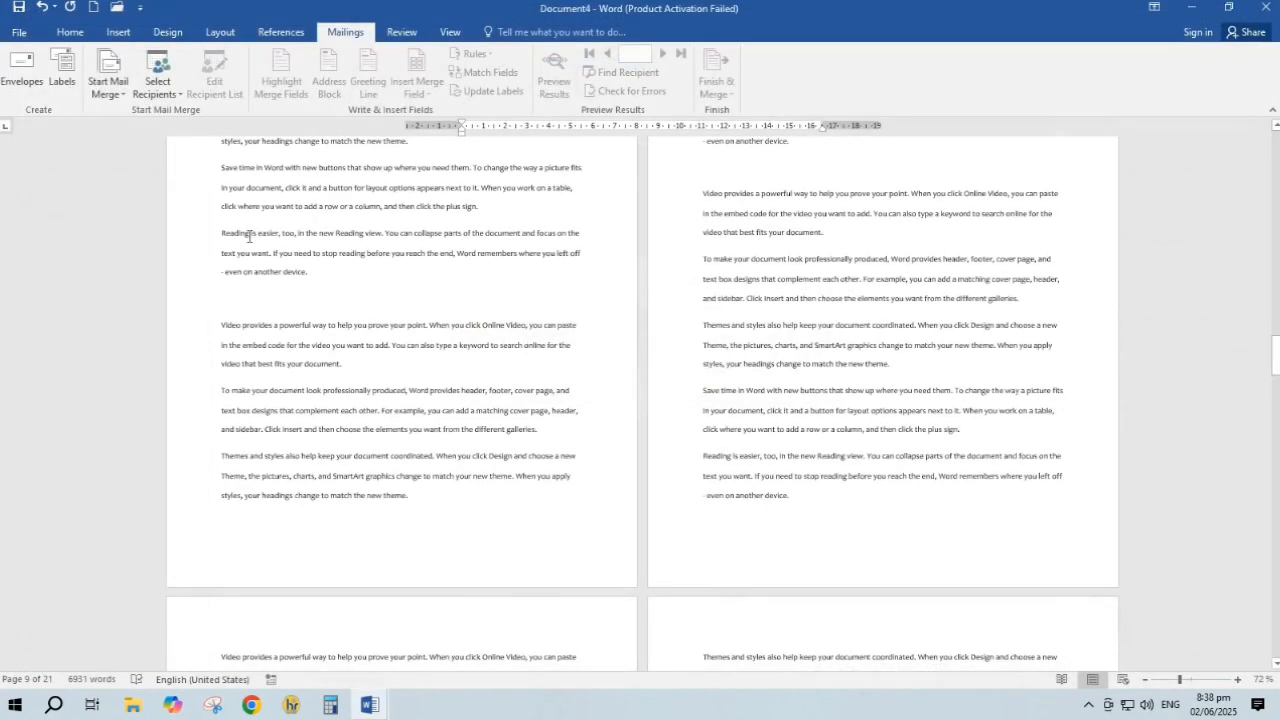
Try Web Layout and Outline views, then switch the document to Draft view
{"action": "left_click", "coordinate": [450, 32]}
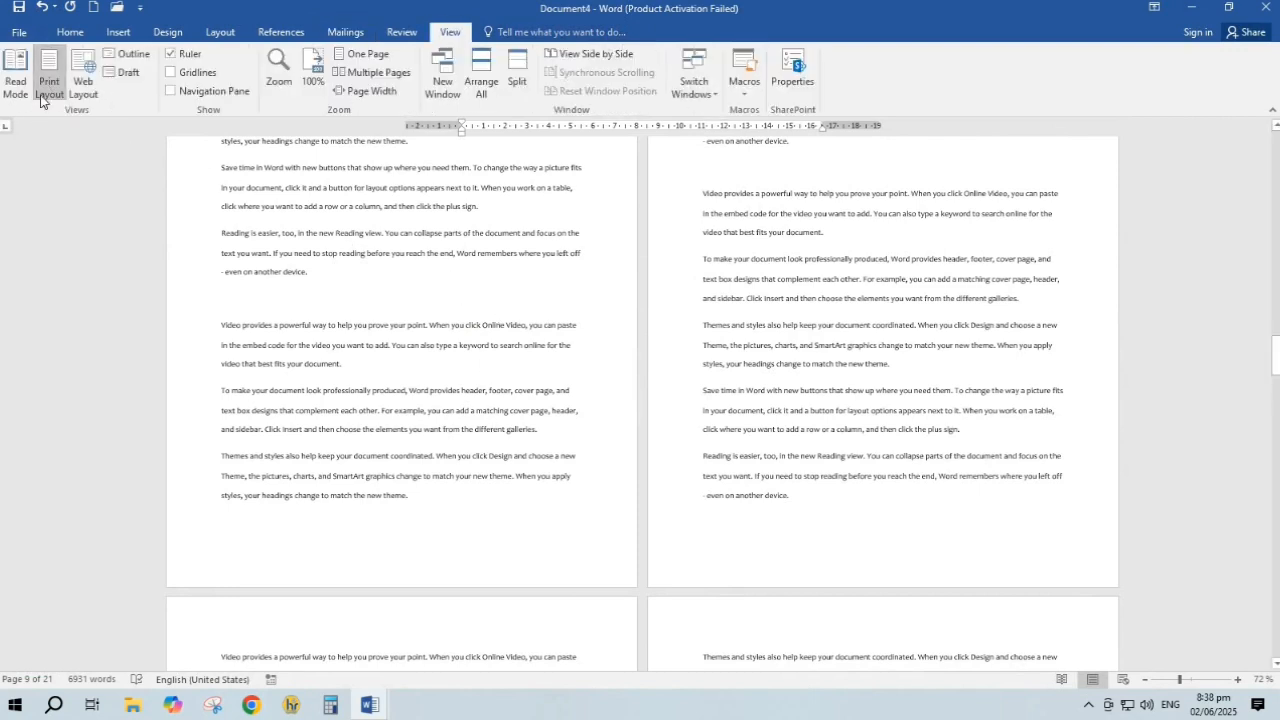
{"action": "left_click", "coordinate": [83, 80]}
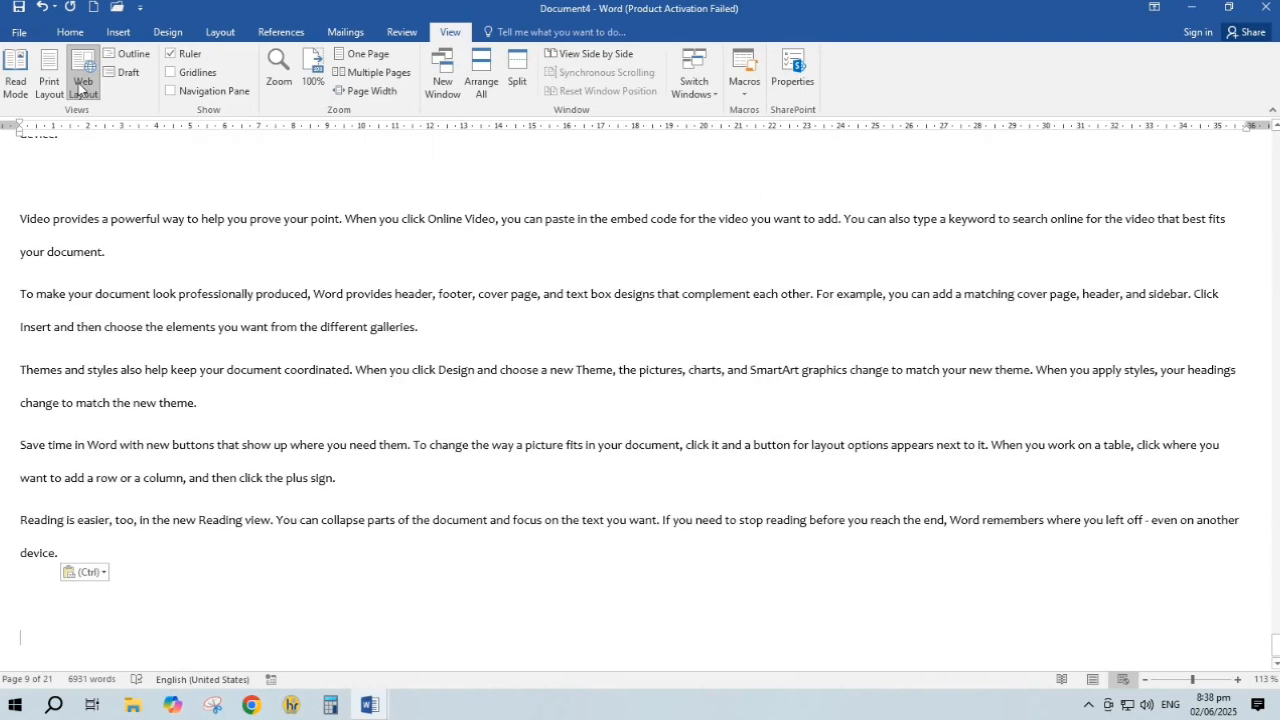
{"action": "left_click", "coordinate": [126, 56]}
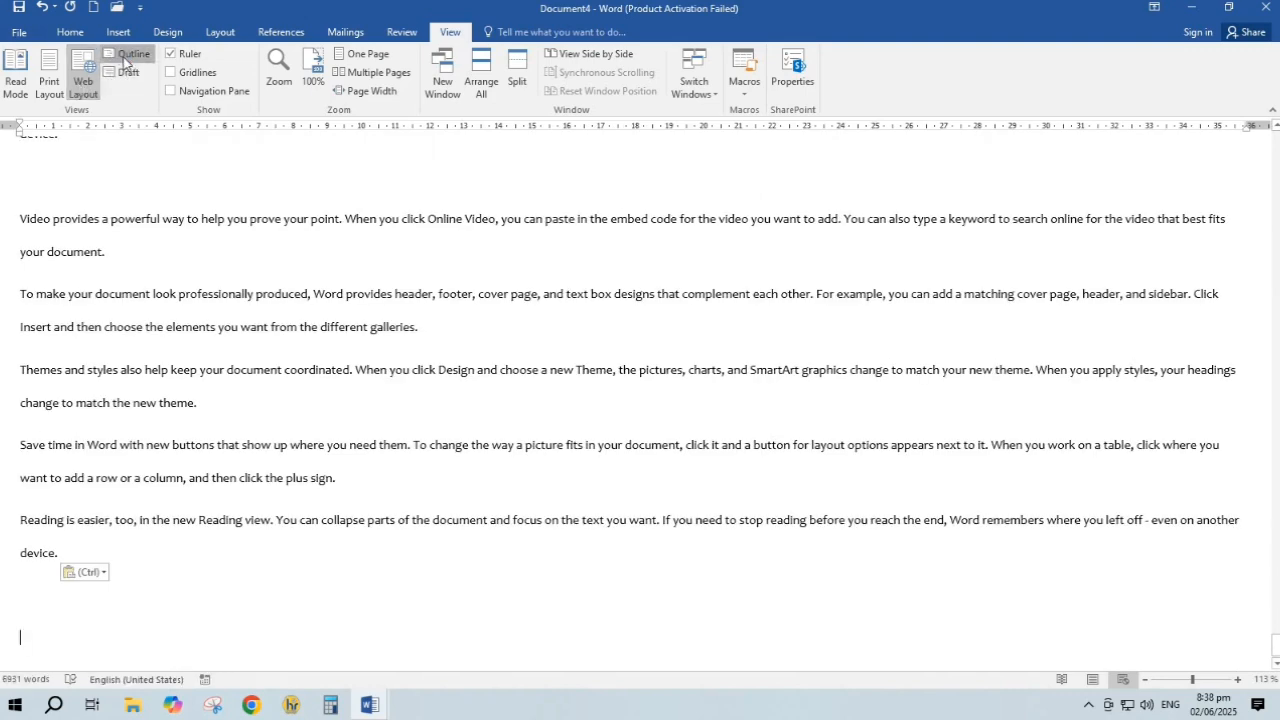
{"action": "left_click", "coordinate": [462, 72]}
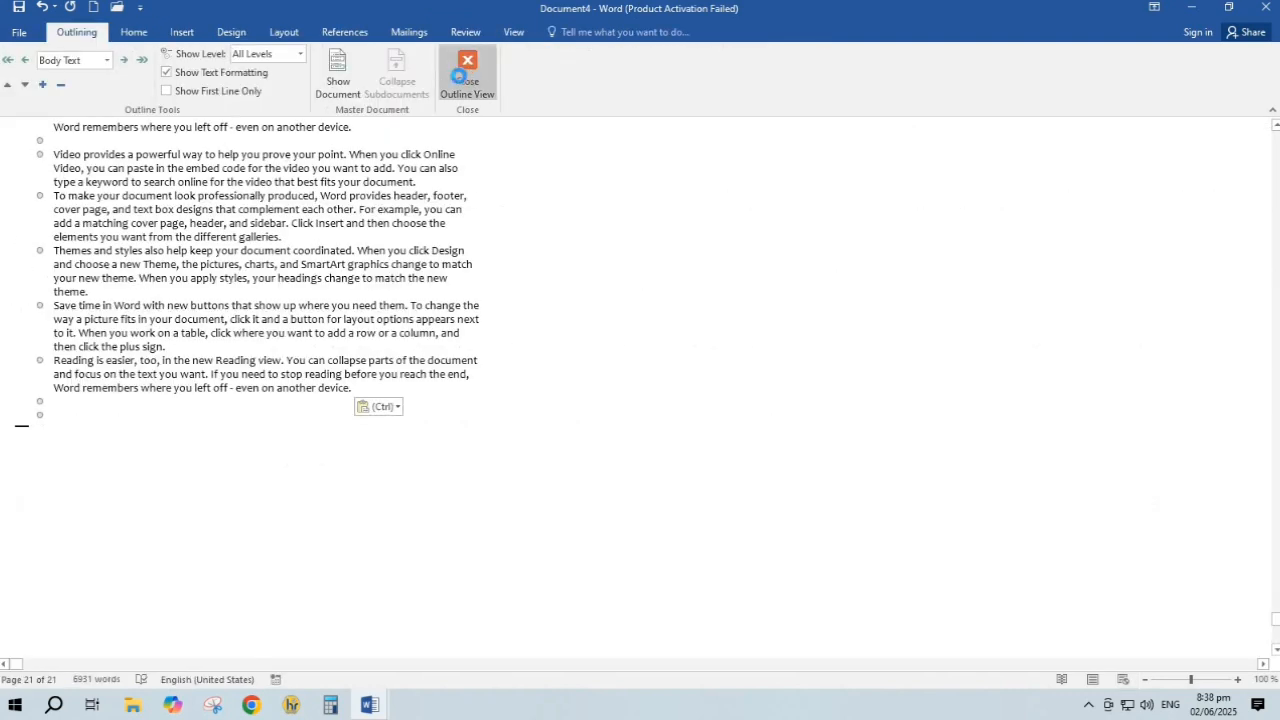
{"action": "left_click", "coordinate": [450, 31]}
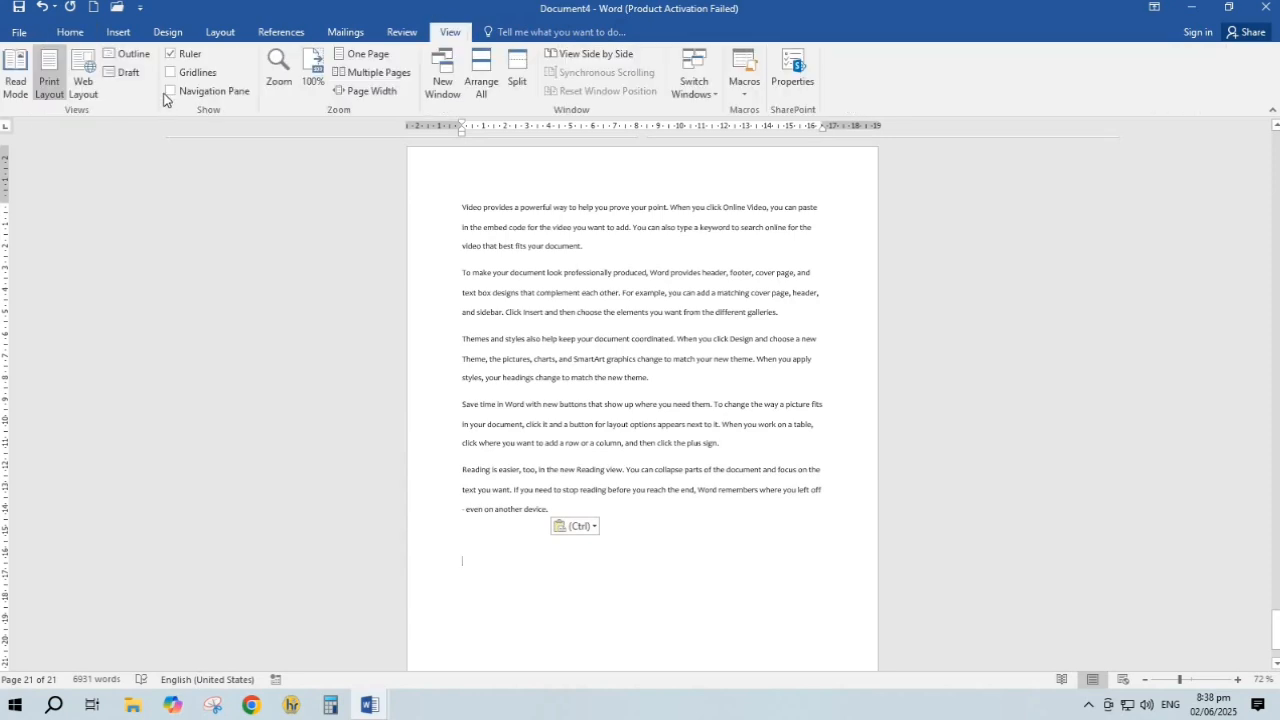
{"action": "left_click", "coordinate": [124, 72]}
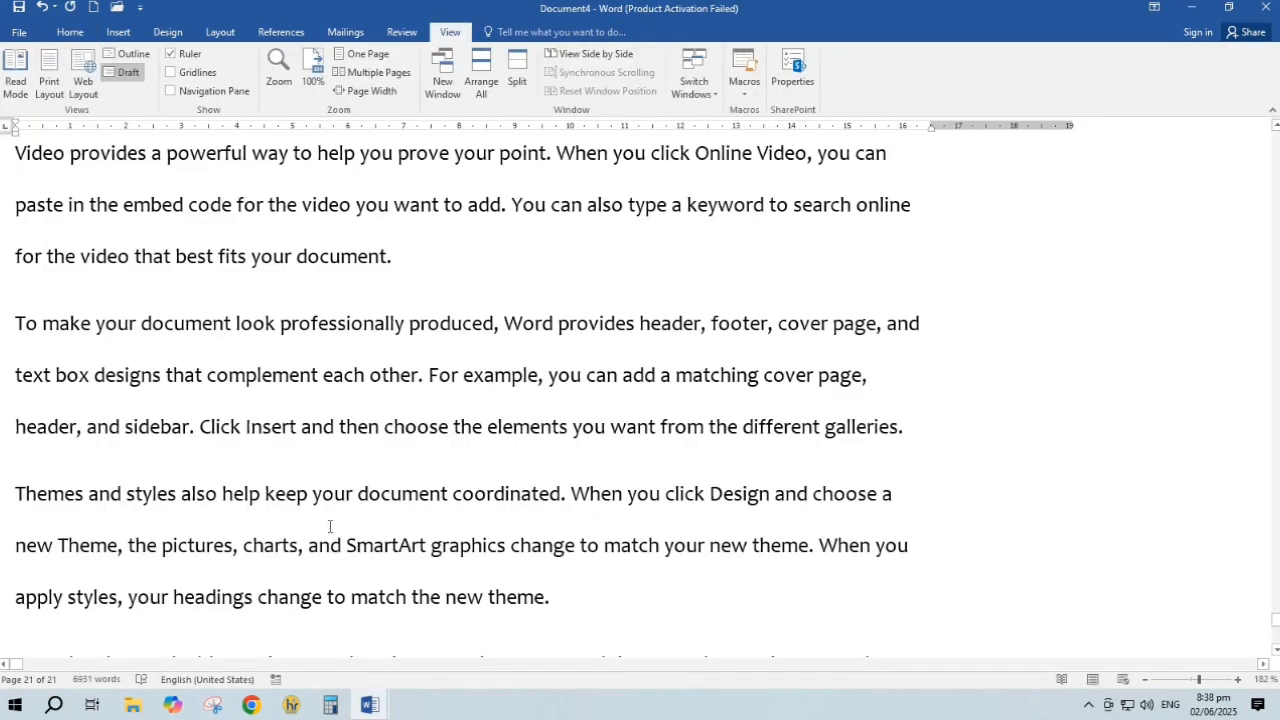
{"action": "scroll", "coordinate": [768, 403], "scroll_direction": "down", "scroll_amount": 5}
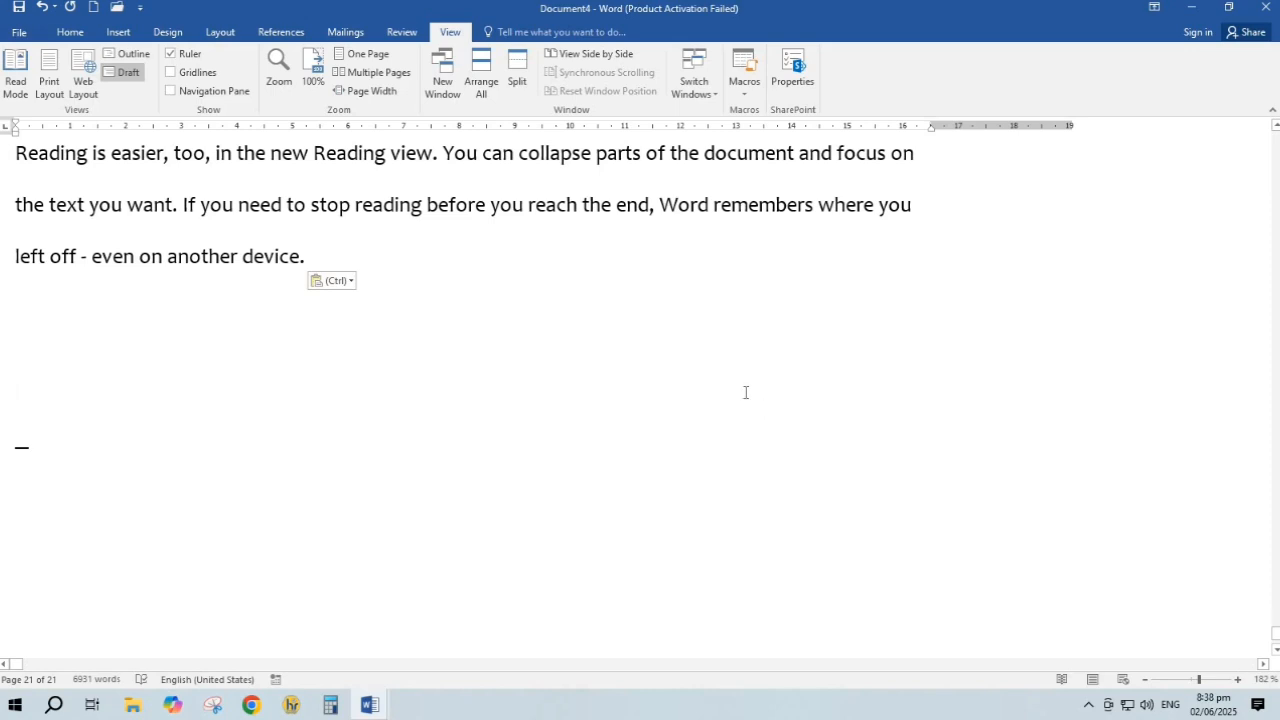
{"action": "scroll", "coordinate": [640, 390], "scroll_direction": "up", "scroll_amount": 3}
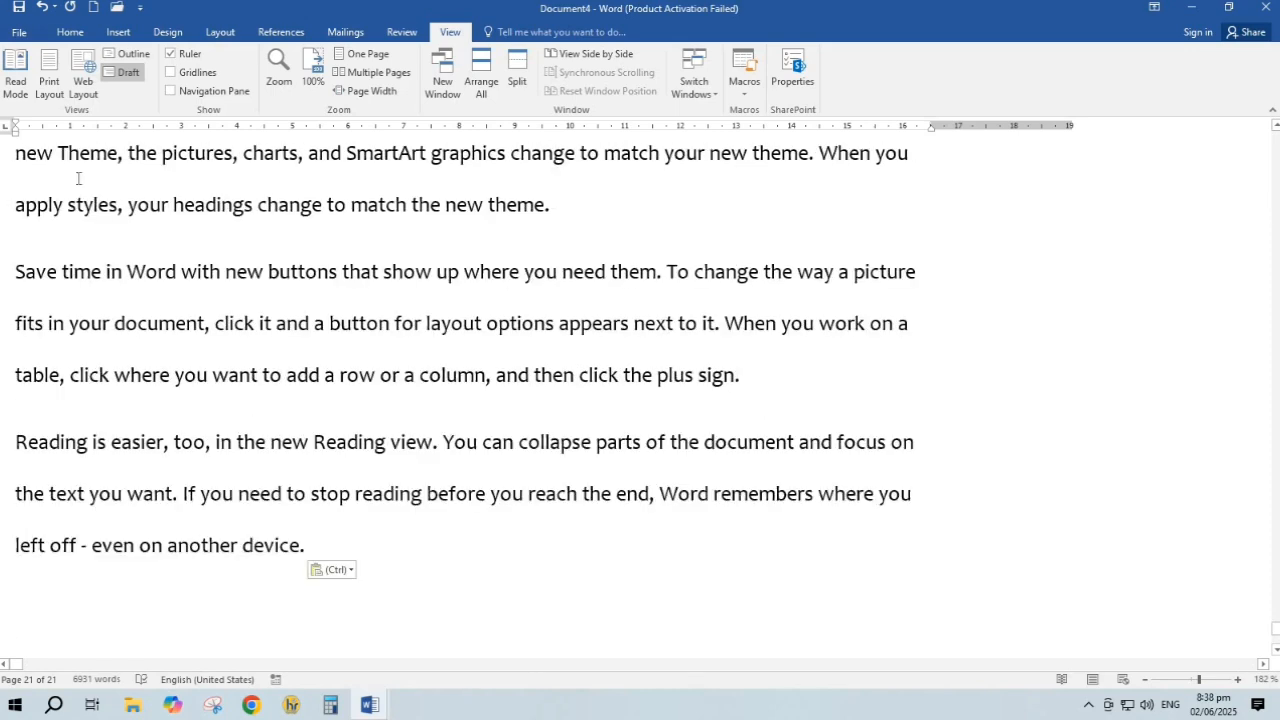
Return to Print Layout, toggle the ruler off and on, and turn on gridlines
{"action": "left_click", "coordinate": [50, 86]}
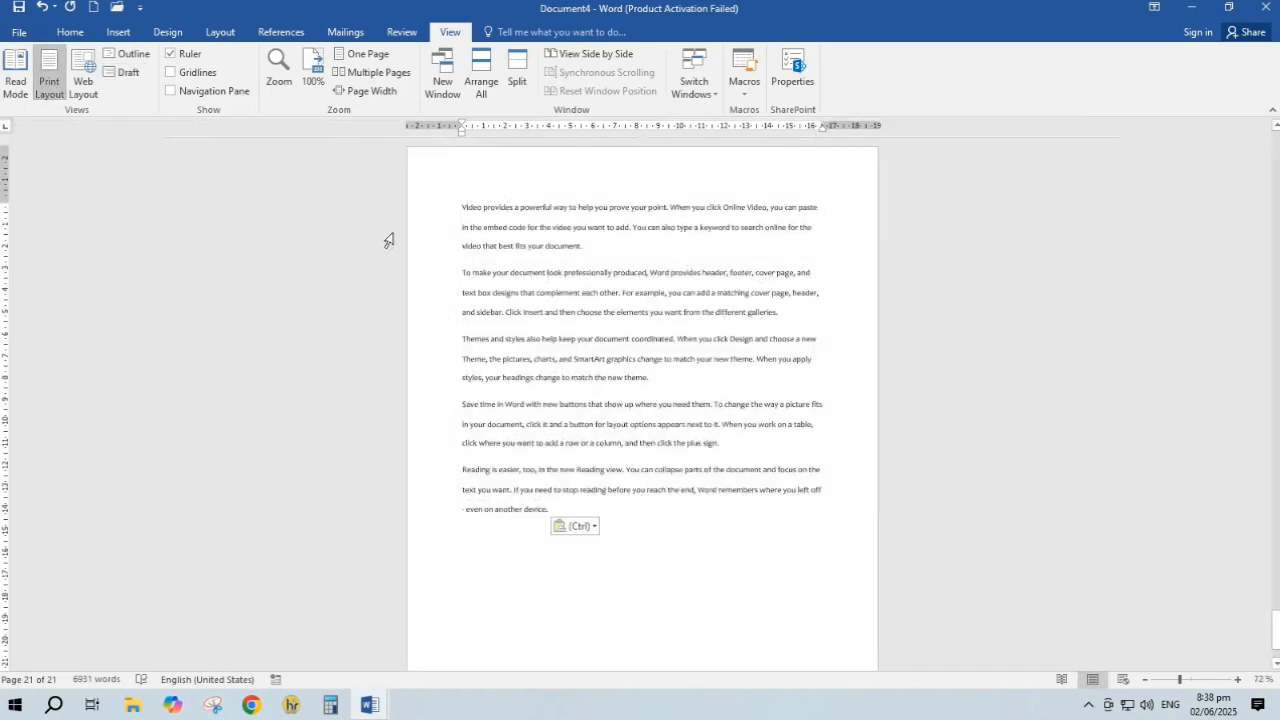
{"action": "left_click", "coordinate": [181, 58]}
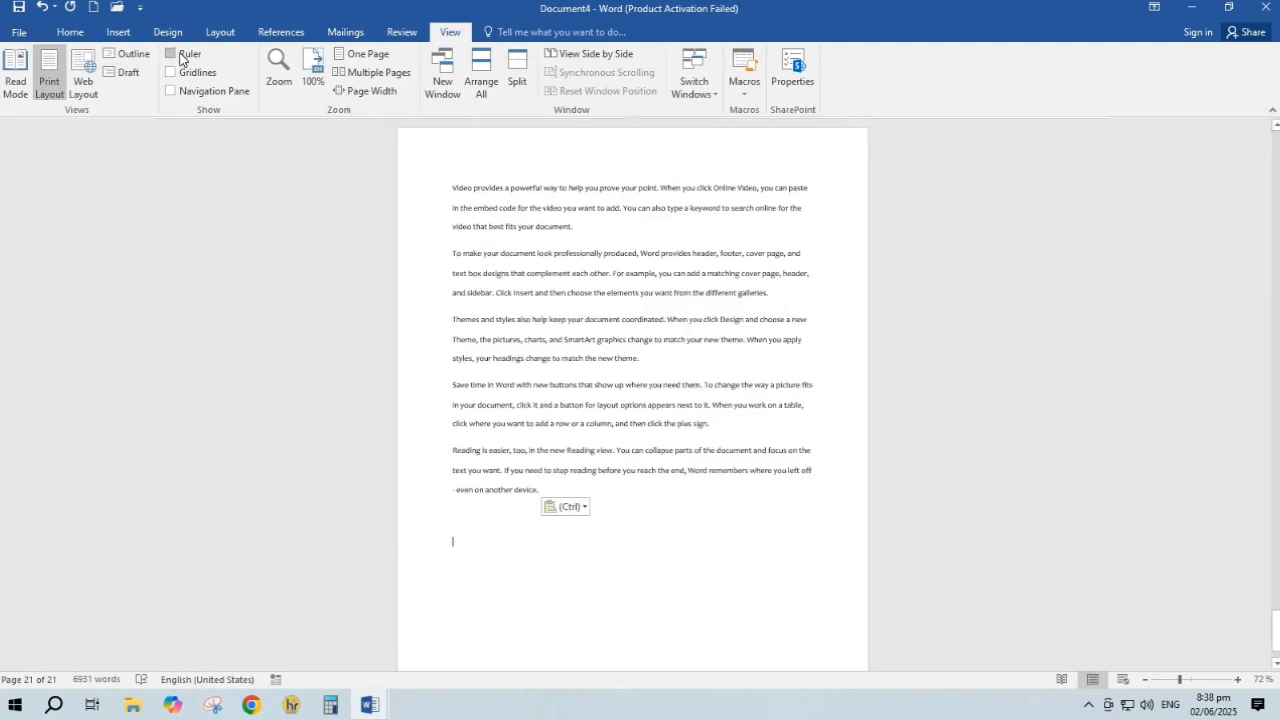
{"action": "left_click", "coordinate": [180, 56]}
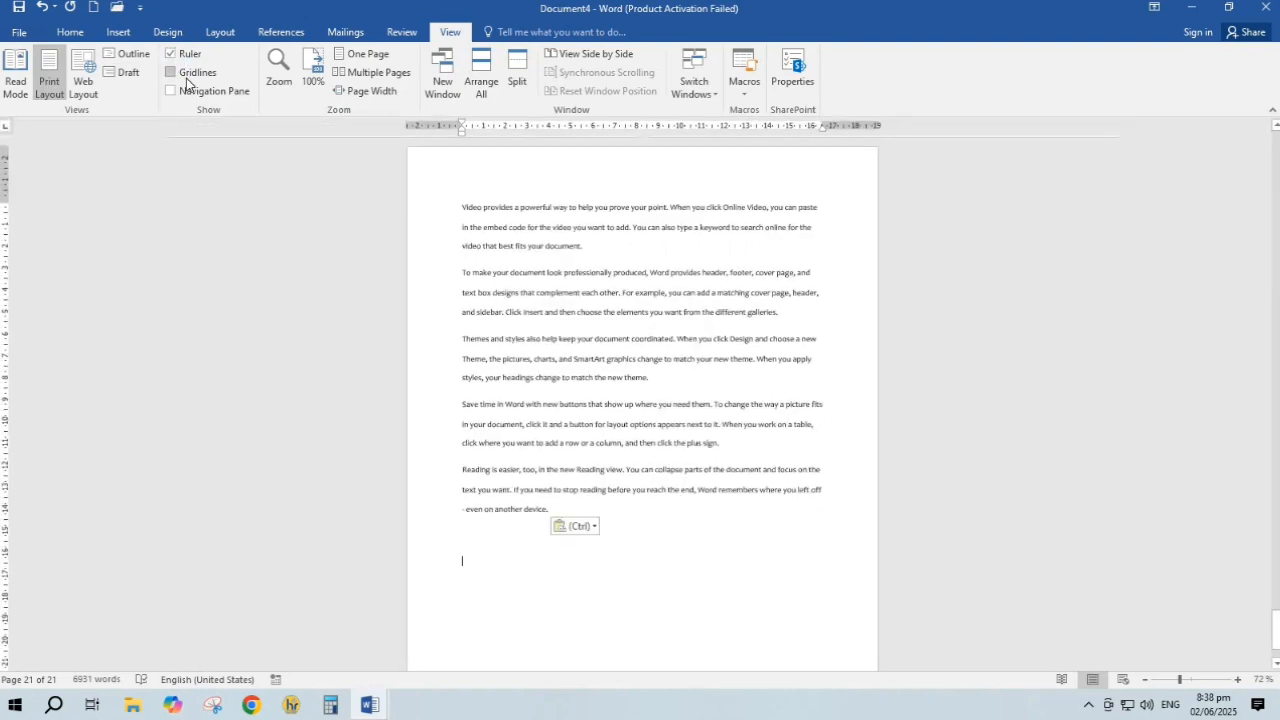
{"action": "left_click", "coordinate": [186, 77]}
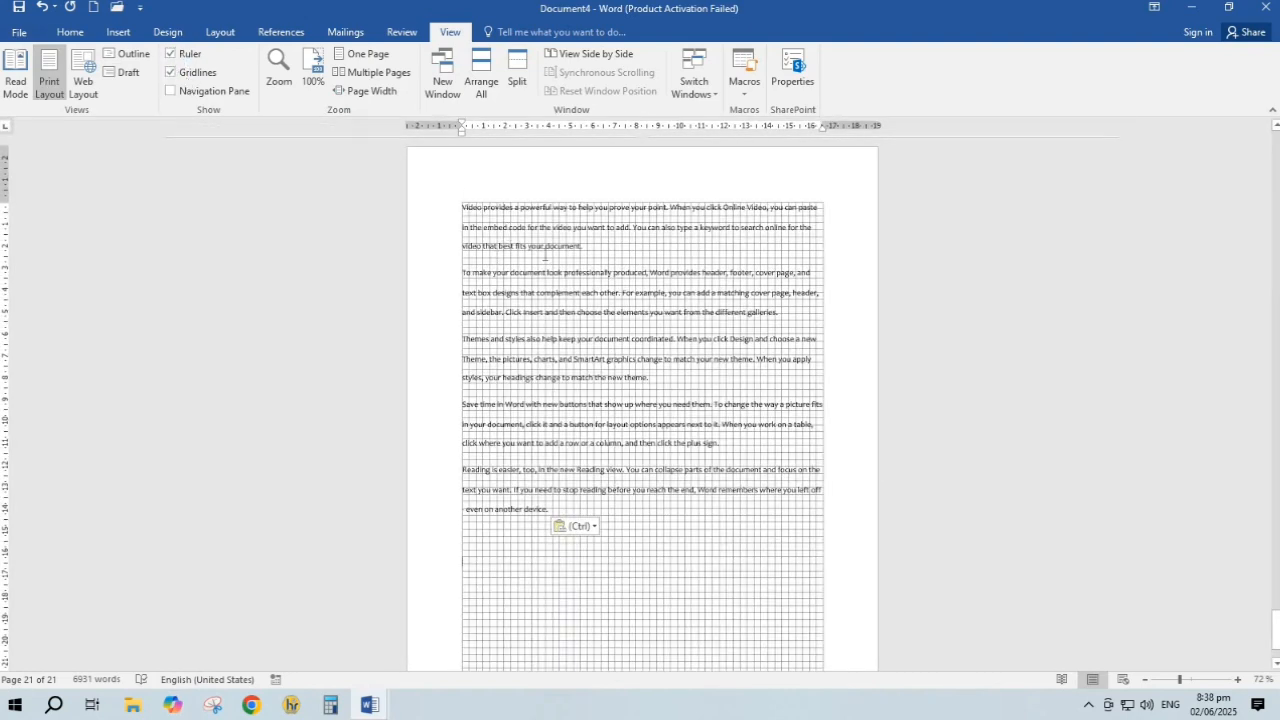
{"action": "scroll", "coordinate": [570, 260], "scroll_direction": "up", "scroll_amount": 2}
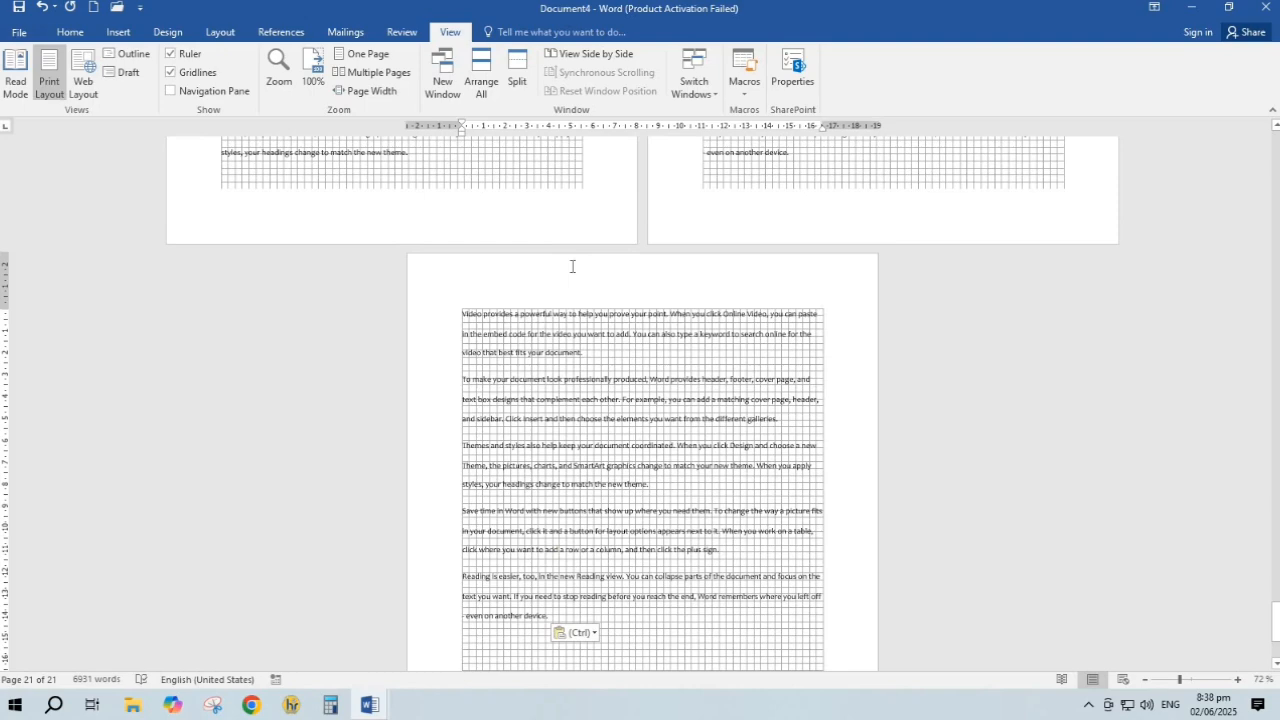
Hide the gridlines and view the document as One Page, then Multiple Pages
{"action": "scroll", "coordinate": [572, 266], "scroll_direction": "up", "scroll_amount": 6}
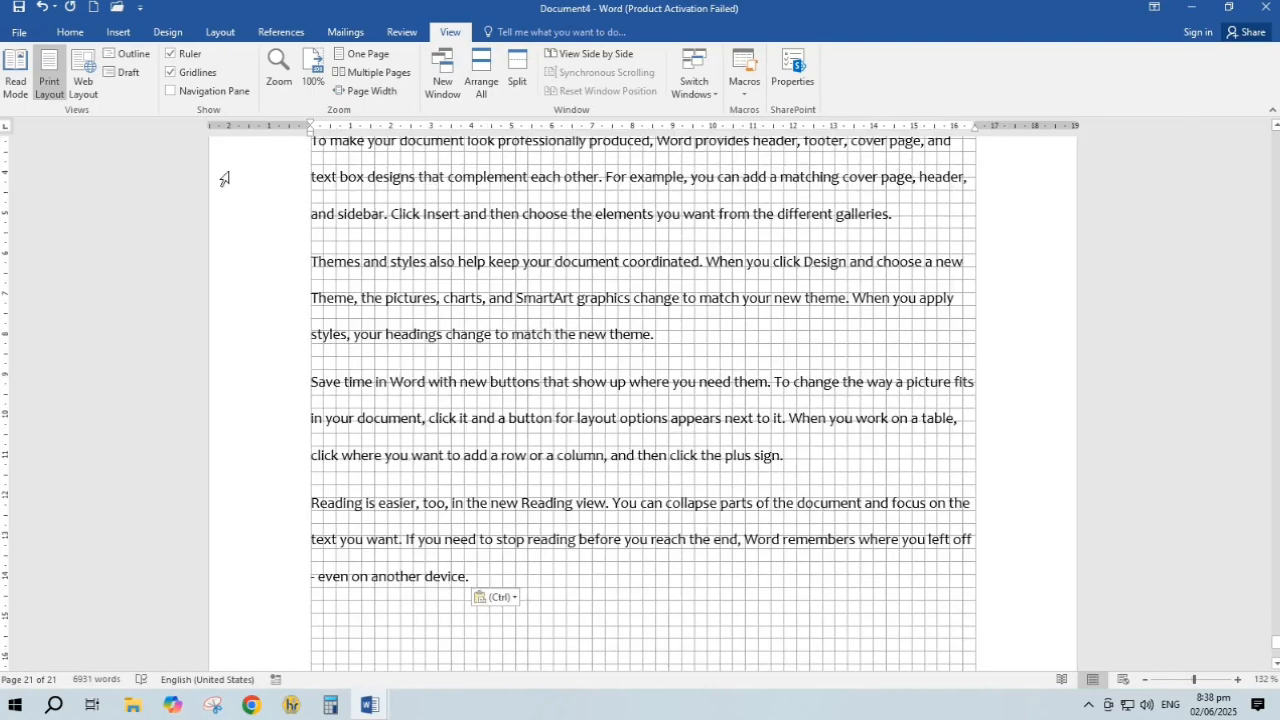
{"action": "left_click", "coordinate": [194, 77]}
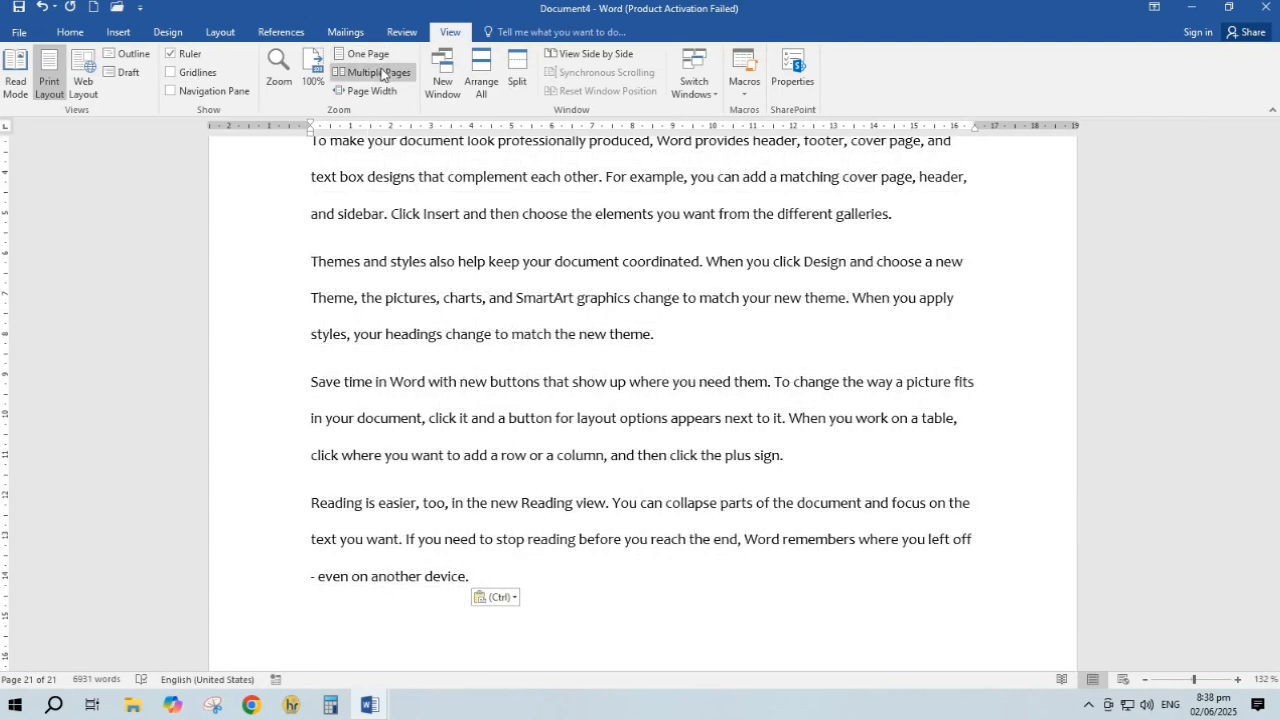
{"action": "left_click", "coordinate": [382, 57]}
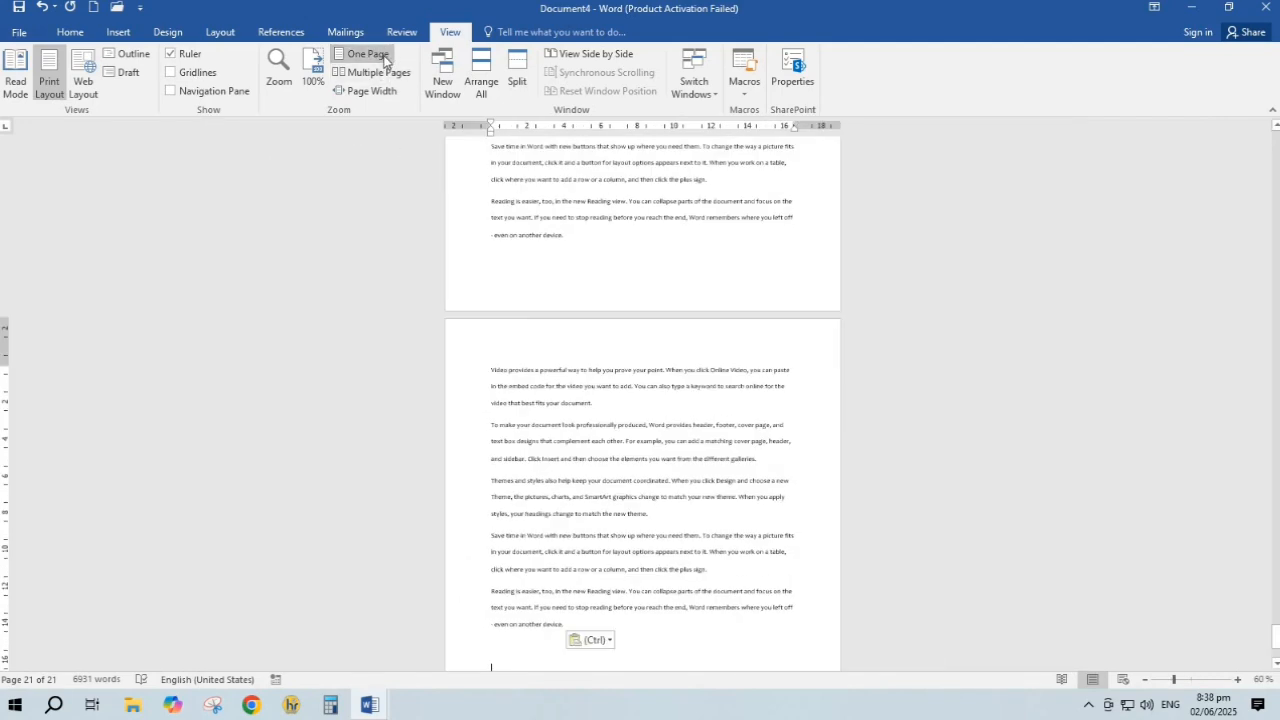
{"action": "left_click", "coordinate": [380, 74]}
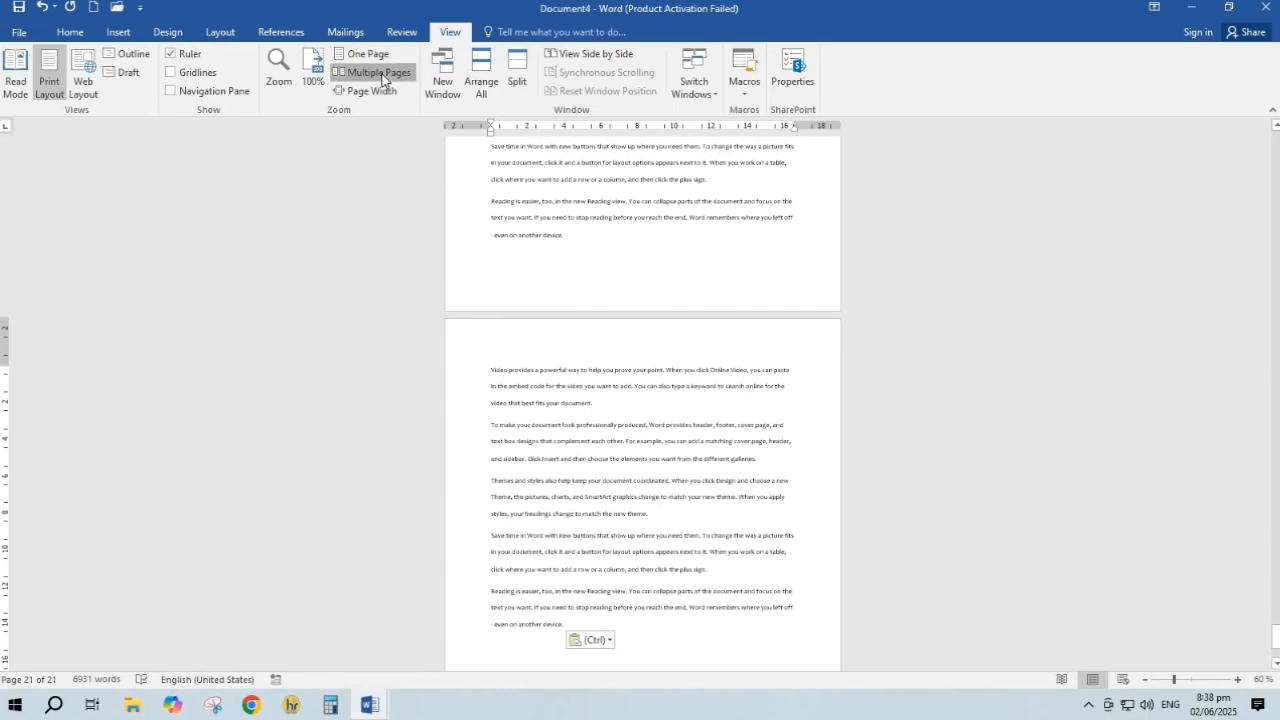
Zoom to Page Width, then open and cancel the Zoom dialog
{"action": "key", "text": "ctrl+v"}
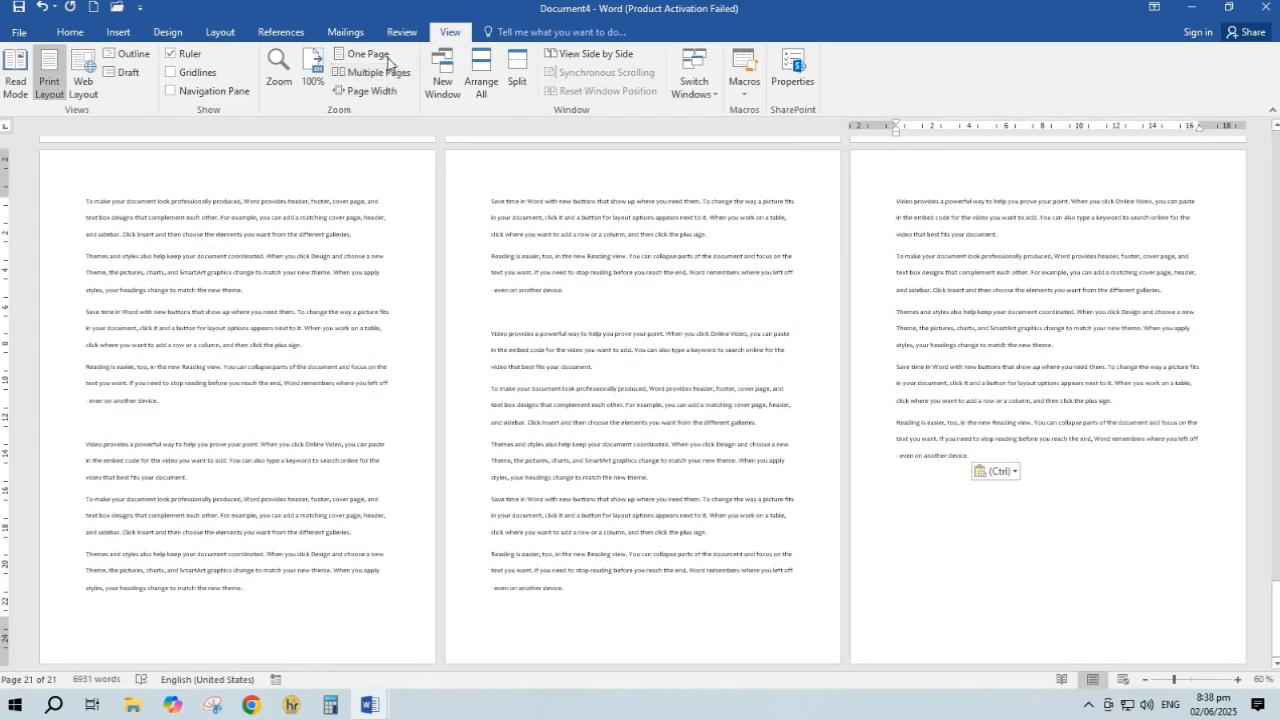
{"action": "left_click", "coordinate": [383, 94]}
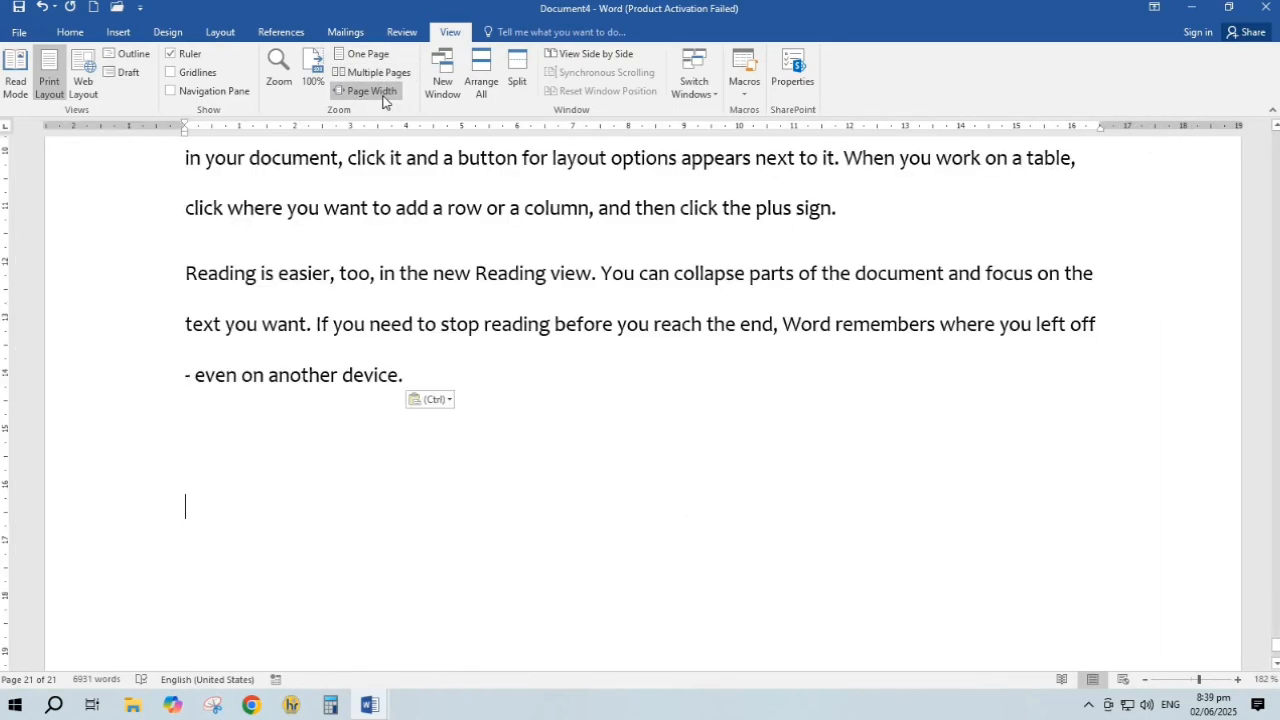
{"action": "left_click", "coordinate": [278, 90]}
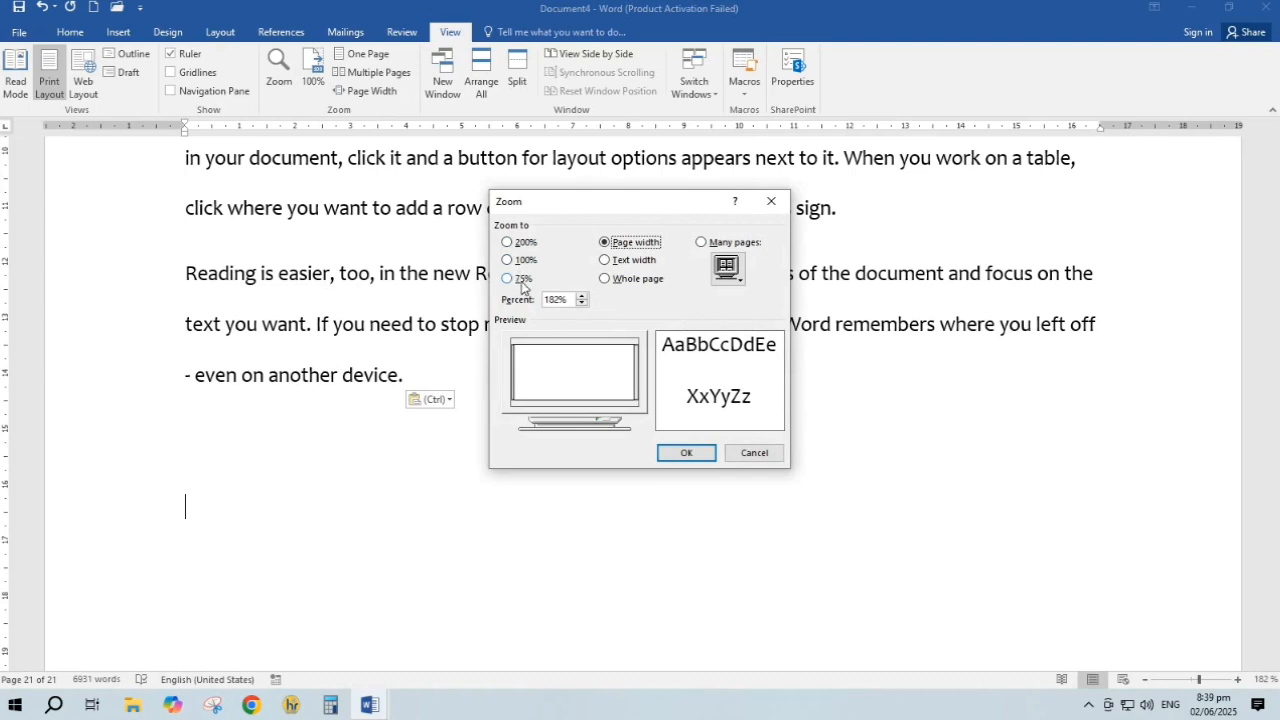
{"action": "left_click", "coordinate": [751, 452]}
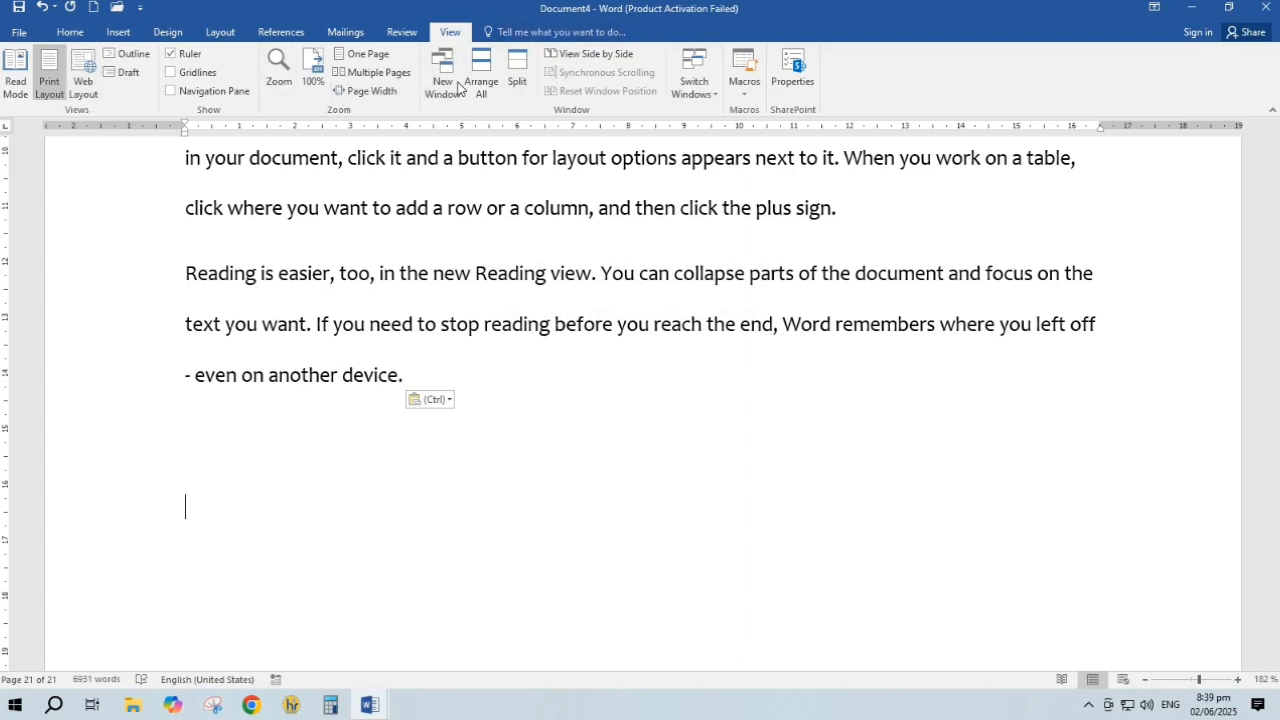
Open the document in two new windows, Document4:2 and Document4:3, maximizing the newest
{"action": "left_click", "coordinate": [453, 86]}
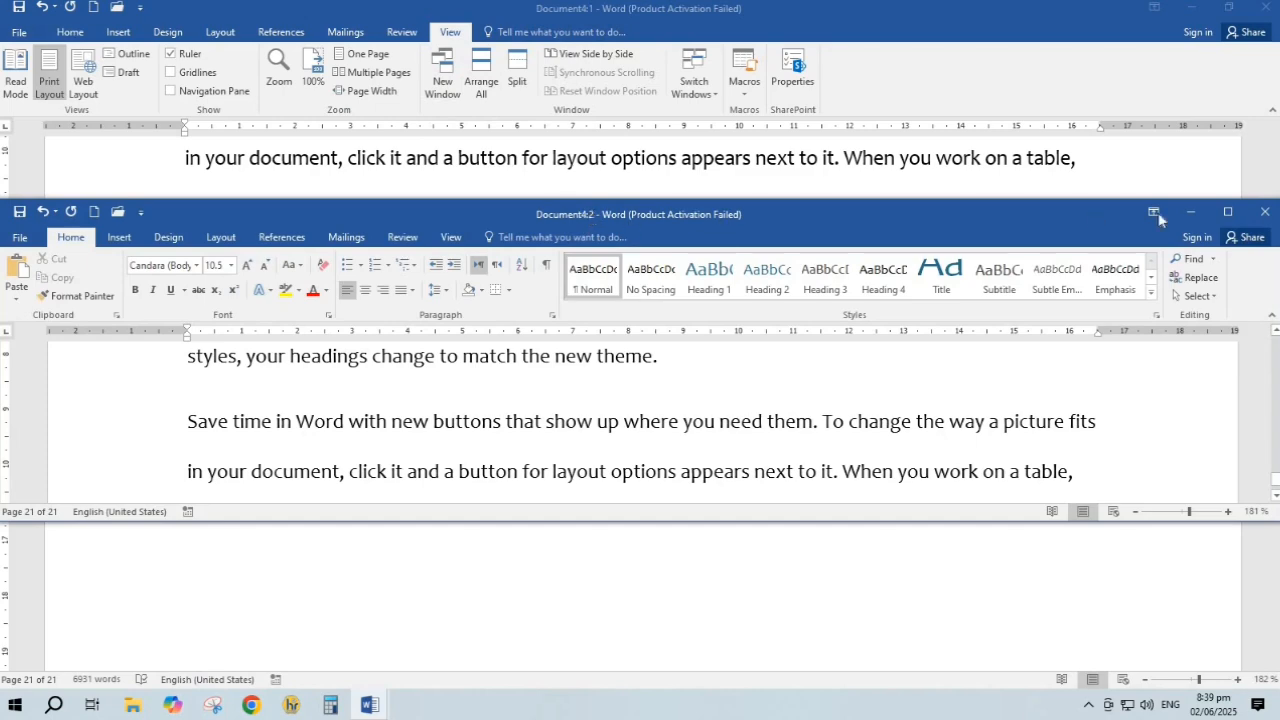
{"action": "left_click", "coordinate": [450, 32]}
{"action": "left_click", "coordinate": [448, 80]}
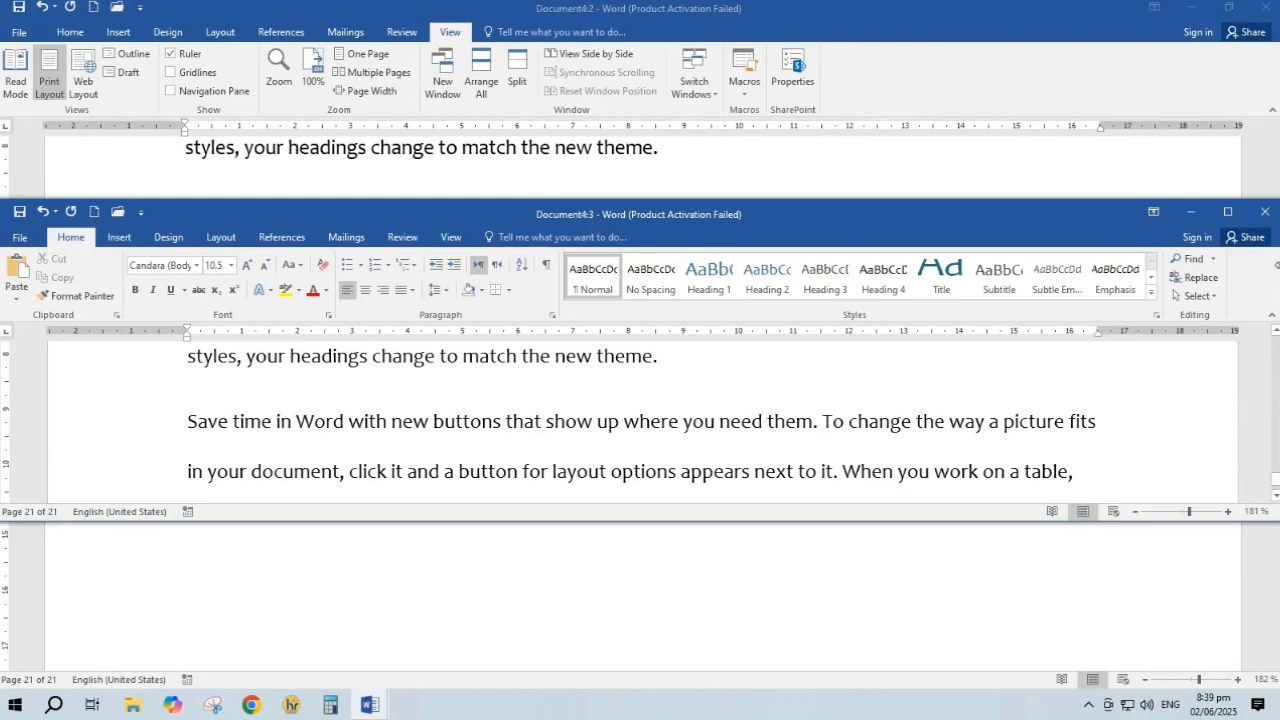
{"action": "left_click", "coordinate": [1240, 212]}
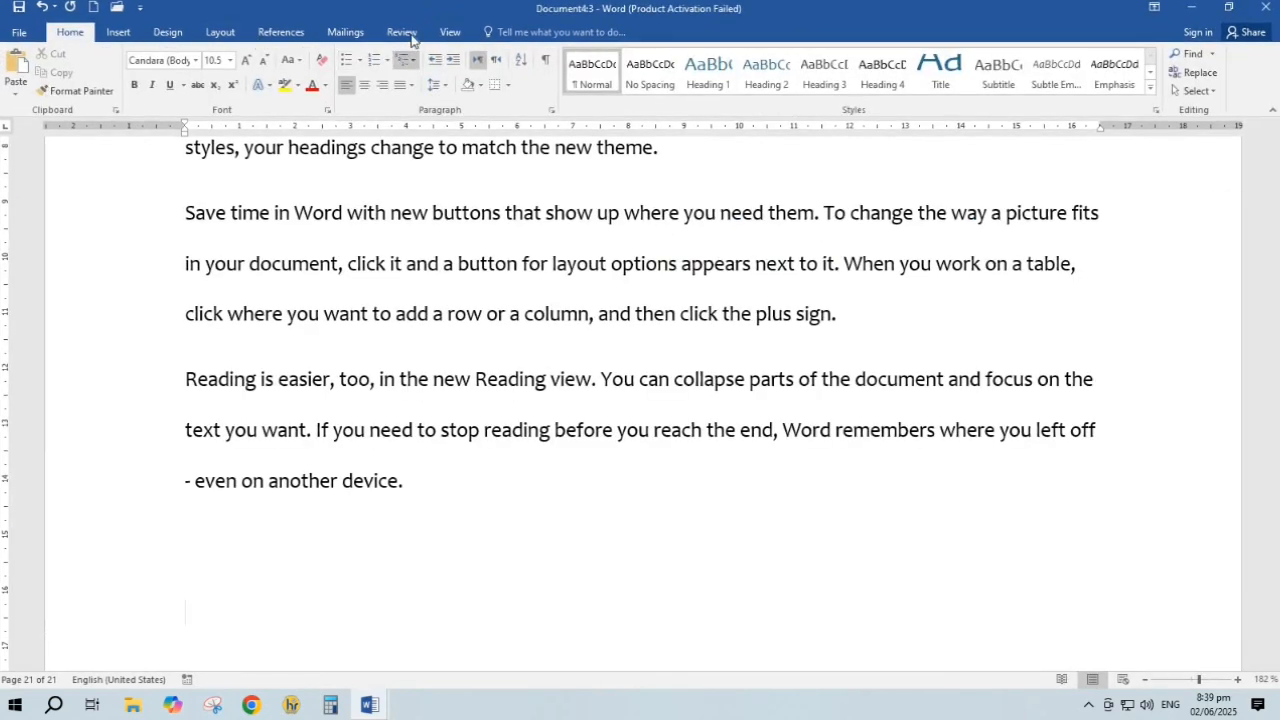
Tile all Word windows with Arrange All, then maximize Document4:3
{"action": "left_click", "coordinate": [450, 32]}
{"action": "left_click", "coordinate": [482, 70]}
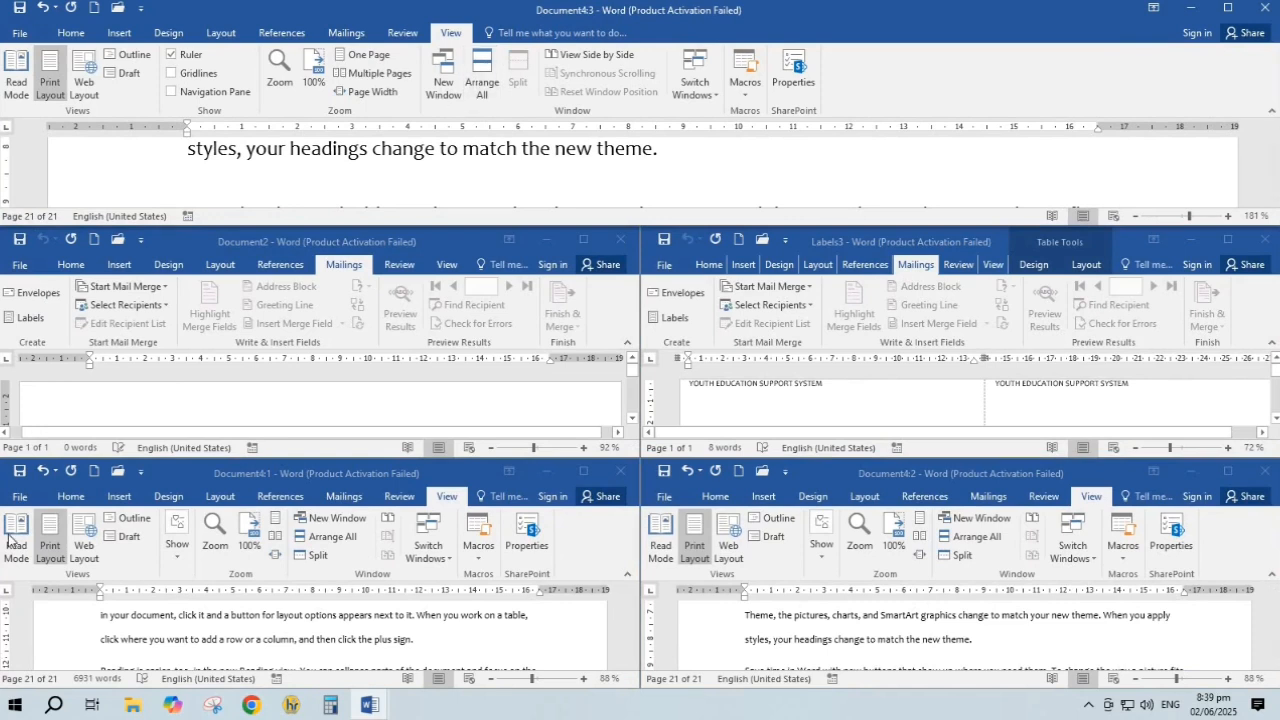
{"action": "left_click", "coordinate": [584, 241]}
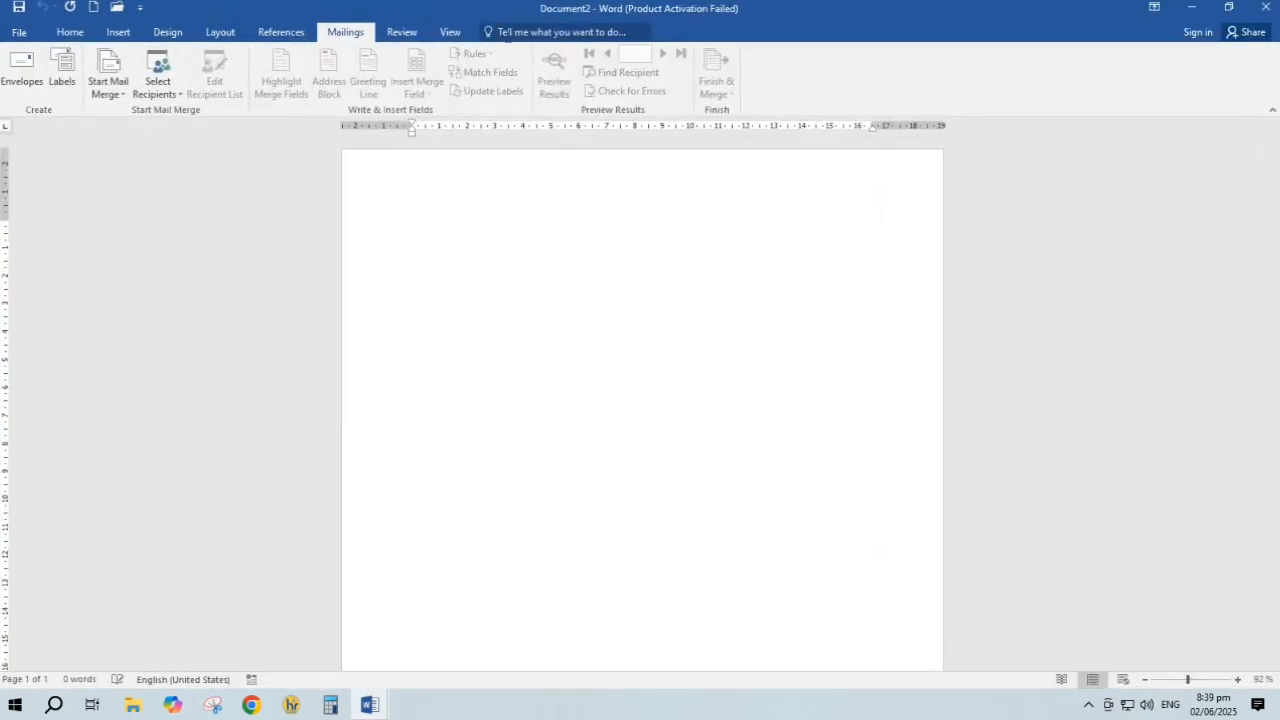
{"action": "left_click", "coordinate": [1229, 8]}
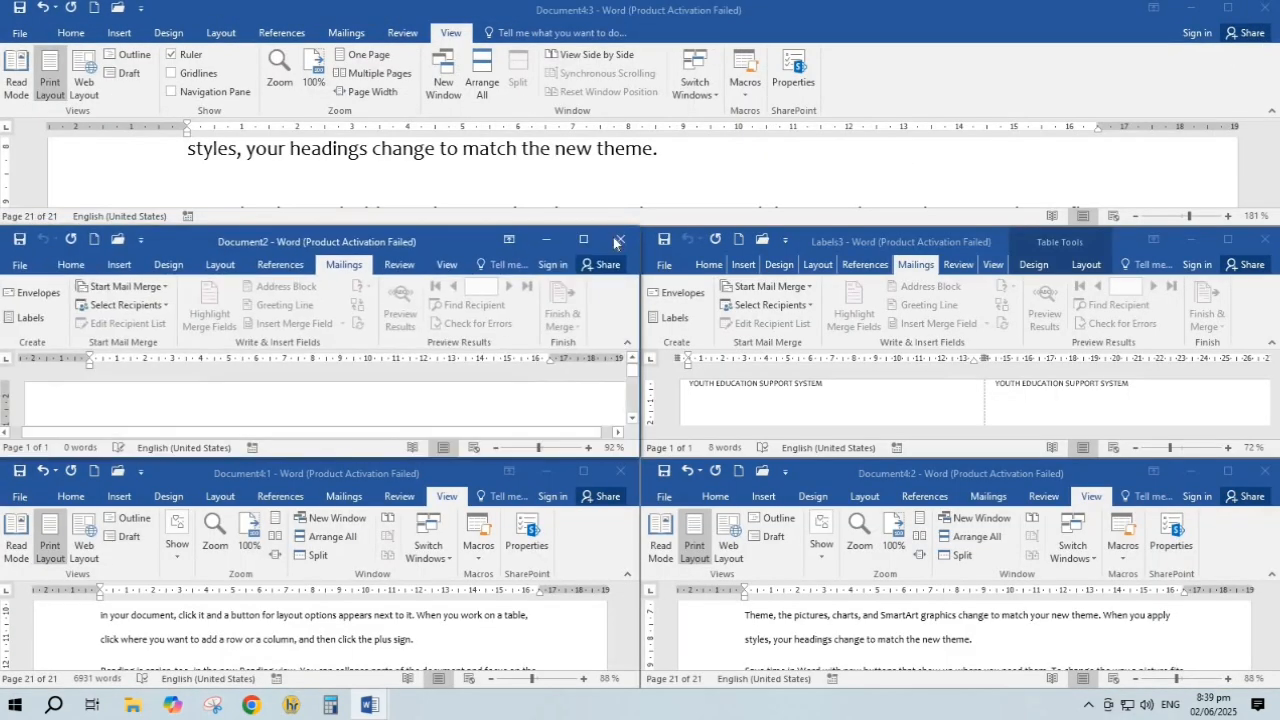
{"action": "left_click", "coordinate": [1227, 9]}
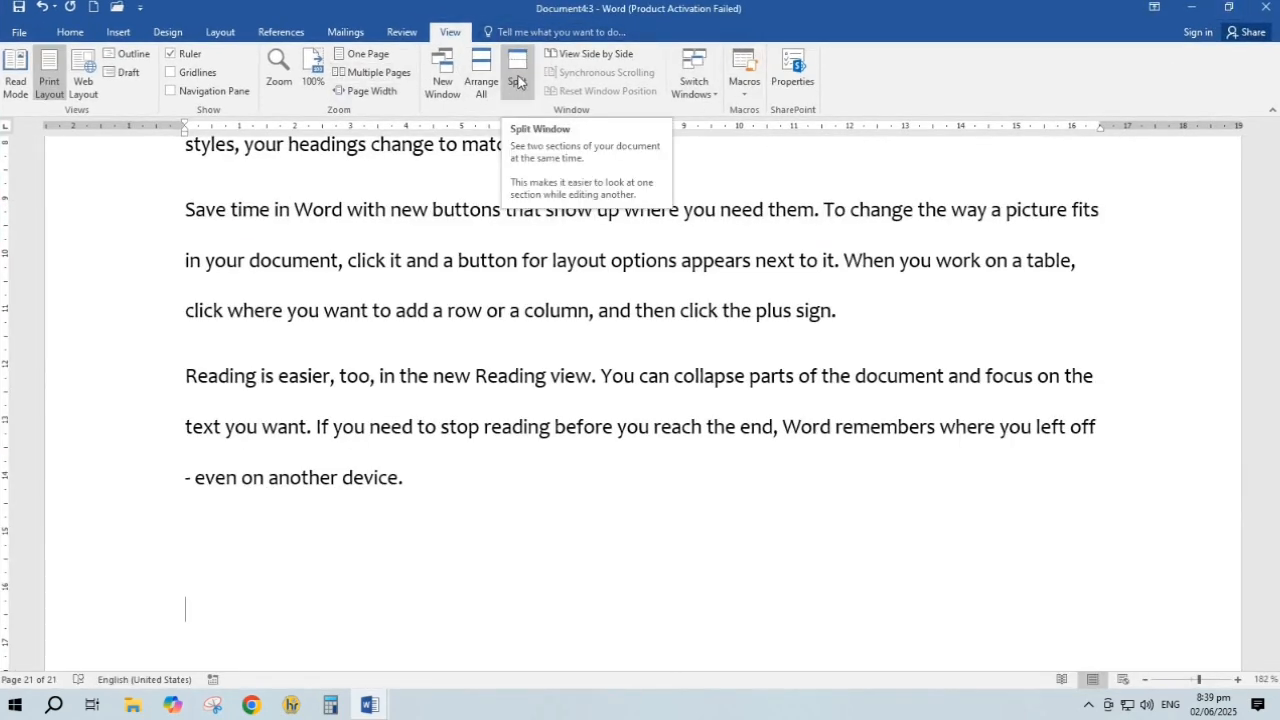
Split Document4:3 into two panes, scroll them, then remove the split
{"action": "left_click", "coordinate": [517, 82]}
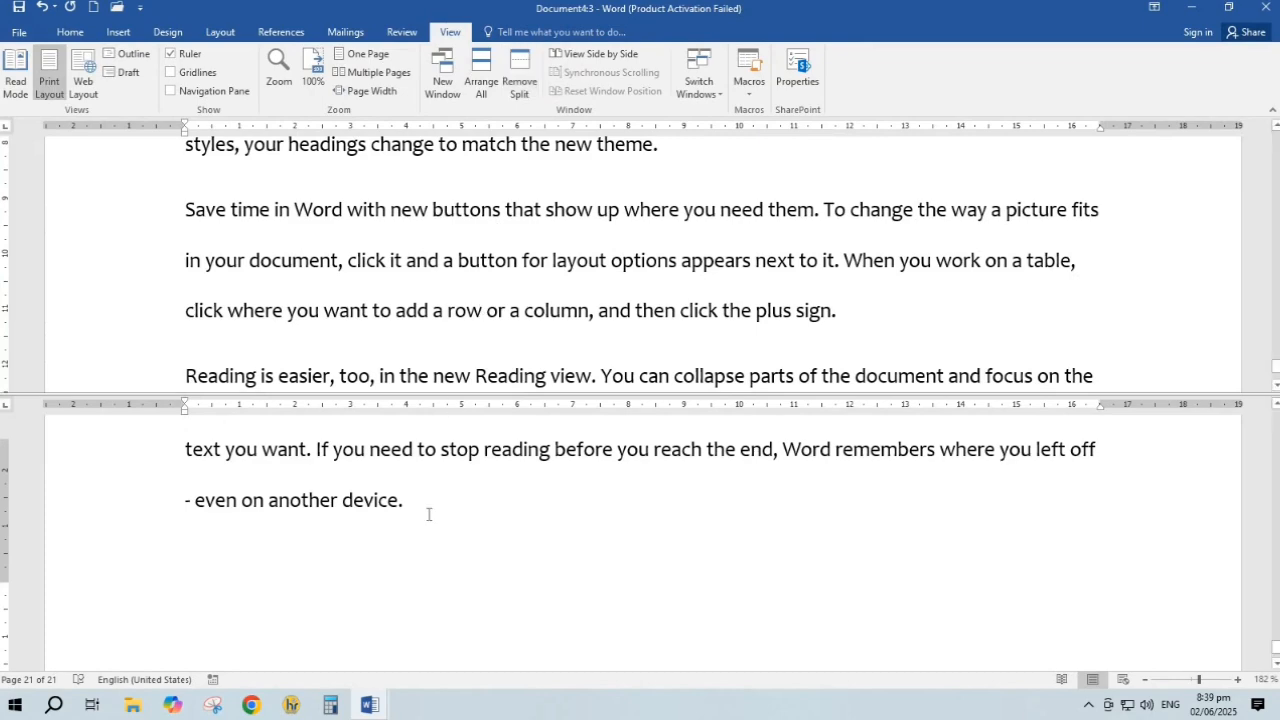
{"action": "scroll", "coordinate": [529, 430], "scroll_direction": "up", "scroll_amount": 5}
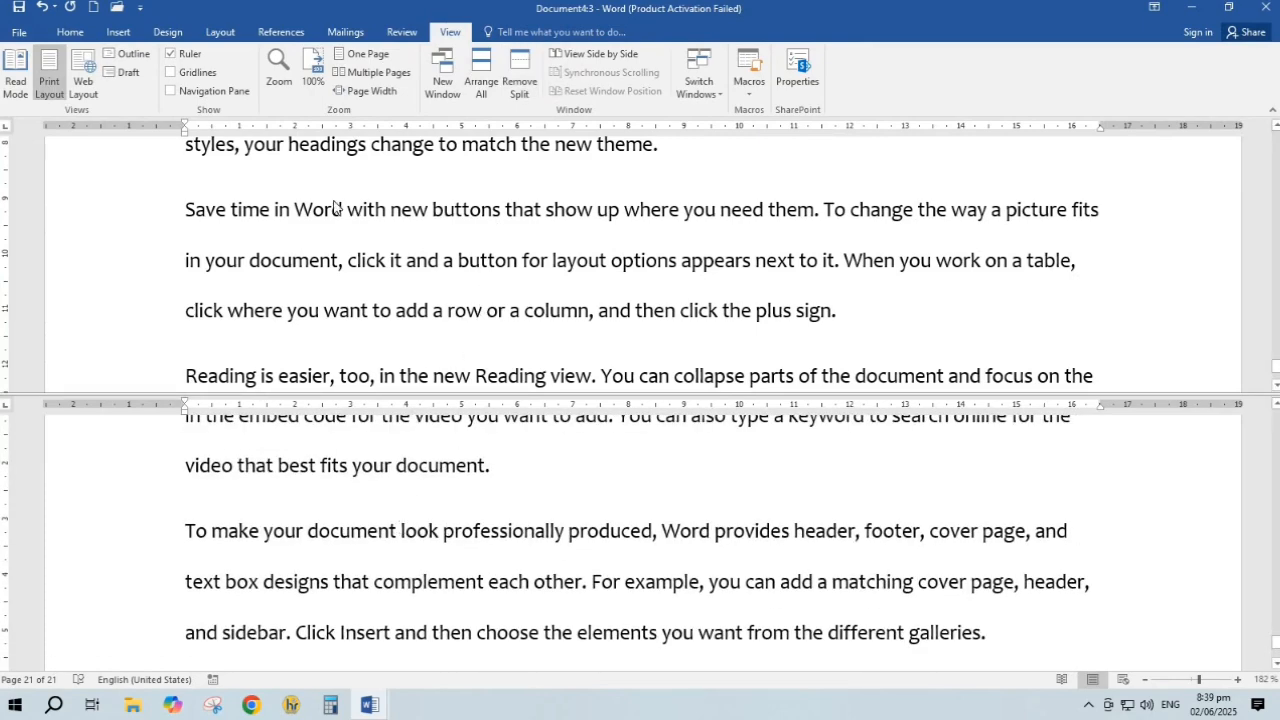
{"action": "scroll", "coordinate": [527, 258], "scroll_direction": "up", "scroll_amount": 10}
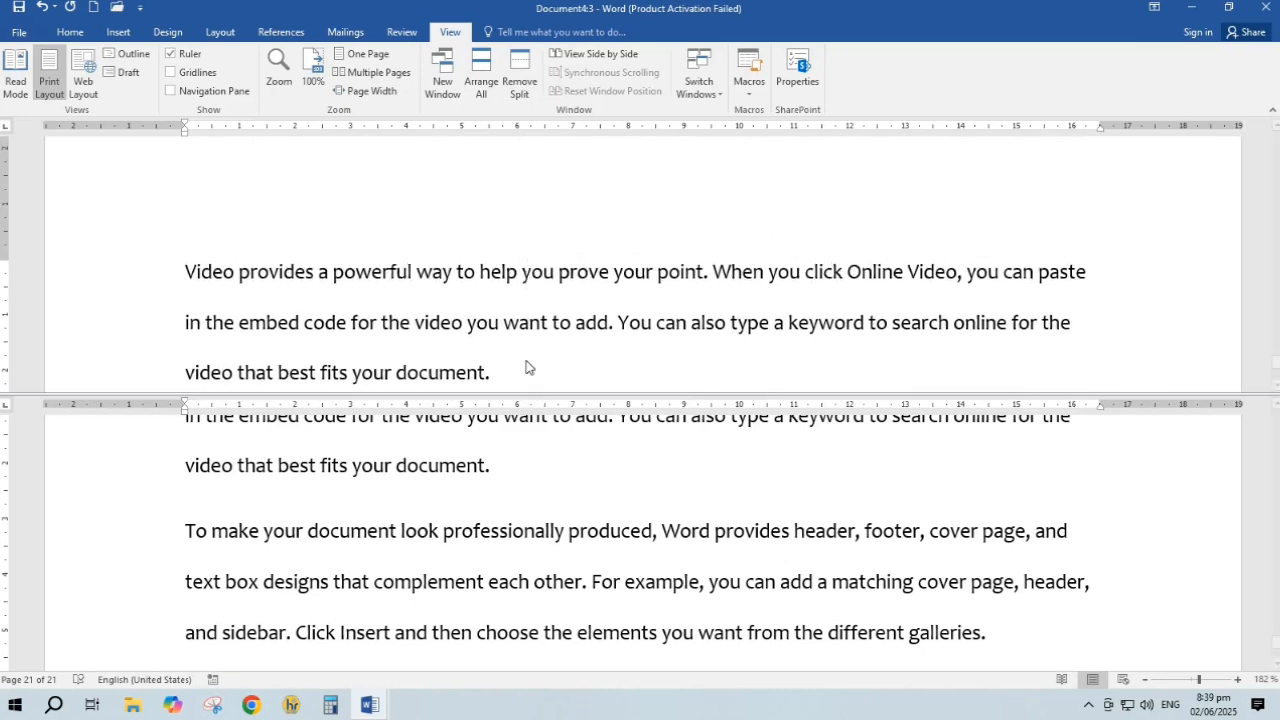
{"action": "left_click", "coordinate": [529, 68]}
Compare Document4:3 side by side with Labels3
{"action": "left_click", "coordinate": [564, 60]}
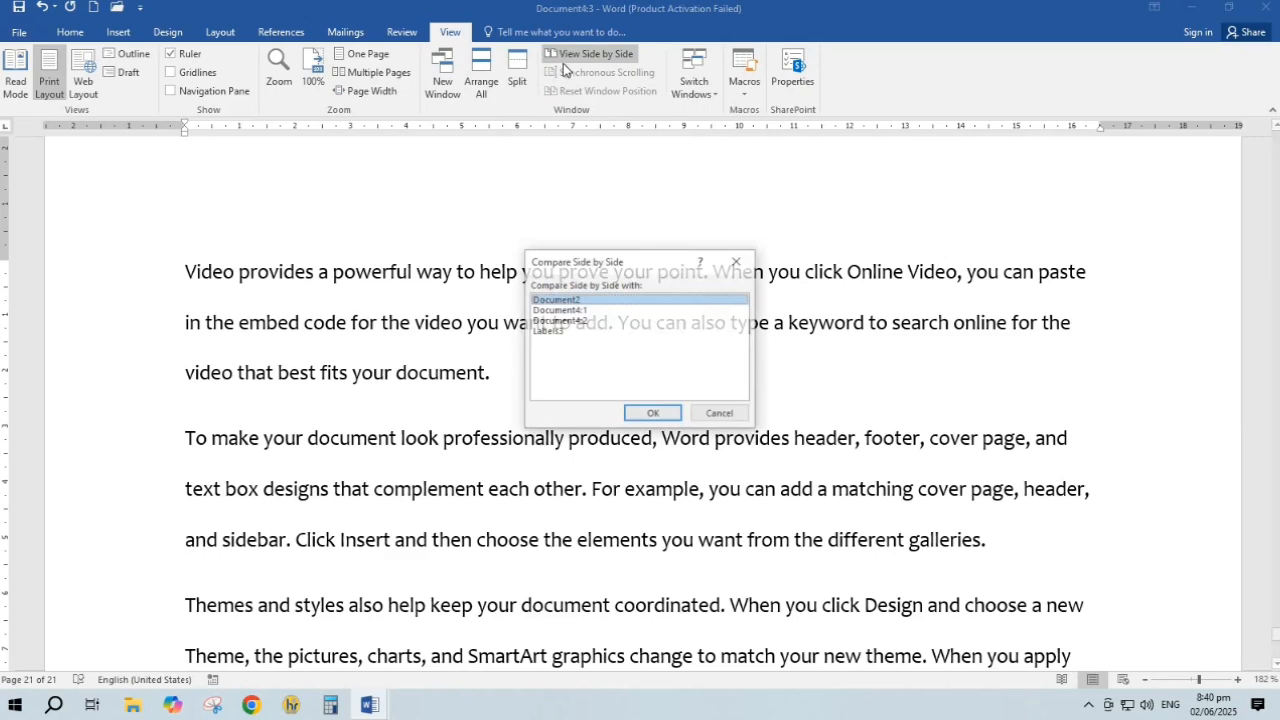
{"action": "left_click", "coordinate": [580, 311]}
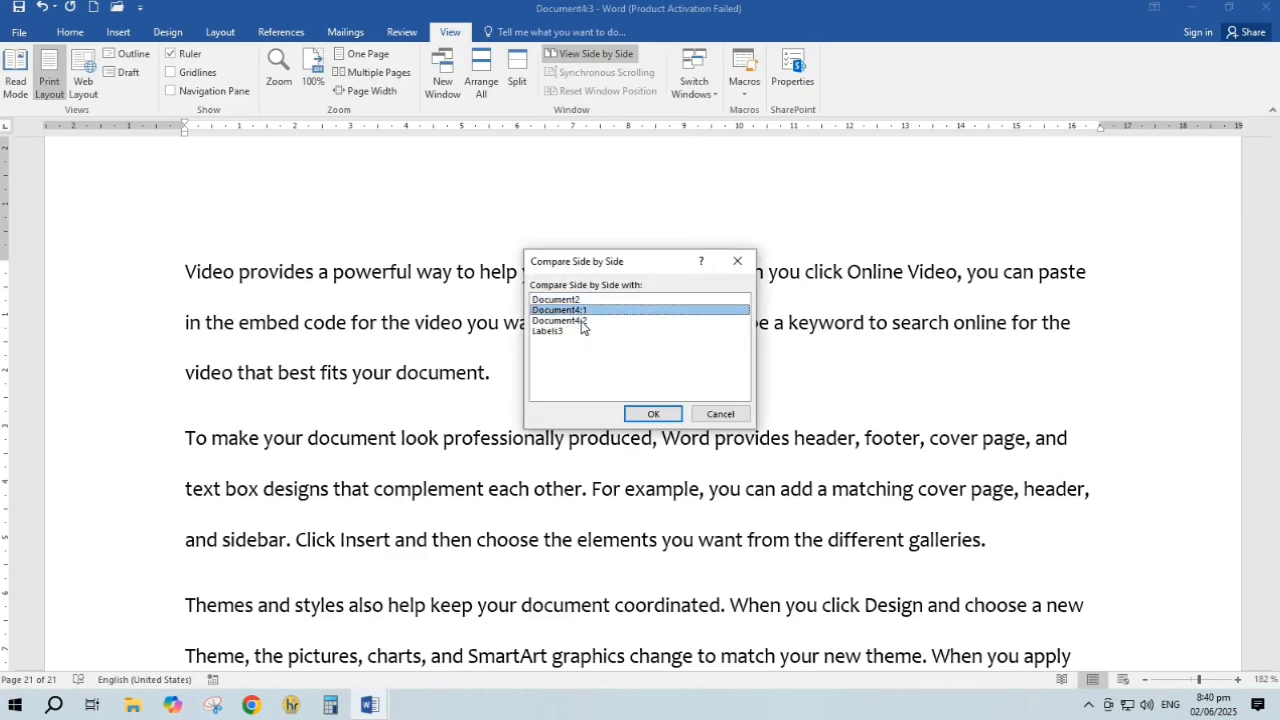
{"action": "left_click", "coordinate": [583, 331]}
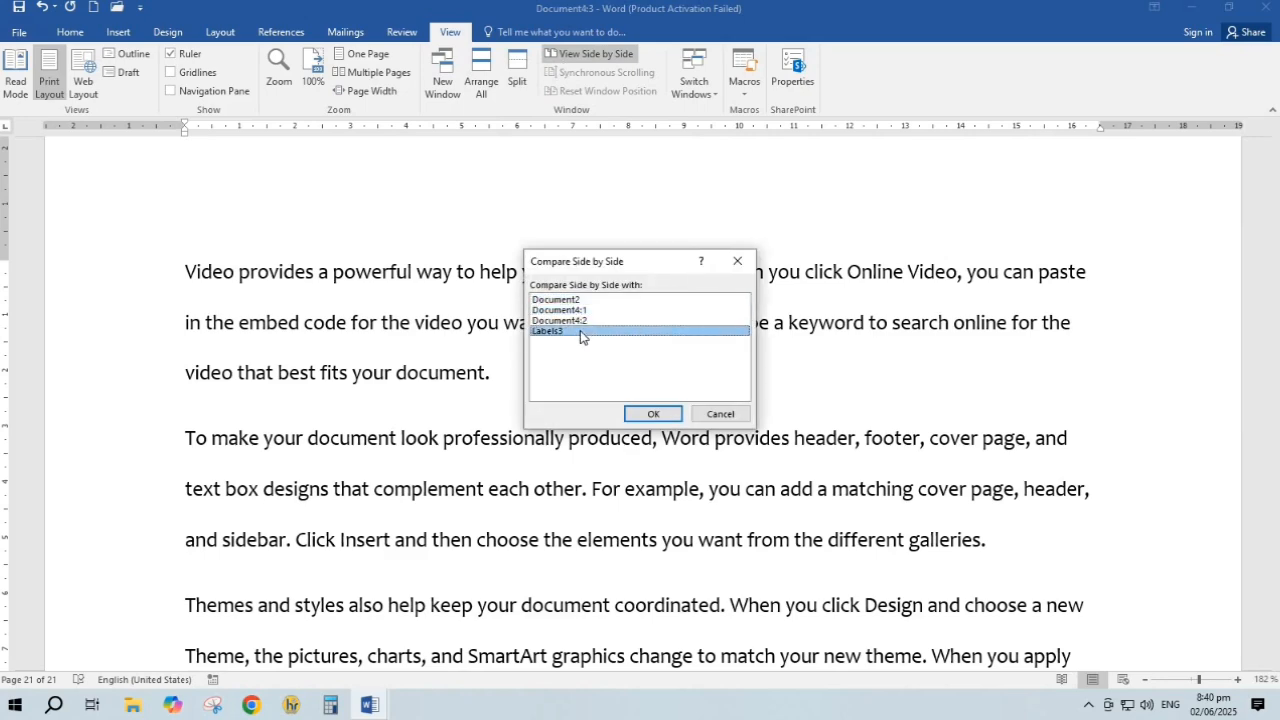
{"action": "left_click", "coordinate": [653, 414]}
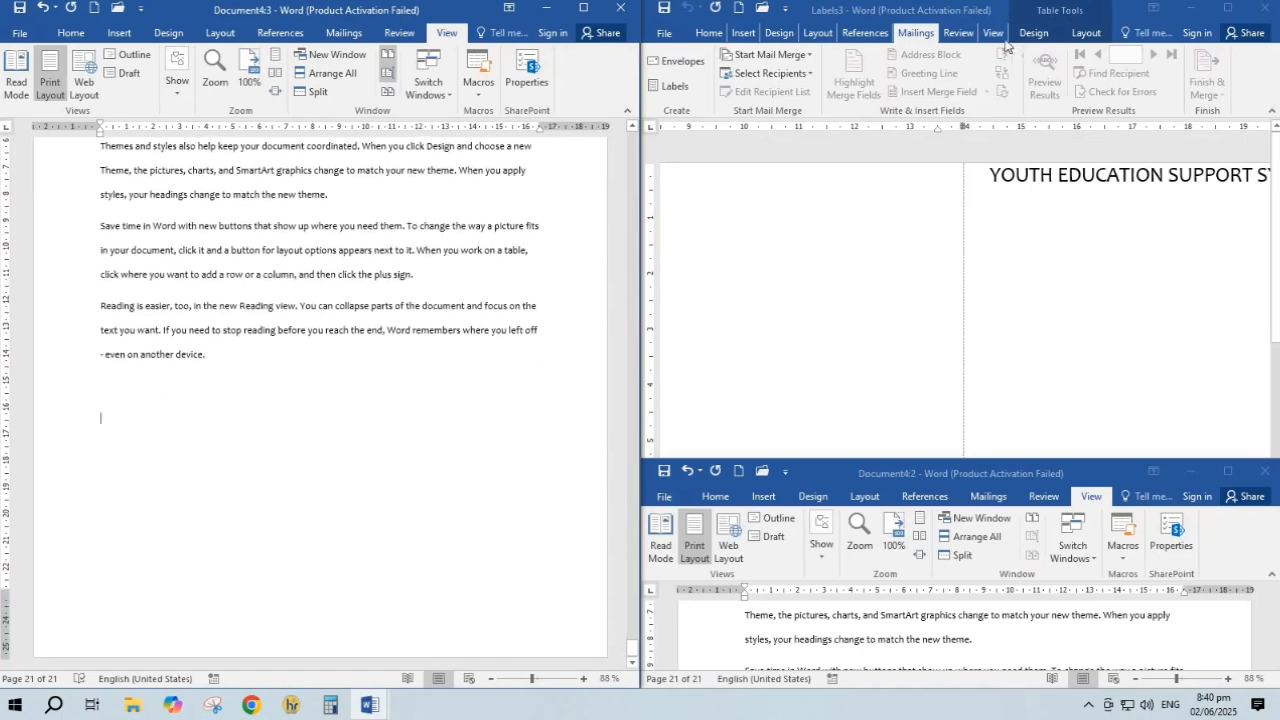
Close Labels3 without saving and check the Switch Windows list without switching
{"action": "left_click", "coordinate": [1270, 9]}
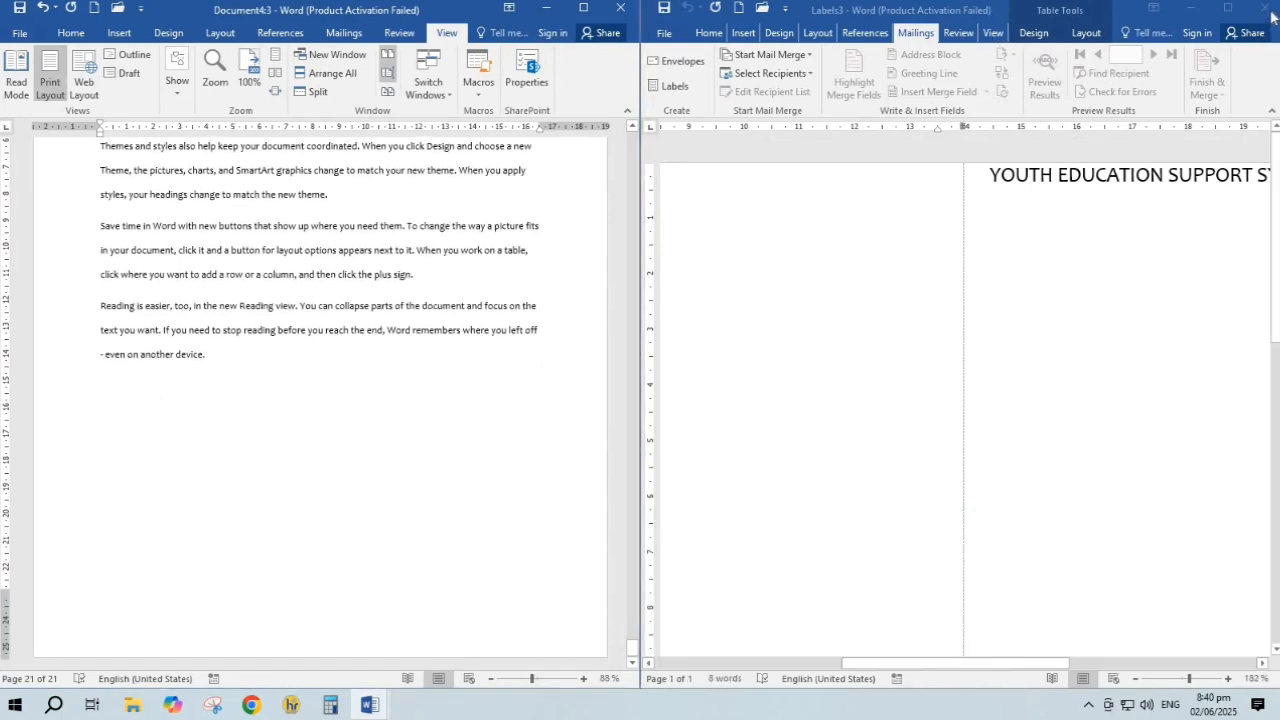
{"action": "left_click", "coordinate": [640, 380]}
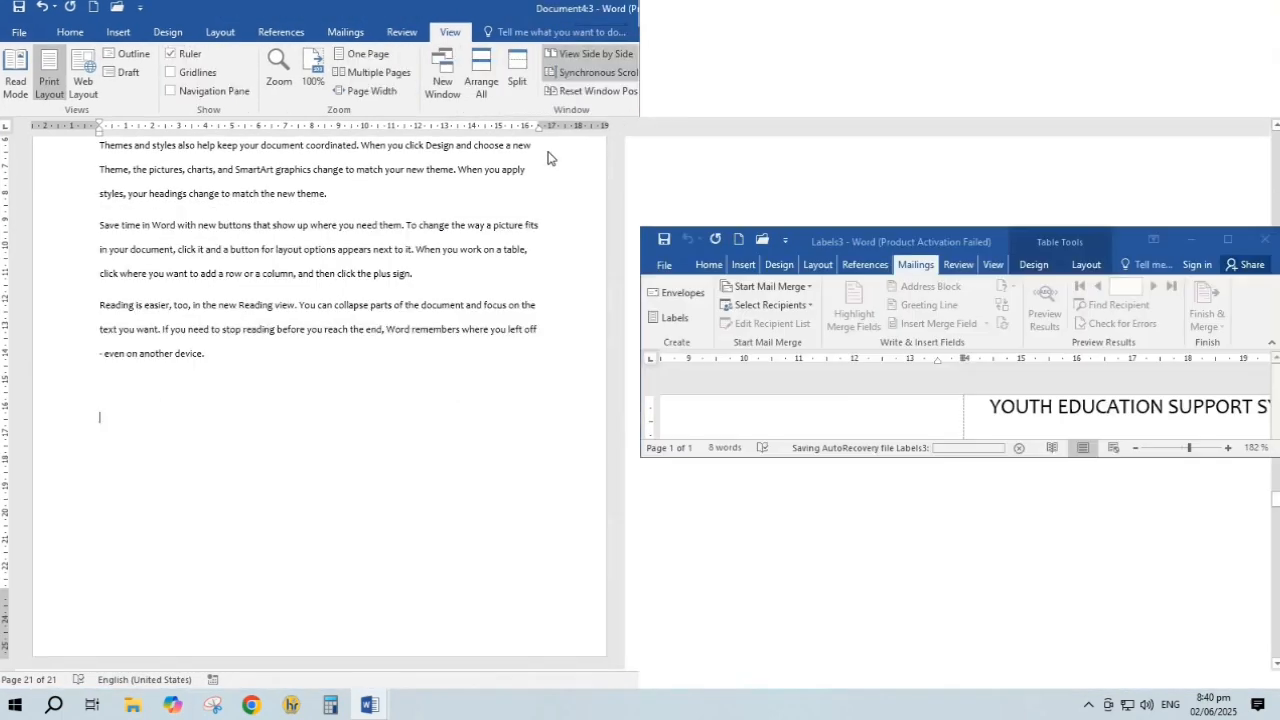
{"action": "left_click", "coordinate": [713, 97]}
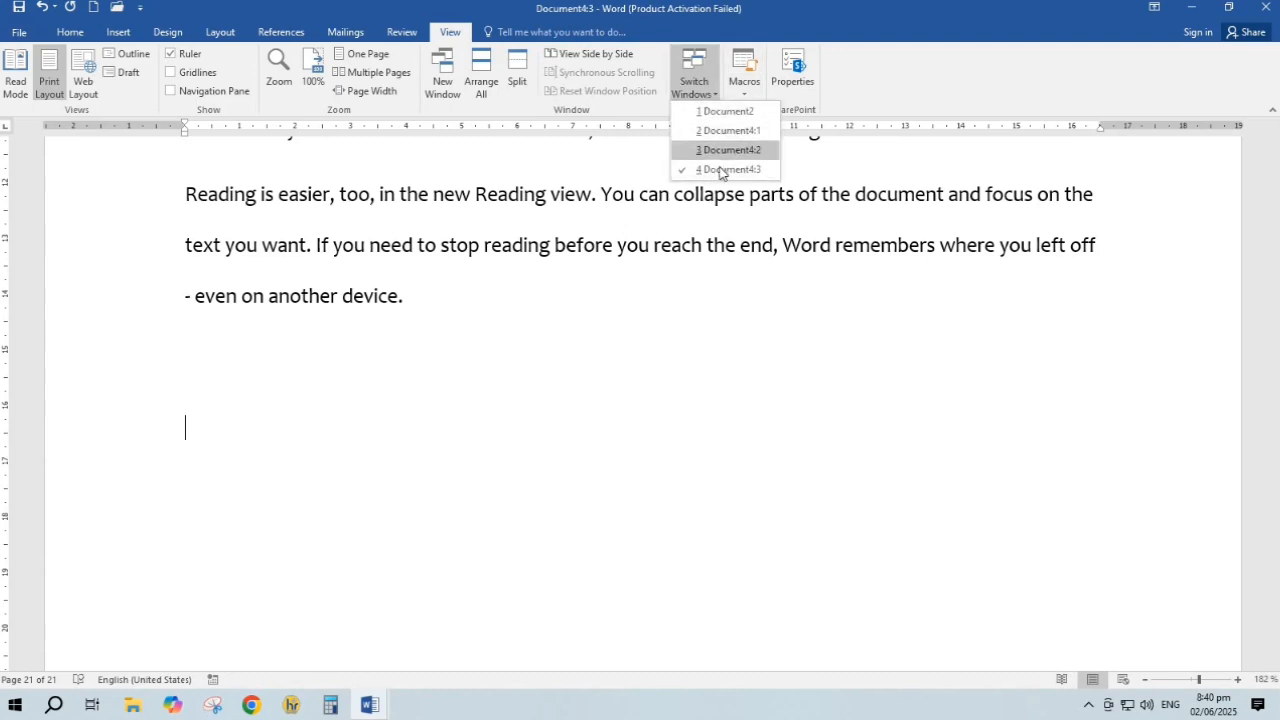
{"action": "left_click", "coordinate": [905, 335]}
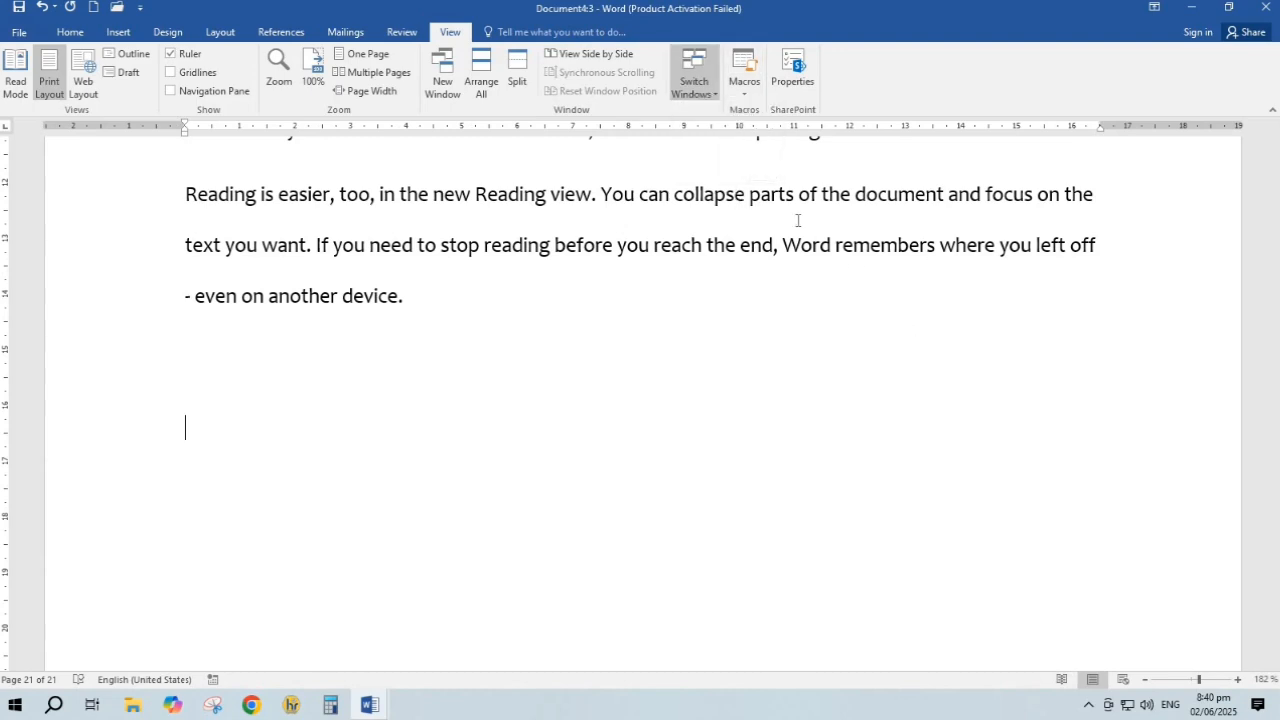
Start recording Macro1 and type two lines of gibberish text
{"action": "left_click", "coordinate": [740, 97]}
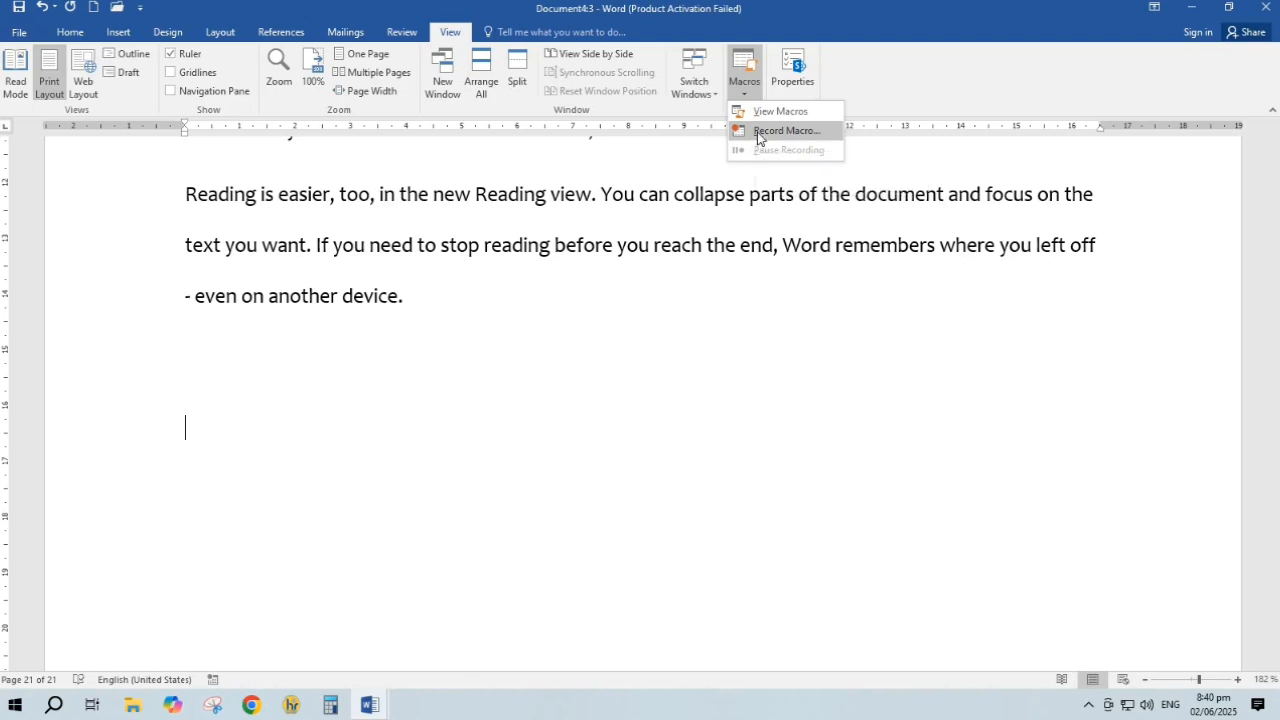
{"action": "left_click", "coordinate": [757, 137]}
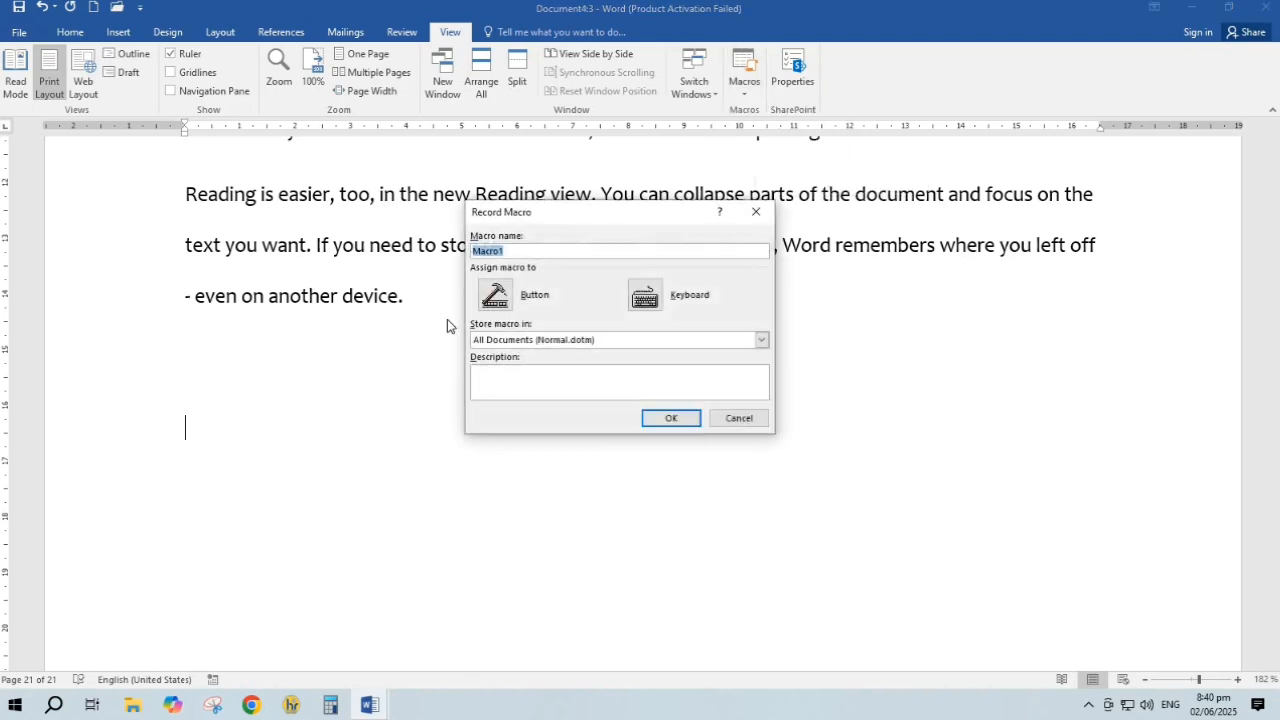
{"action": "left_click", "coordinate": [676, 420]}
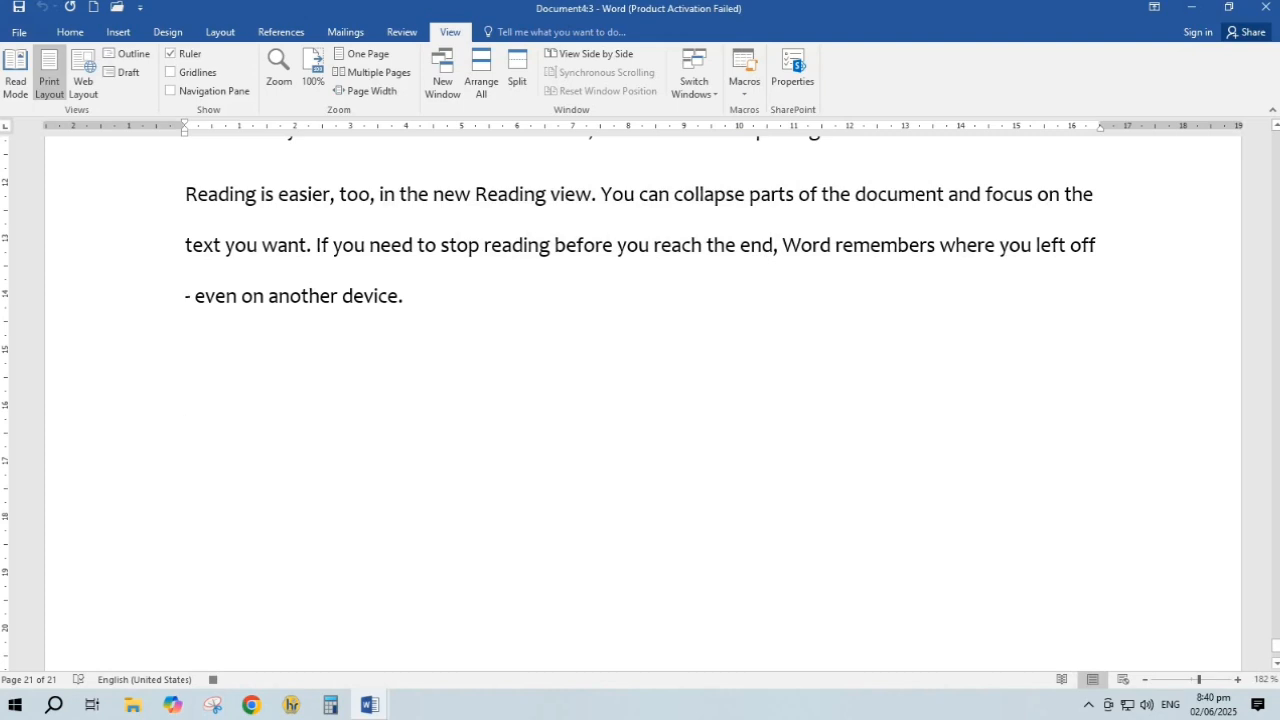
{"action": "type", "text": "dbgfgdbgffbgfhbgifdbjhbffbigbf"}
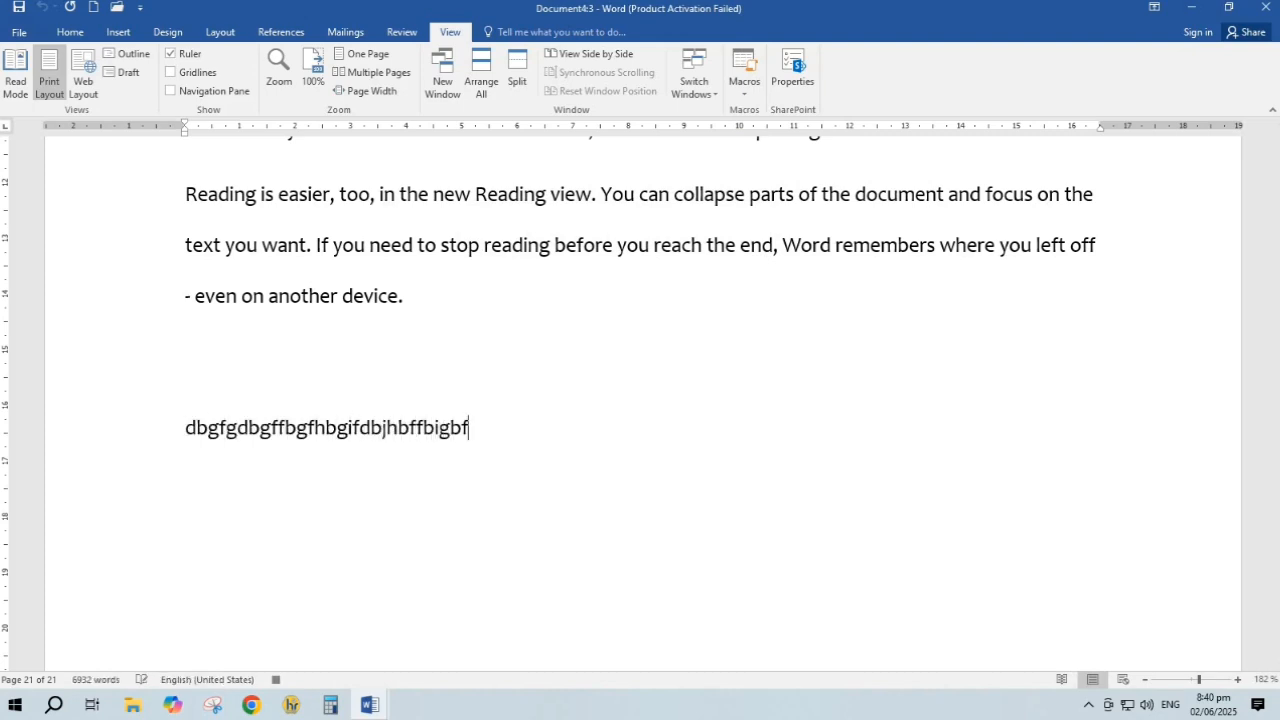
{"action": "type", "text": "gkfbgbfkgjbfjgbfjkgbfdgbfd vjhc vjhxc "}
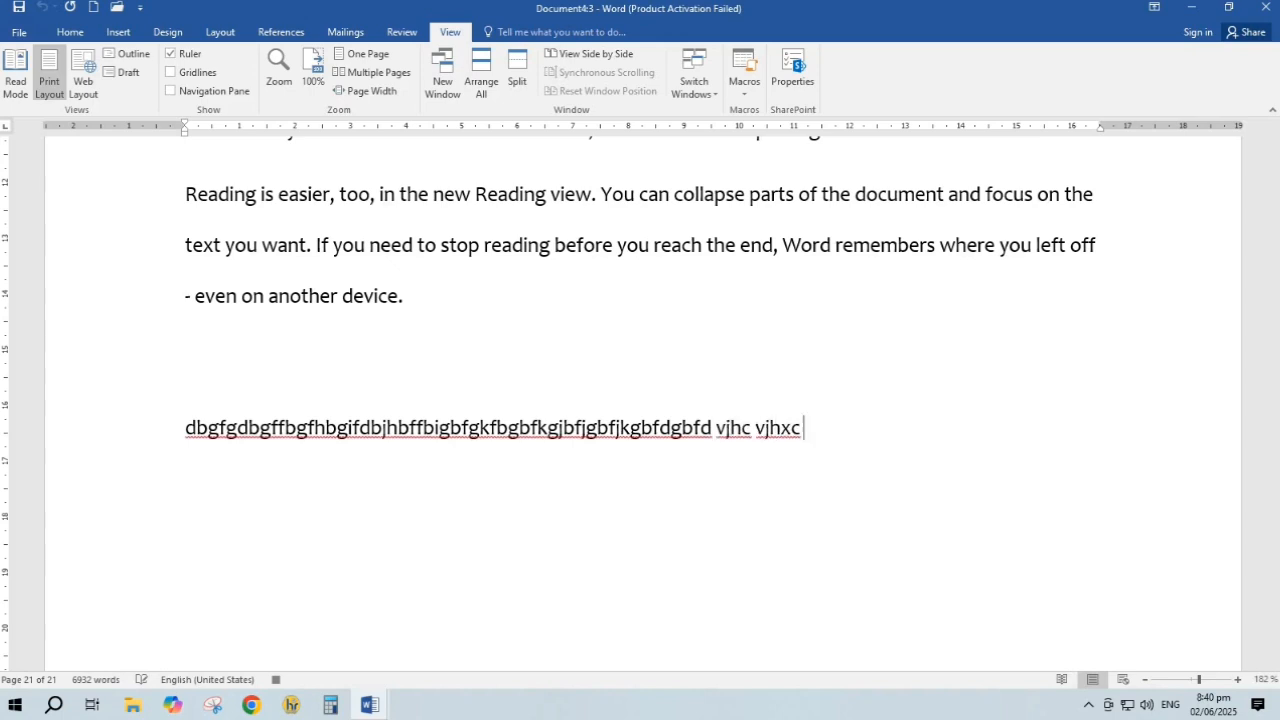
{"action": "type", "text": "vjhcxbvjcxbvjkbgefgfgf g"}
{"action": "key", "text": "Return"}
{"action": "type", "text": "f"}
{"action": "key", "text": "Return"}
{"action": "type", "text": "gf"}
{"action": "key", "text": "Return"}
{"action": "type", "text": "g"}
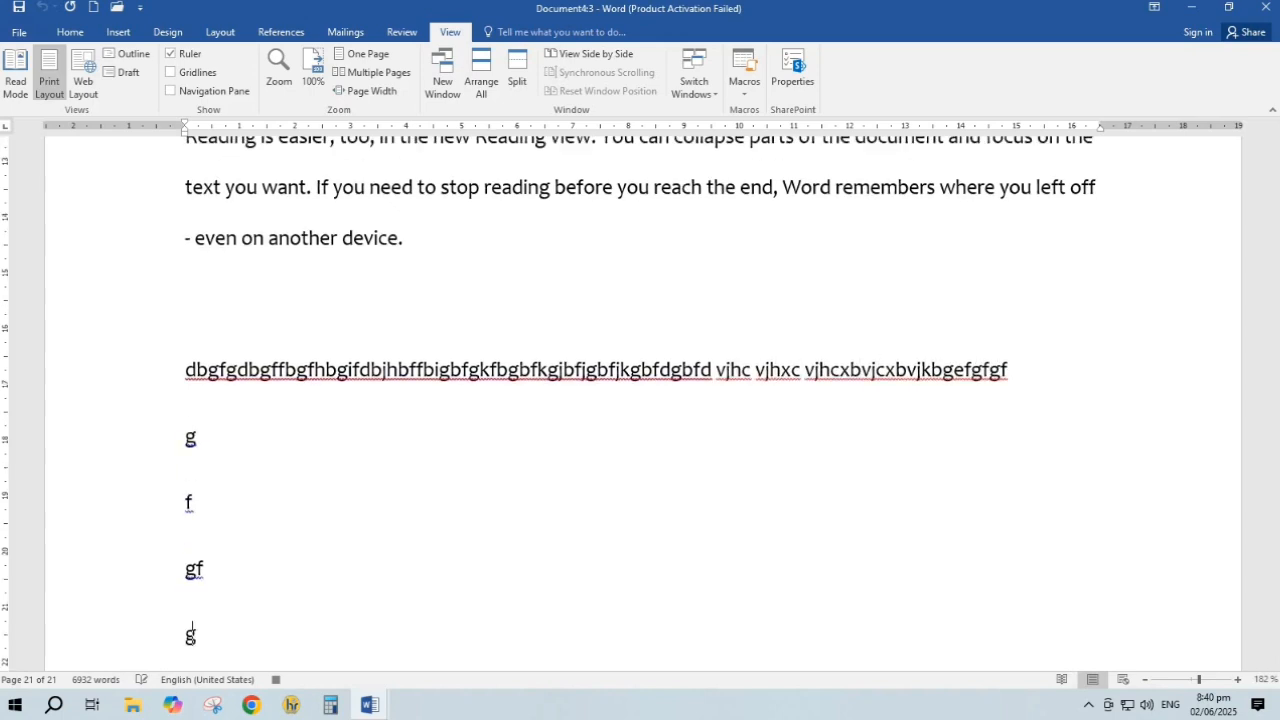
{"action": "type", "text": "ffdjkgbnfjkdfjkbngfjkdngjkbgfkb"}
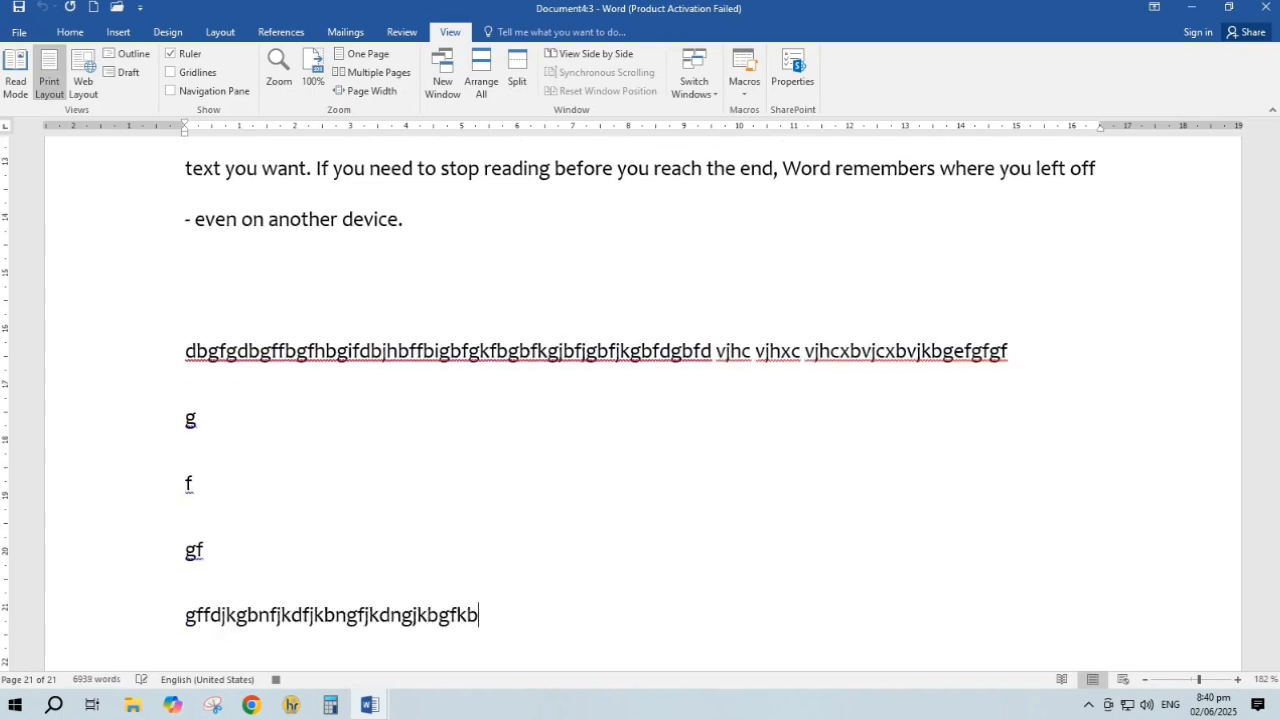
Select the typed lines, stop recording Macro1, and check the macro list
{"action": "left_click_drag", "start_coordinate": [186, 352], "coordinate": [501, 617]}
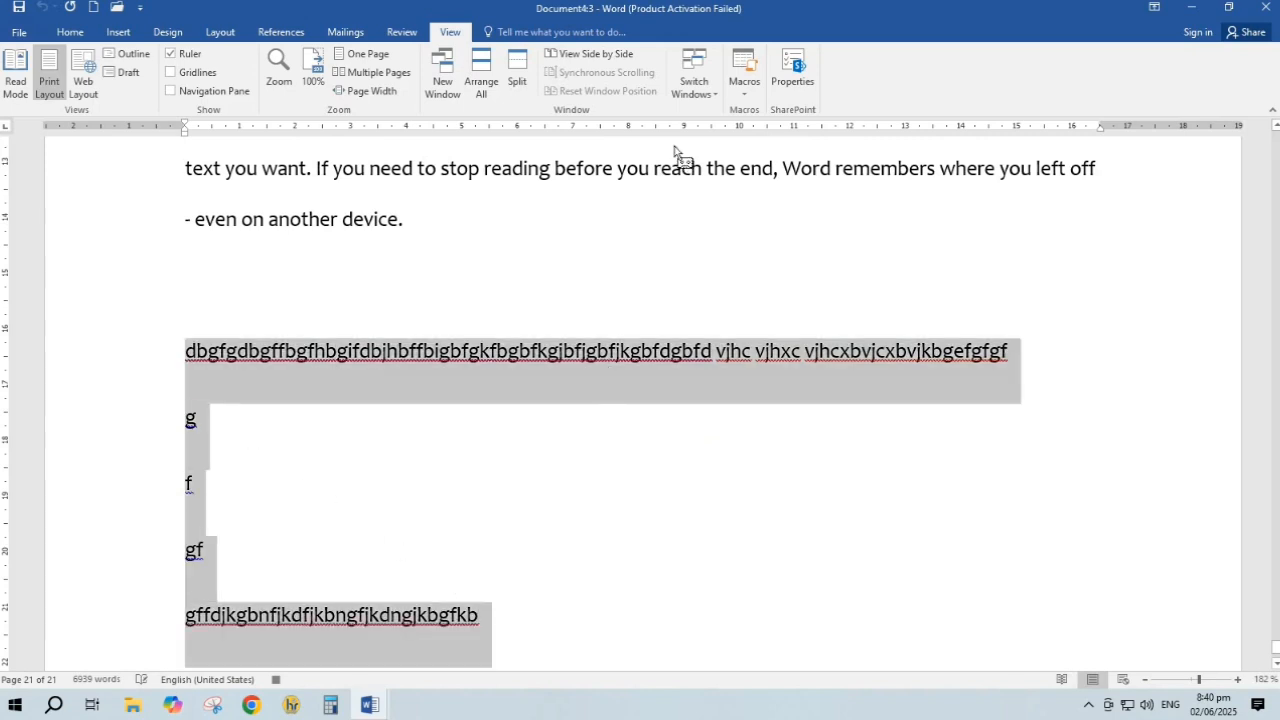
{"action": "left_click", "coordinate": [745, 94]}
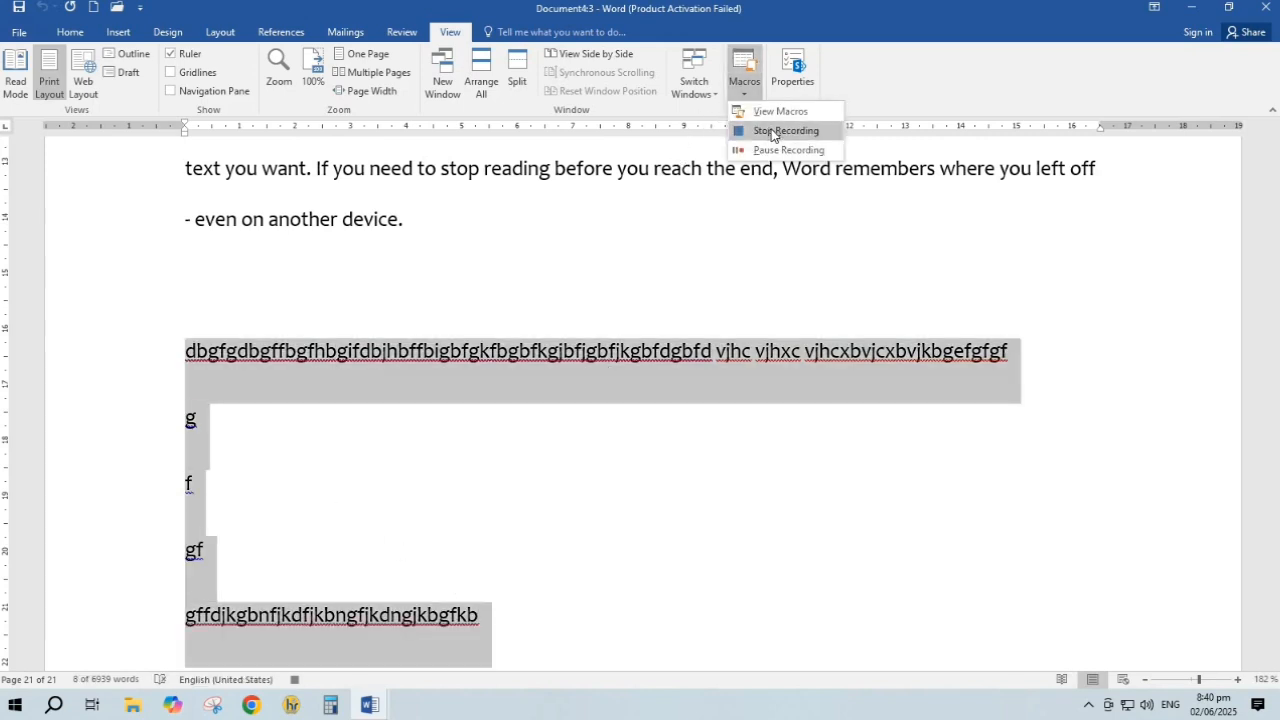
{"action": "left_click", "coordinate": [771, 135]}
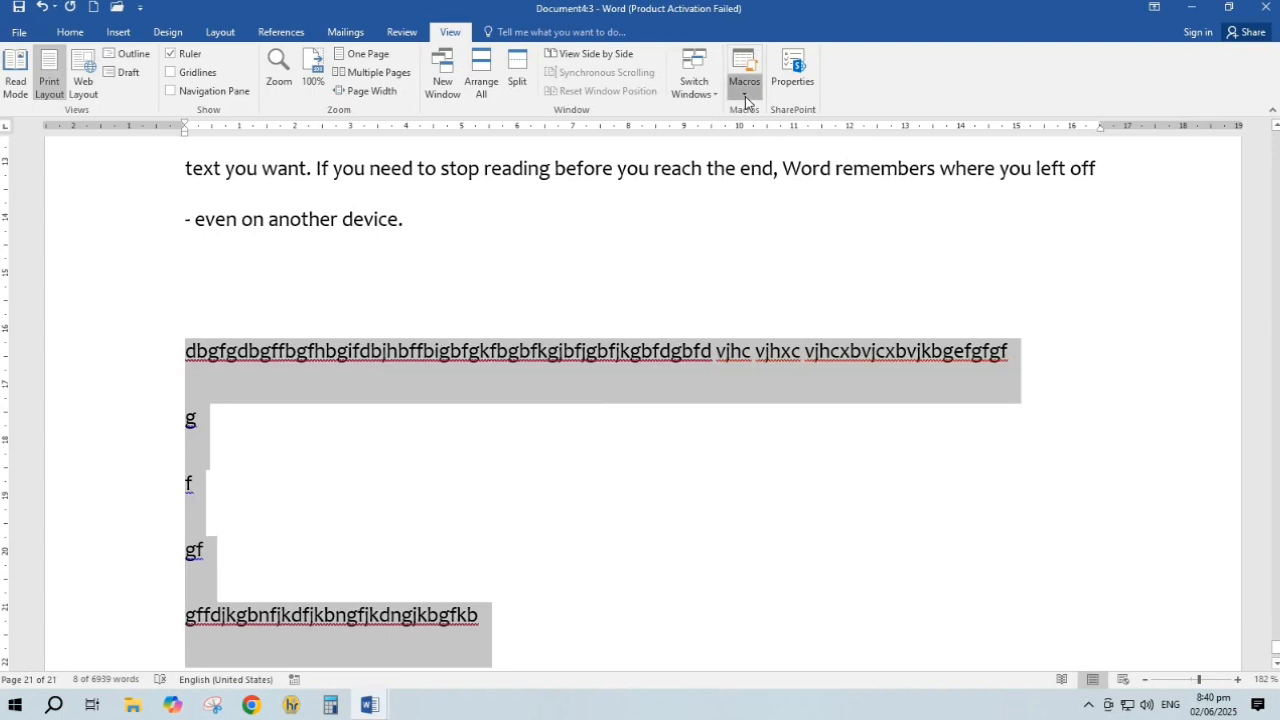
{"action": "left_click", "coordinate": [745, 97]}
{"action": "left_click", "coordinate": [770, 111]}
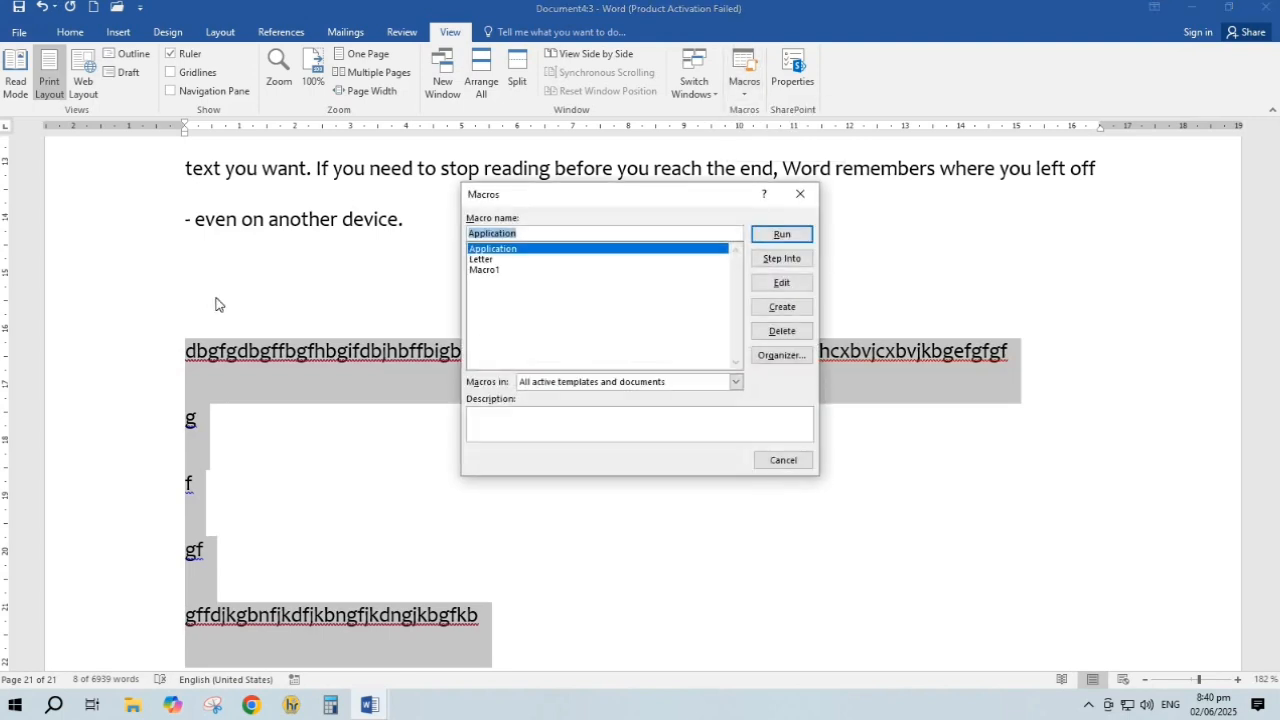
{"action": "left_click", "coordinate": [805, 198]}
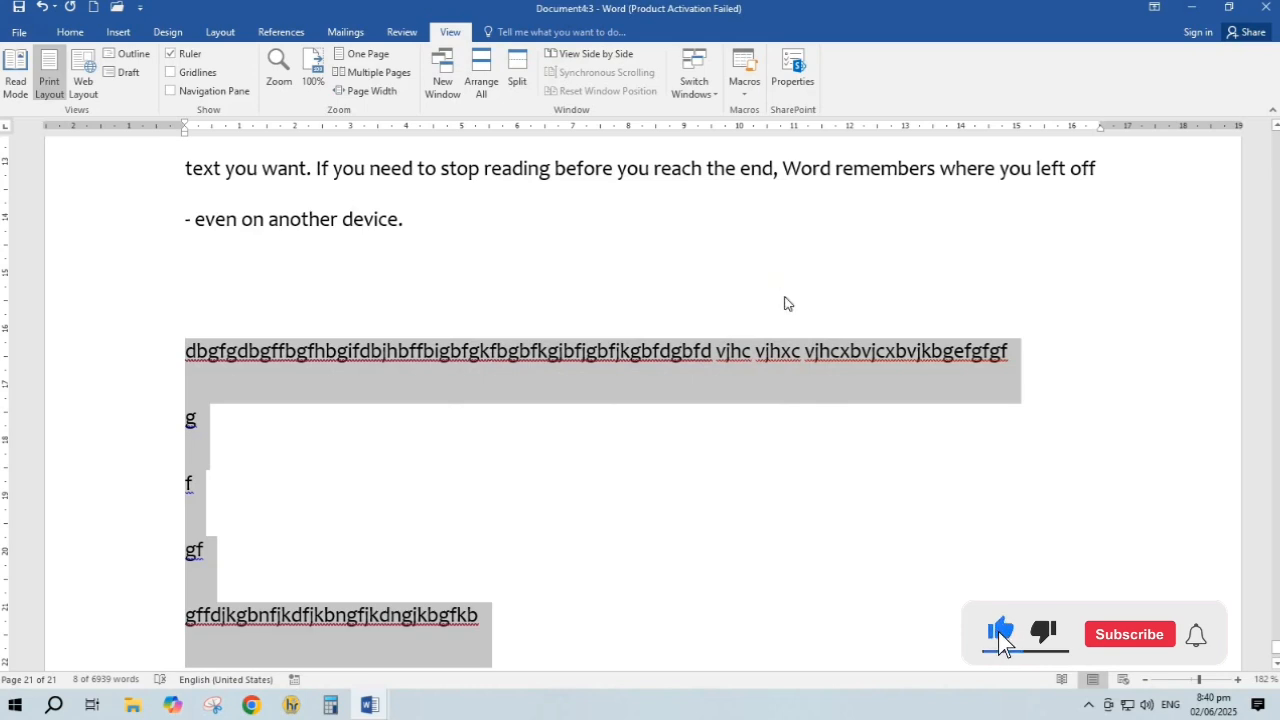
Create a new maximized Document5 and run Macro1 in it
{"action": "key", "text": "ctrl+n"}
{"action": "left_click", "coordinate": [1228, 7]}
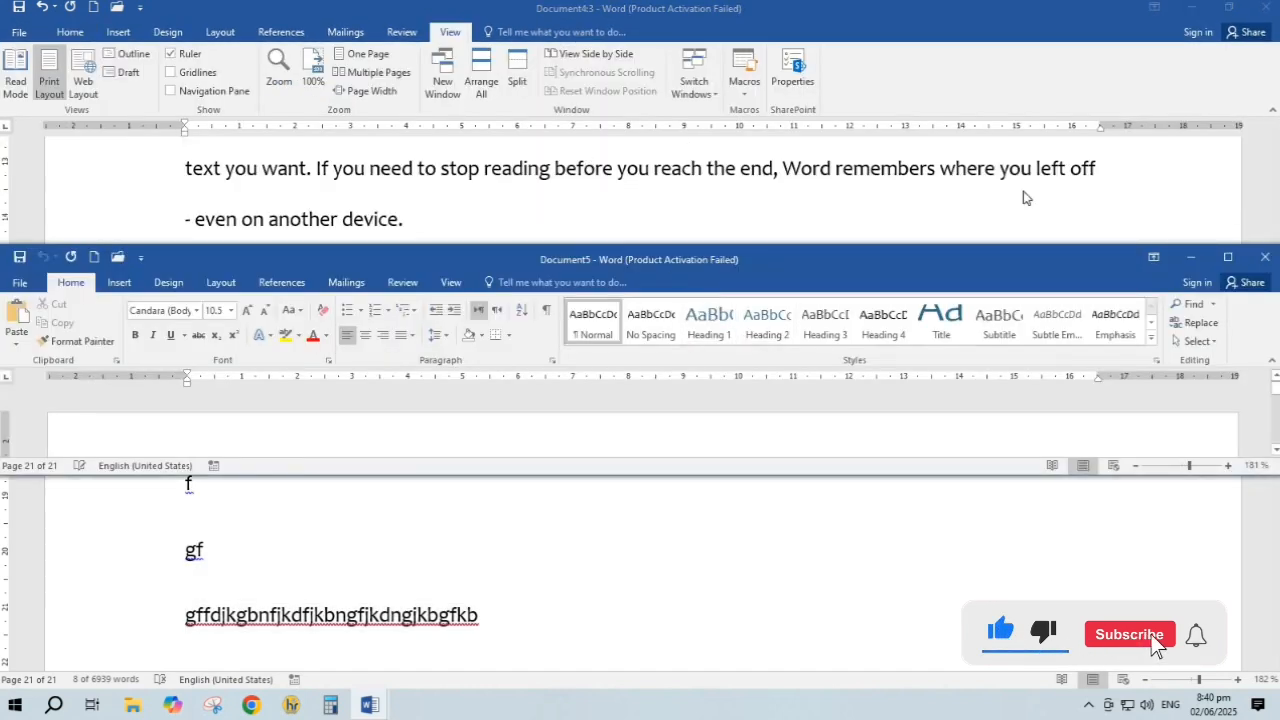
{"action": "left_click", "coordinate": [1236, 253]}
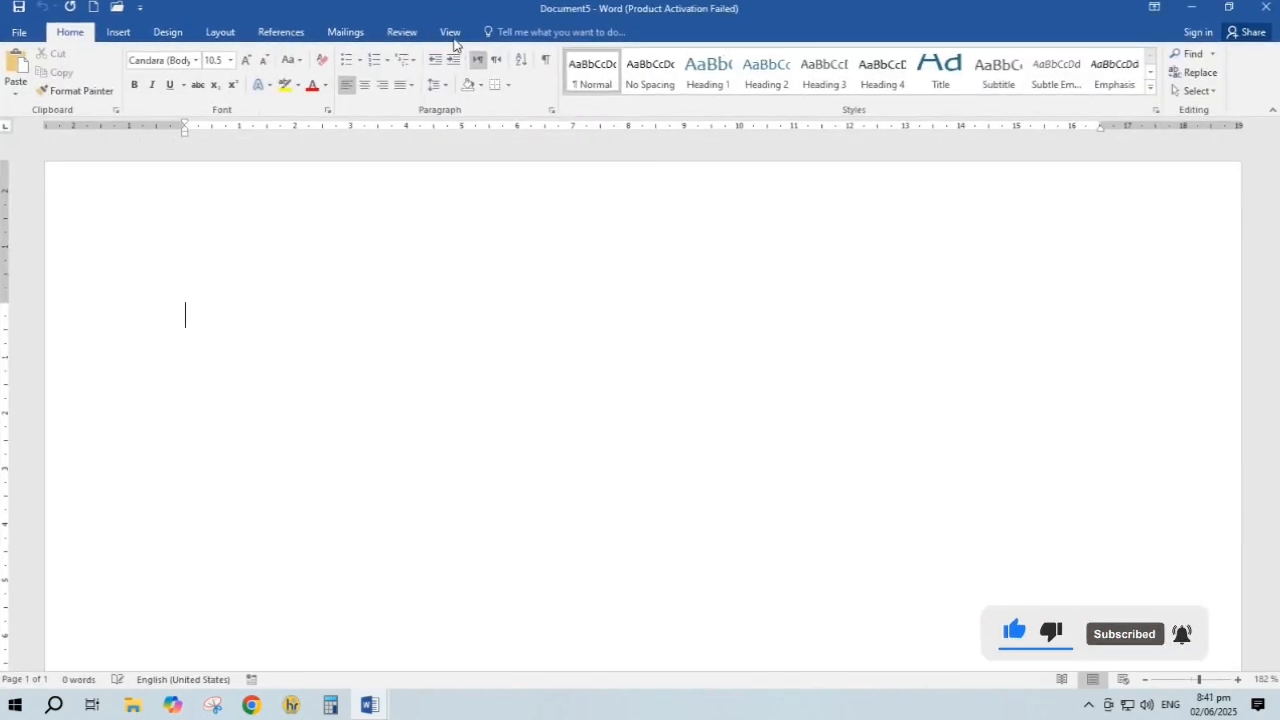
{"action": "left_click", "coordinate": [451, 33]}
{"action": "left_click", "coordinate": [744, 90]}
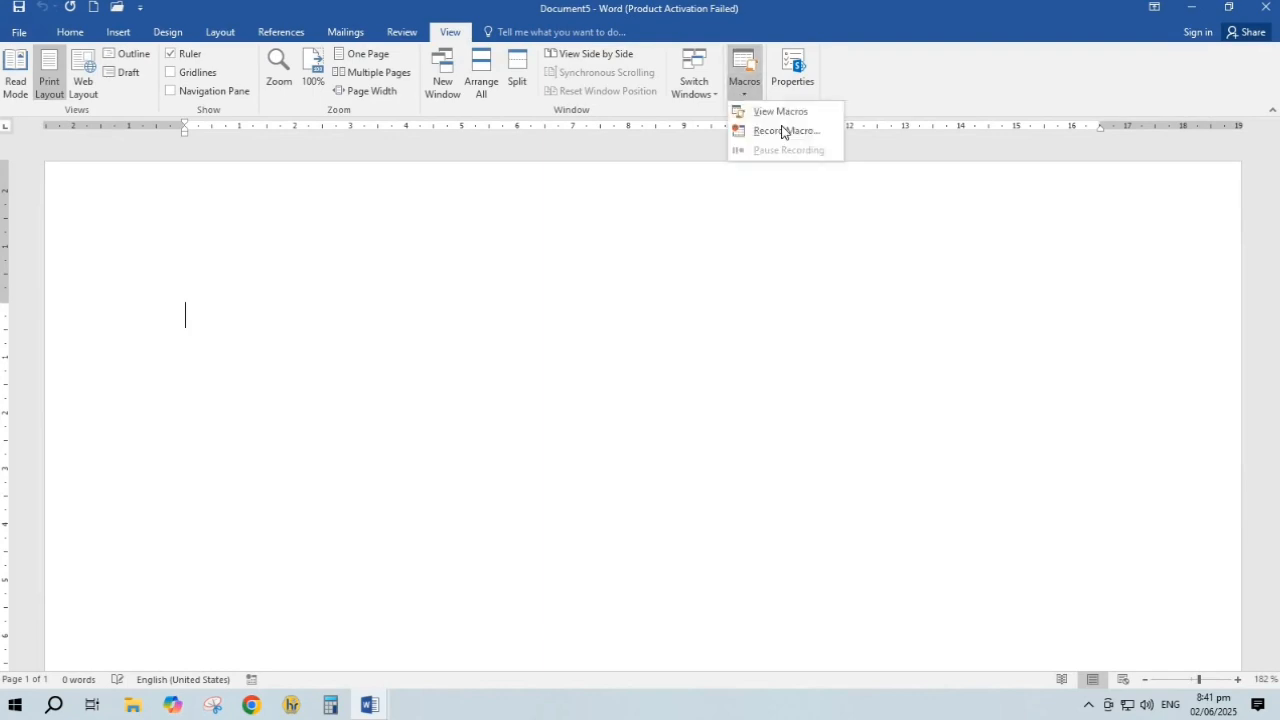
{"action": "left_click", "coordinate": [797, 111]}
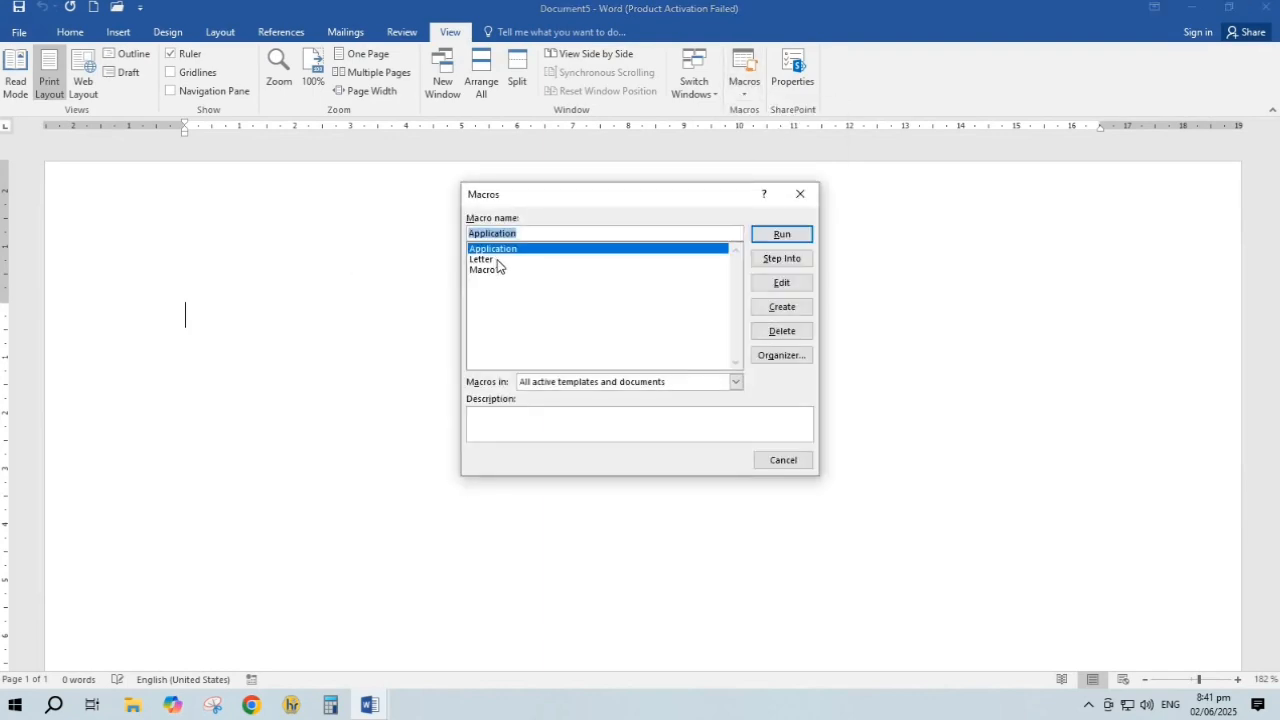
{"action": "left_click", "coordinate": [490, 270]}
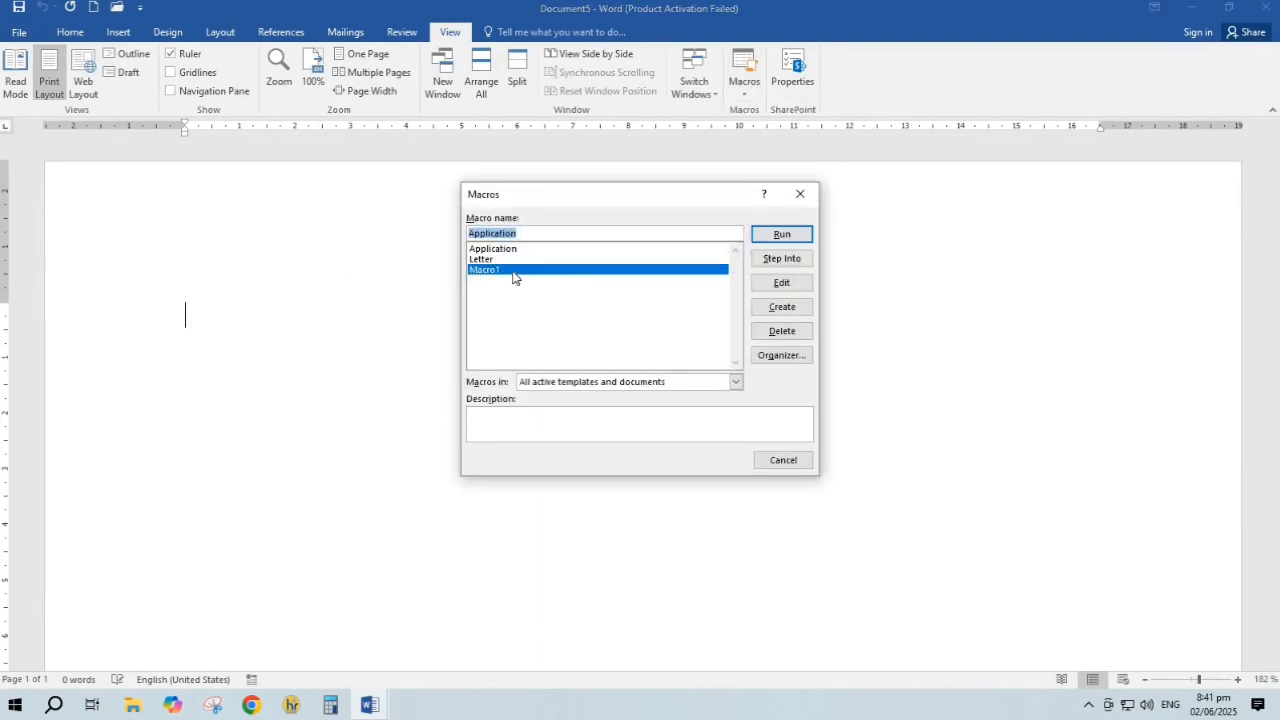
{"action": "left_click", "coordinate": [771, 236]}
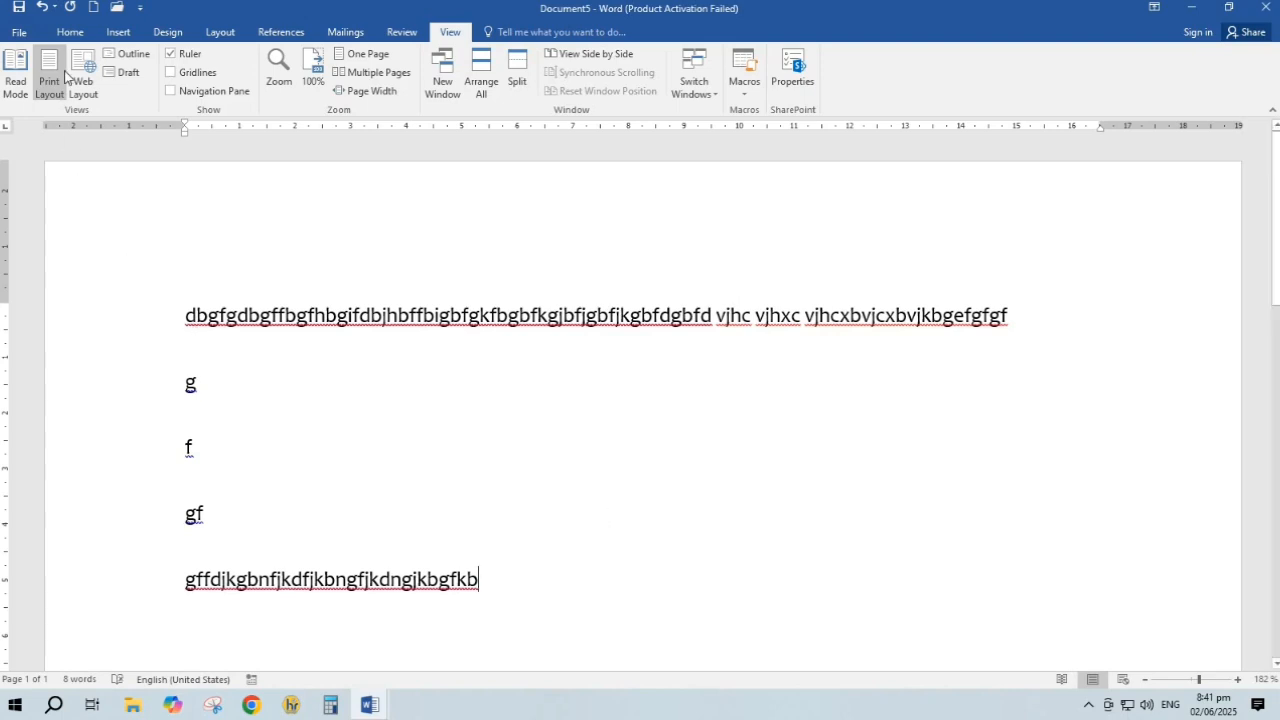
{"action": "left_click", "coordinate": [71, 31]}
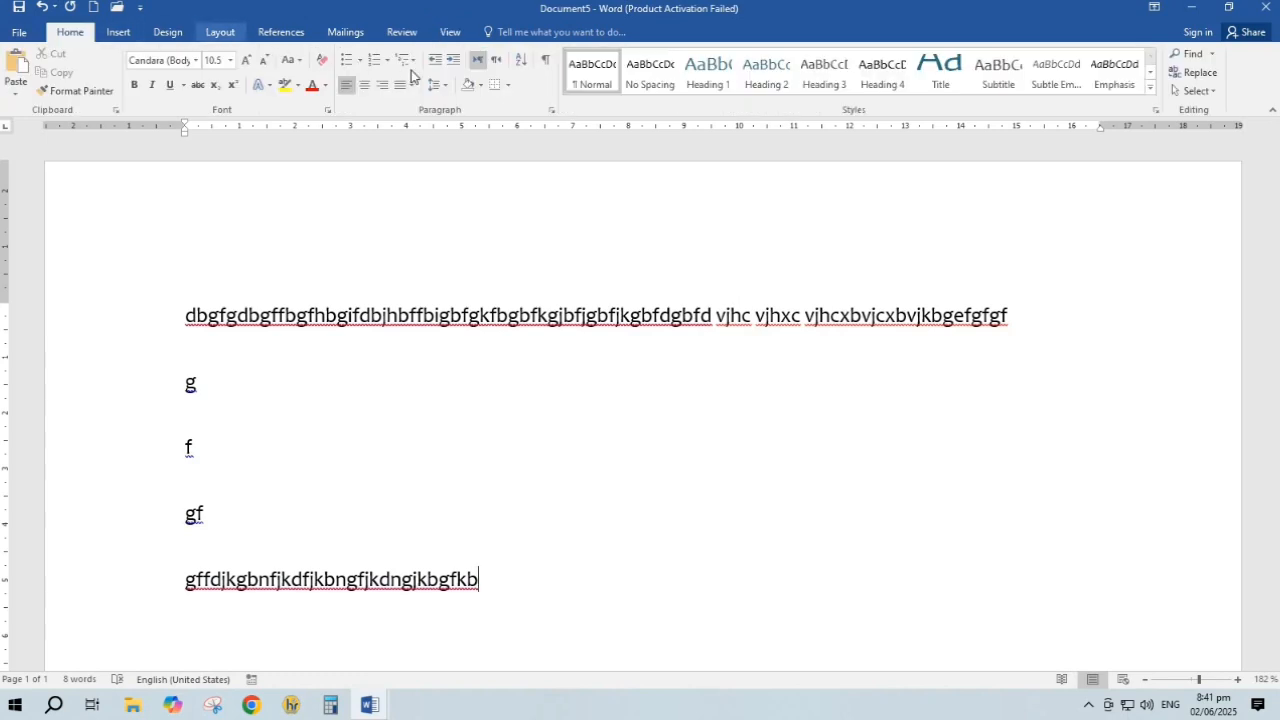
{"action": "left_click", "coordinate": [450, 31]}
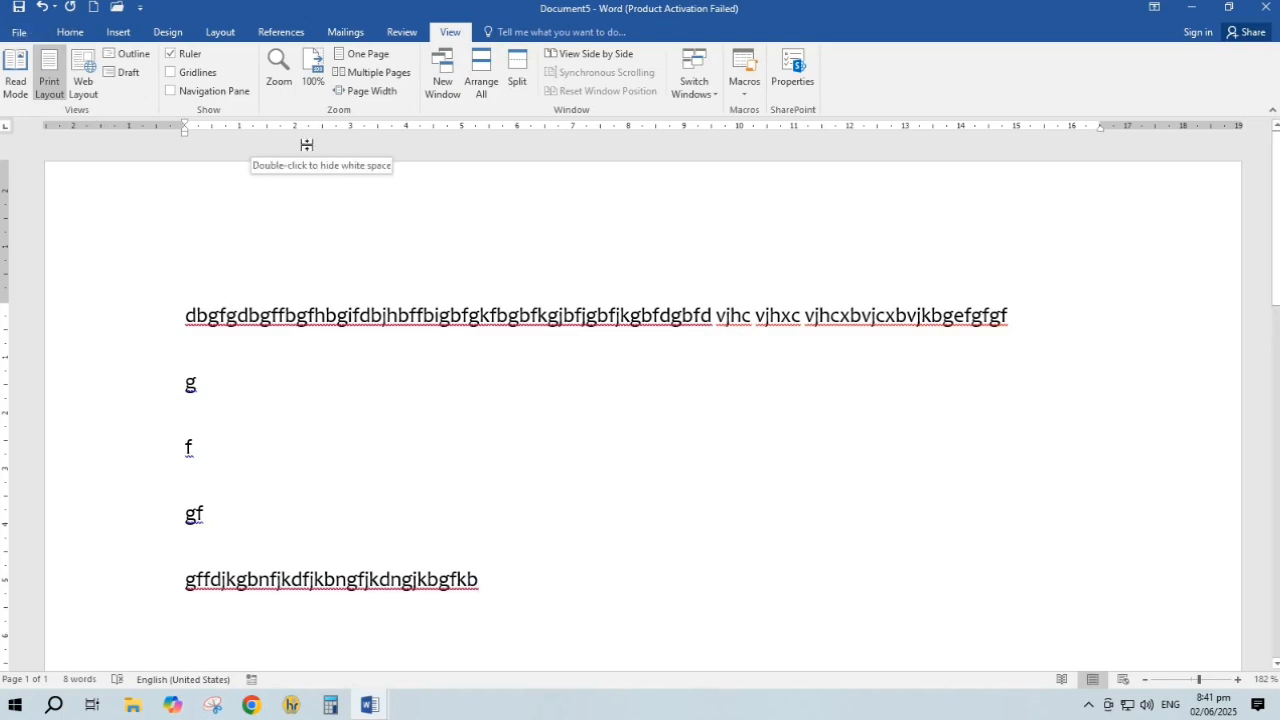
Save Document5 as 'youth' in the Desktop folder
{"action": "left_click", "coordinate": [20, 32]}
{"action": "left_click", "coordinate": [27, 30]}
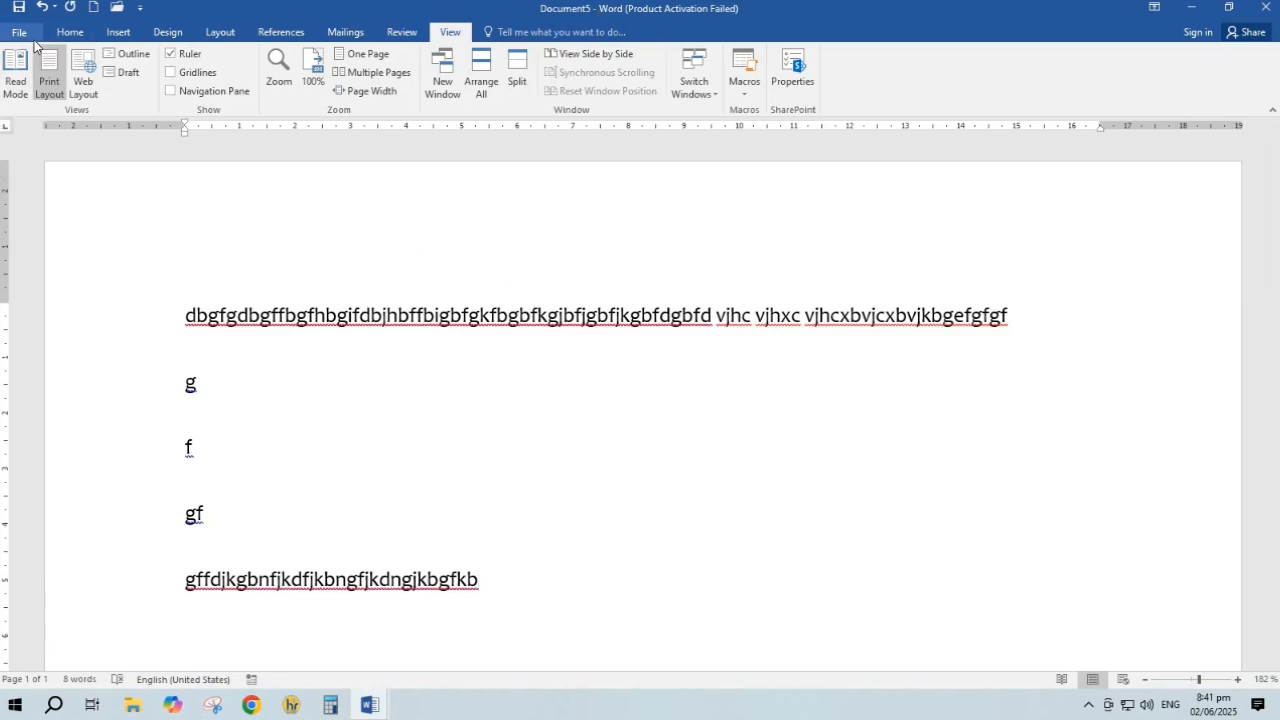
{"action": "left_click", "coordinate": [20, 33]}
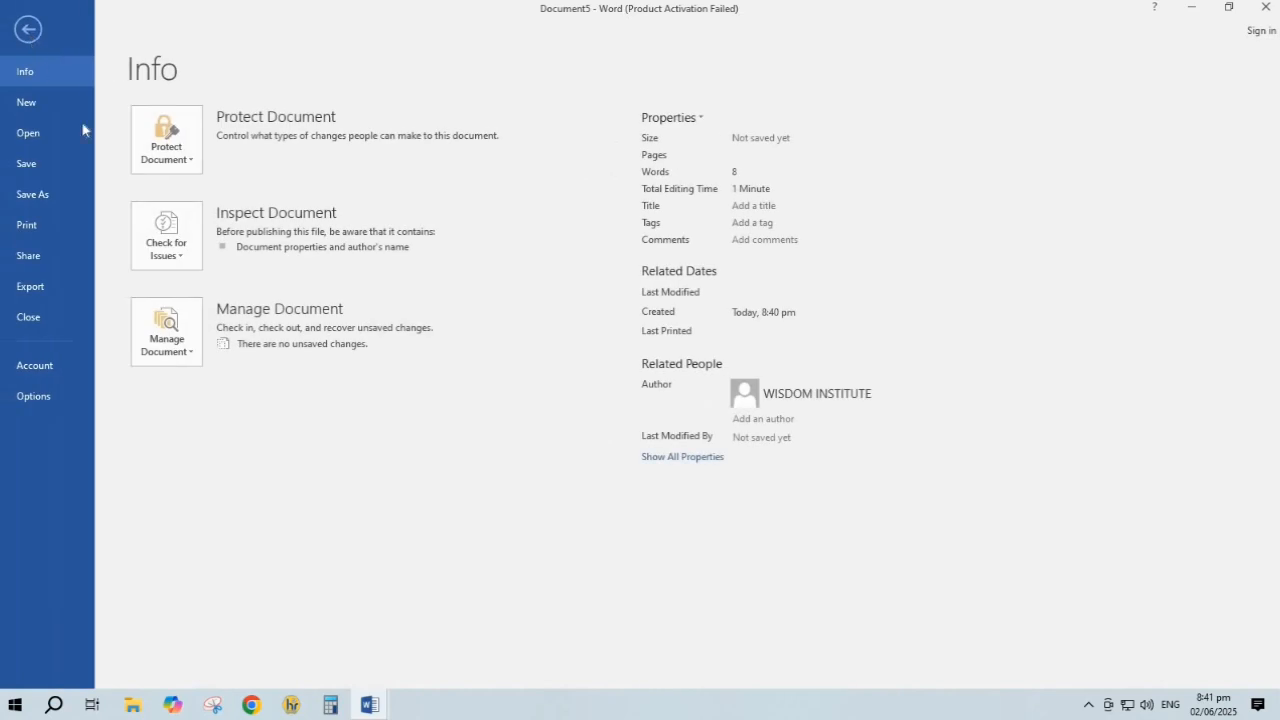
{"action": "left_click", "coordinate": [24, 166]}
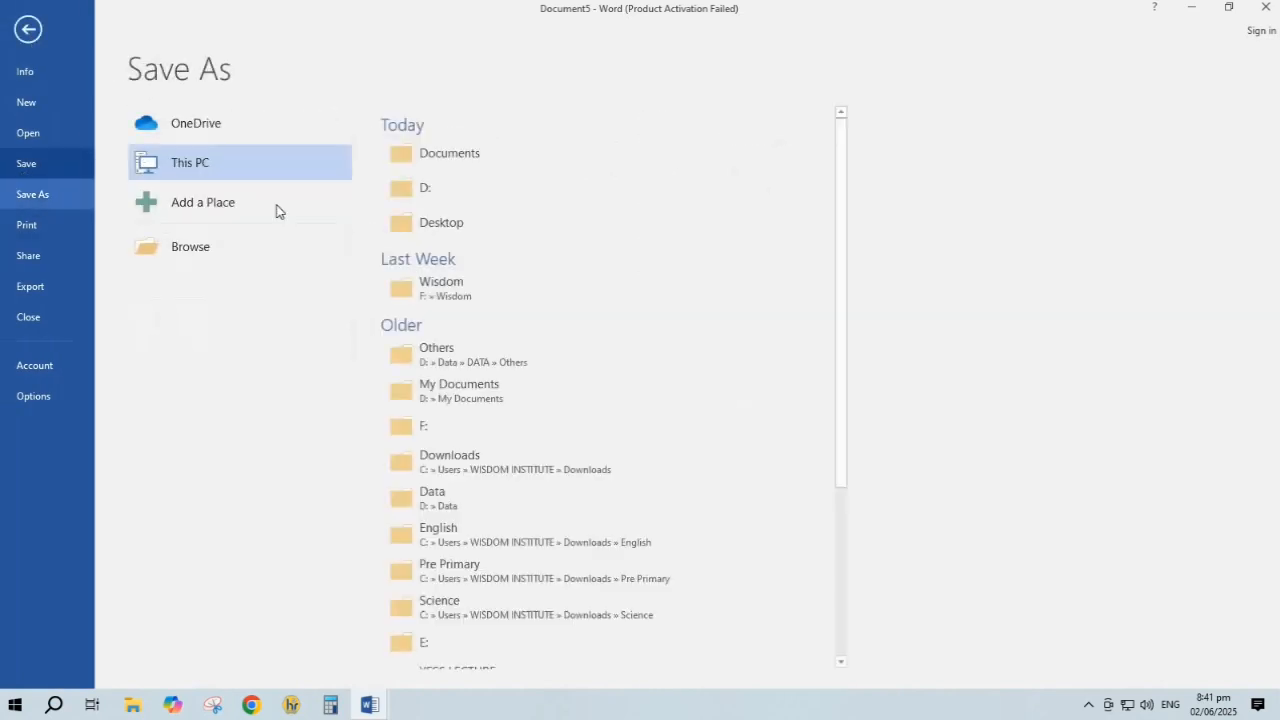
{"action": "left_click", "coordinate": [168, 258]}
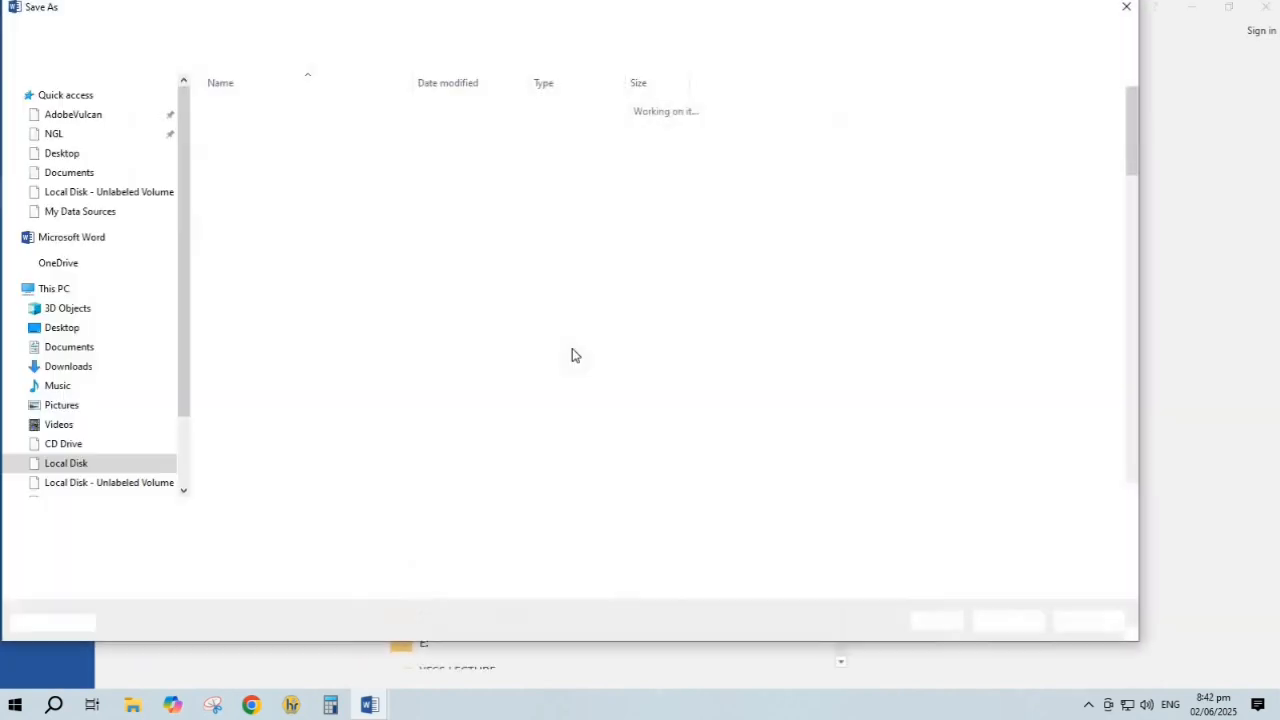
{"action": "key", "text": "BackSpace"}
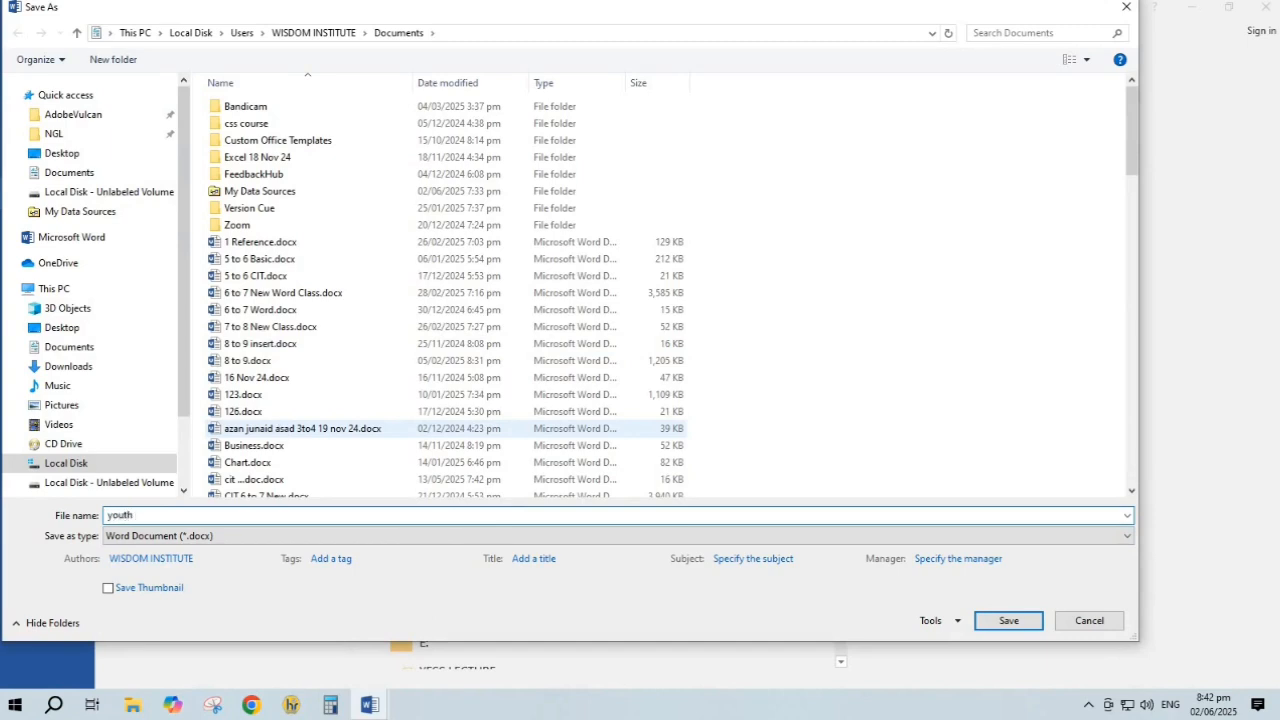
{"action": "left_click", "coordinate": [86, 156]}
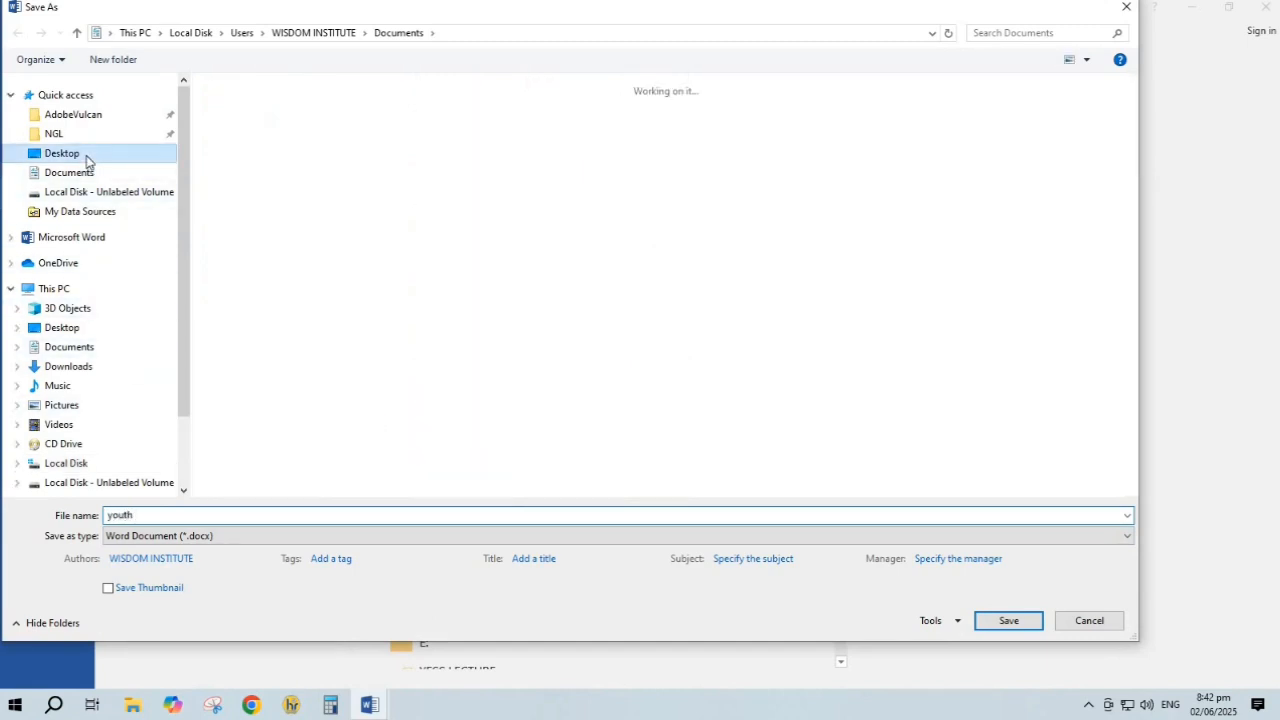
{"action": "left_click", "coordinate": [1007, 619]}
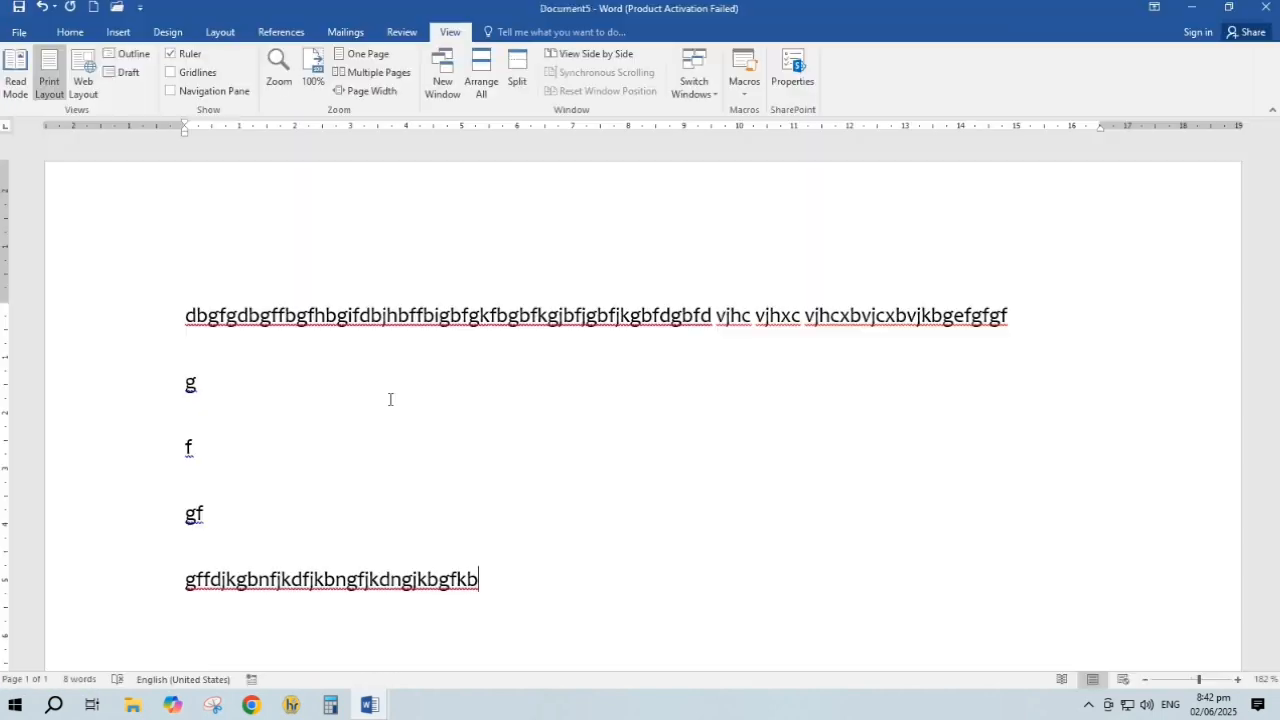
Close youth, Document2 and both Document4 windows, discarding Document4's changes
{"action": "left_click", "coordinate": [1267, 12]}
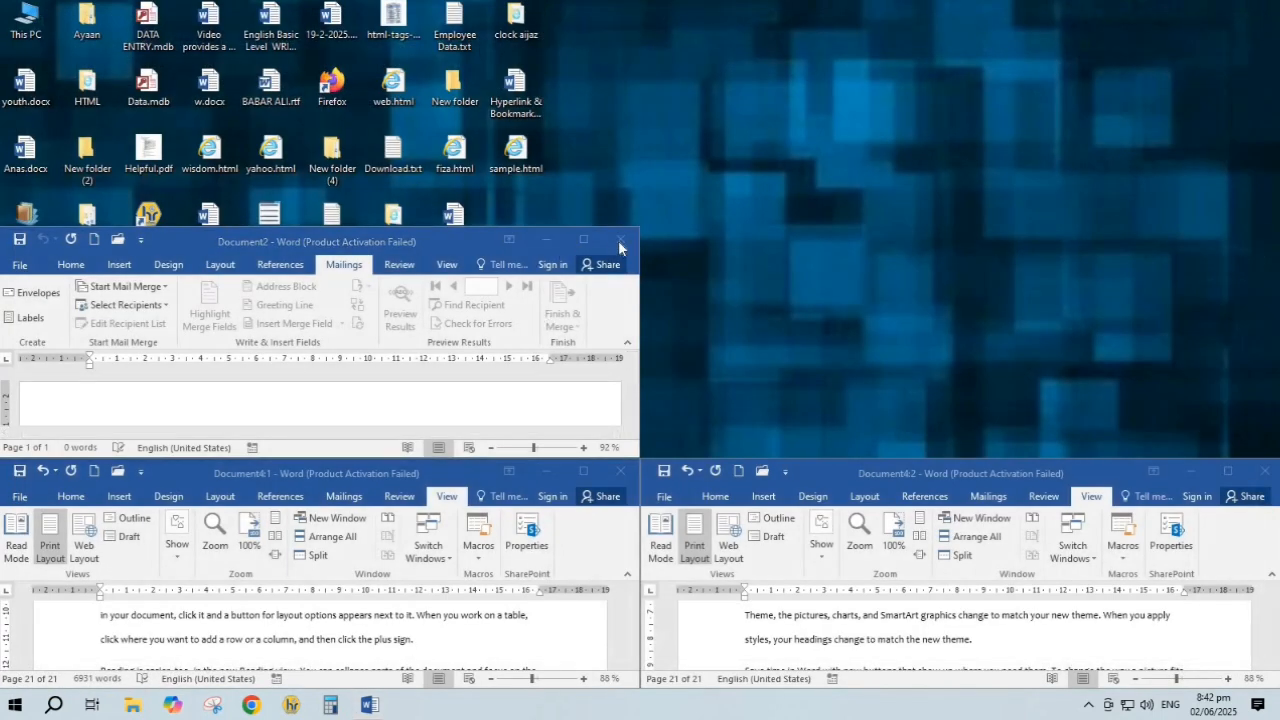
{"action": "left_click", "coordinate": [620, 246]}
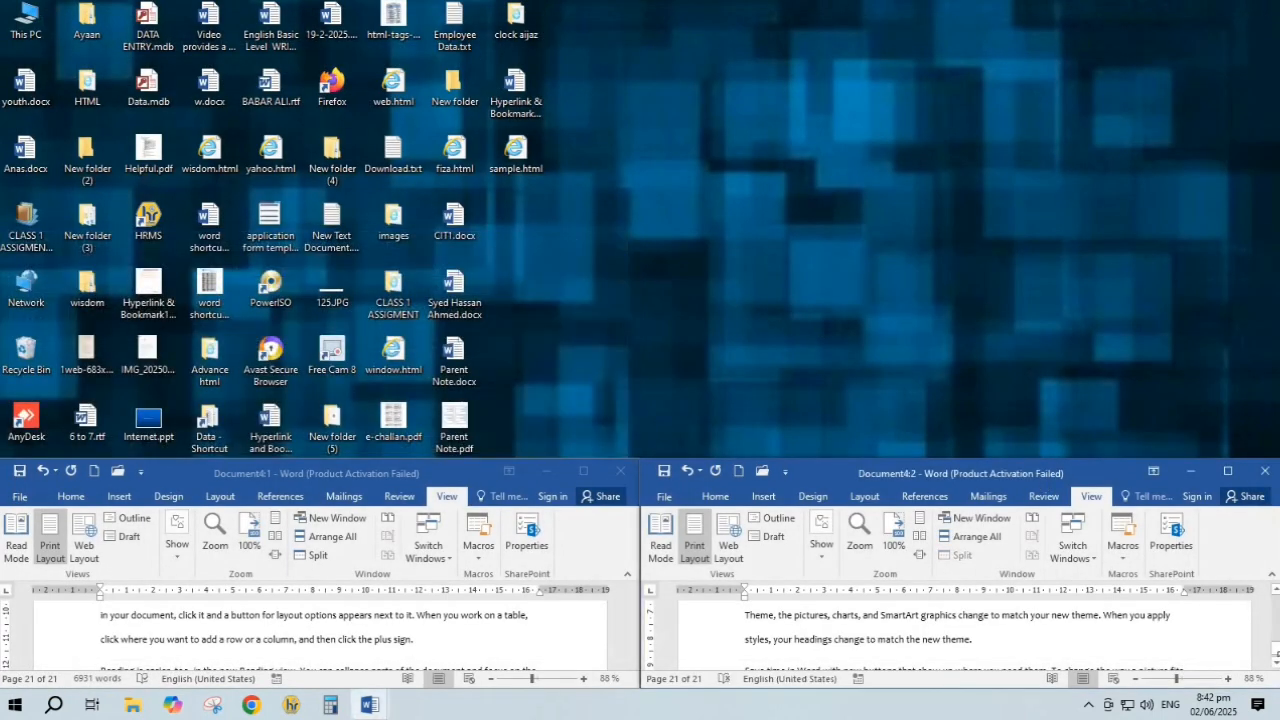
{"action": "left_click", "coordinate": [1265, 471]}
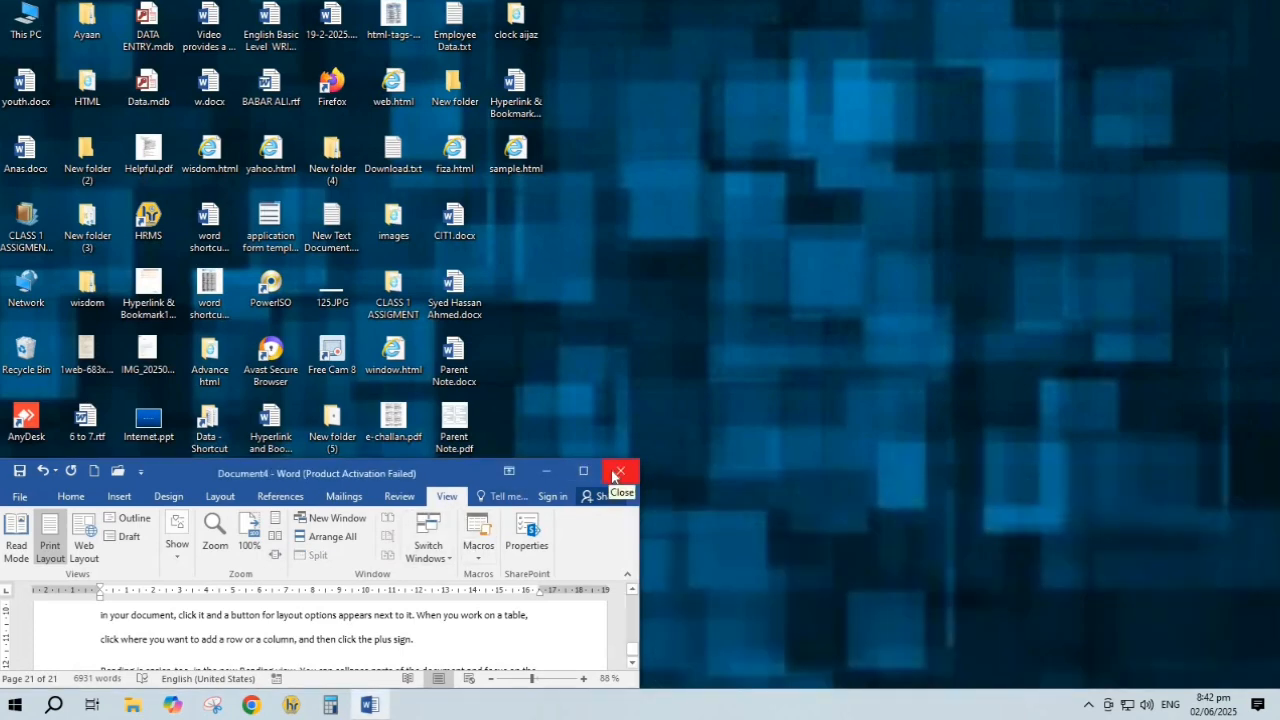
{"action": "left_click", "coordinate": [610, 476]}
{"action": "left_click", "coordinate": [615, 380]}
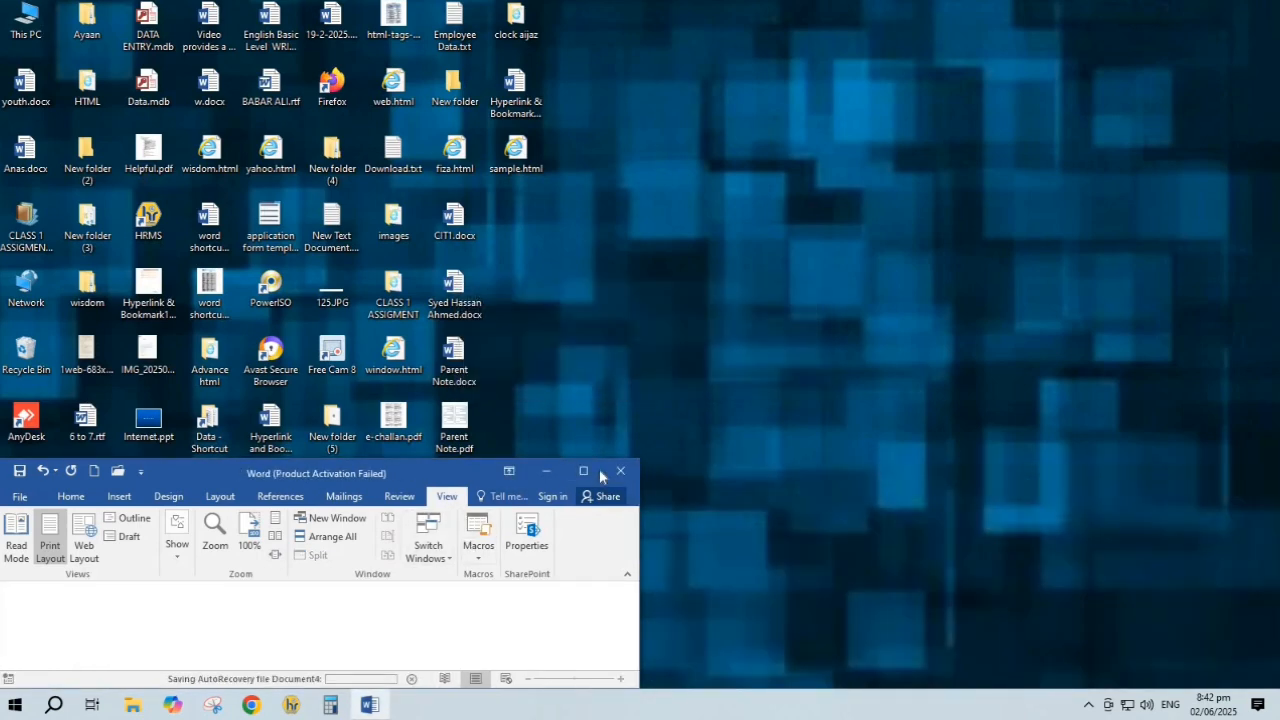
{"action": "left_click", "coordinate": [450, 380]}
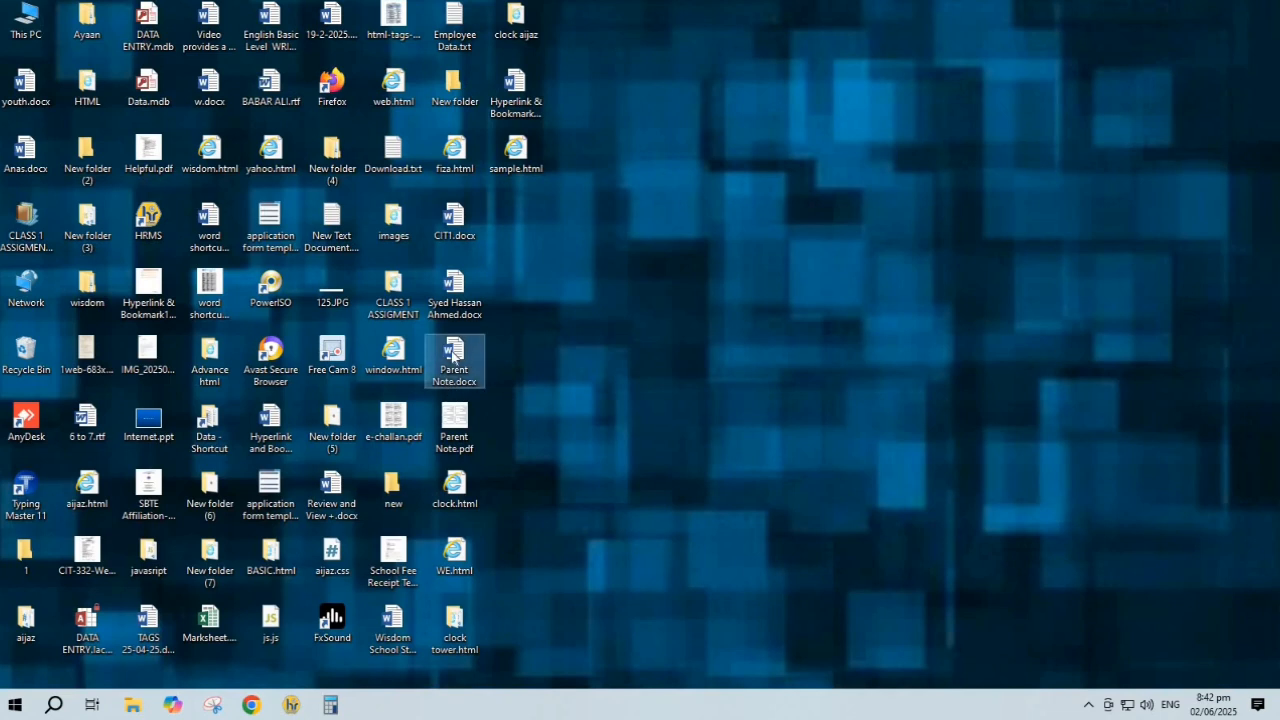
Reopen youth.docx from the desktop, dismiss the activation warning, and maximize it
{"action": "key", "text": "y"}
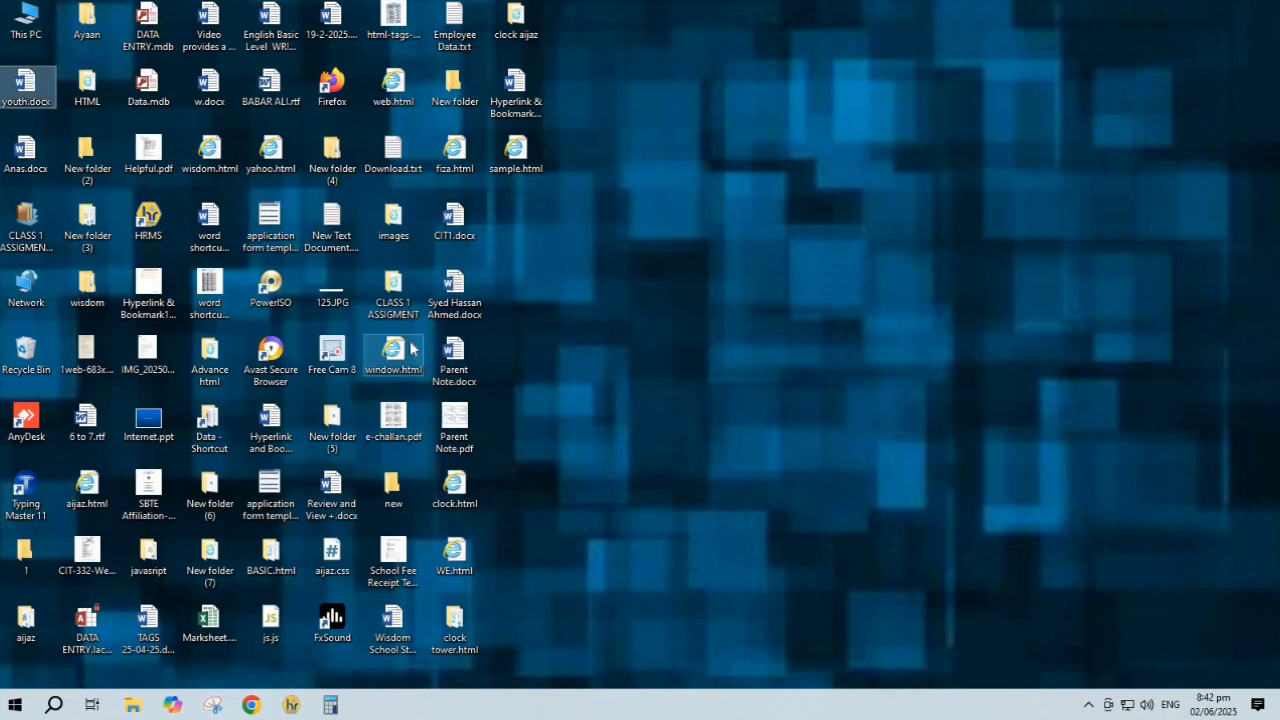
{"action": "double_click", "coordinate": [33, 102]}
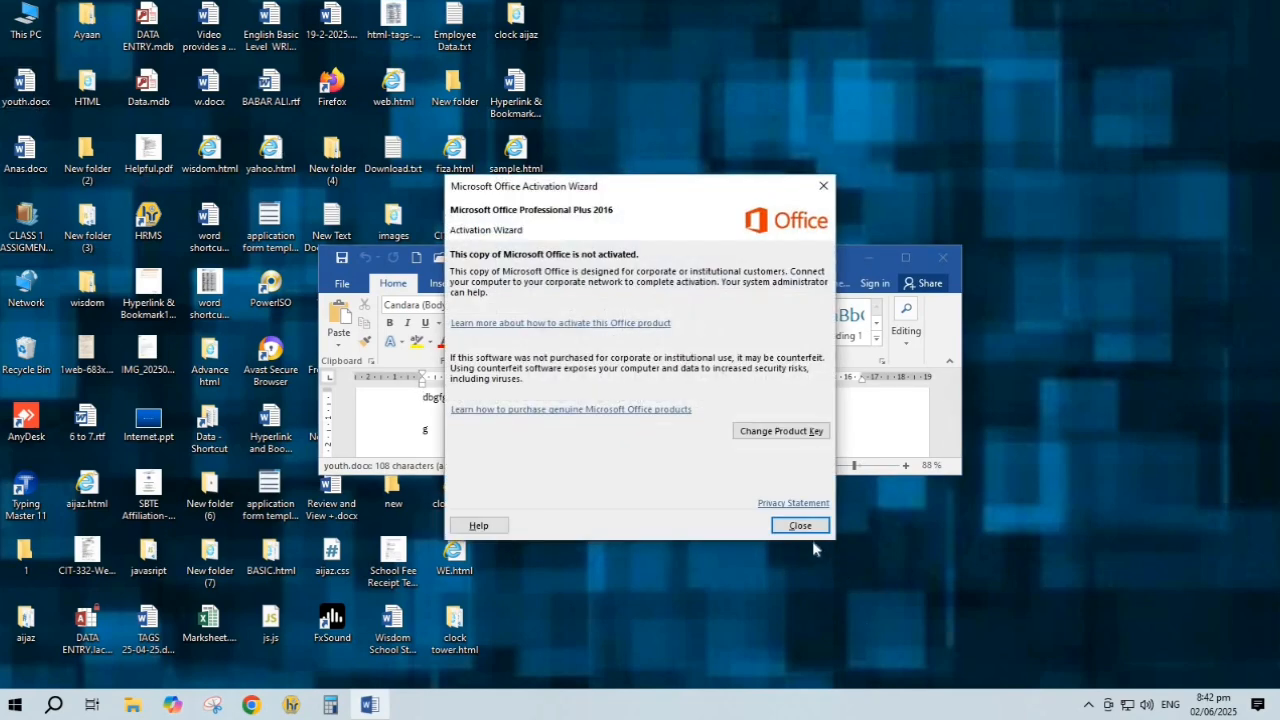
{"action": "left_click", "coordinate": [800, 526]}
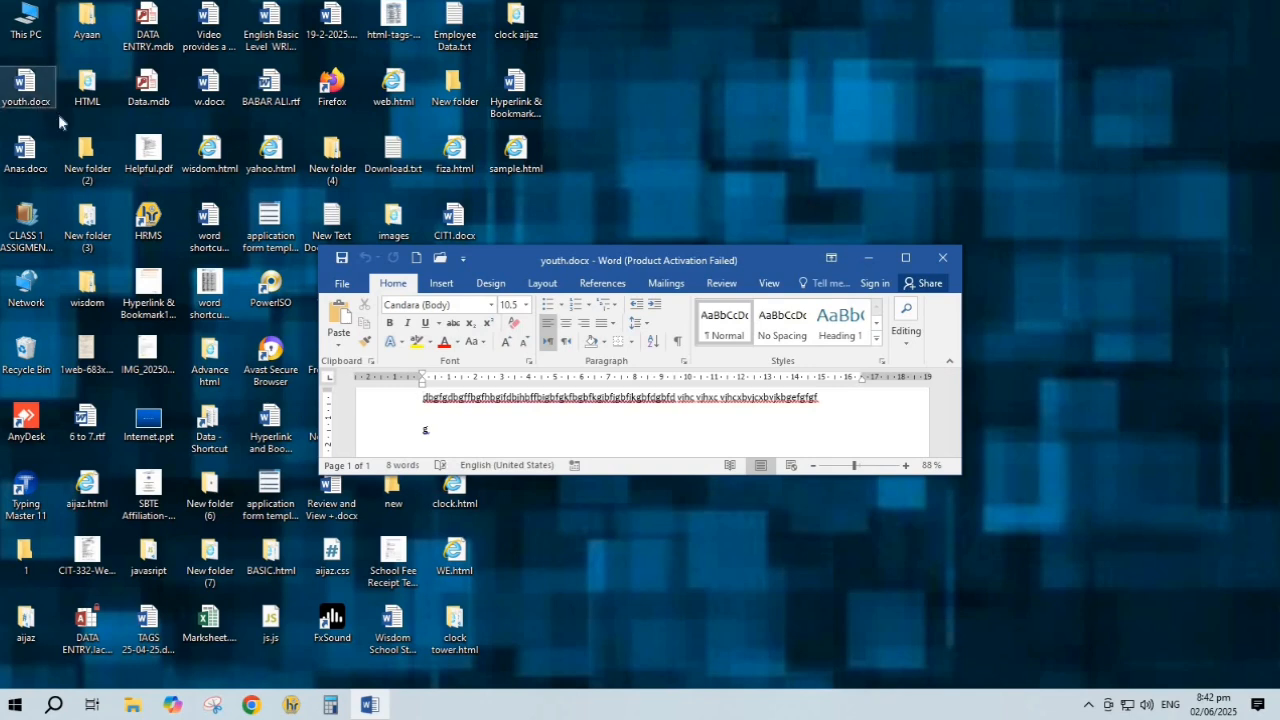
{"action": "left_click", "coordinate": [907, 259]}
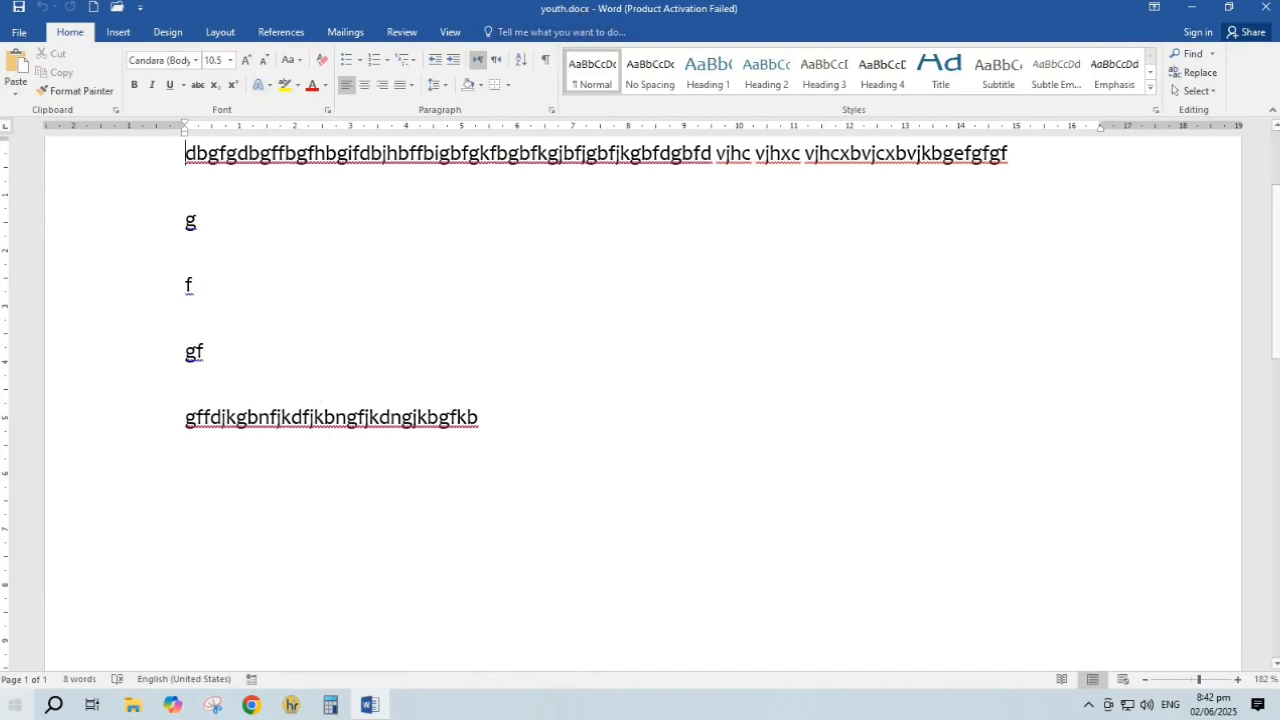
Encrypt youth.docx with a password via Protect Document, entering and confirming the password
{"action": "left_click", "coordinate": [20, 33]}
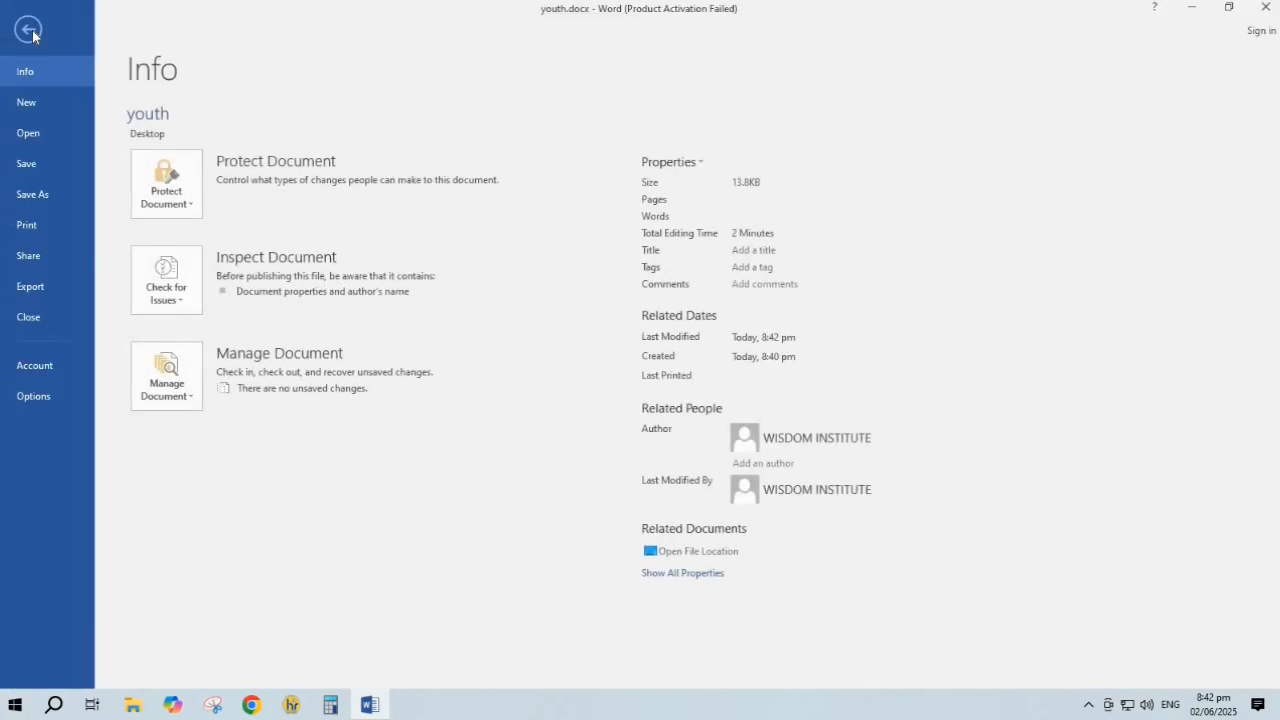
{"action": "left_click", "coordinate": [190, 206]}
{"action": "left_click", "coordinate": [234, 298]}
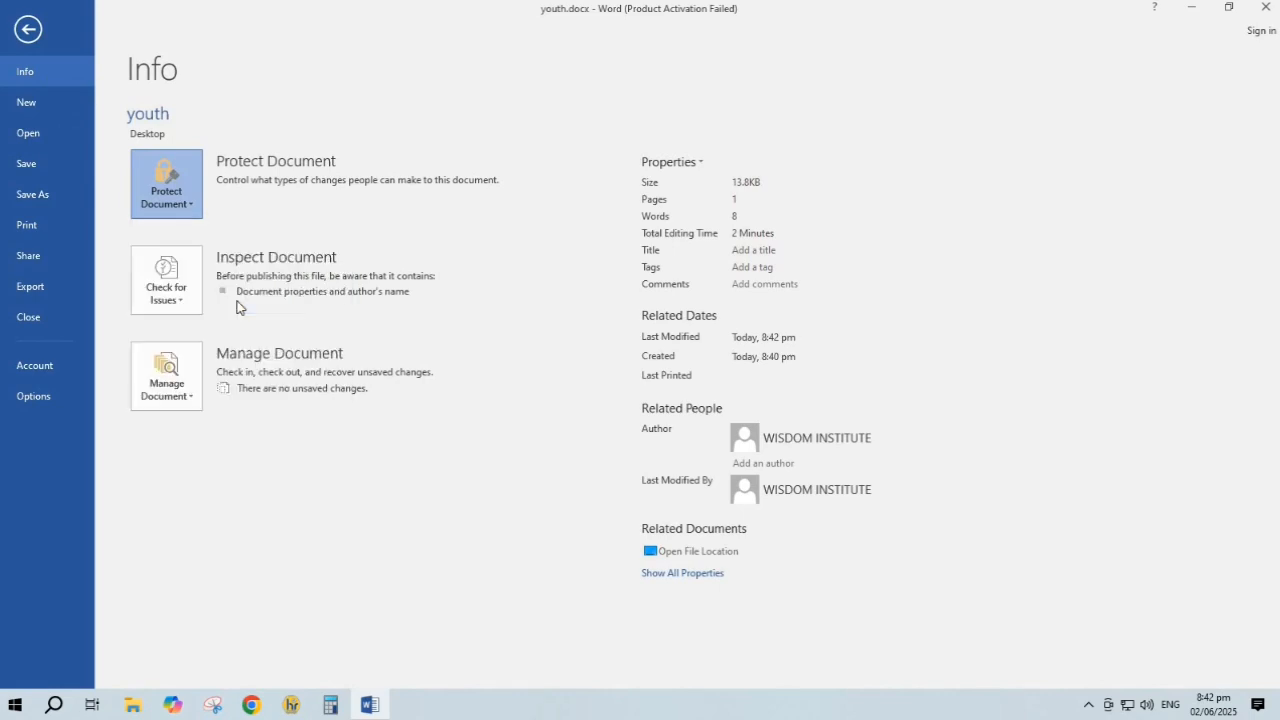
{"action": "type", "text": "123"}
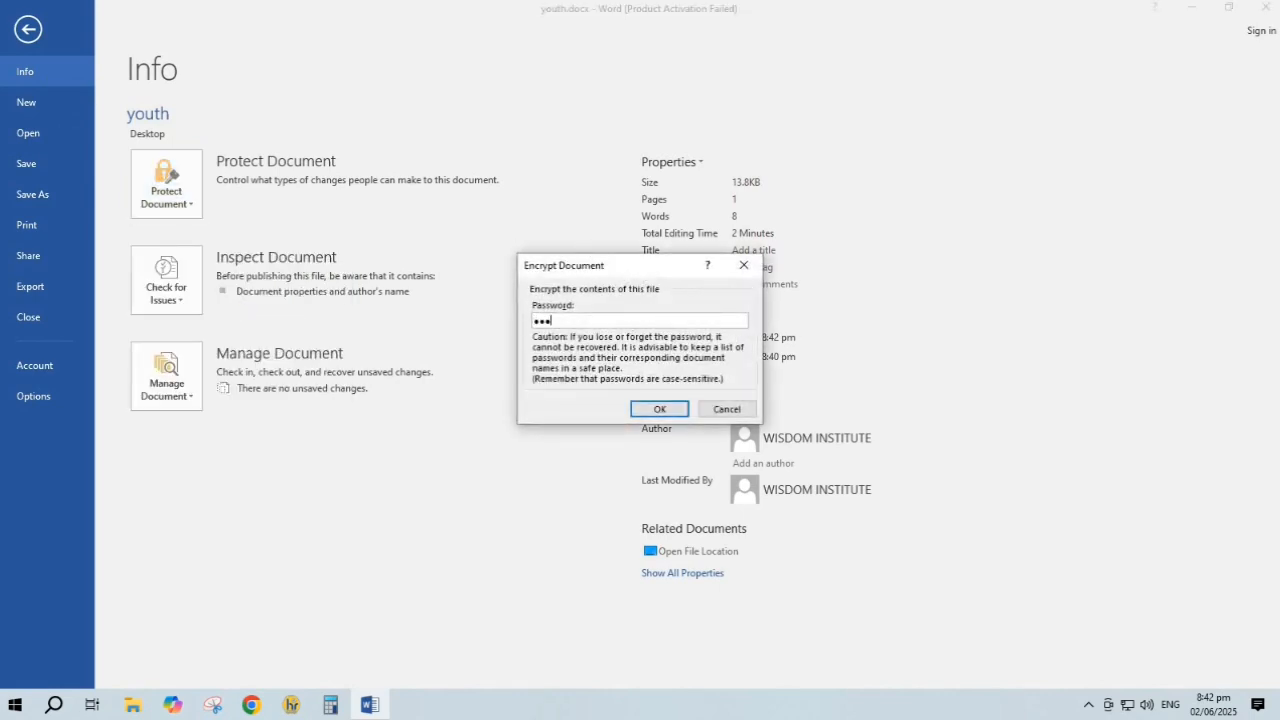
{"action": "left_click", "coordinate": [660, 409]}
{"action": "type", "text": "12"}
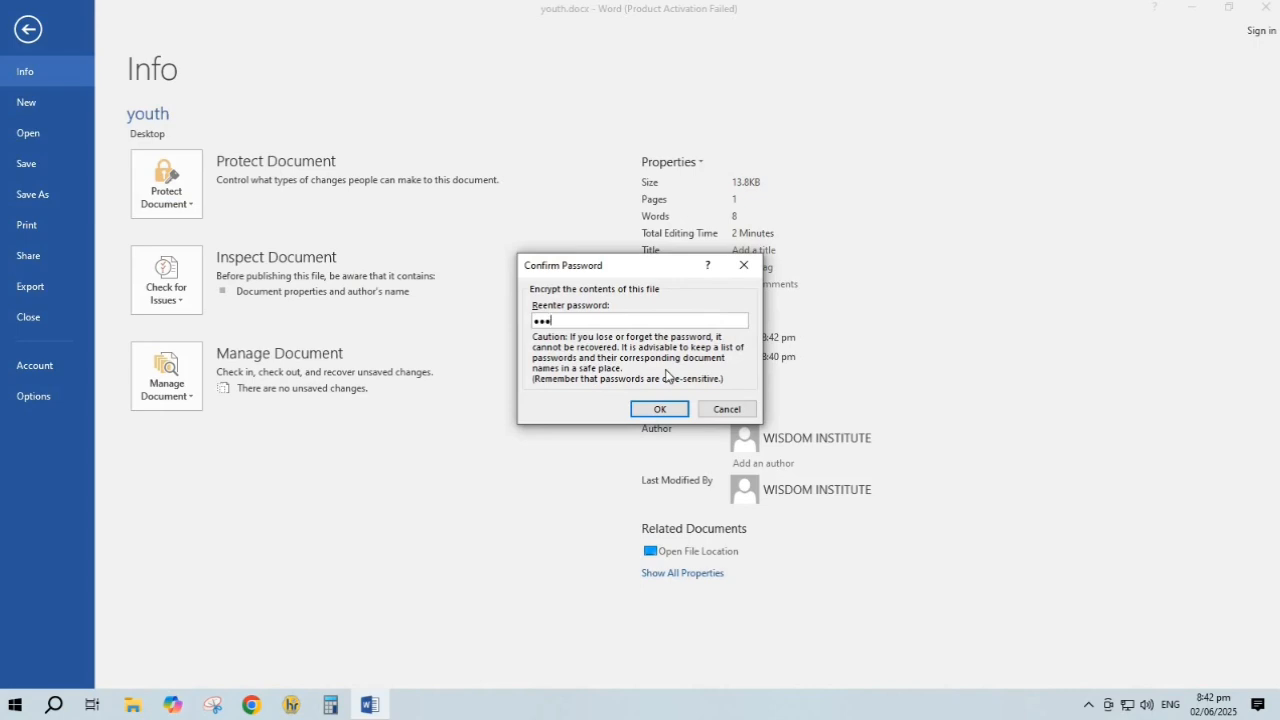
{"action": "key", "text": "Return"}
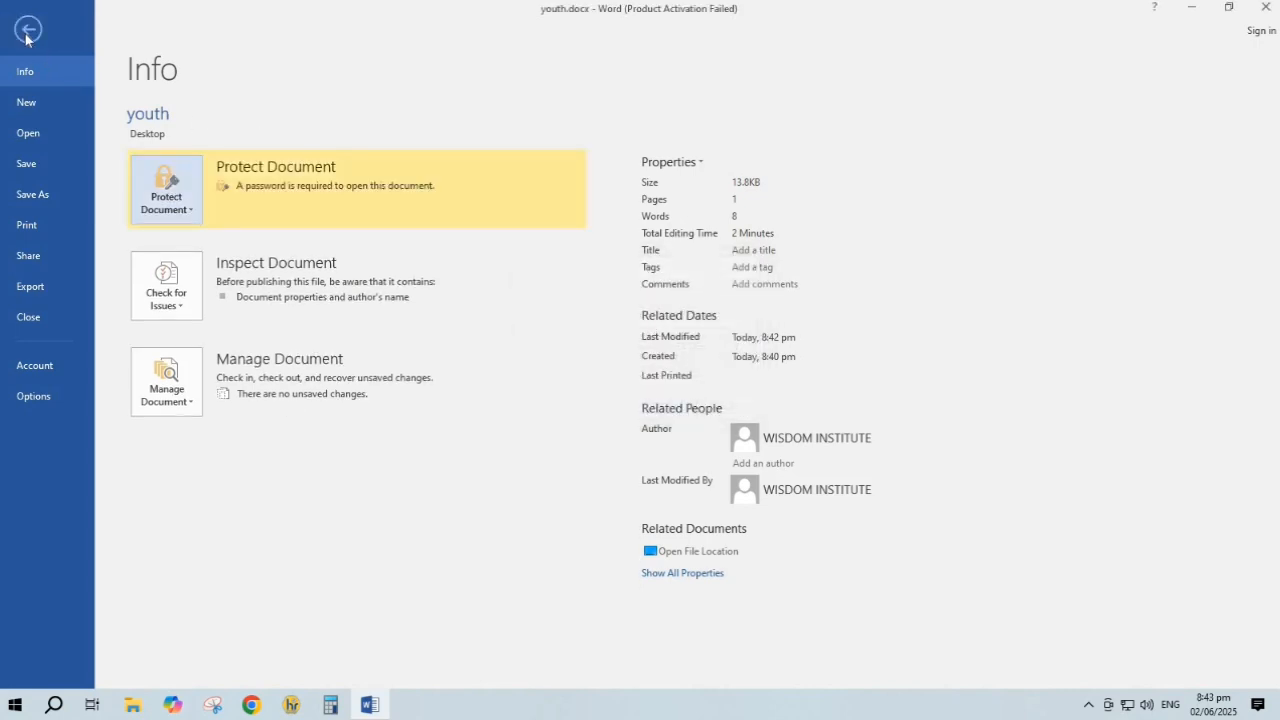
{"action": "left_click", "coordinate": [27, 31]}
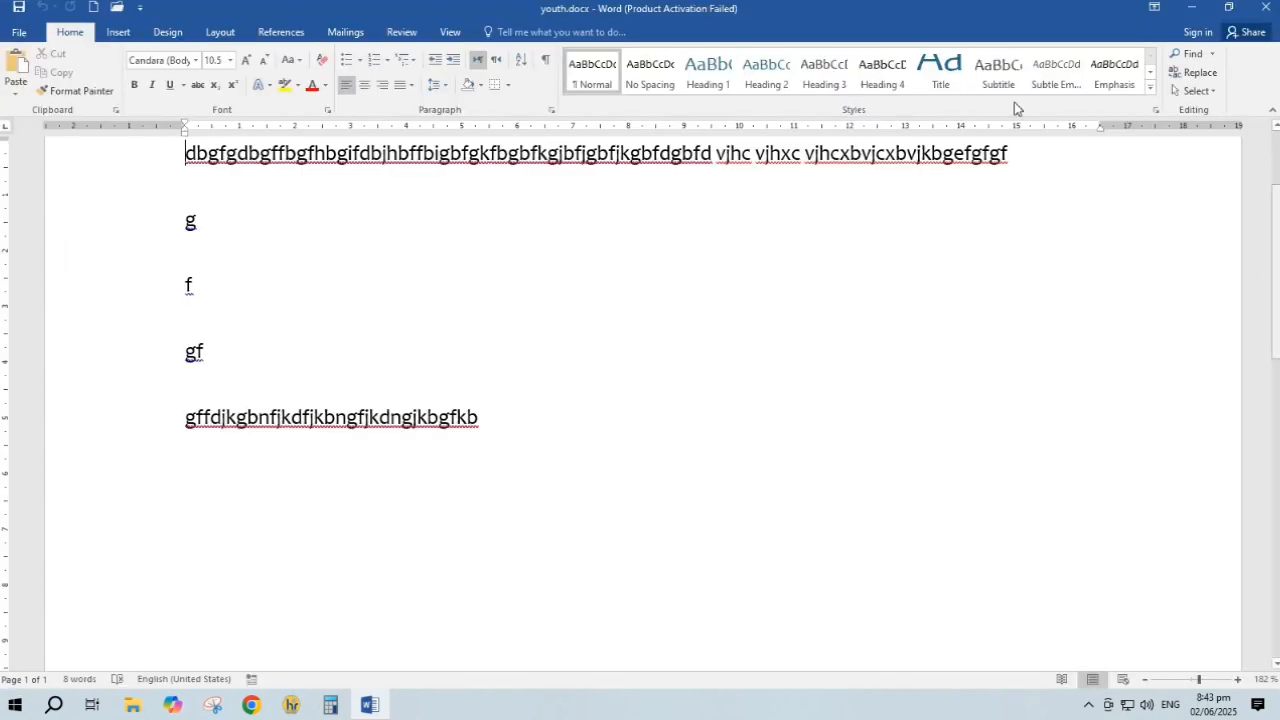
Save and close youth.docx, then reopen it; the entered password is rejected
{"action": "left_click", "coordinate": [1268, 10]}
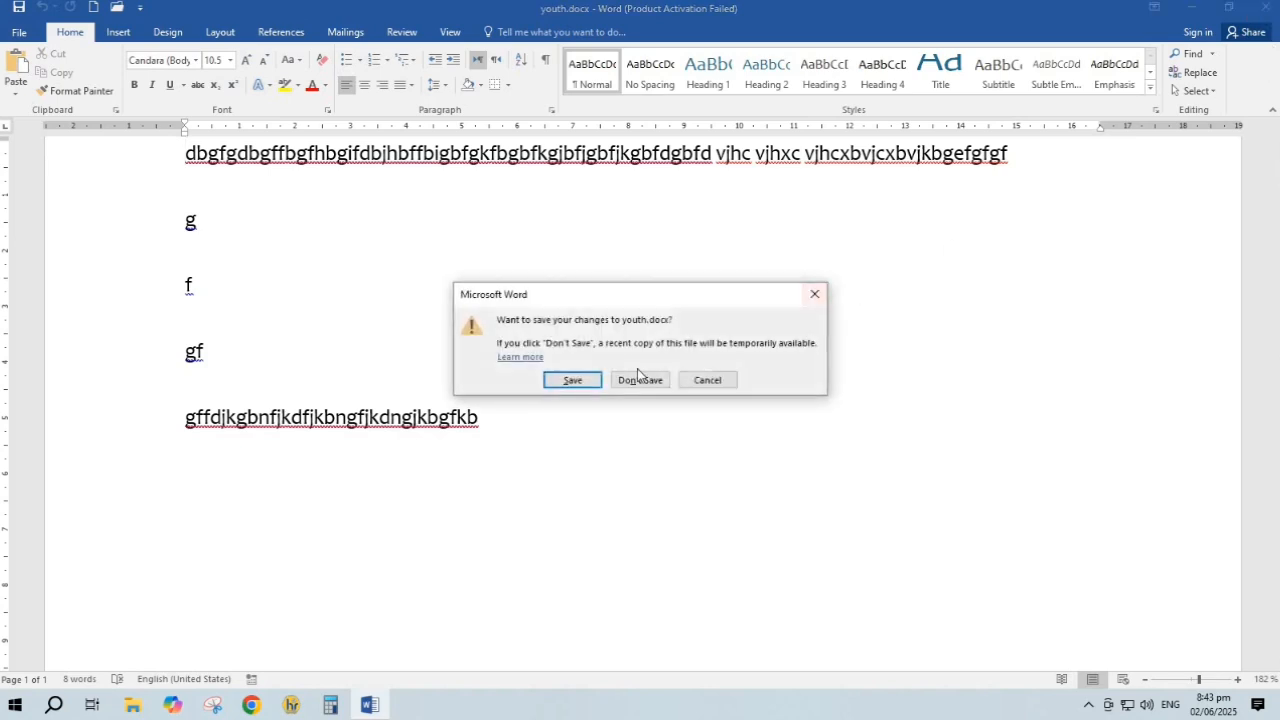
{"action": "left_click", "coordinate": [573, 379]}
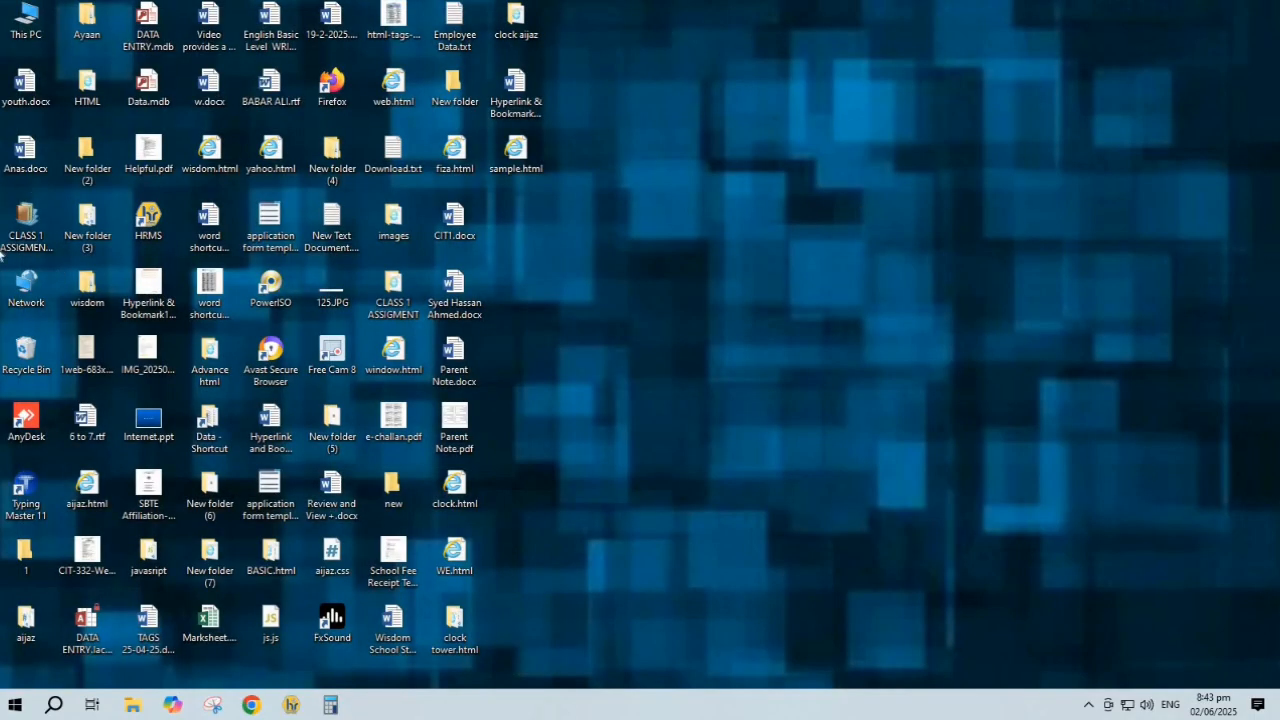
{"action": "double_click", "coordinate": [25, 100]}
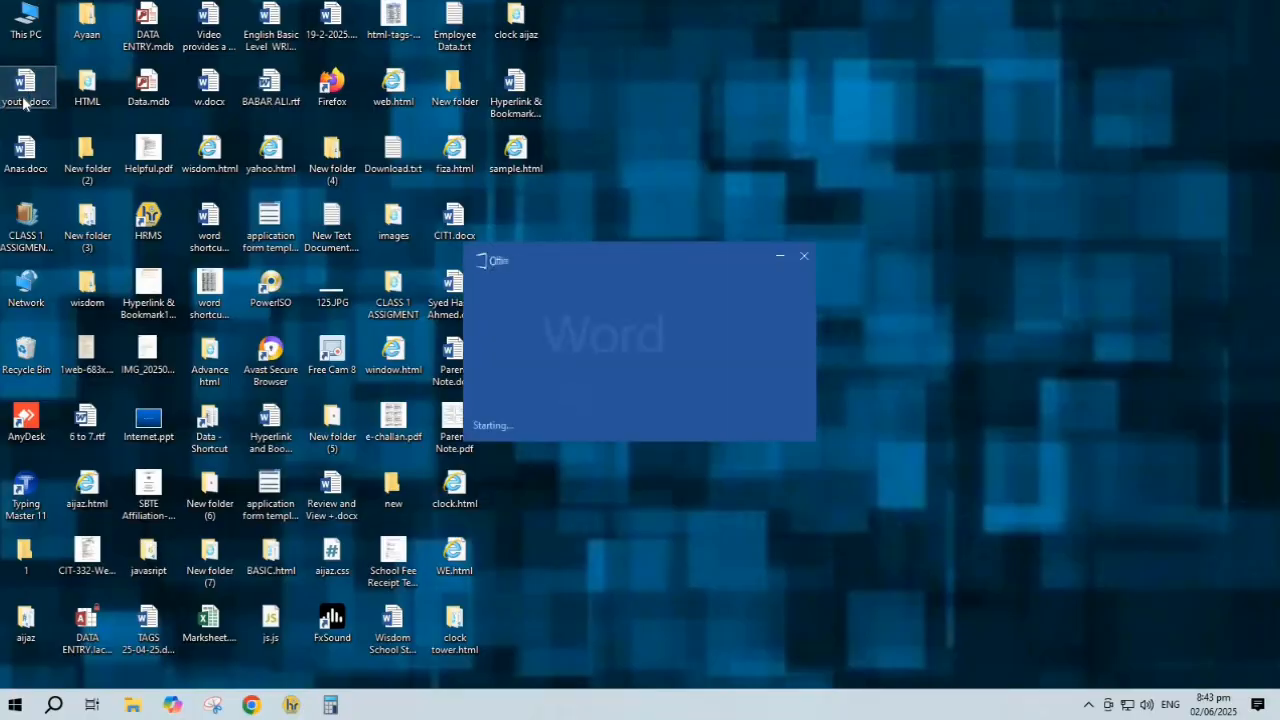
{"action": "type", "text": "123"}
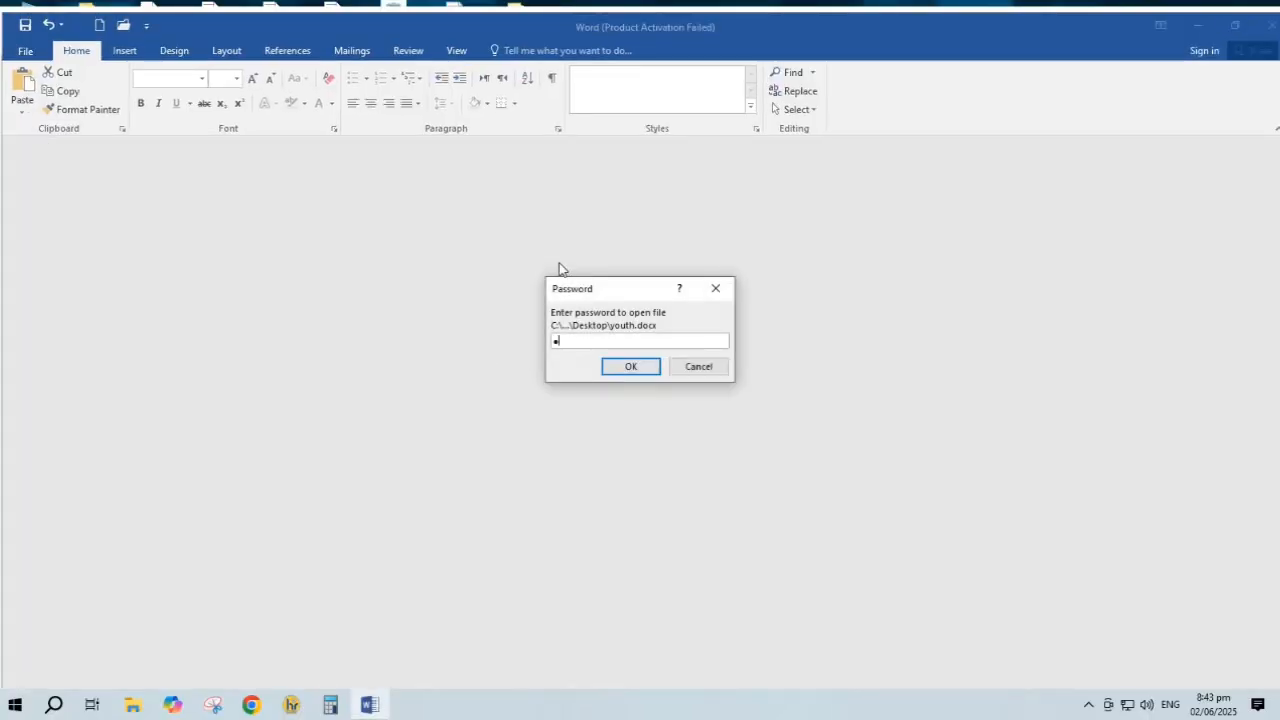
{"action": "key", "text": "Return"}
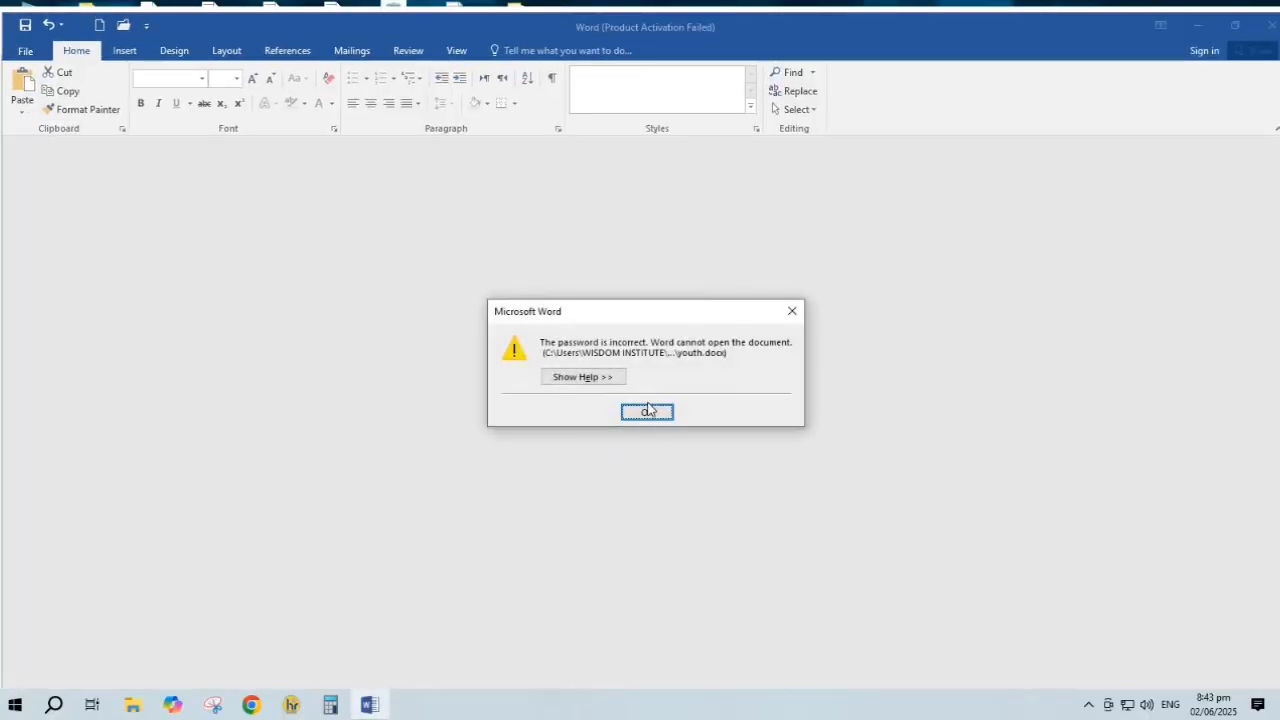
{"action": "left_click", "coordinate": [648, 414]}
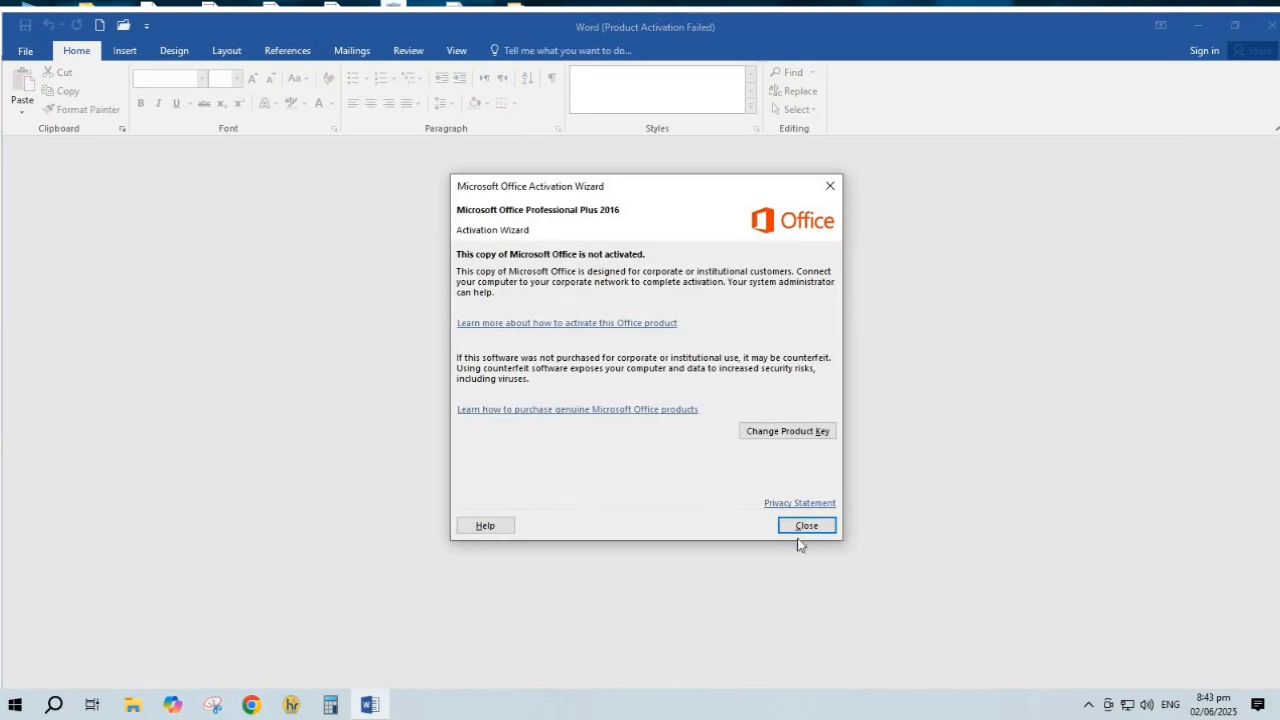
{"action": "left_click", "coordinate": [806, 526]}
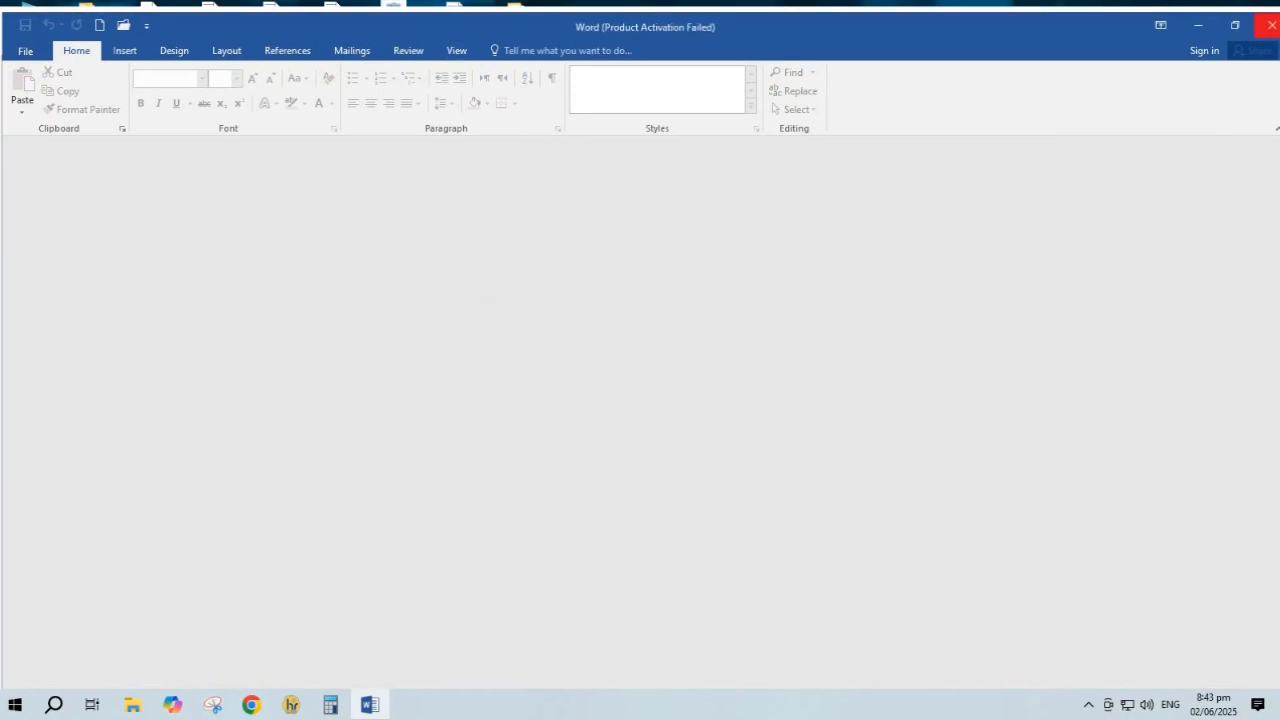
Close the empty Word window and reopen youth.docx with the correct password
{"action": "left_click", "coordinate": [1265, 25]}
{"action": "double_click", "coordinate": [24, 90]}
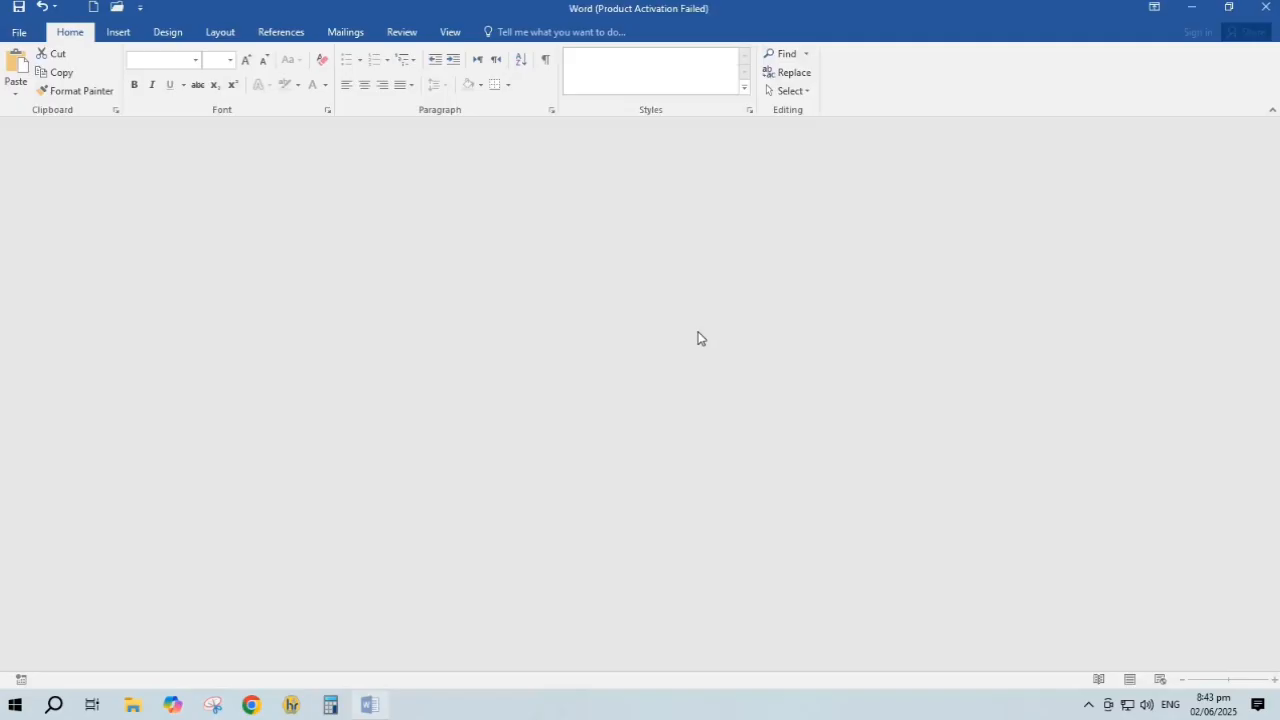
{"action": "type", "text": "123"}
{"action": "key", "text": "Return"}
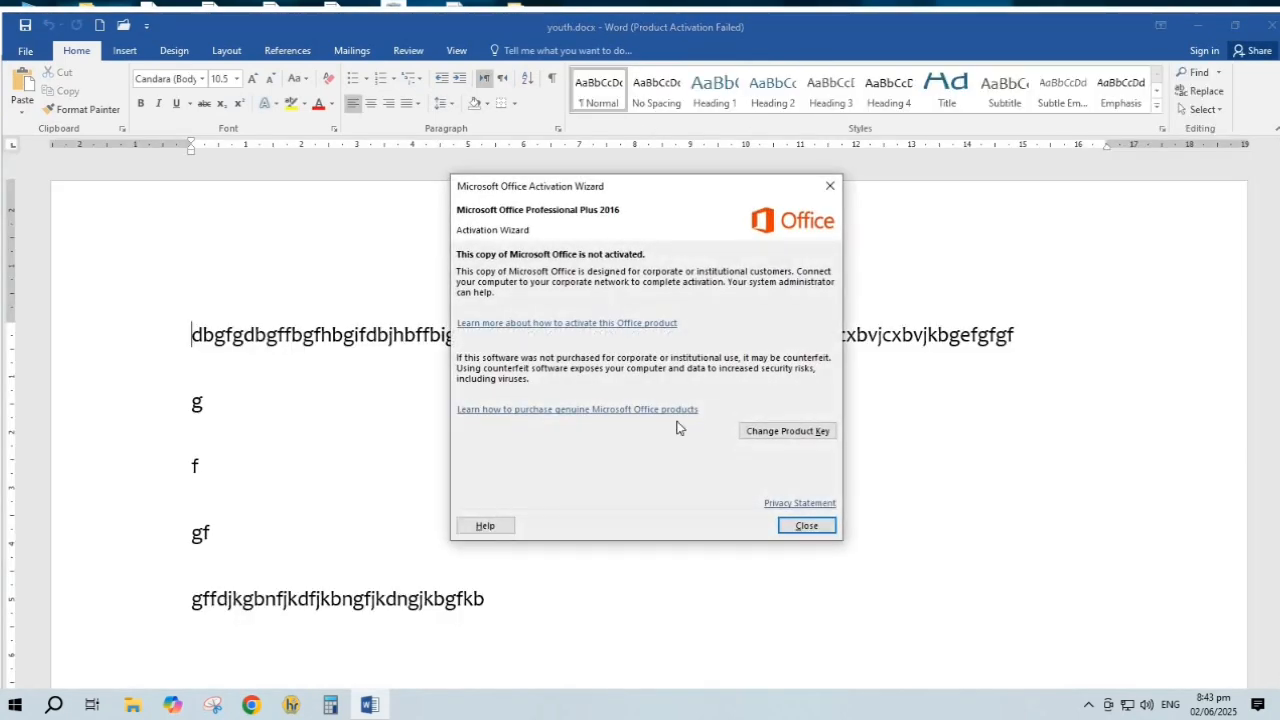
{"action": "left_click", "coordinate": [806, 525]}
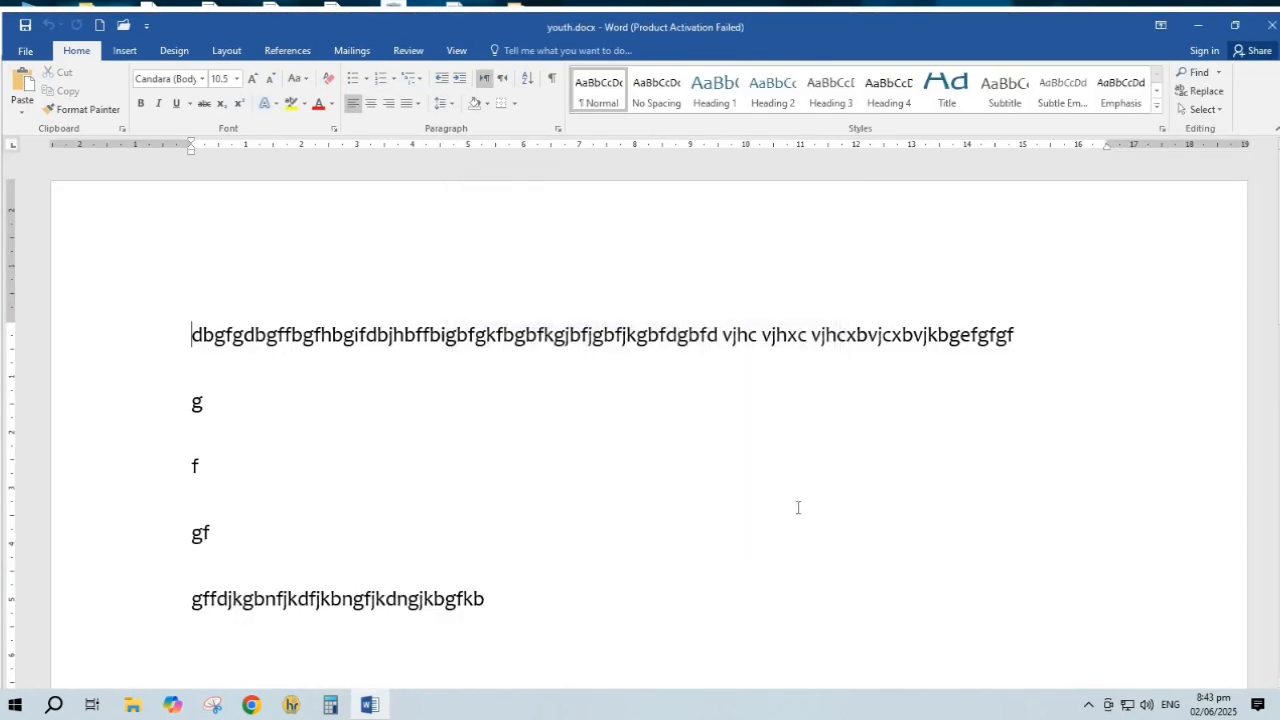